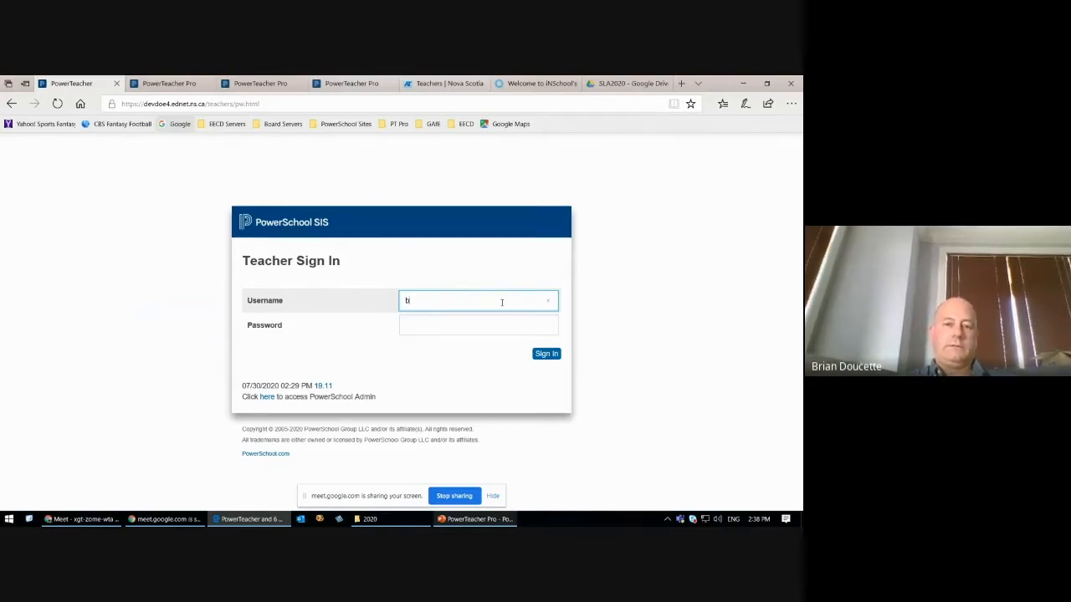
# Step: Sign in to the teacher portal with the teacher's username and account password
pyautogui.write('ateem')
pyautogui.press('Tab')
pyautogui.write('*********')
pyautogui.press('Return')
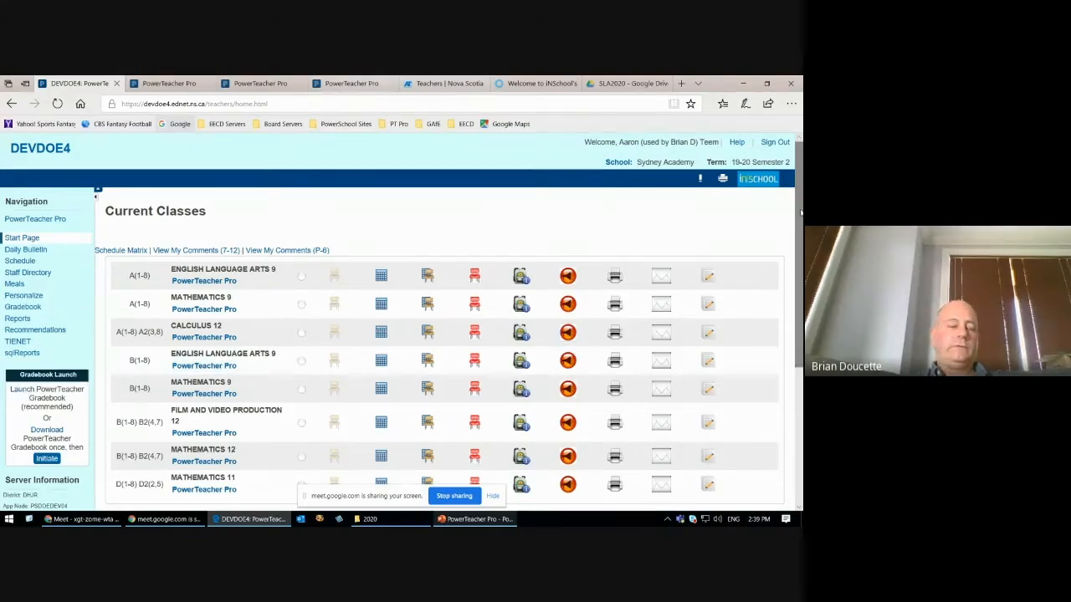
# Step: Switch the active school from the start page to Dr. T.L. Sullivan School
pyautogui.moveTo(798, 214); pyautogui.dragTo(799, 218)
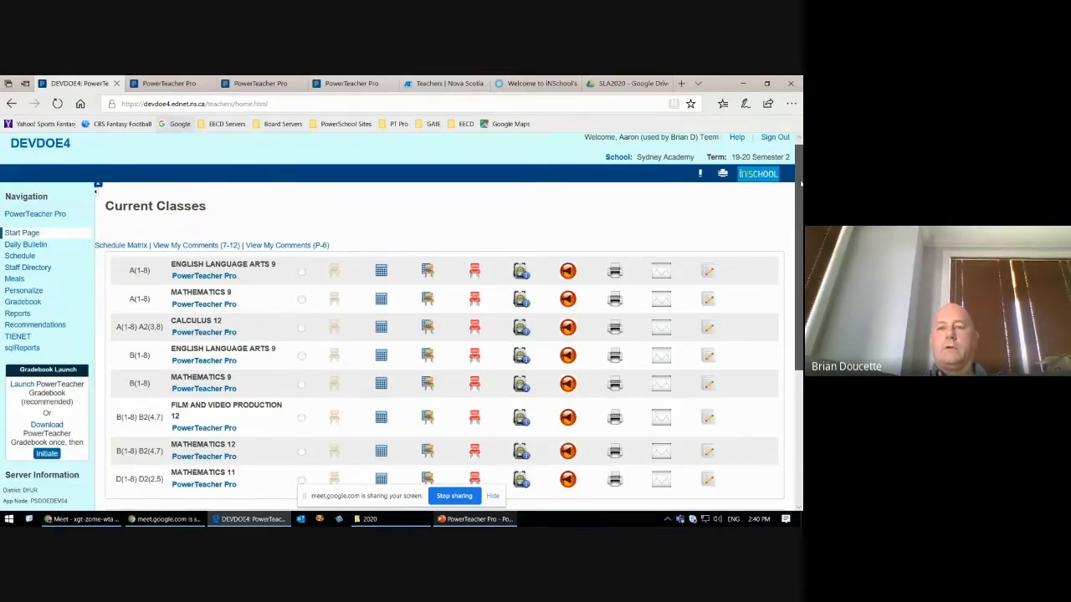
pyautogui.moveTo(799, 183)
pyautogui.mouseDown()
pyautogui.moveTo(799, 268)
pyautogui.moveTo(799, 180)
pyautogui.mouseUp()
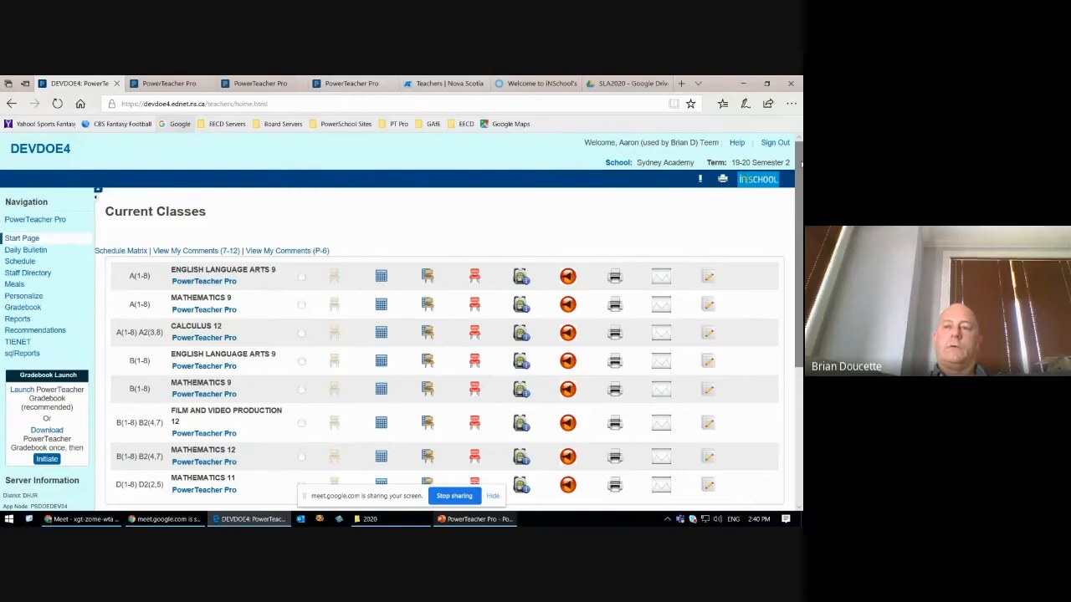
pyautogui.moveTo(800, 167)
pyautogui.mouseDown()
pyautogui.moveTo(801, 205)
pyautogui.moveTo(800, 174)
pyautogui.mouseUp()
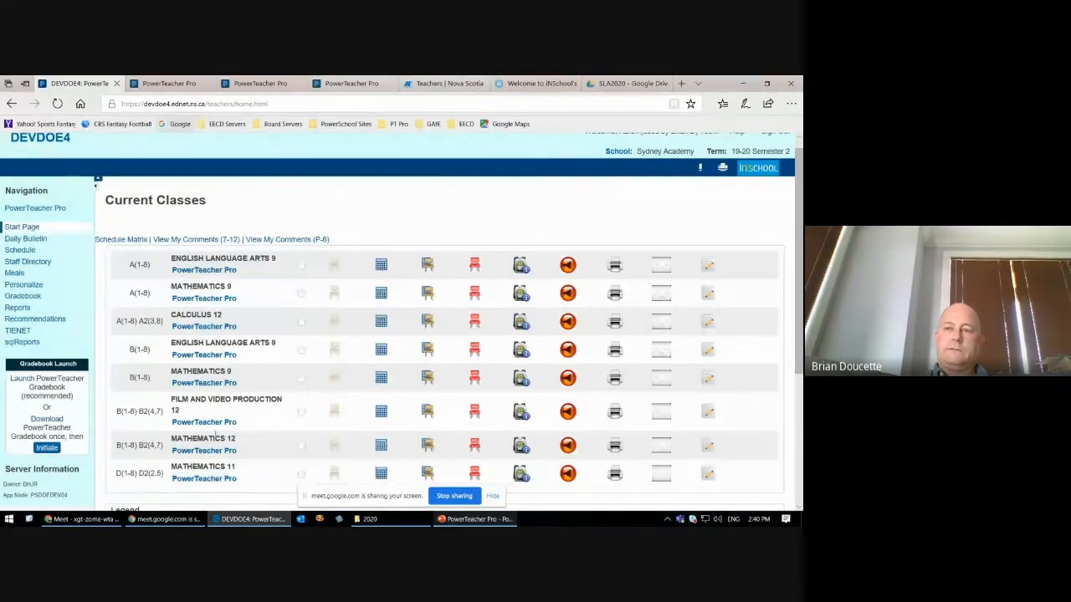
pyautogui.click(619, 151)
pyautogui.click(619, 151)
pyautogui.click(624, 152)
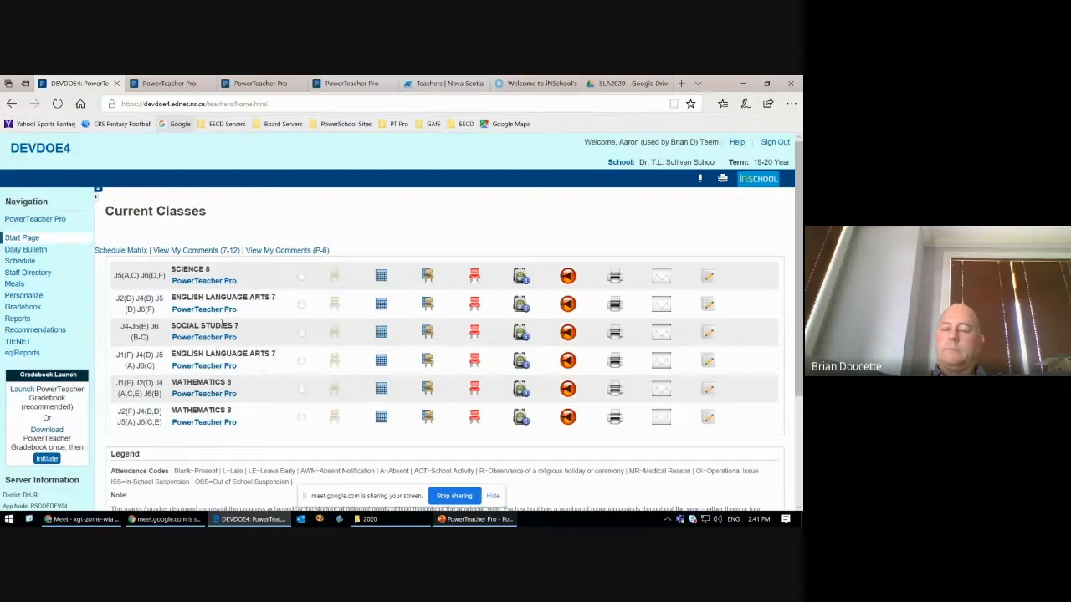
# Step: Open the Science 8 class in PowerTeacher Pro
pyautogui.click(203, 283)
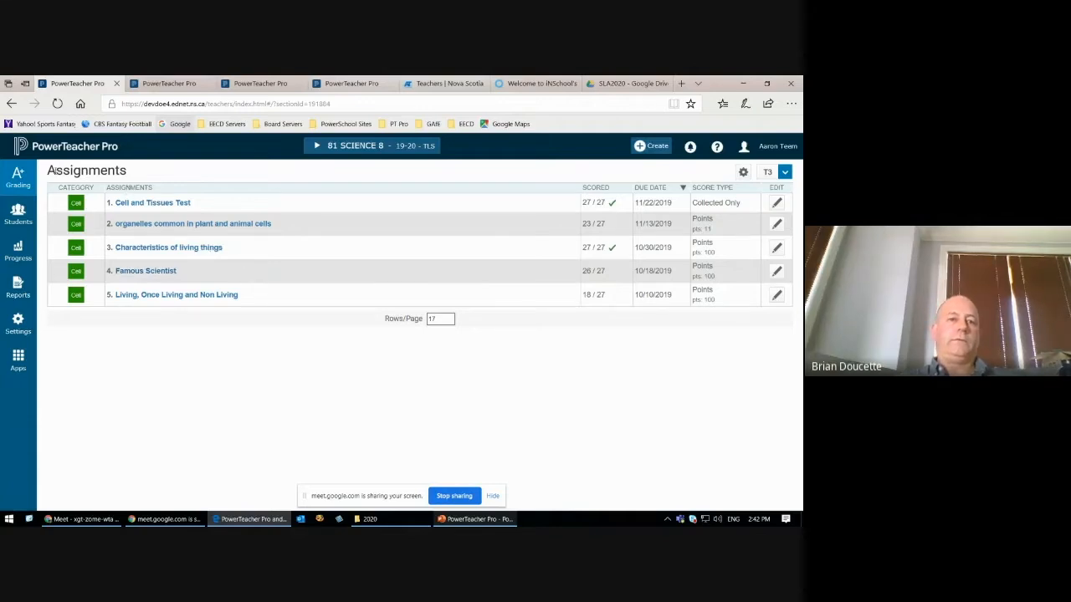
pyautogui.moveTo(48, 172); pyautogui.dragTo(127, 171)
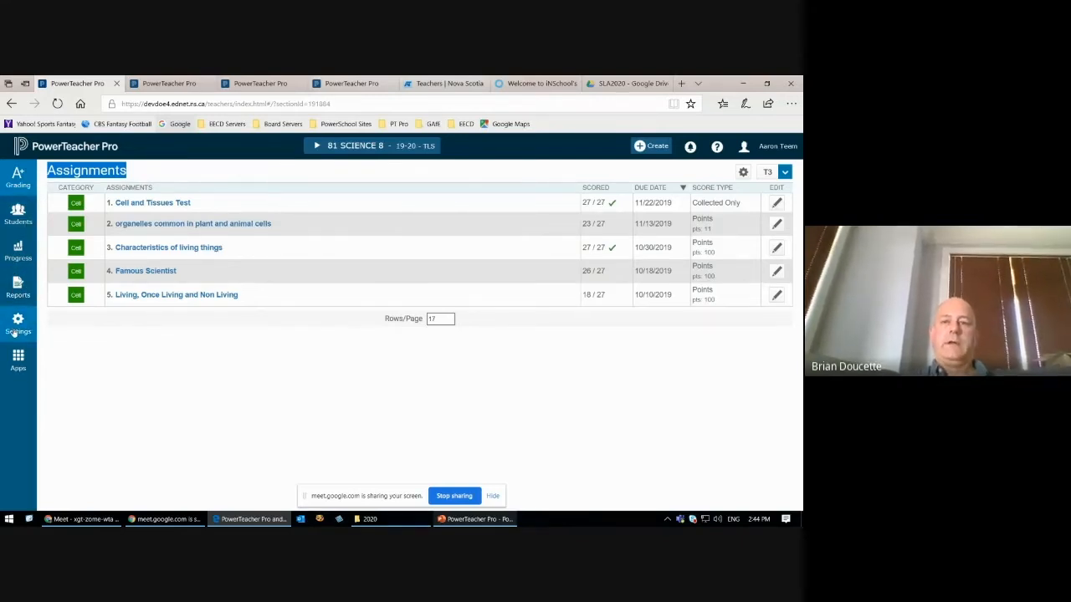
pyautogui.click(190, 391)
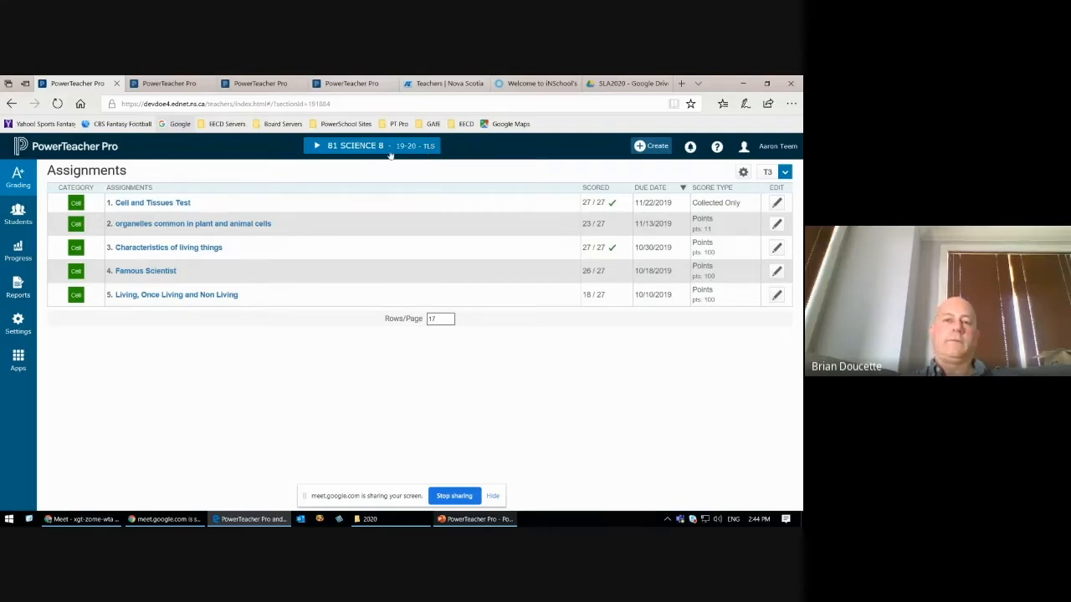
# Step: Look through the full 2019-2020 class list and open section 1 of English Language Arts 9
pyautogui.click(326, 147)
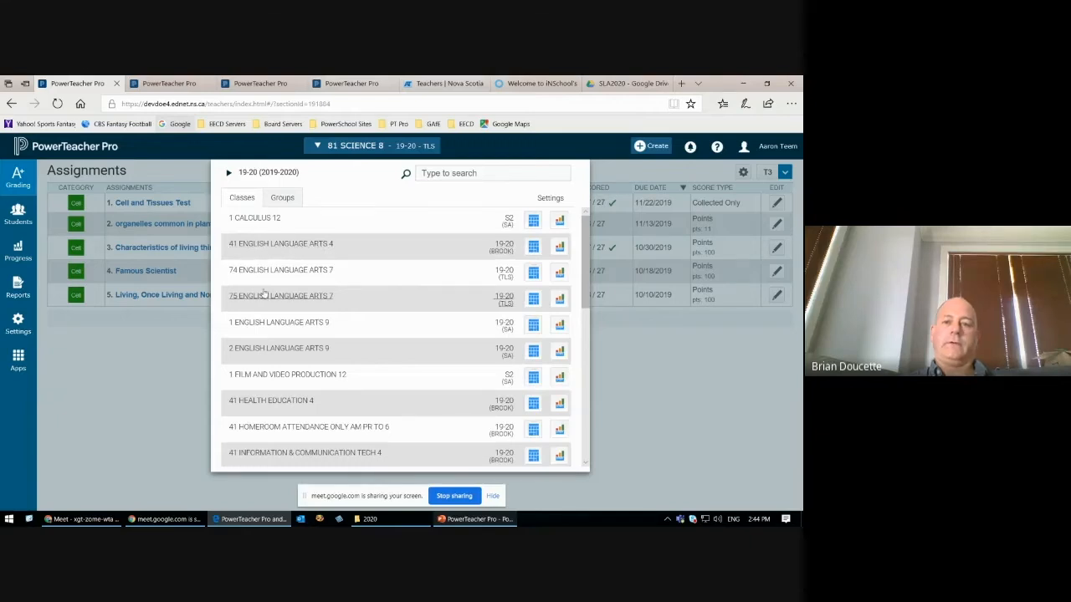
pyautogui.moveTo(585, 226)
pyautogui.mouseDown()
pyautogui.moveTo(582, 381)
pyautogui.moveTo(588, 225)
pyautogui.mouseUp()
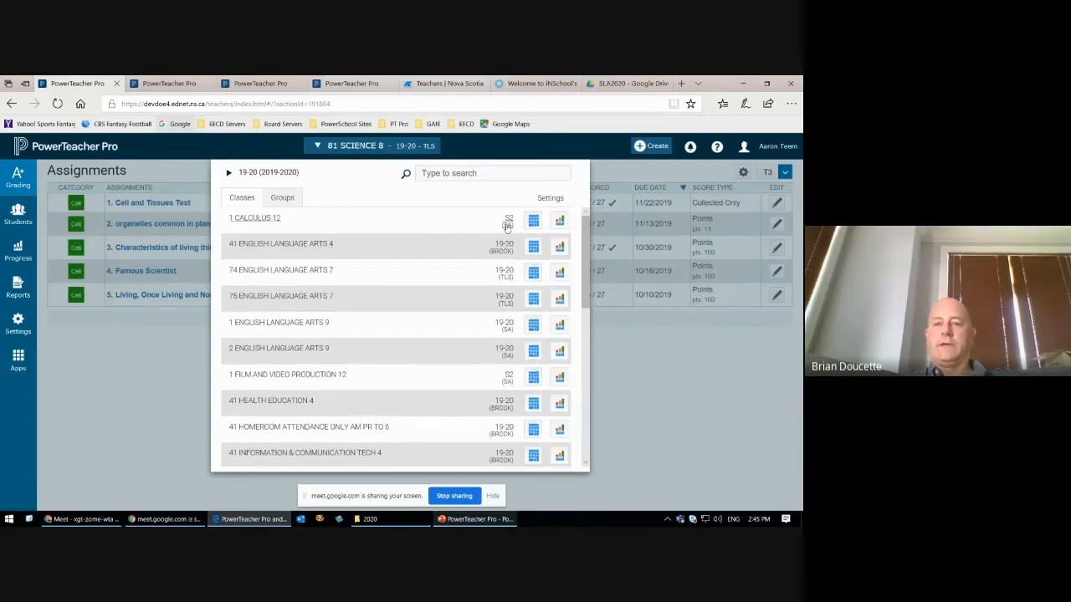
pyautogui.moveTo(587, 228); pyautogui.dragTo(586, 310)
pyautogui.scroll(1, 533, 287)
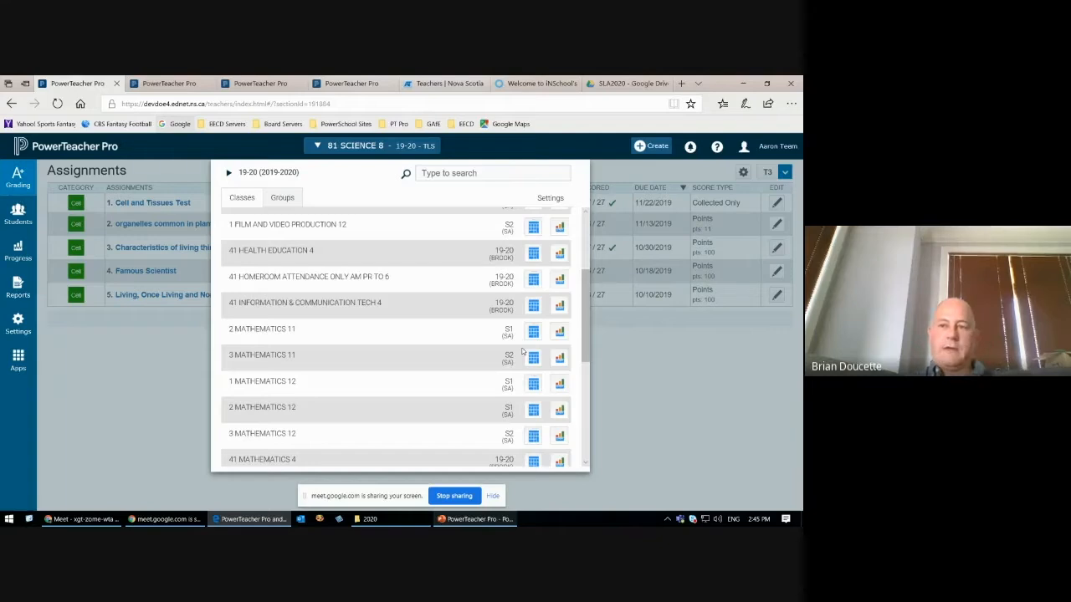
pyautogui.moveTo(585, 321); pyautogui.dragTo(590, 418)
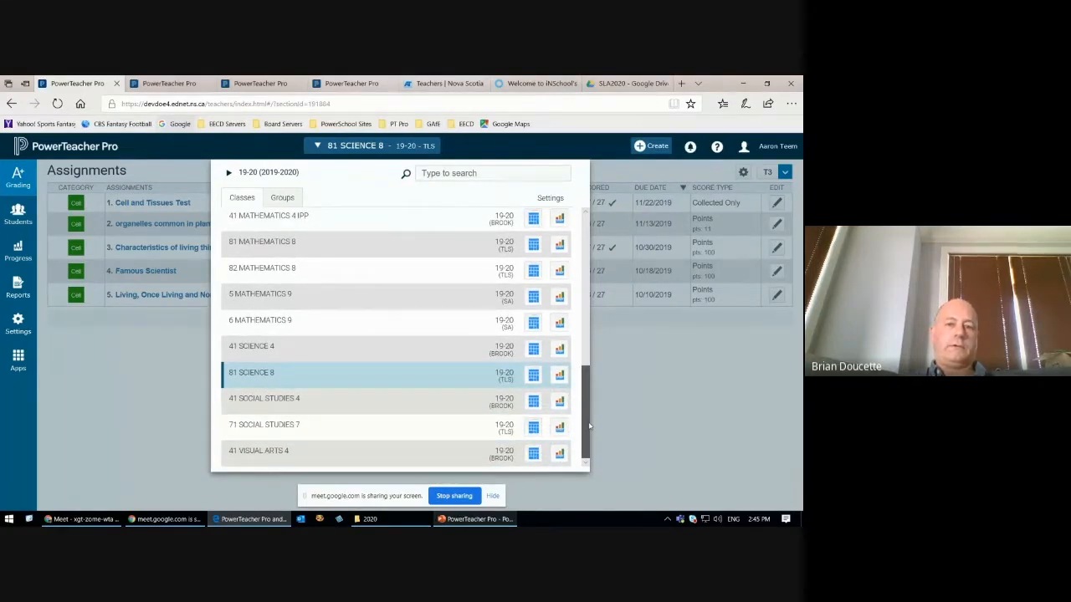
pyautogui.moveTo(589, 426); pyautogui.dragTo(585, 262)
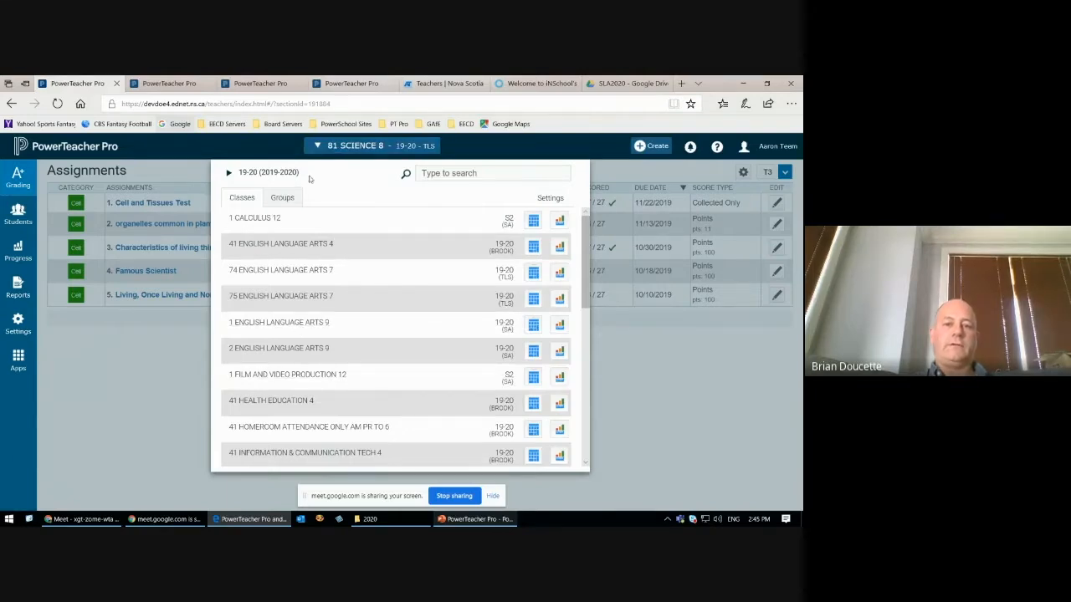
pyautogui.click(297, 326)
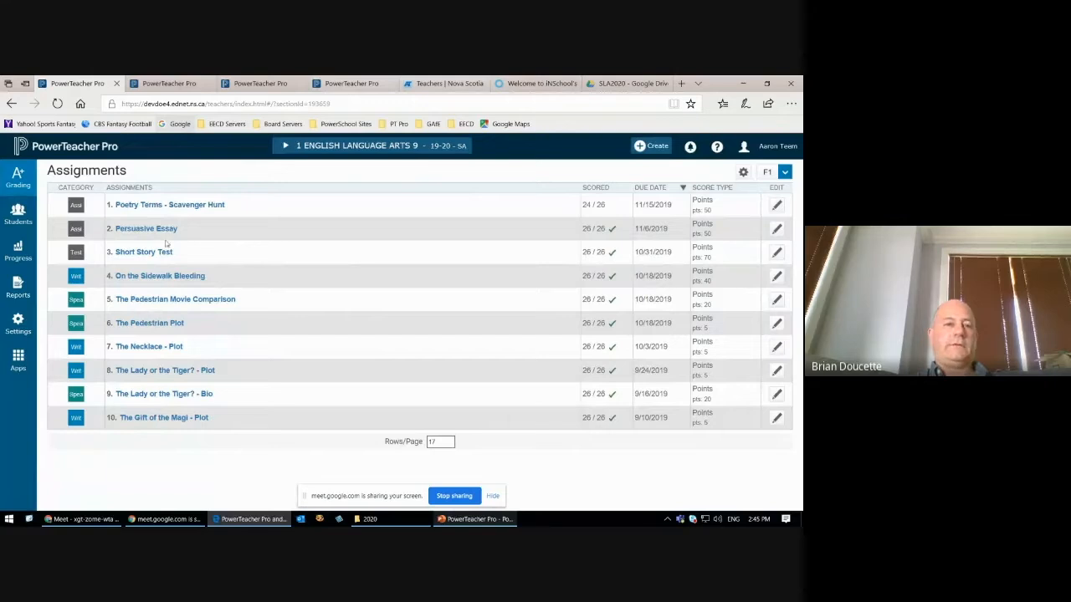
# Step: Switch the active class to section 74 of English Language Arts 7
pyautogui.click(280, 150)
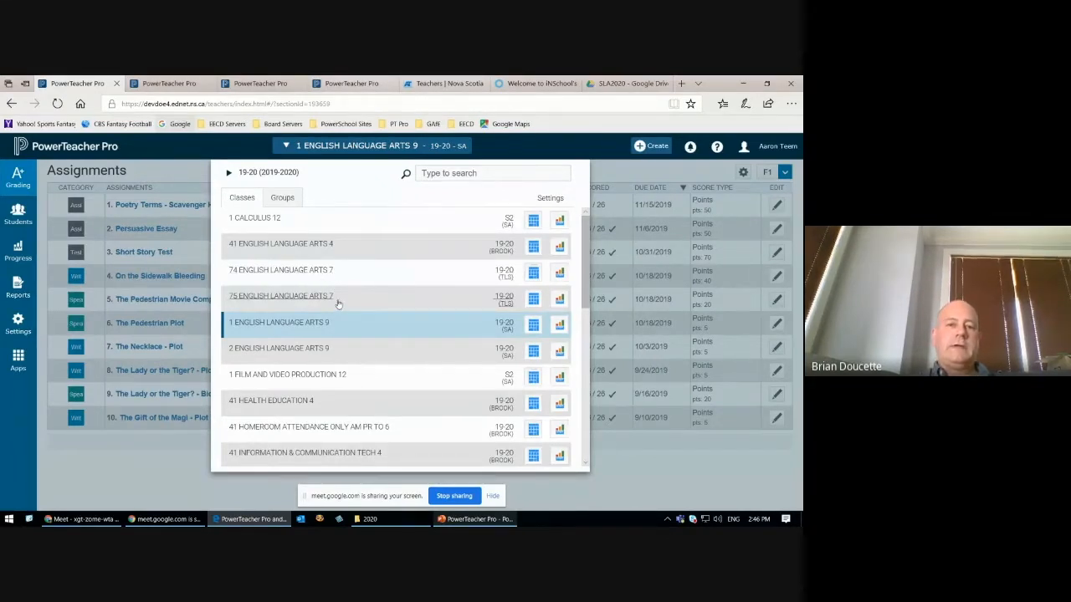
pyautogui.click(717, 463)
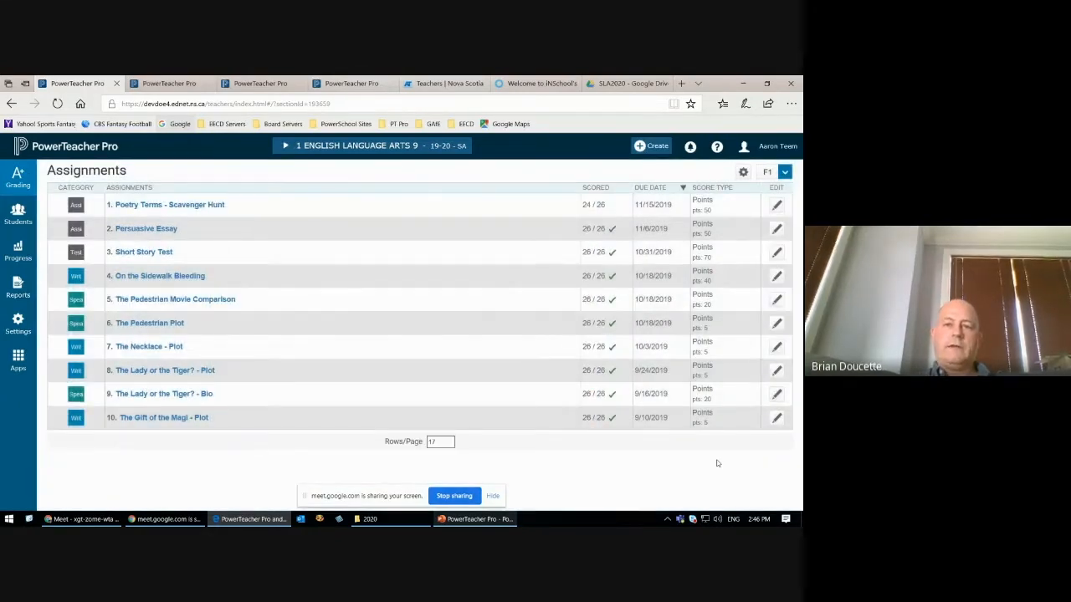
pyautogui.click(282, 149)
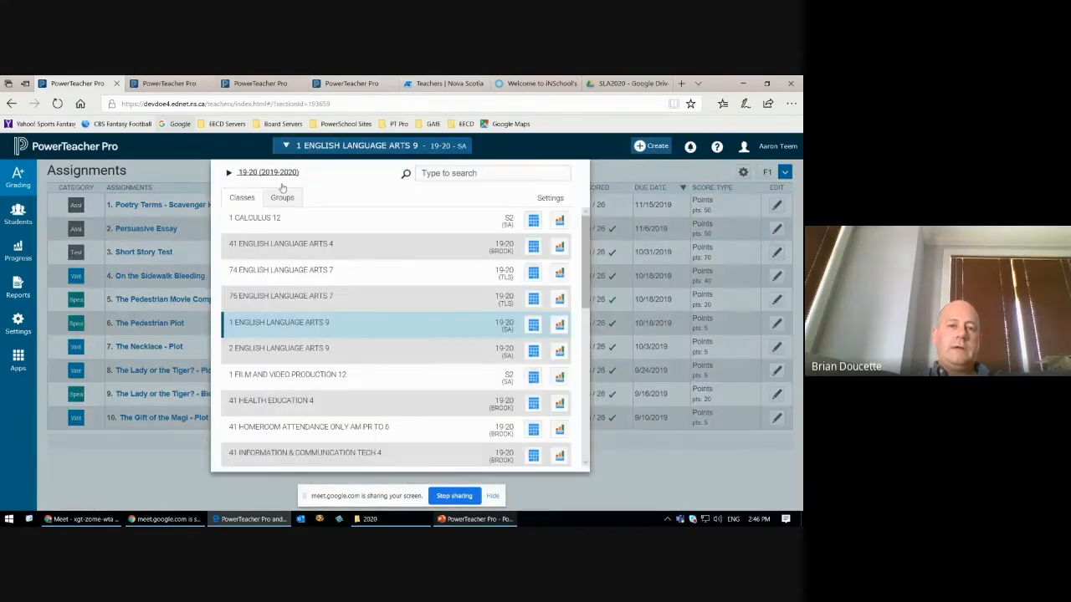
pyautogui.click(292, 273)
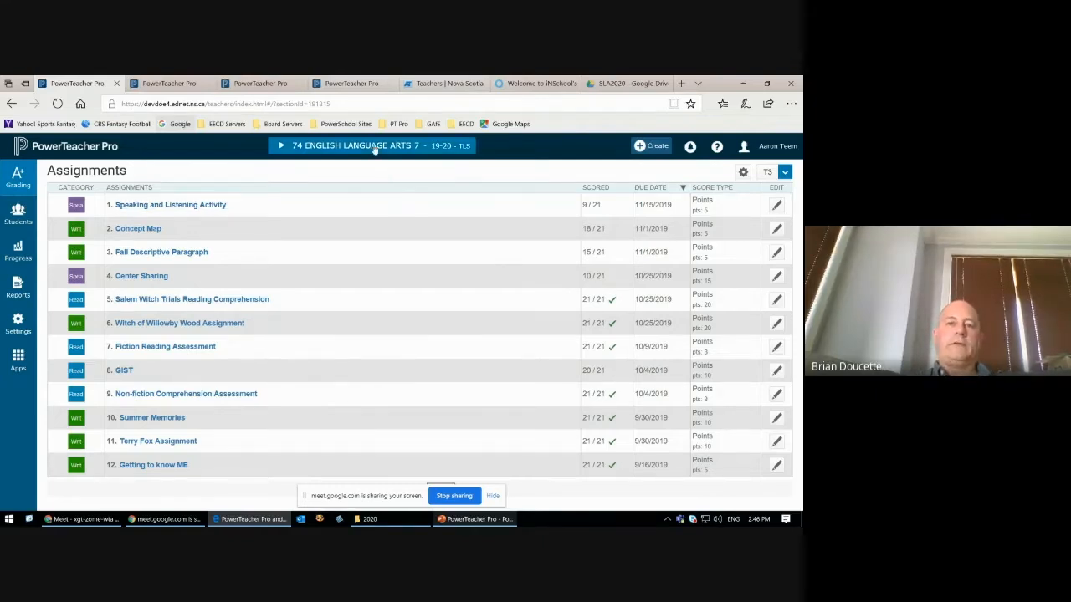
# Step: Open the Class Descriptions settings for section 74 of English Language Arts 7
pyautogui.click(293, 147)
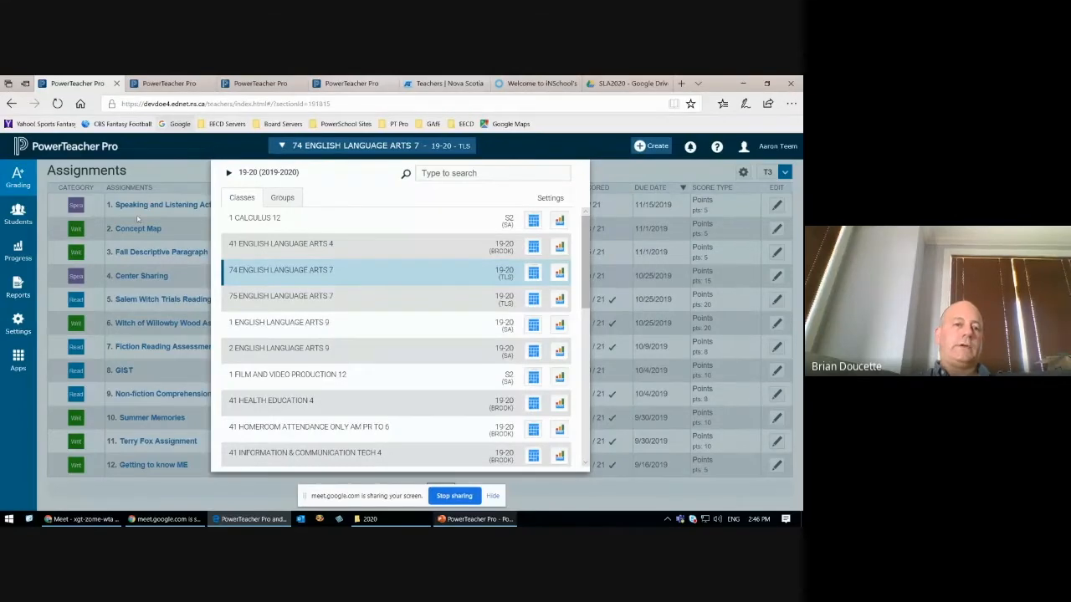
pyautogui.click(12, 331)
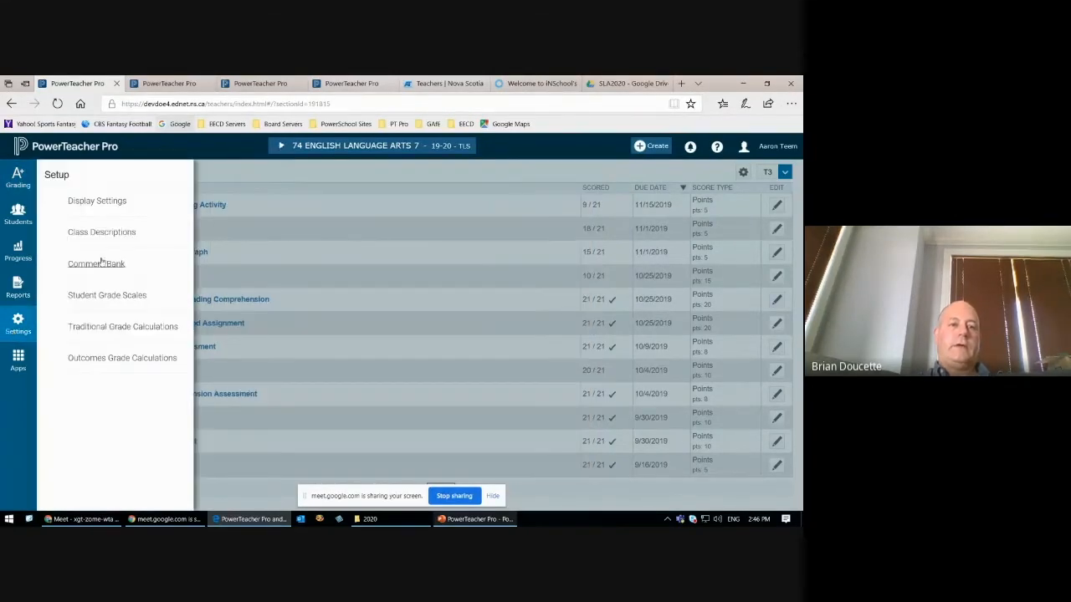
pyautogui.click(118, 237)
pyautogui.click(117, 240)
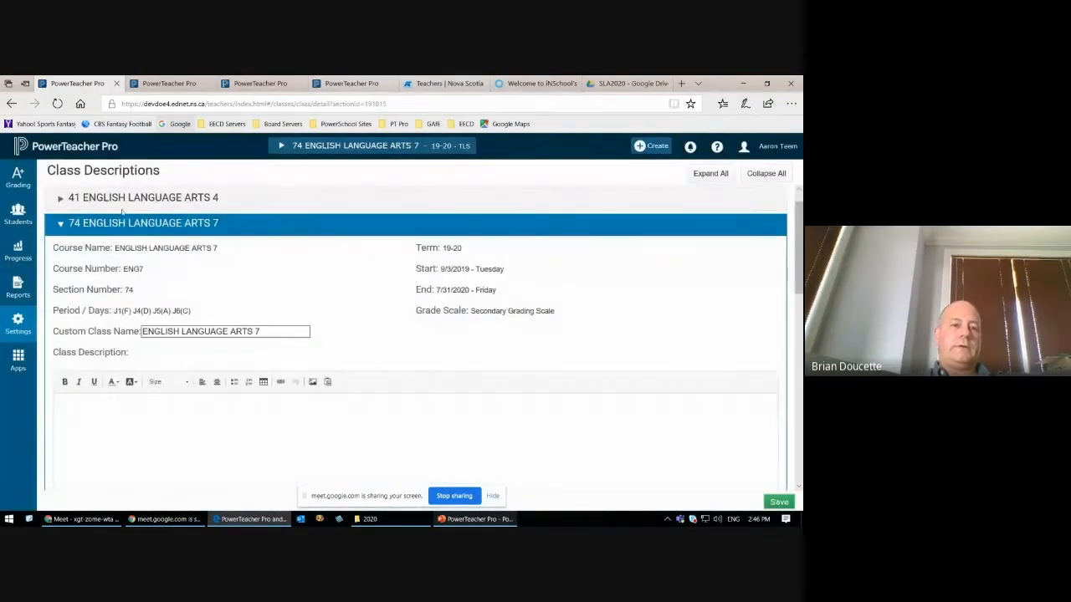
# Step: Set the custom class name of section 74 to "ELA 7 - " followed by the teacher's surname
pyautogui.scroll(-1, 126, 330)
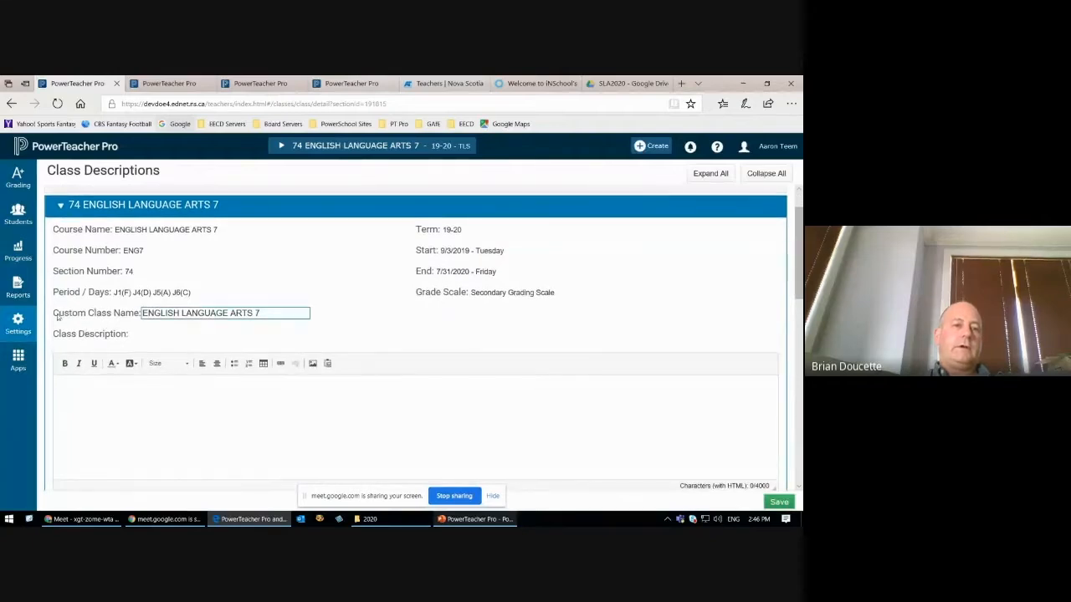
pyautogui.moveTo(55, 316); pyautogui.dragTo(139, 317)
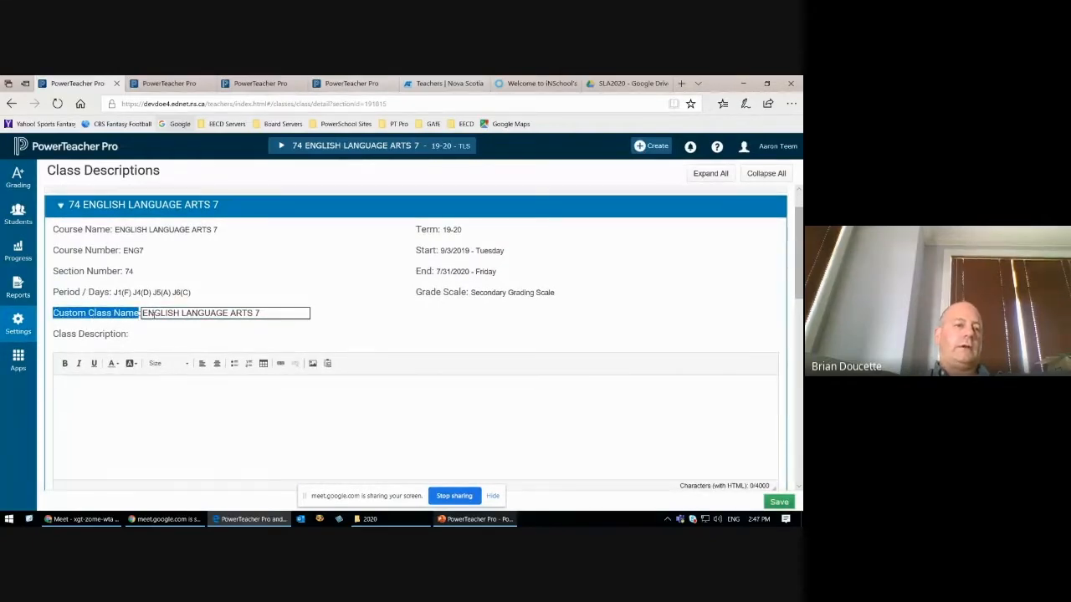
pyautogui.click(245, 335)
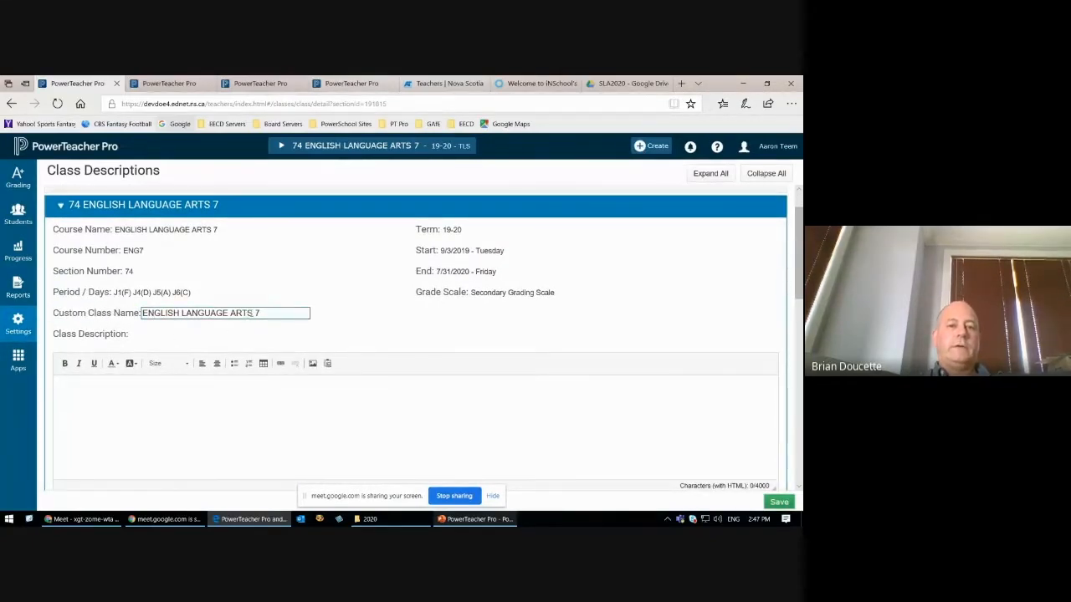
pyautogui.moveTo(252, 312); pyautogui.dragTo(108, 326)
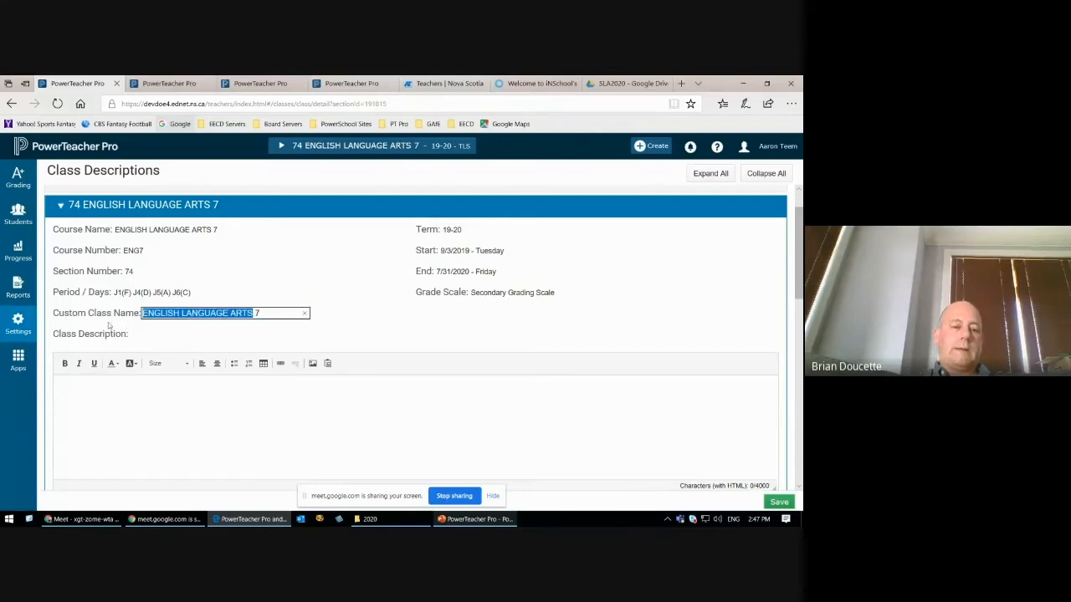
pyautogui.write('ELA')
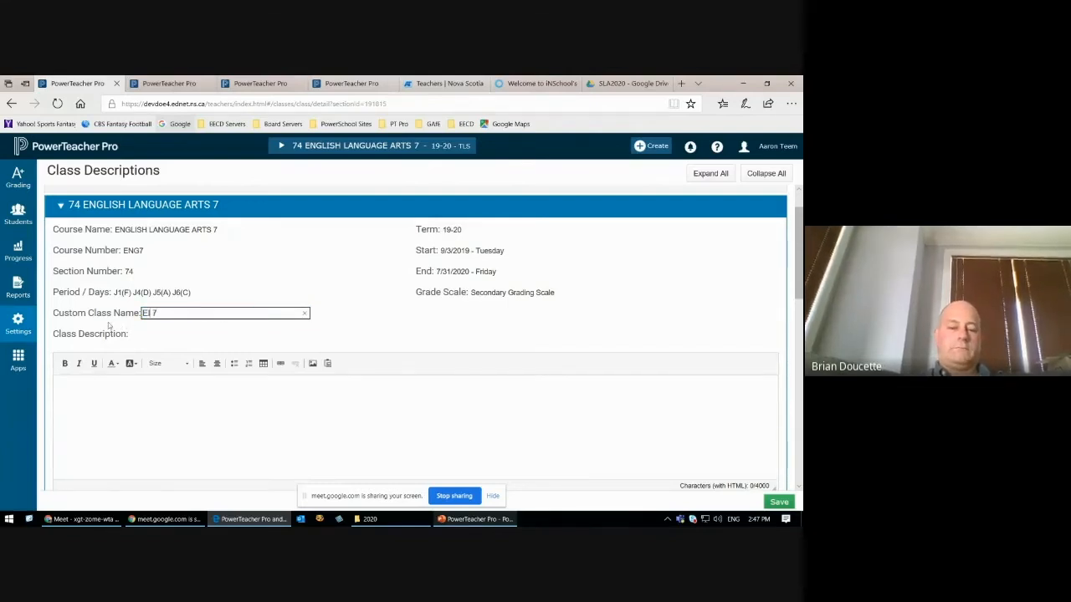
pyautogui.press('BackSpace')
pyautogui.press('BackSpace')
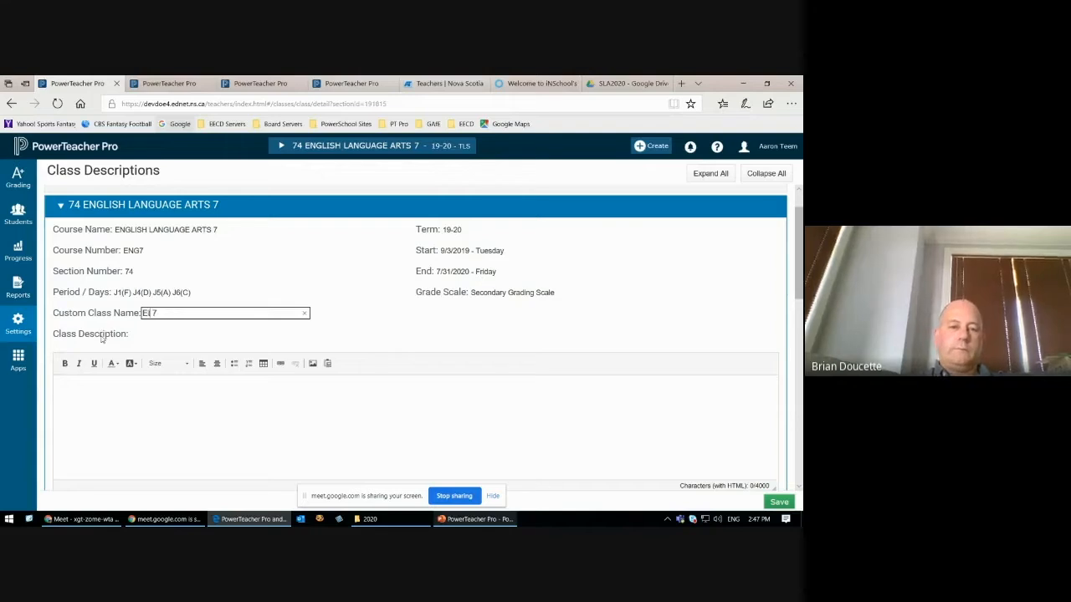
pyautogui.write('L')
pyautogui.press('BackSpace')
pyautogui.write('LA 7')
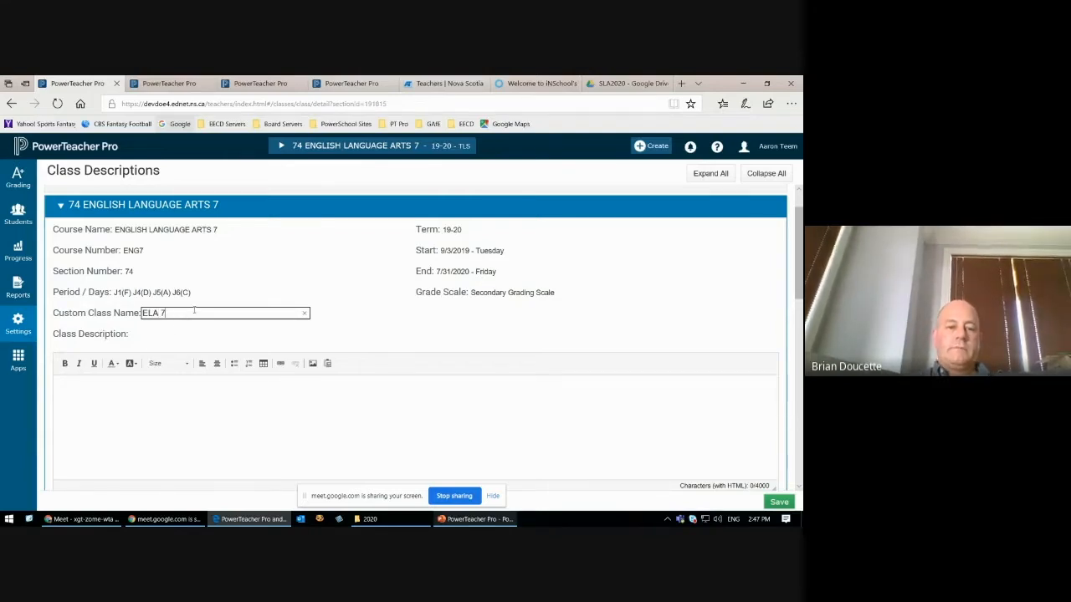
pyautogui.write(' - Doucette')
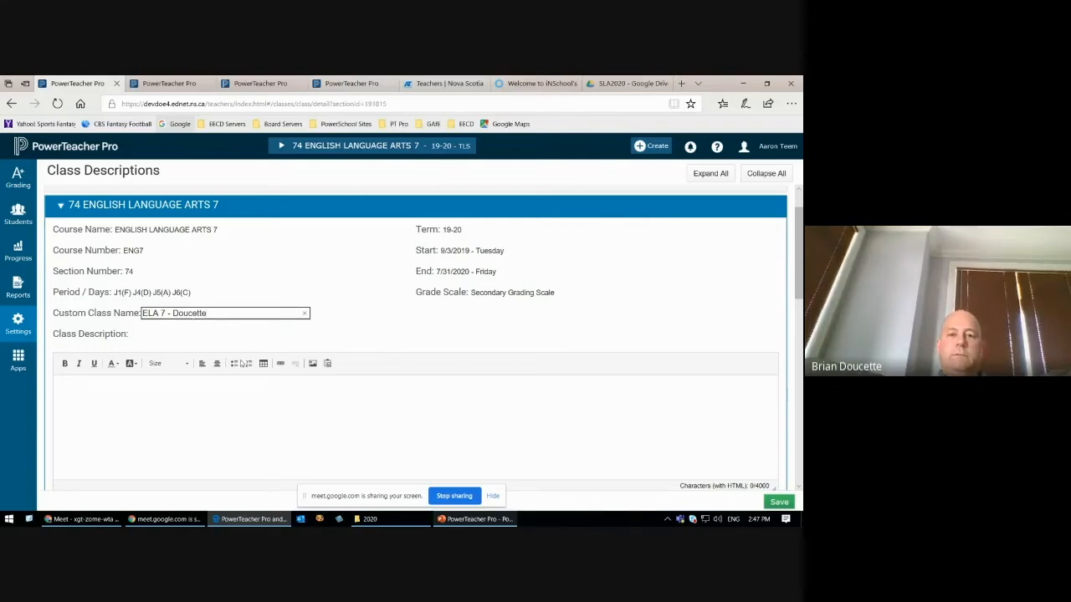
# Step: Set the custom class name of section 75 to "ELA 7 - " plus a different surname and save the class descriptions
pyautogui.scroll(-1, 251, 404)
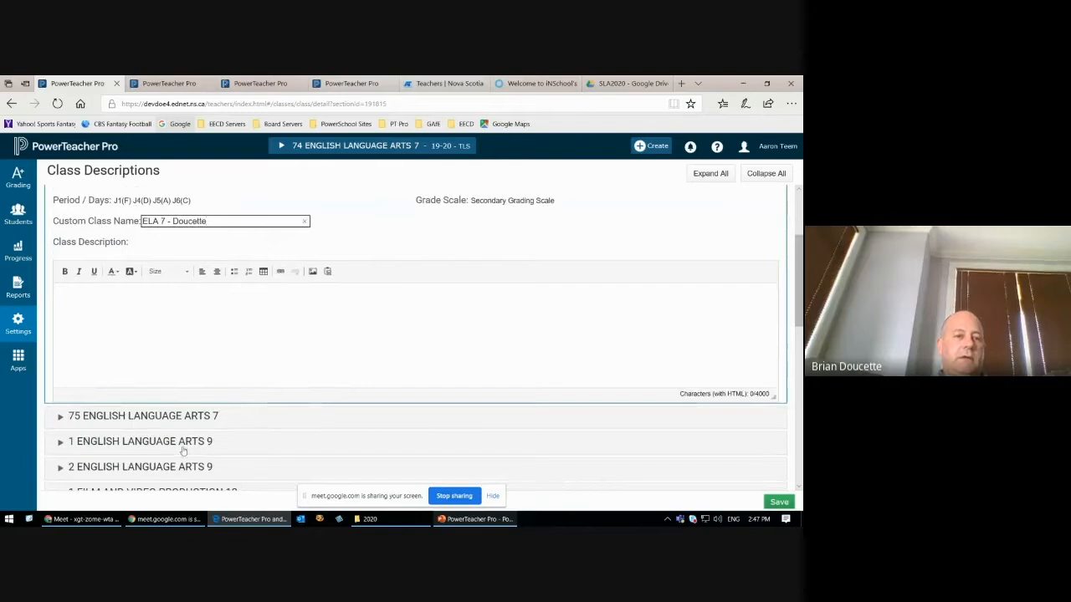
pyautogui.scroll(-1, 184, 448)
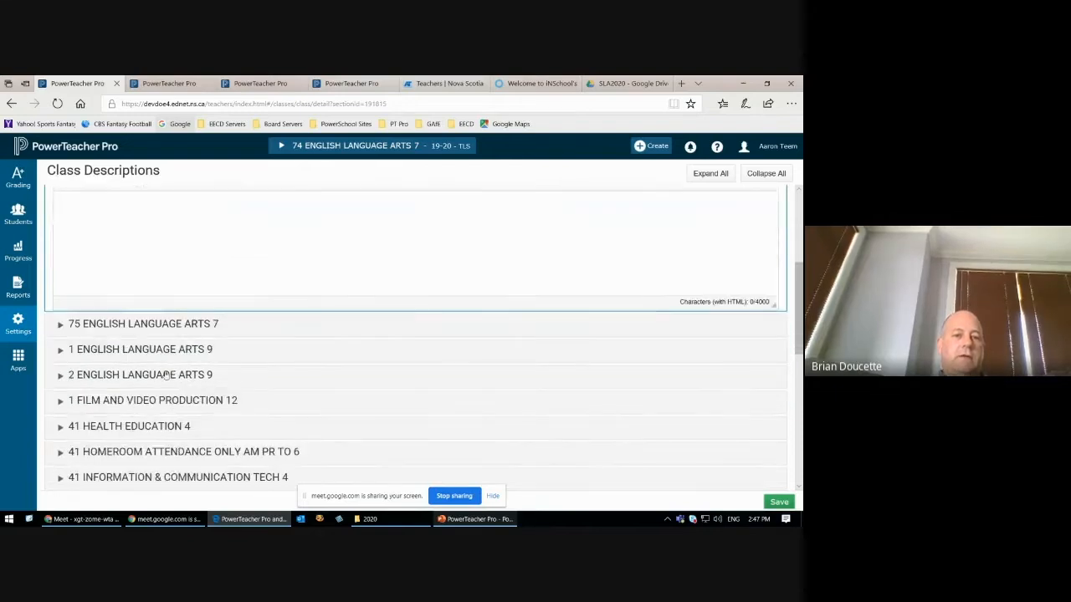
pyautogui.click(140, 326)
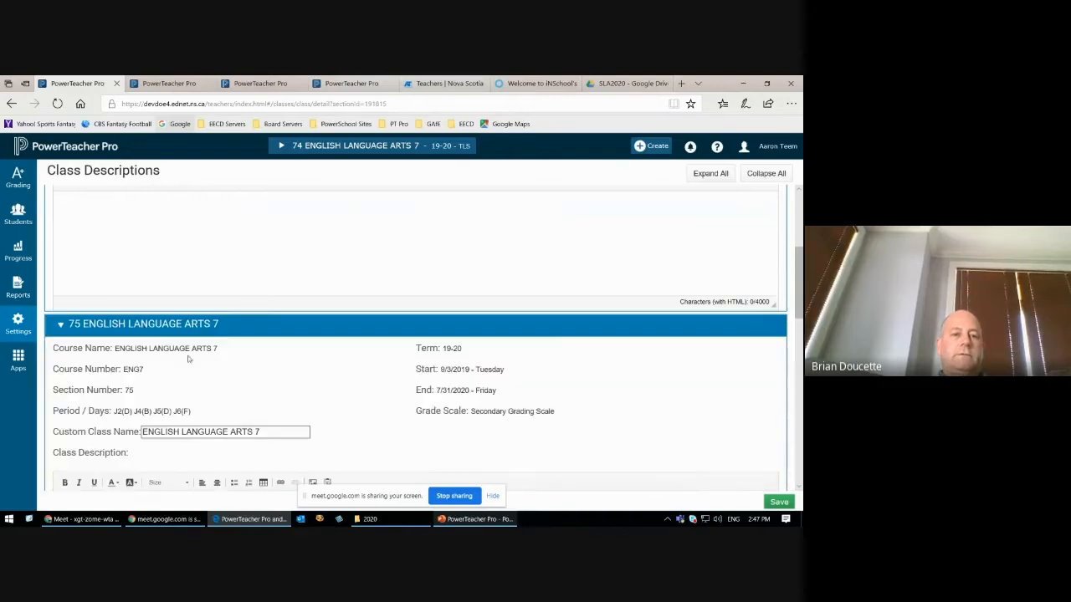
pyautogui.scroll(-1, 226, 403)
pyautogui.moveTo(252, 340); pyautogui.dragTo(124, 337)
pyautogui.write('ELA 7')
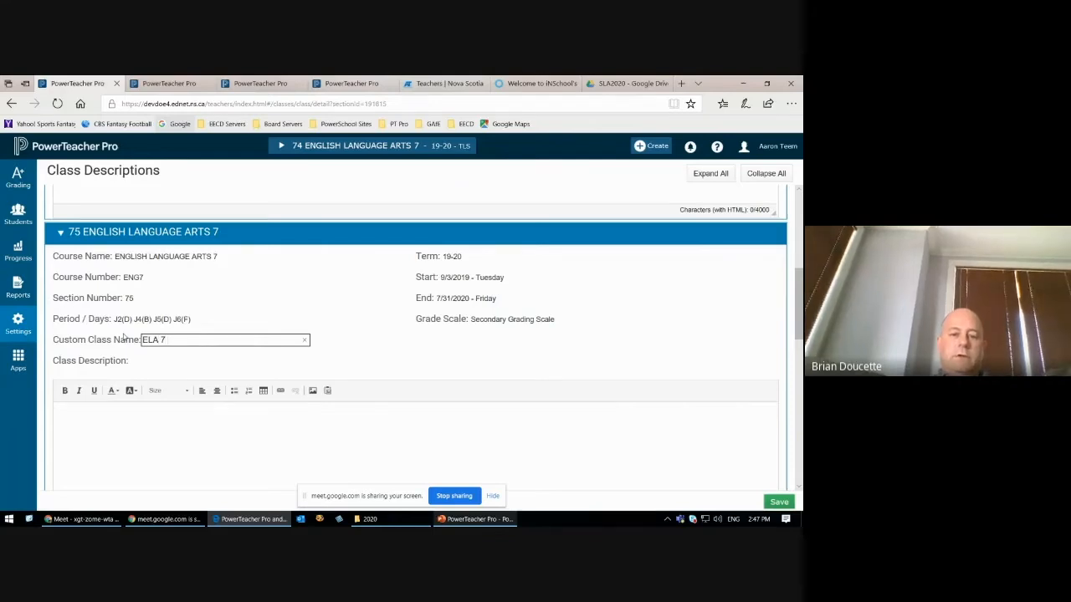
pyautogui.write(' - Smith')
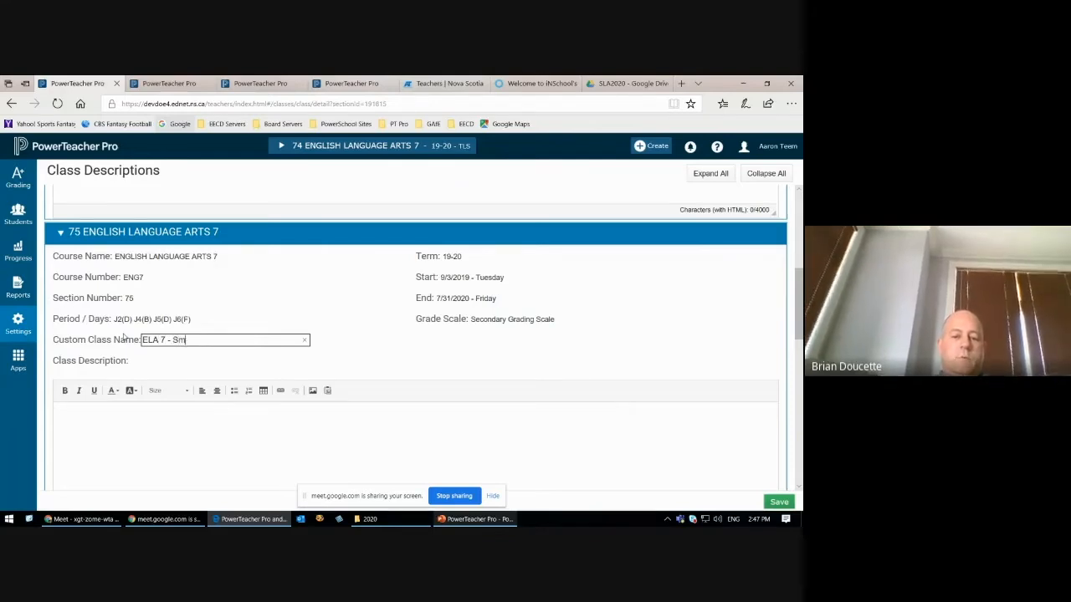
pyautogui.click(778, 502)
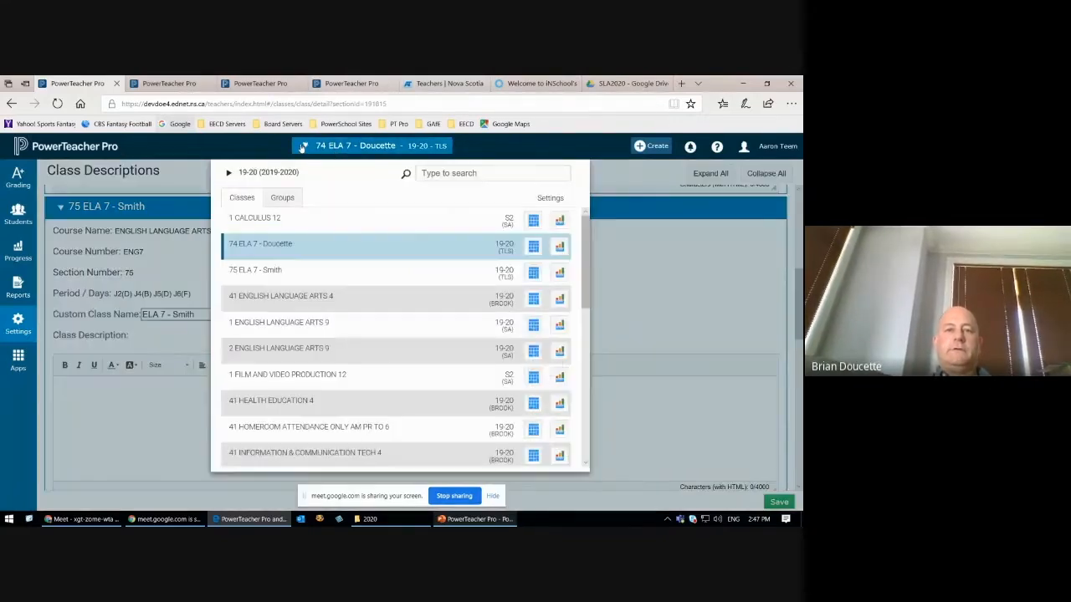
# Step: Check the custom names of the two English Language Arts 7 sections in the class list and close it
pyautogui.click(336, 149)
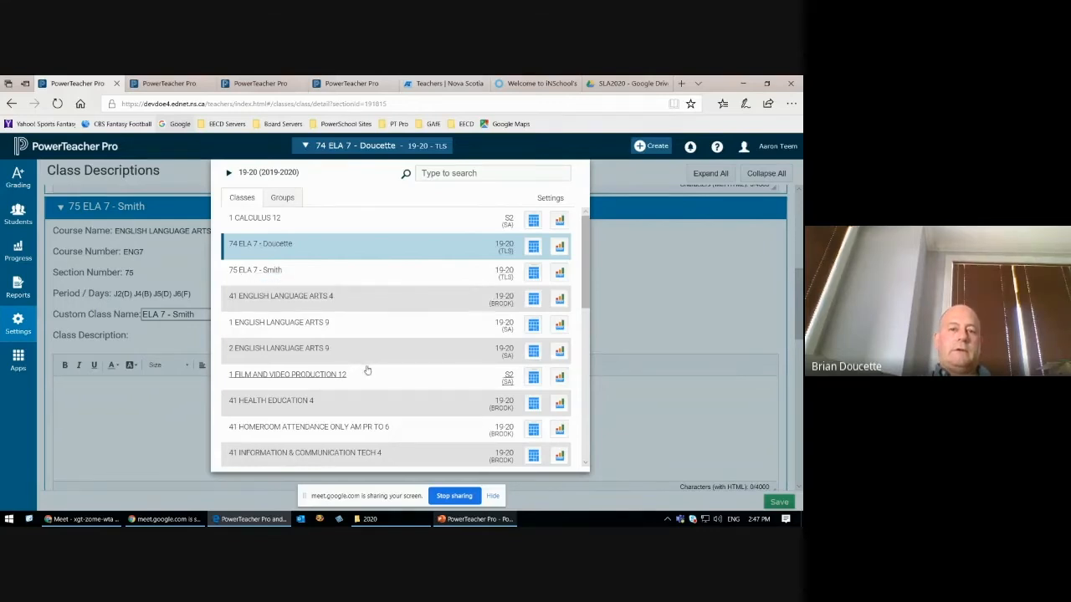
pyautogui.scroll(-1, 365, 370)
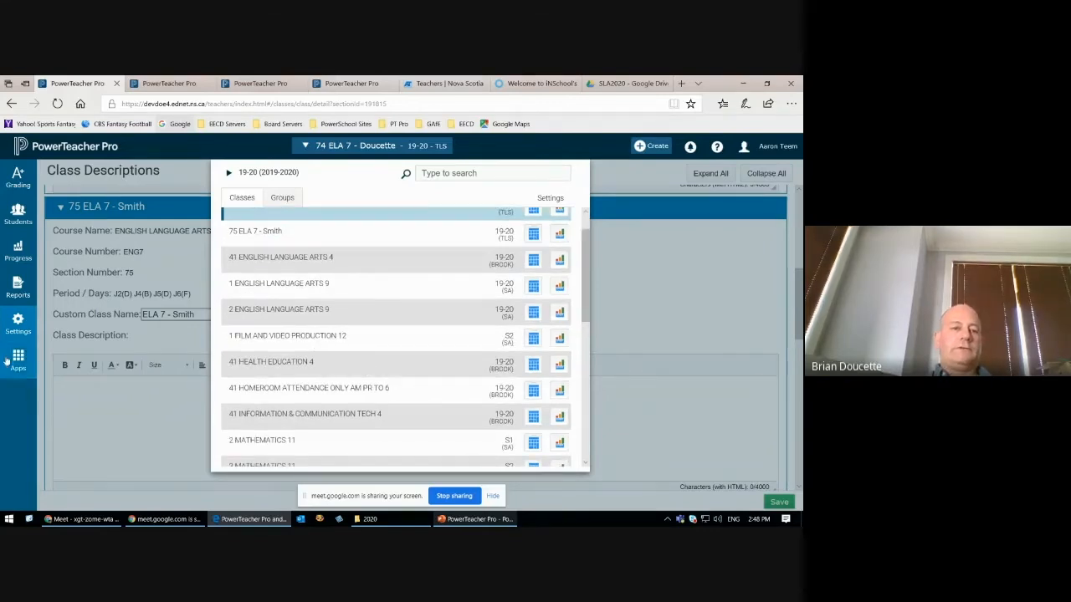
pyautogui.click(644, 304)
# Step: Set the custom class name of Film and Video Production 12 to "FVP 12" and save the class descriptions
pyautogui.scroll(-10, 330, 394)
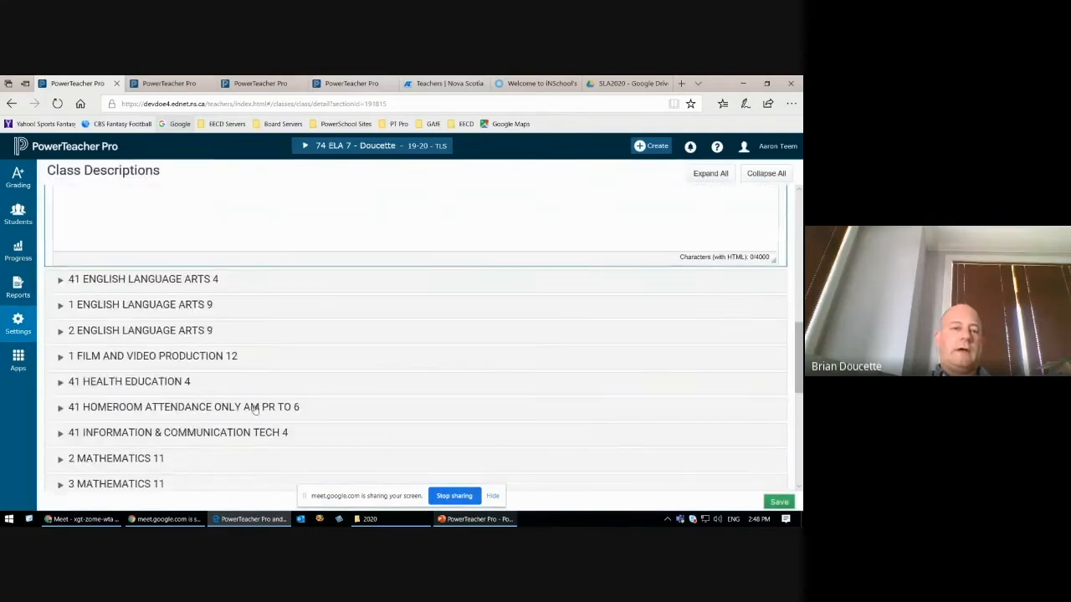
pyautogui.scroll(1, 179, 368)
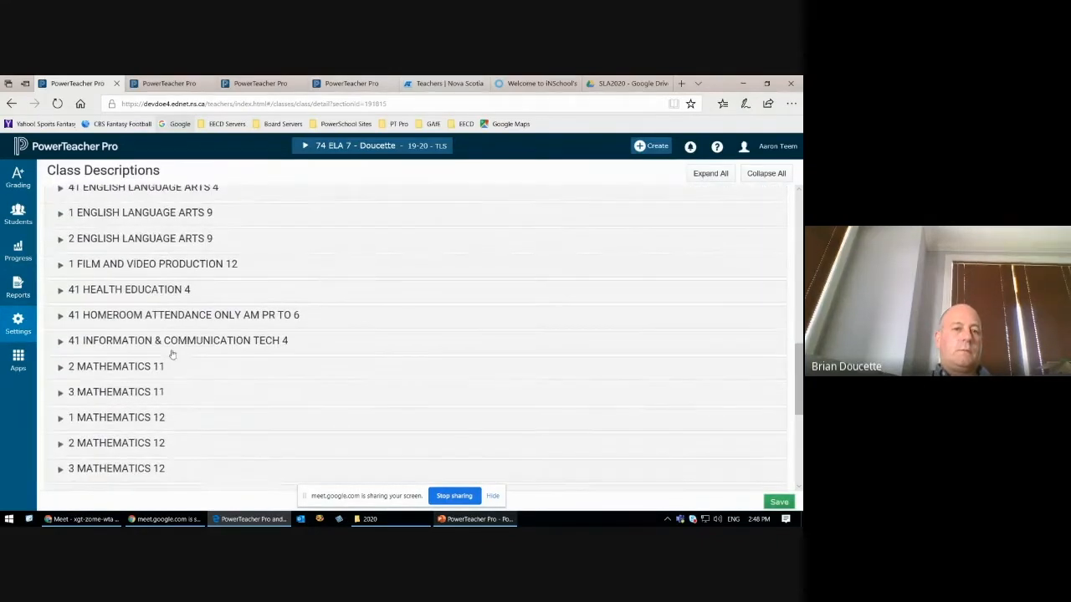
pyautogui.click(159, 264)
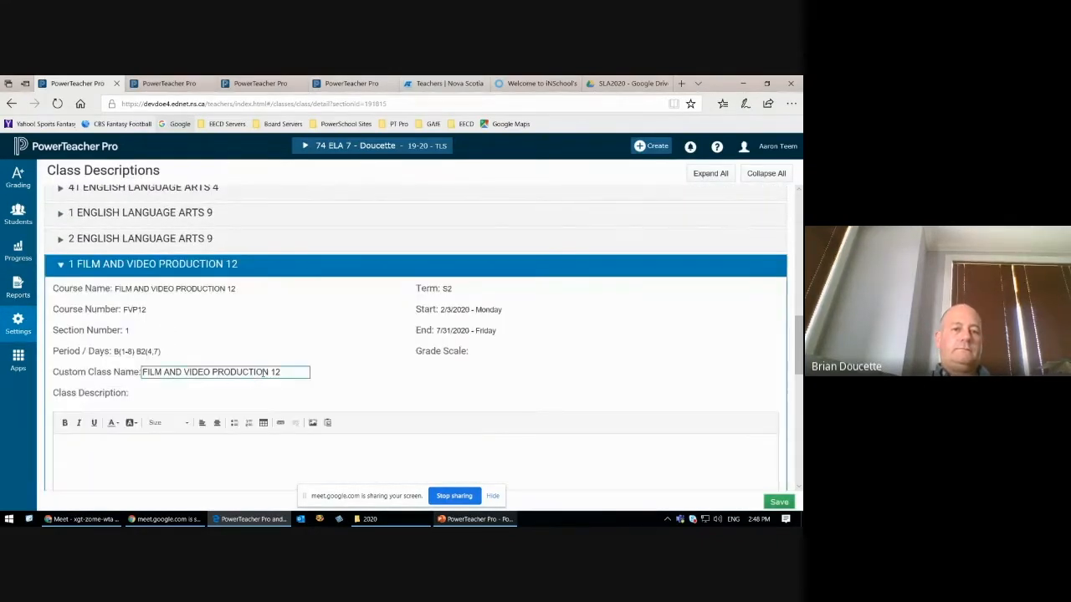
pyautogui.moveTo(267, 373); pyautogui.dragTo(142, 373)
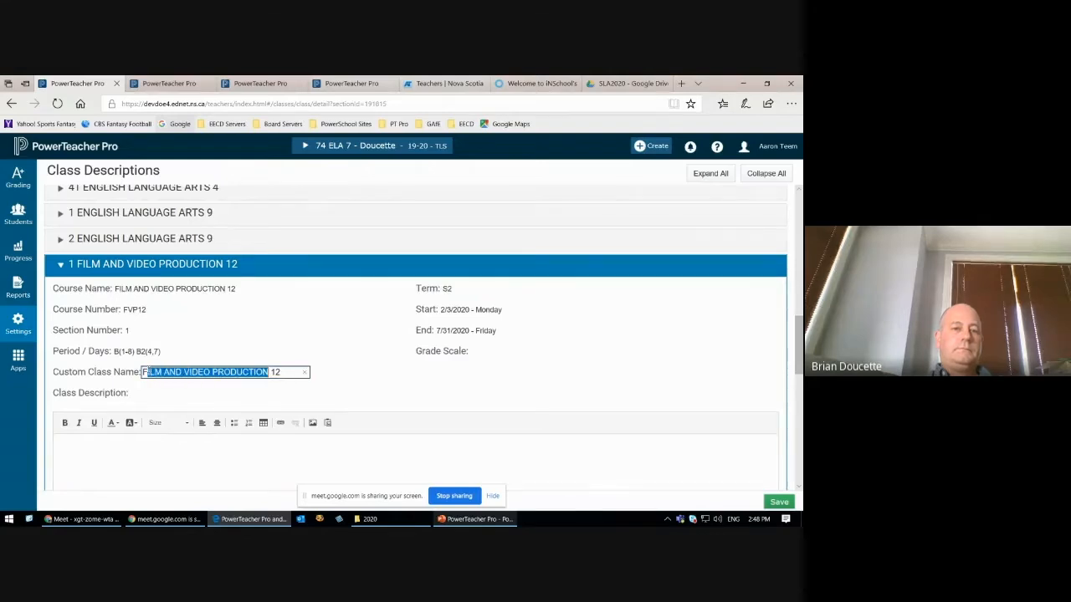
pyautogui.write('FVP')
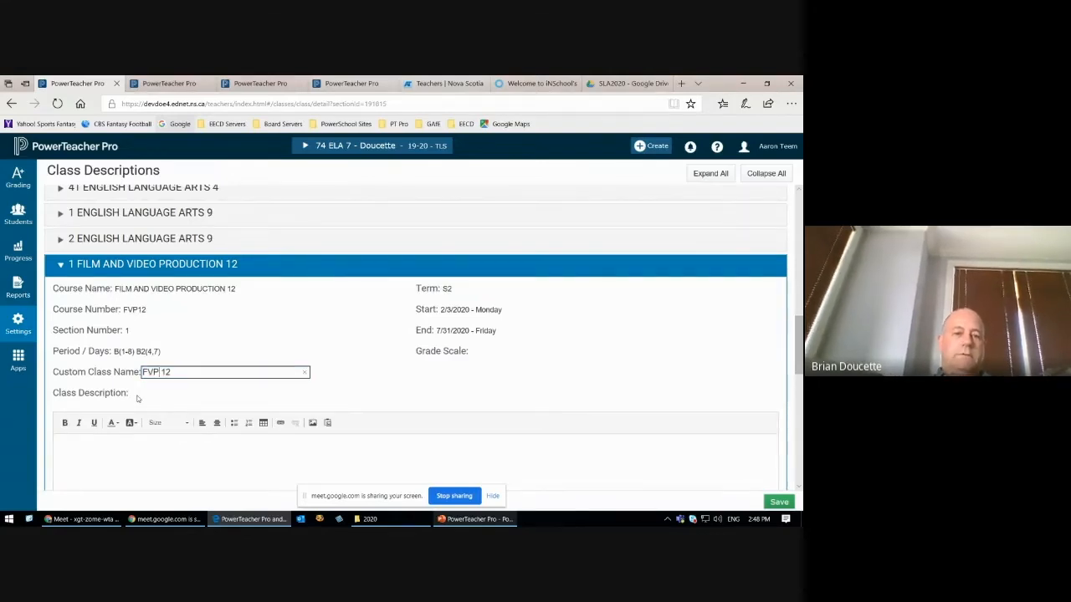
pyautogui.click(779, 502)
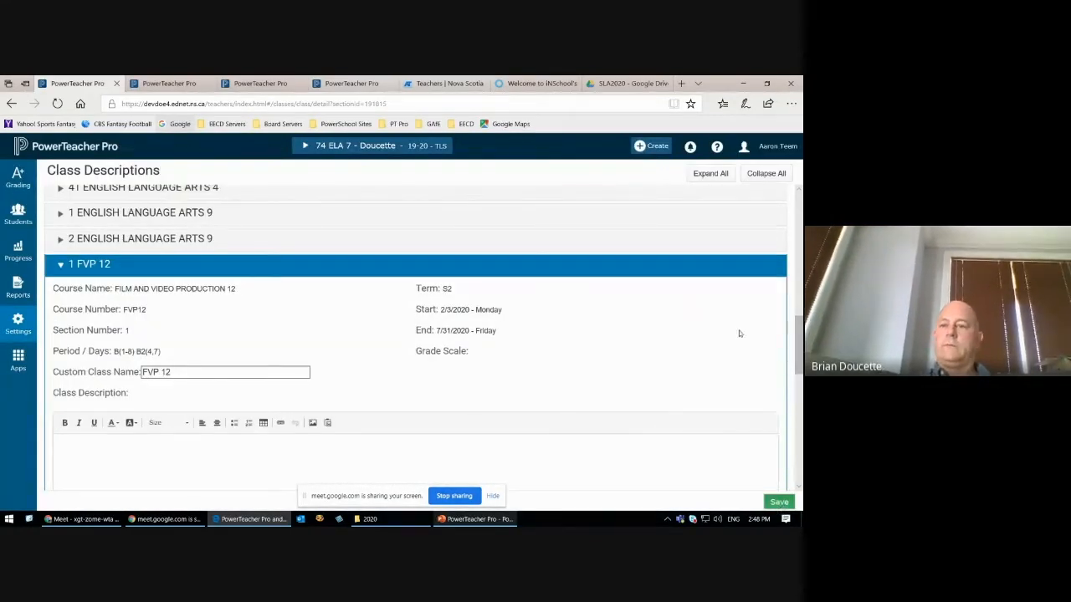
# Step: Check how the Film and Video Production 12 section is named in the class list and close it
pyautogui.moveTo(802, 361); pyautogui.dragTo(800, 360)
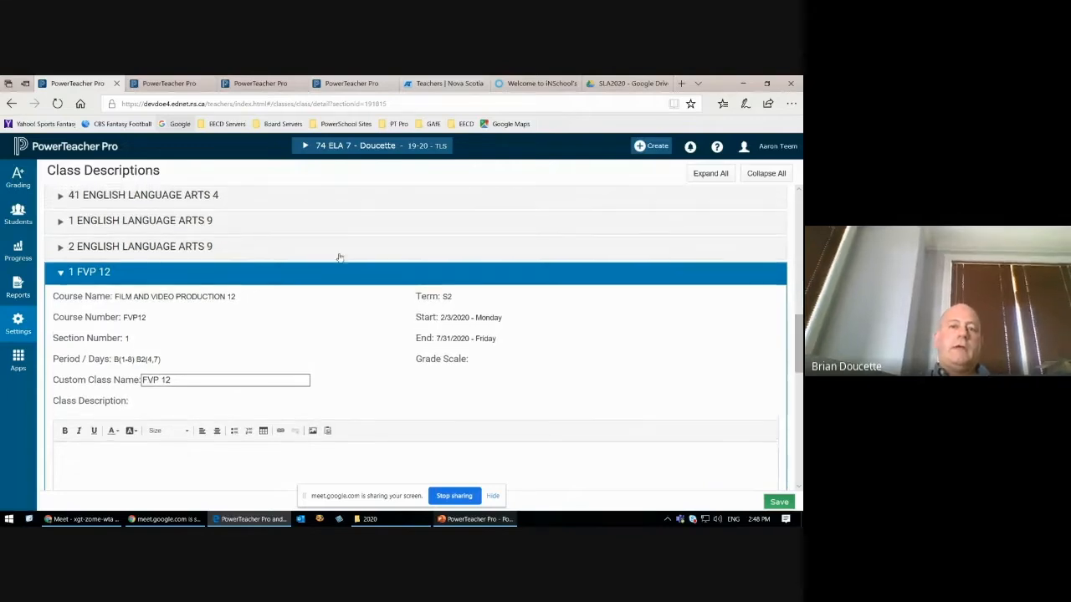
pyautogui.click(304, 147)
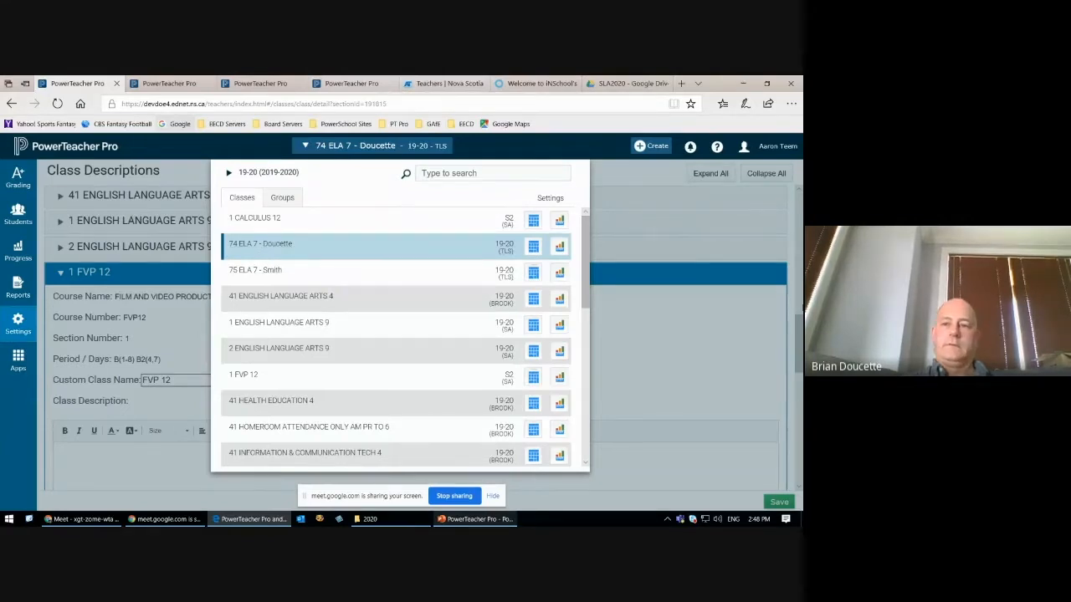
pyautogui.click(595, 267)
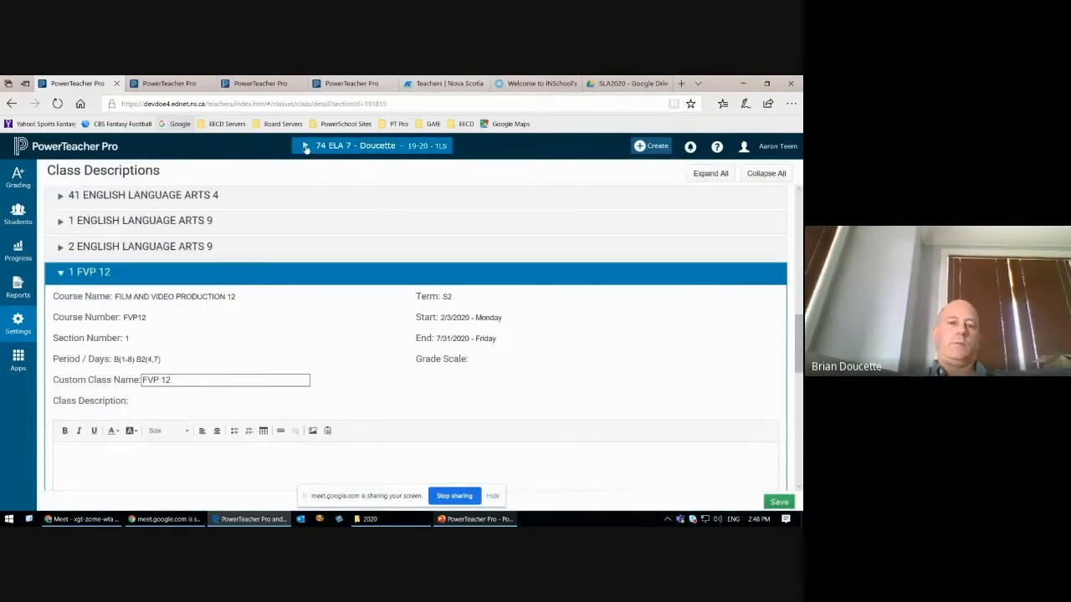
# Step: Expand section 81 of Science 8 in the class descriptions and view its full class description
pyautogui.moveTo(799, 345); pyautogui.dragTo(795, 375)
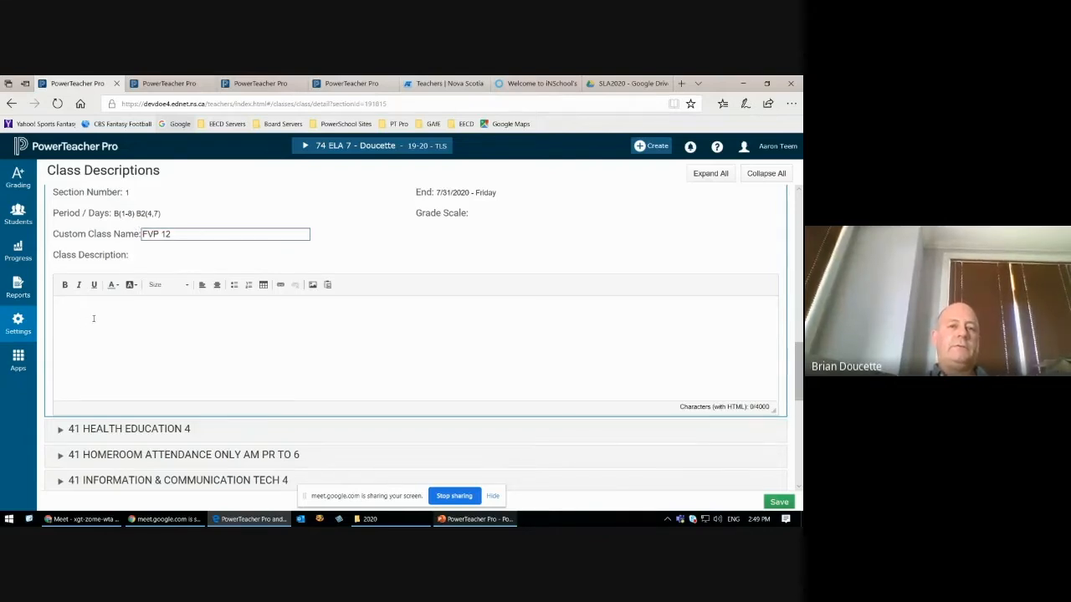
pyautogui.scroll(1, 267, 407)
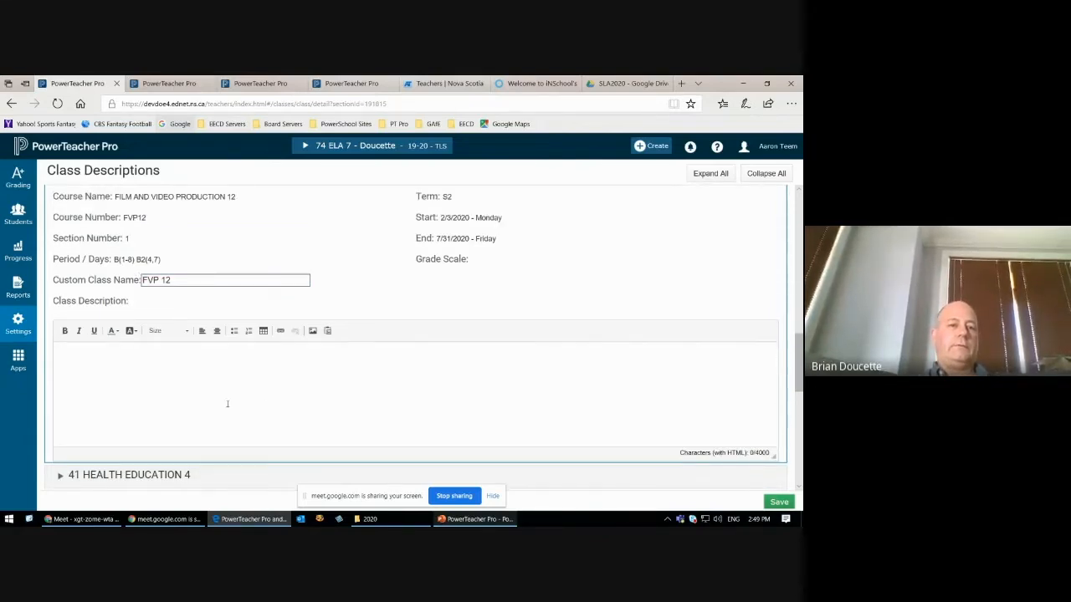
pyautogui.scroll(-2, 226, 404)
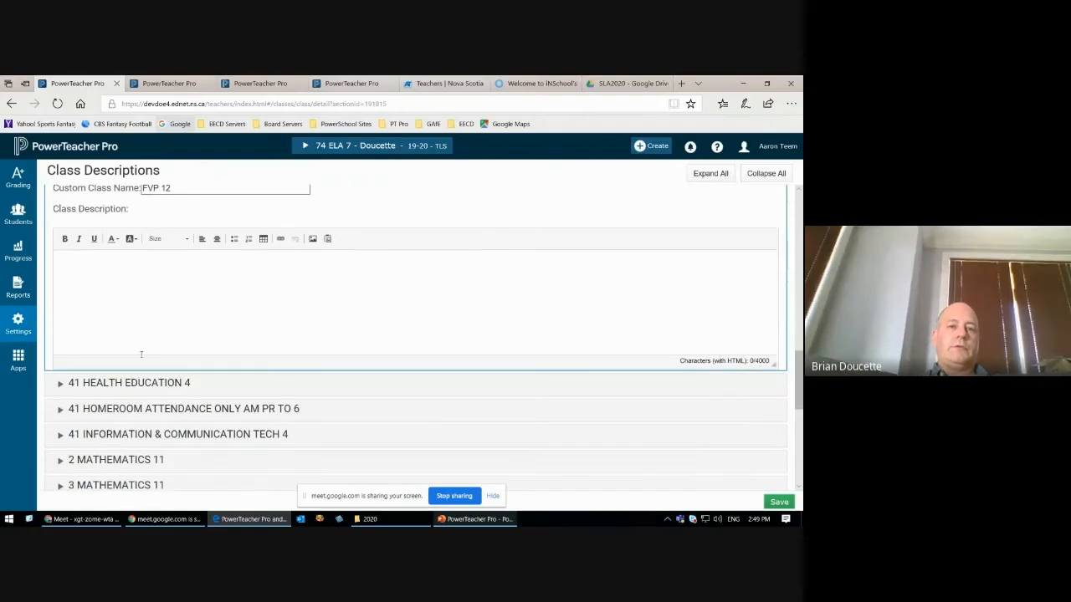
pyautogui.scroll(-8, 189, 390)
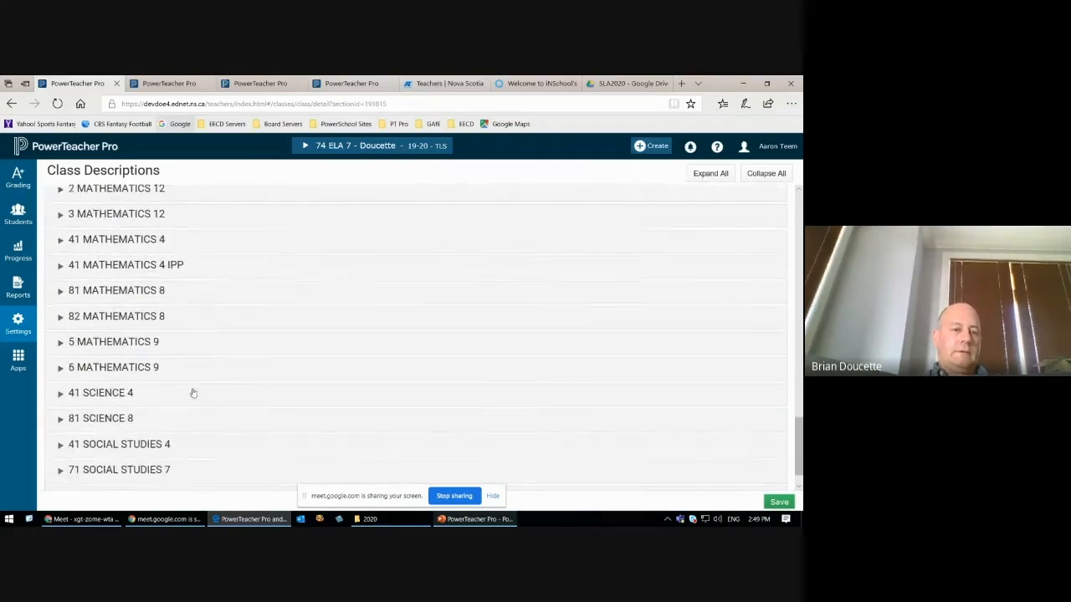
pyautogui.click(110, 381)
pyautogui.scroll(-2, 302, 365)
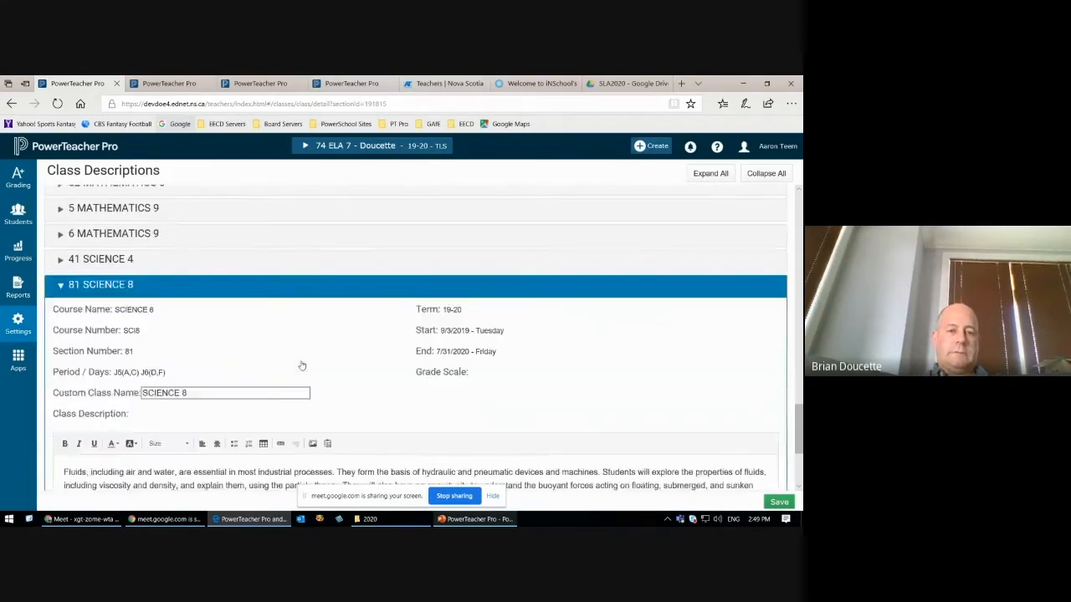
pyautogui.scroll(-4, 302, 365)
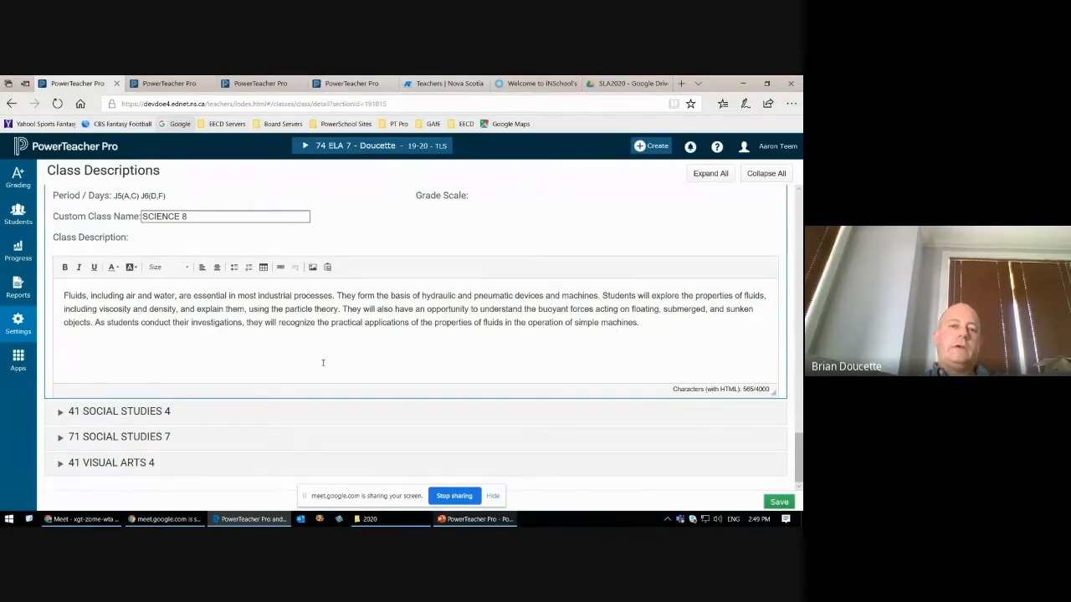
# Step: View the link options for the Science 8 class description and cancel without adding a link
pyautogui.click(281, 269)
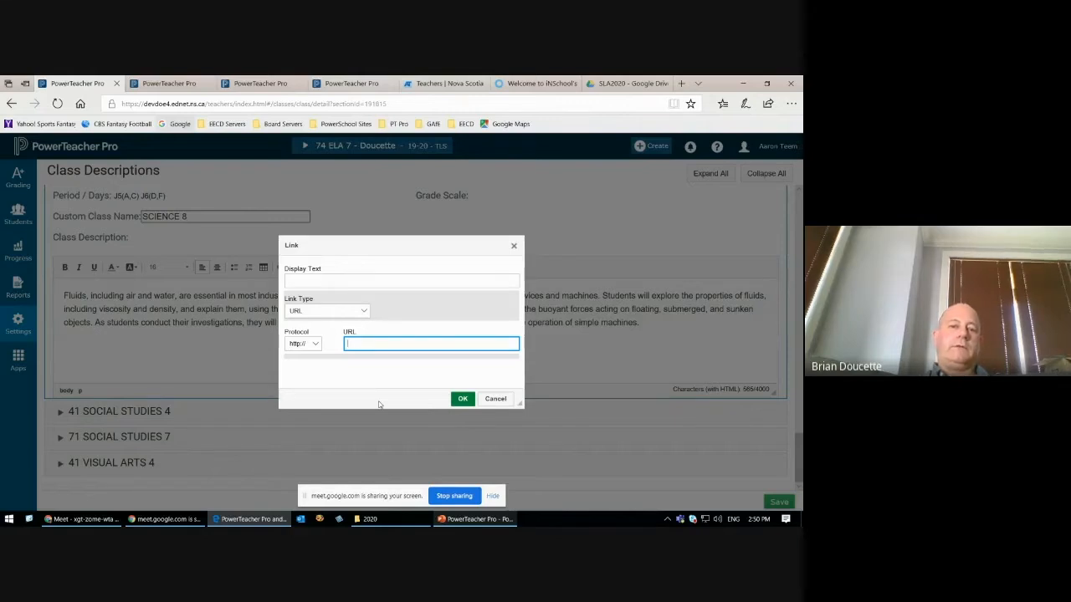
pyautogui.click(501, 401)
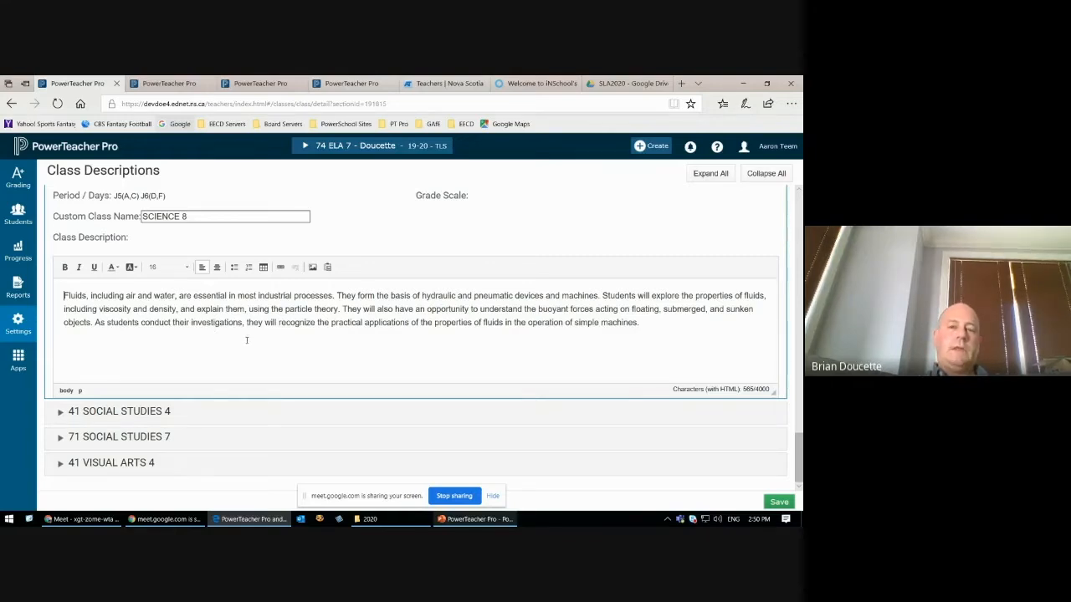
pyautogui.click(280, 267)
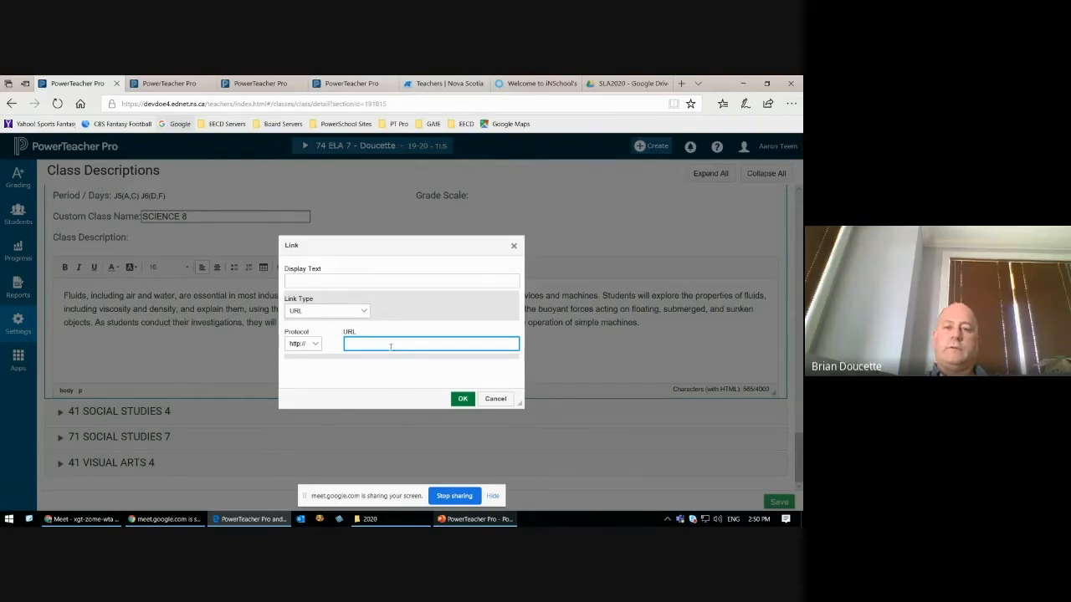
pyautogui.click(495, 400)
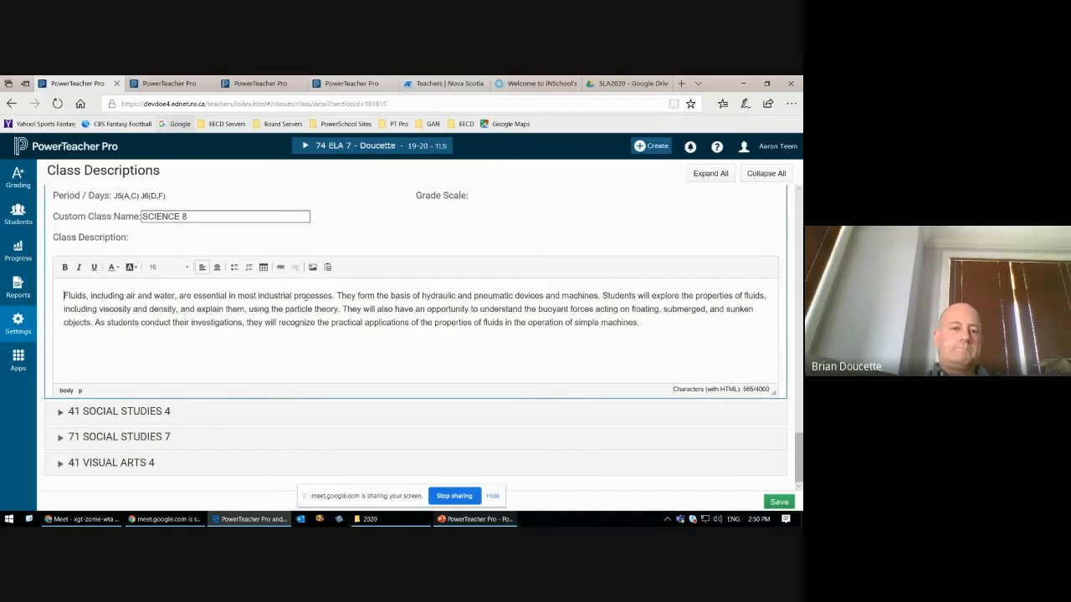
pyautogui.scroll(3, 270, 340)
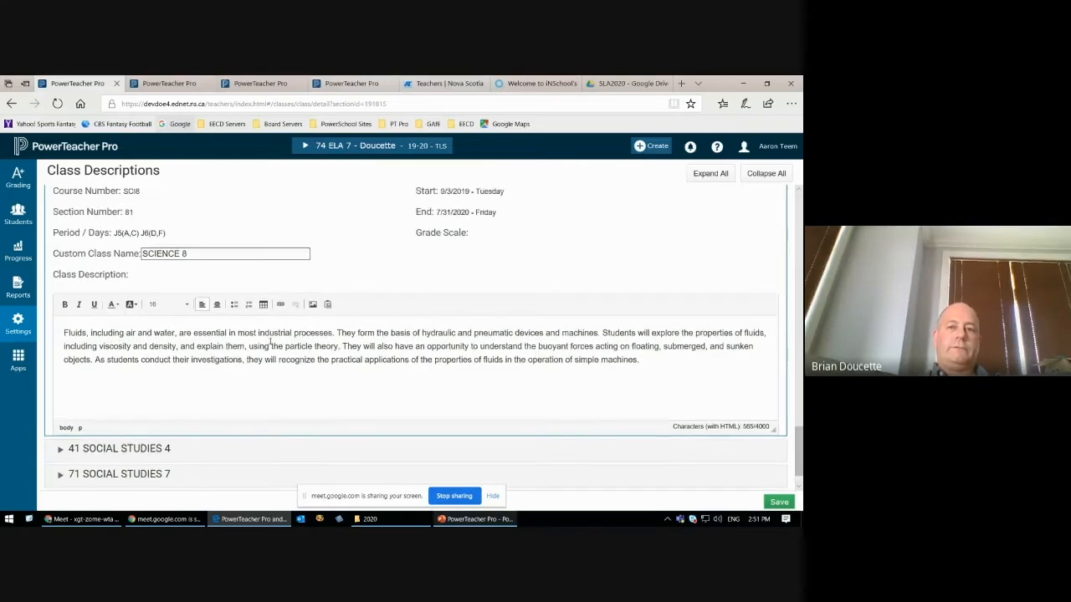
pyautogui.scroll(5, 270, 340)
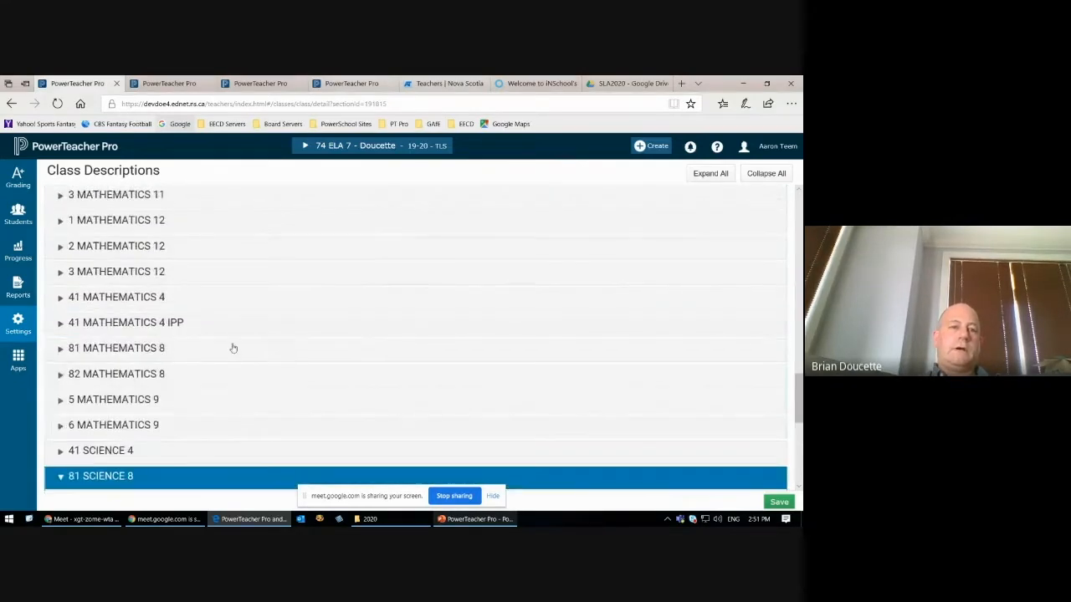
pyautogui.click(17, 325)
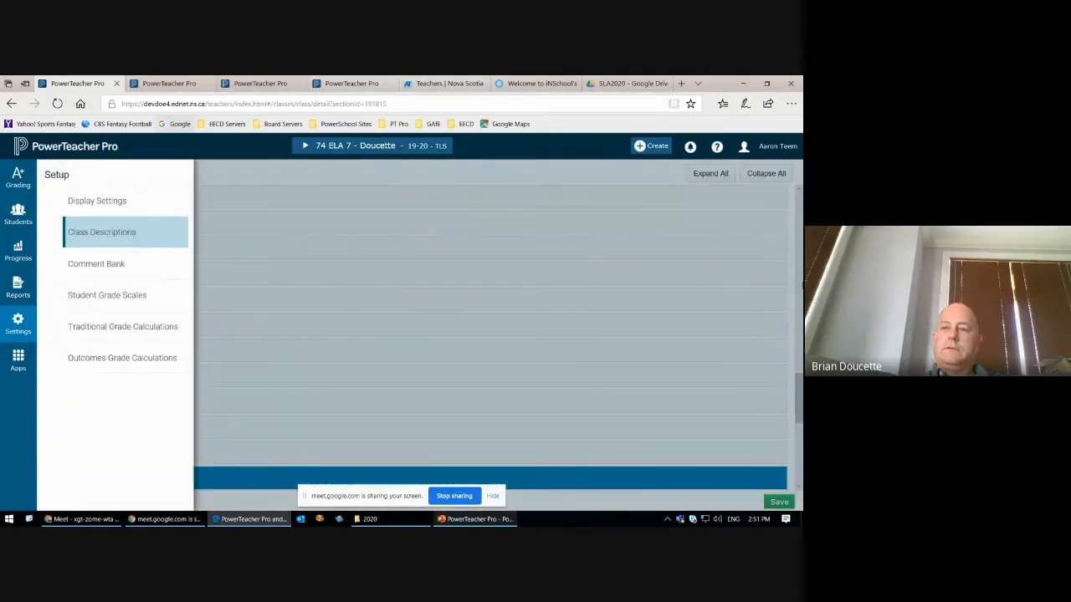
pyautogui.click(707, 383)
pyautogui.moveTo(799, 397); pyautogui.dragTo(799, 439)
pyautogui.scroll(-1, 127, 440)
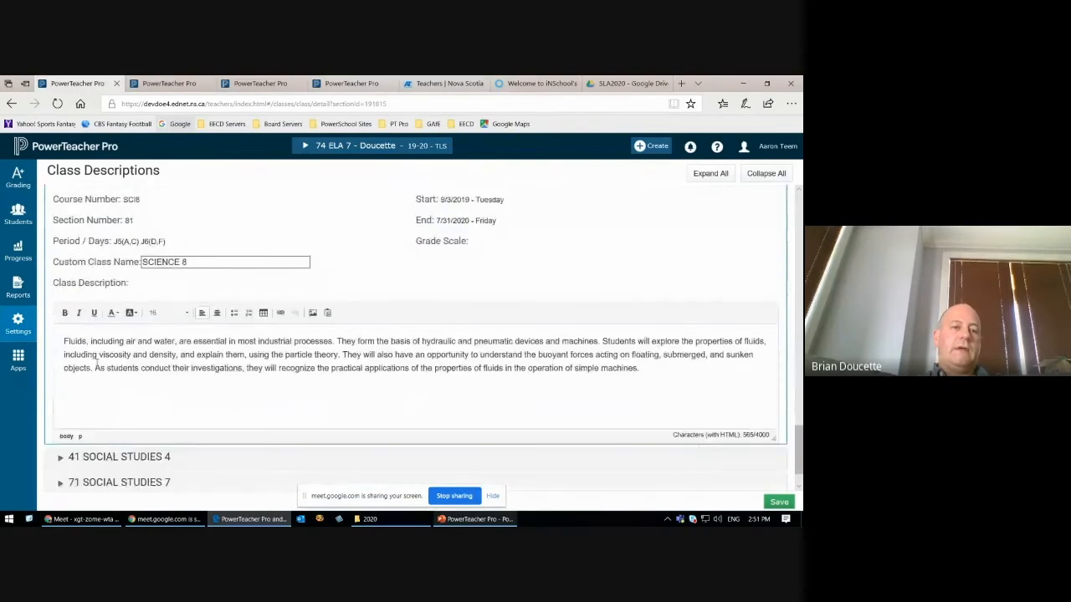
pyautogui.moveTo(65, 341); pyautogui.dragTo(641, 381)
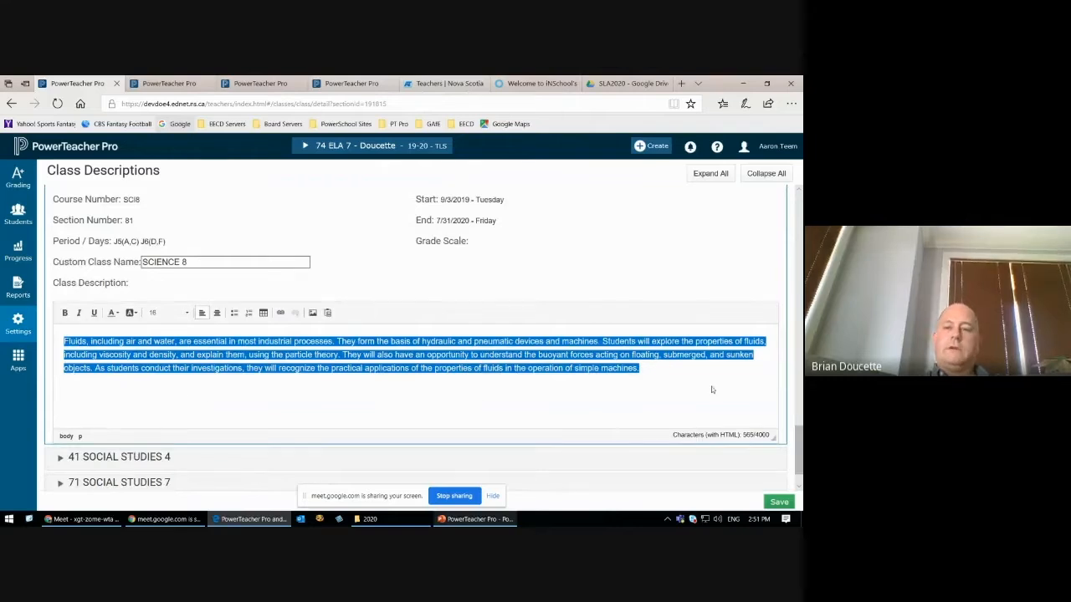
pyautogui.click(679, 374)
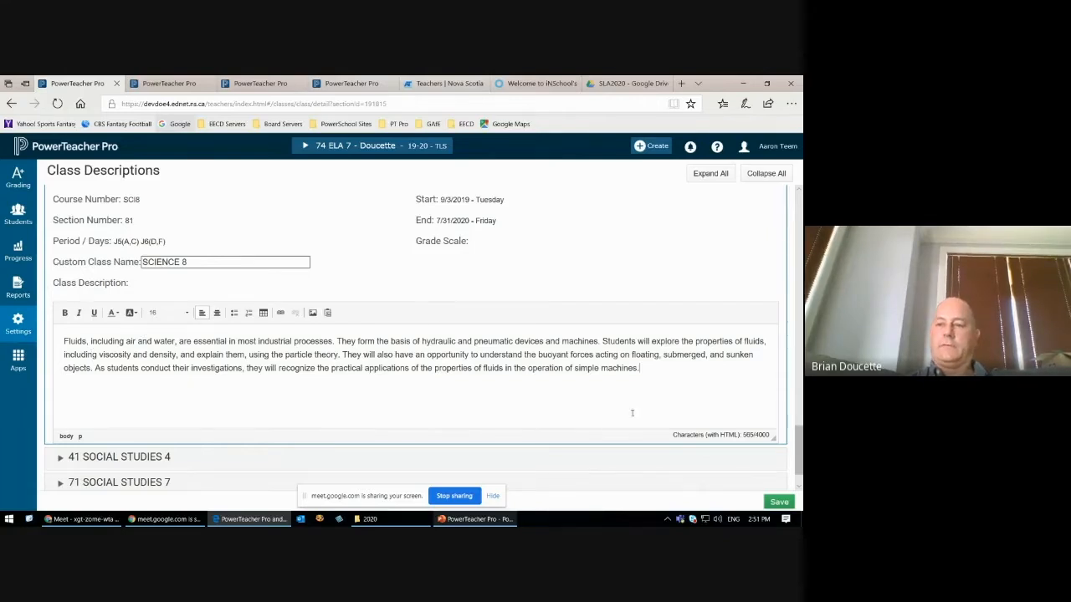
pyautogui.moveTo(800, 445); pyautogui.dragTo(799, 201)
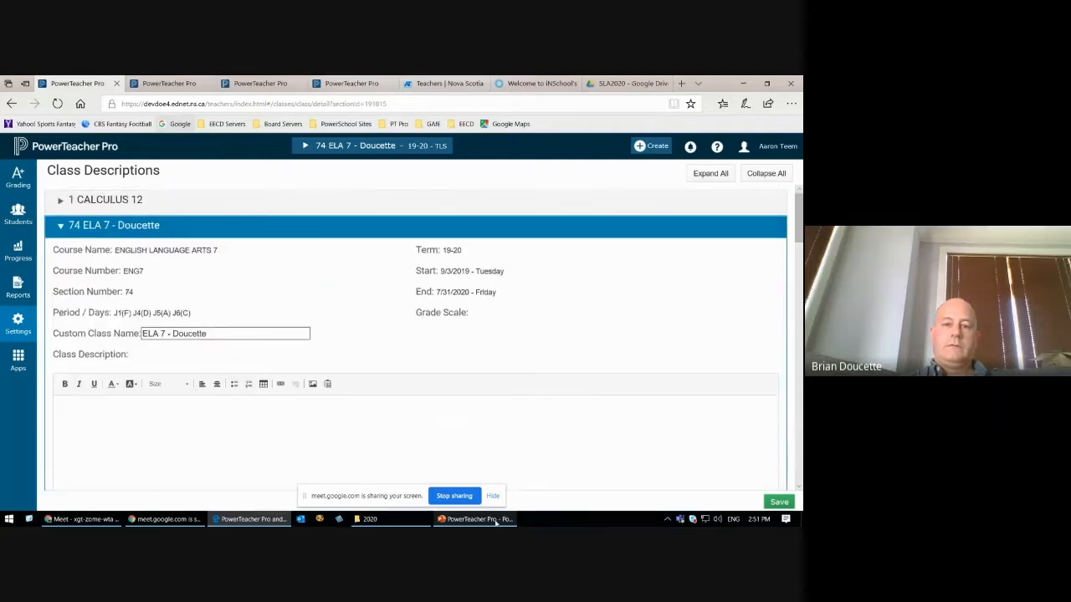
# Step: Switch to the PowerTeacher Pro presentation in PowerPoint and step through slides 6 to 9, ending on "Explore the Gradebook"
pyautogui.click(475, 519)
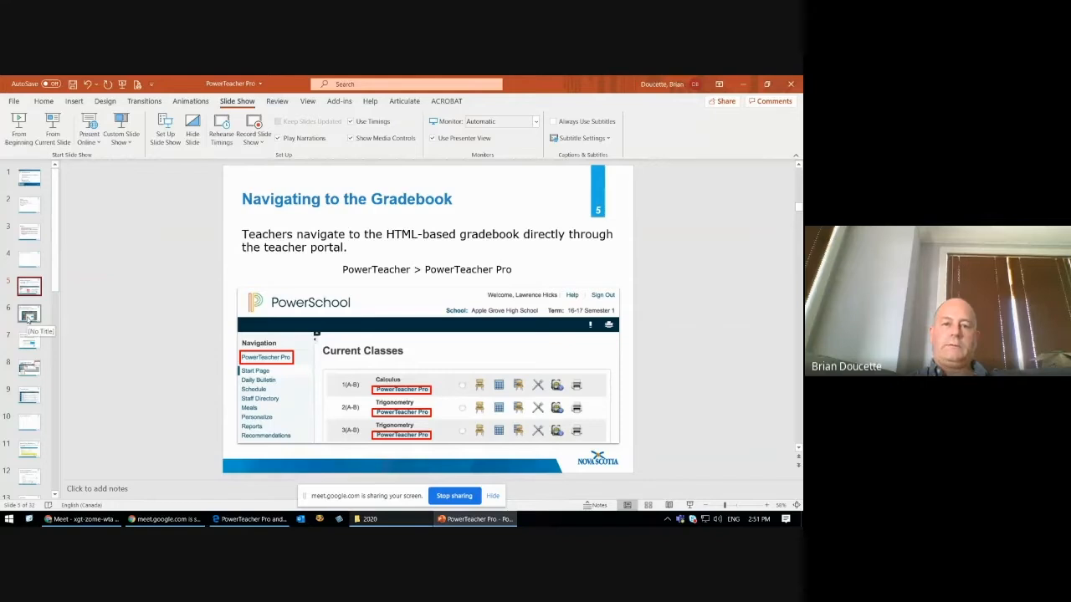
pyautogui.click(28, 316)
pyautogui.click(32, 341)
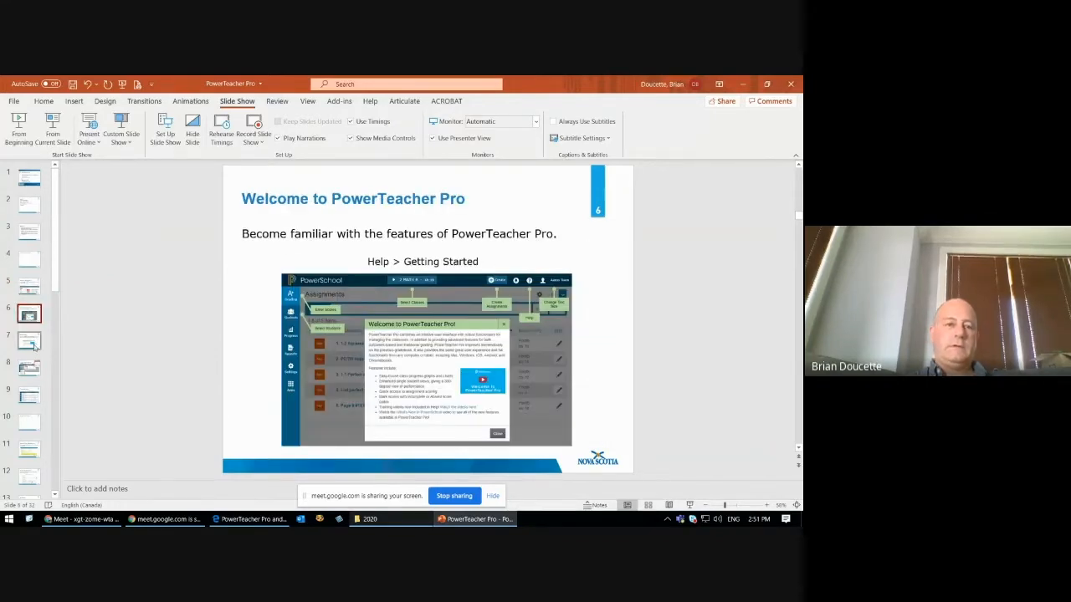
pyautogui.click(32, 369)
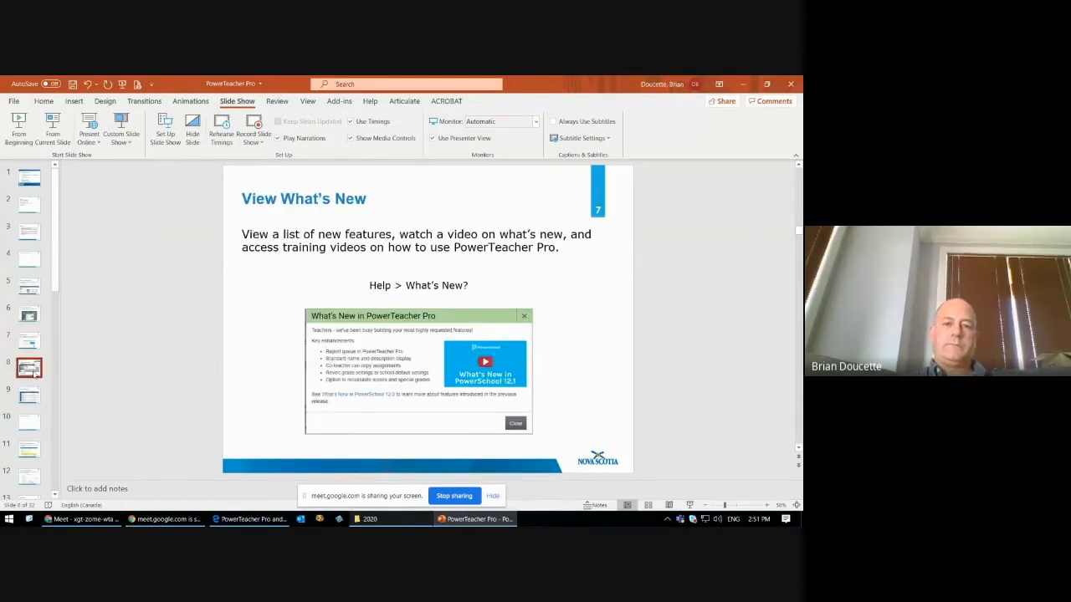
pyautogui.click(30, 395)
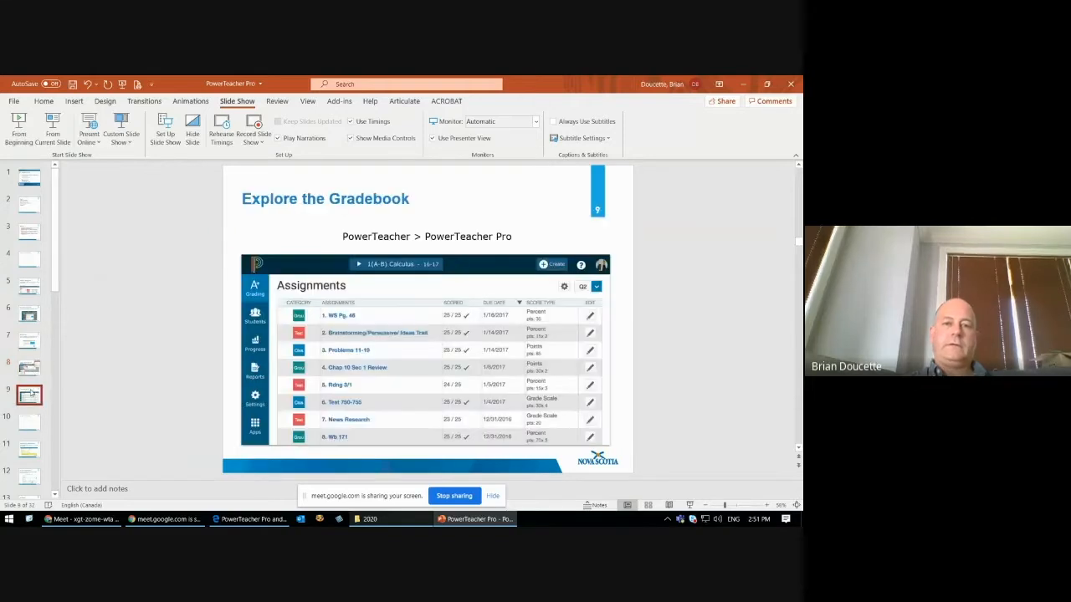
# Step: Show slide 11, "Viewing and Adding Class Descriptions", and continue to slide 12, "Setting Up Display Preferences"
pyautogui.scroll(-1, 31, 400)
pyautogui.scroll(-1, 31, 393)
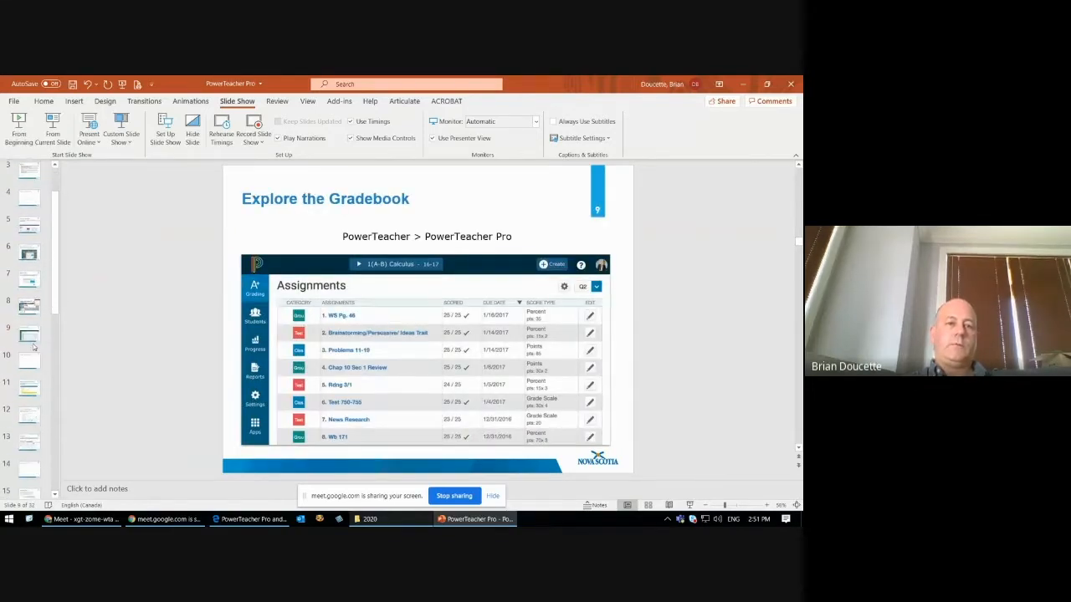
pyautogui.click(32, 361)
pyautogui.click(32, 388)
pyautogui.scroll(-1, 32, 391)
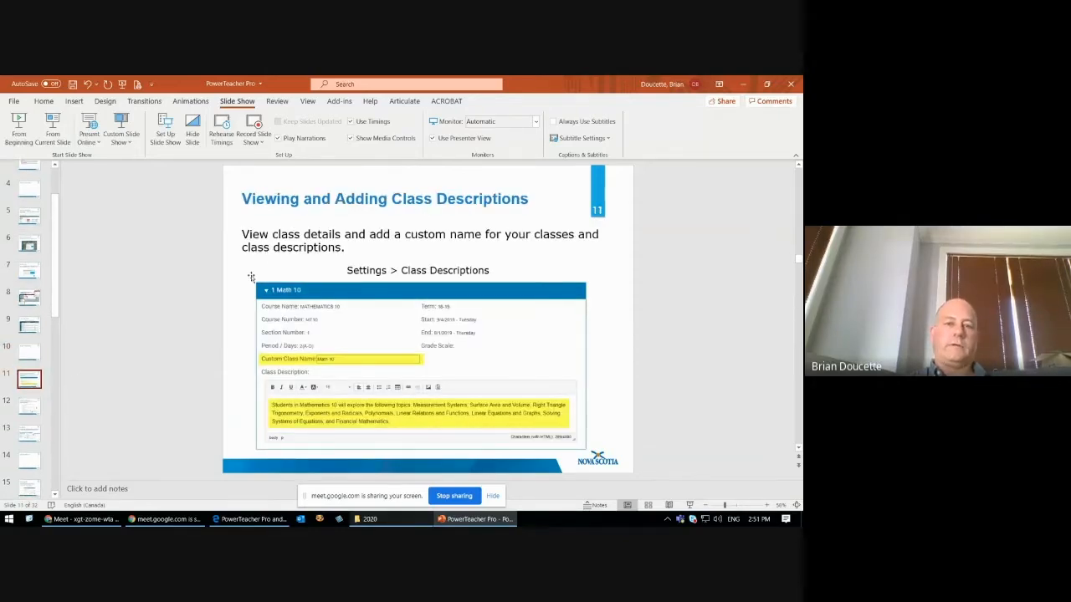
pyautogui.click(27, 407)
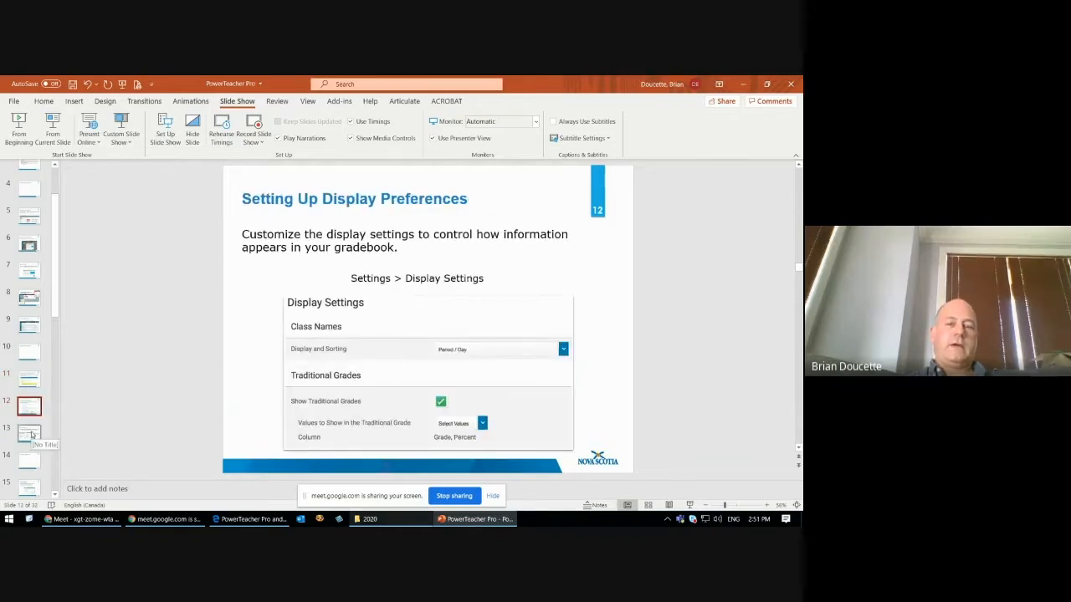
# Step: Show slide 13, "Data Migration", and continue past "Working with Assignments" to slide 15, "Creating Categories"
pyautogui.click(32, 435)
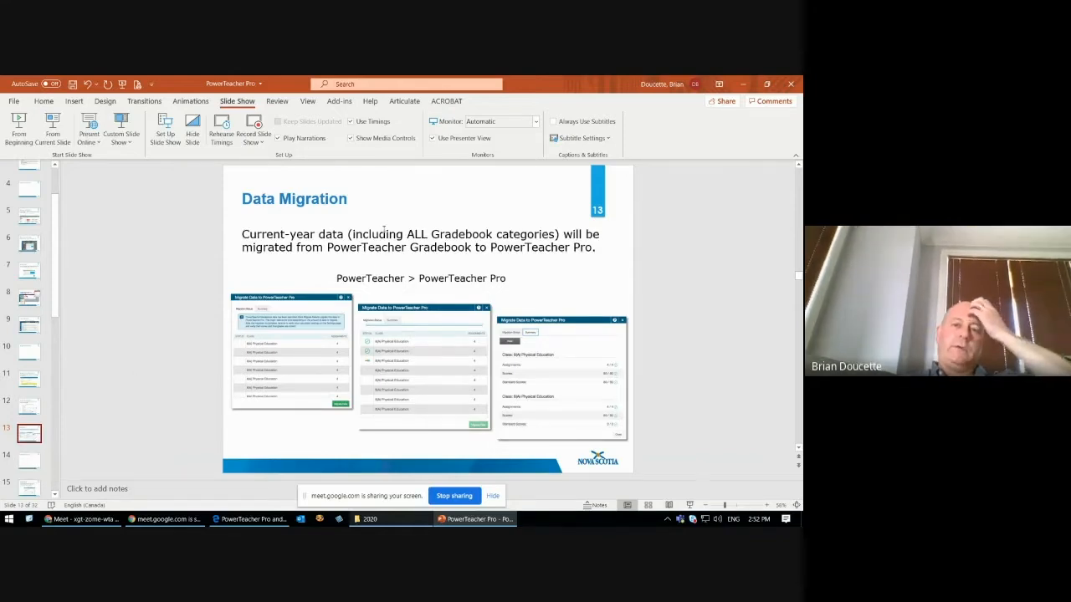
pyautogui.click(234, 520)
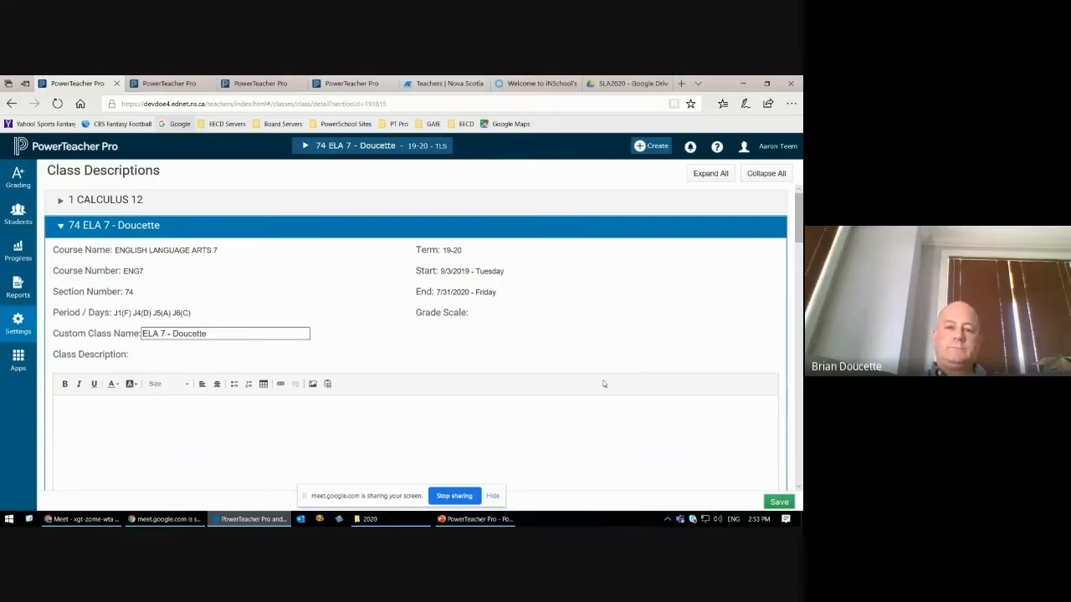
pyautogui.click(474, 519)
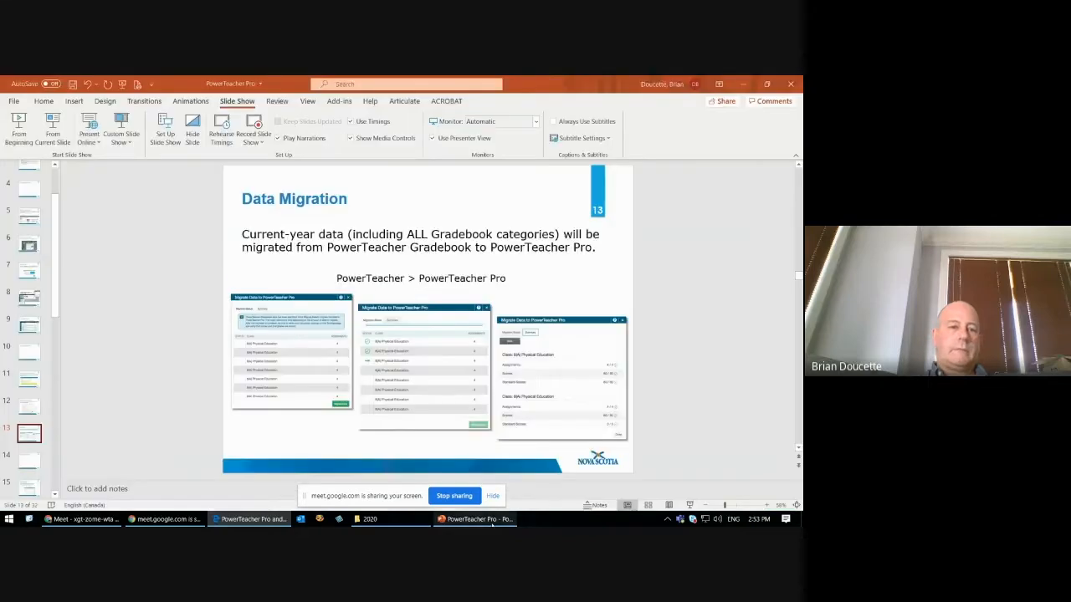
pyautogui.press('Down')
pyautogui.press('Down')
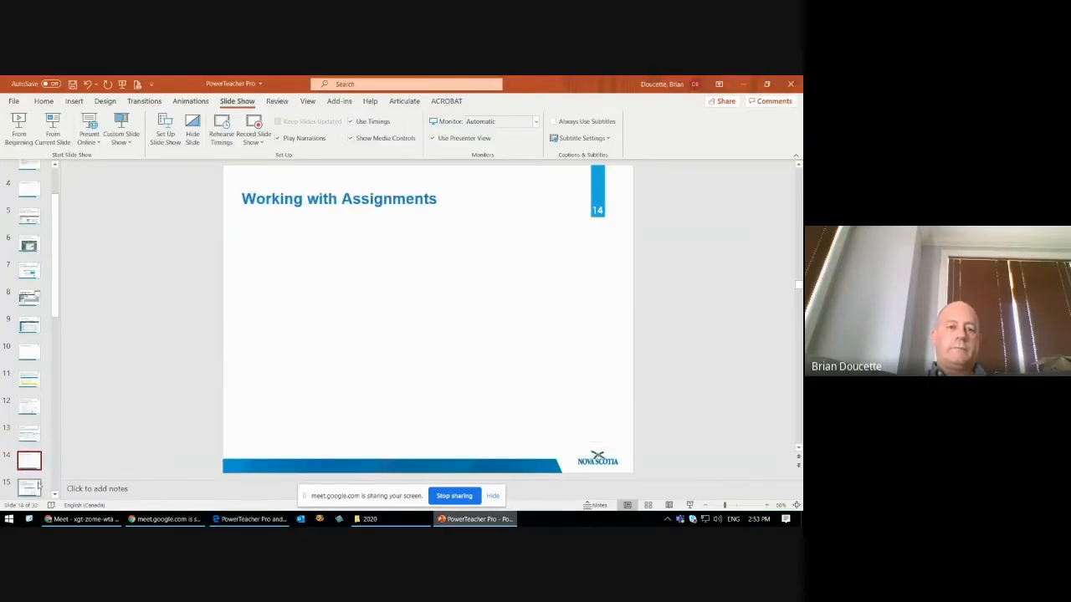
pyautogui.moveTo(58, 298)
pyautogui.mouseDown()
pyautogui.moveTo(61, 263)
pyautogui.moveTo(58, 306)
pyautogui.mouseUp()
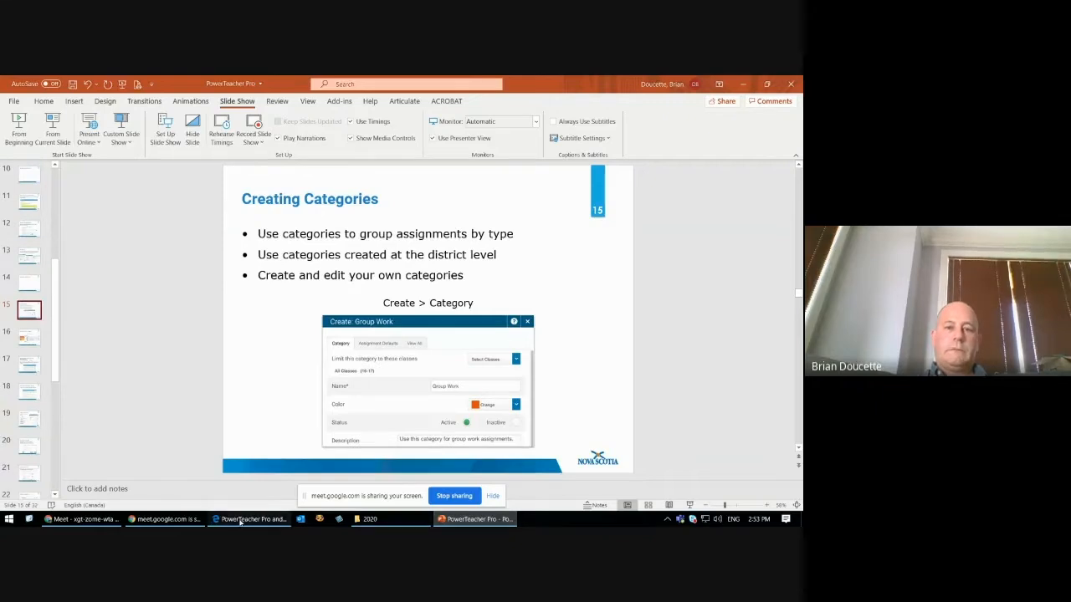
# Step: Switch to PowerTeacher Pro in the browser and change the current class to 81 Science 8
pyautogui.click(241, 519)
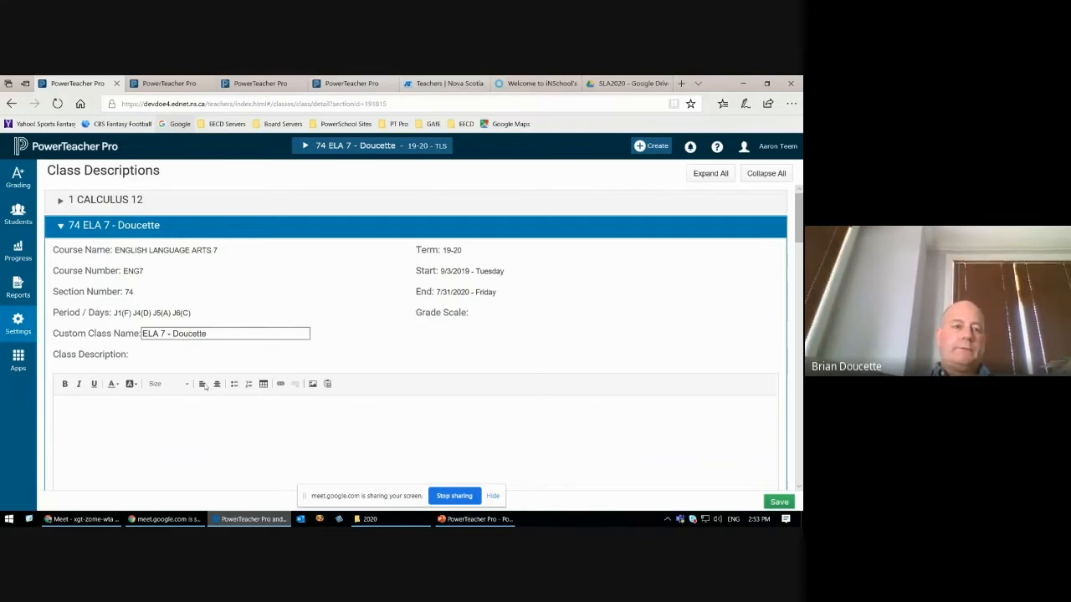
pyautogui.click(320, 150)
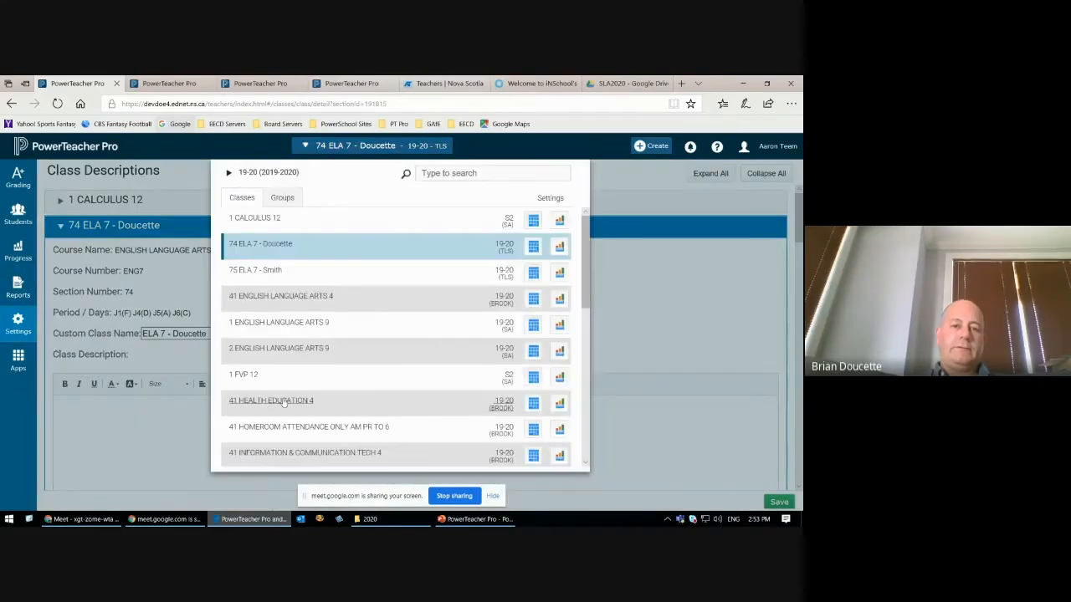
pyautogui.scroll(-5, 285, 402)
pyautogui.scroll(-4, 281, 423)
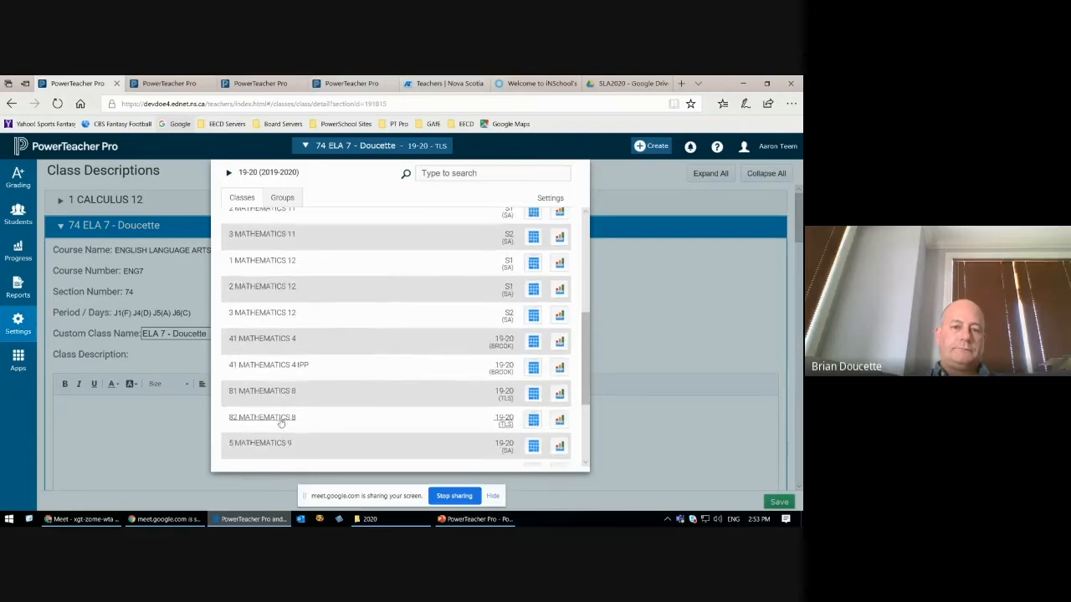
pyautogui.scroll(-3, 281, 423)
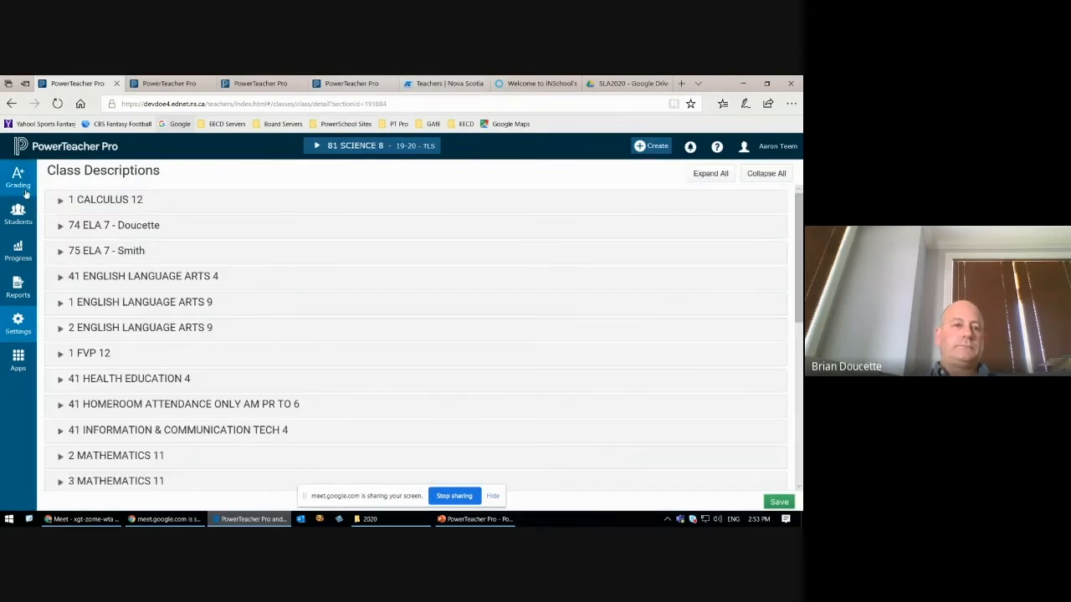
# Step: View the assignment list for the Science 8 class and open the assignment categories page
pyautogui.click(24, 188)
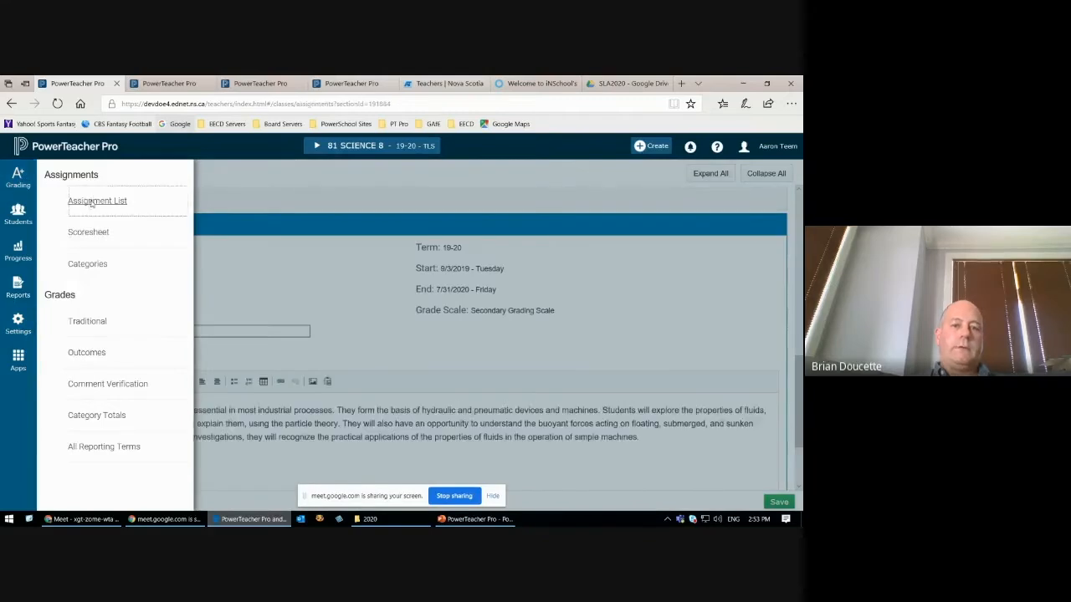
pyautogui.click(96, 202)
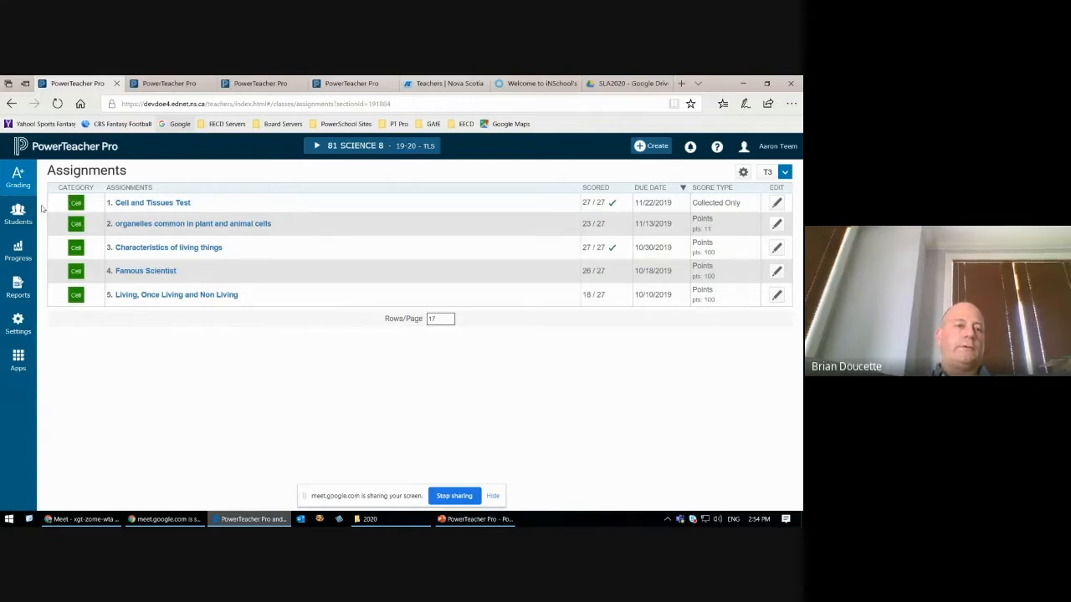
pyautogui.click(18, 178)
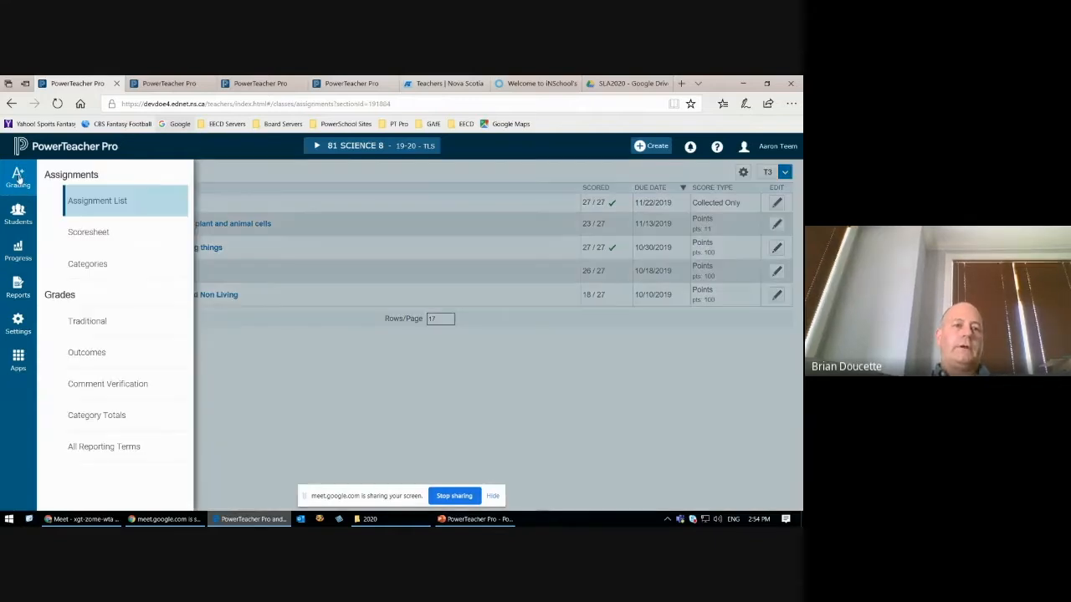
pyautogui.click(87, 266)
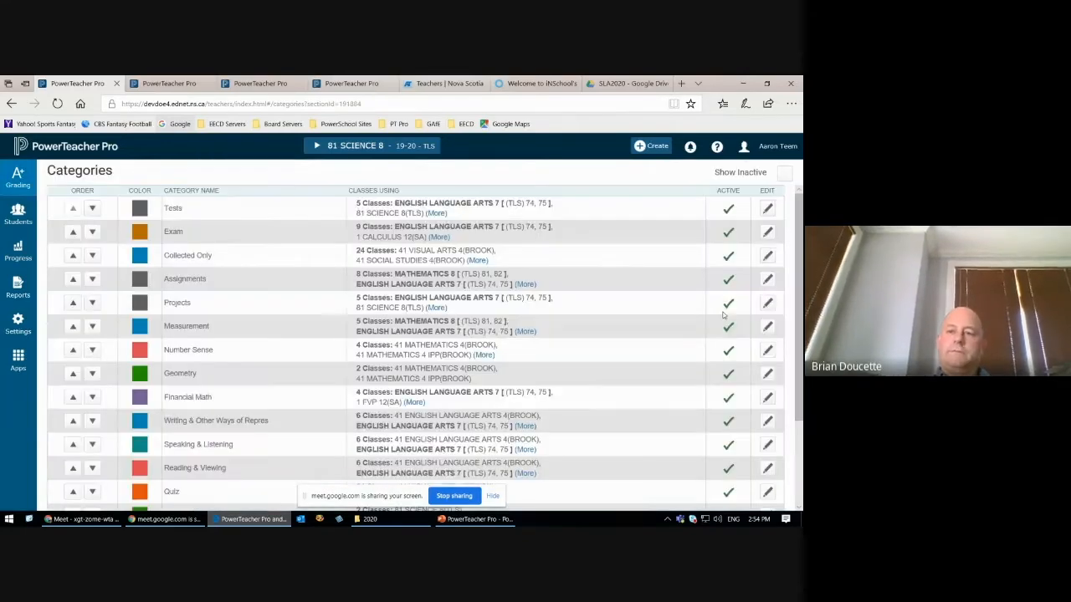
# Step: Look through the category list and highlight the science categories from Cells, Tissues, and Organs to Earth and Space
pyautogui.scroll(-3, 800, 231)
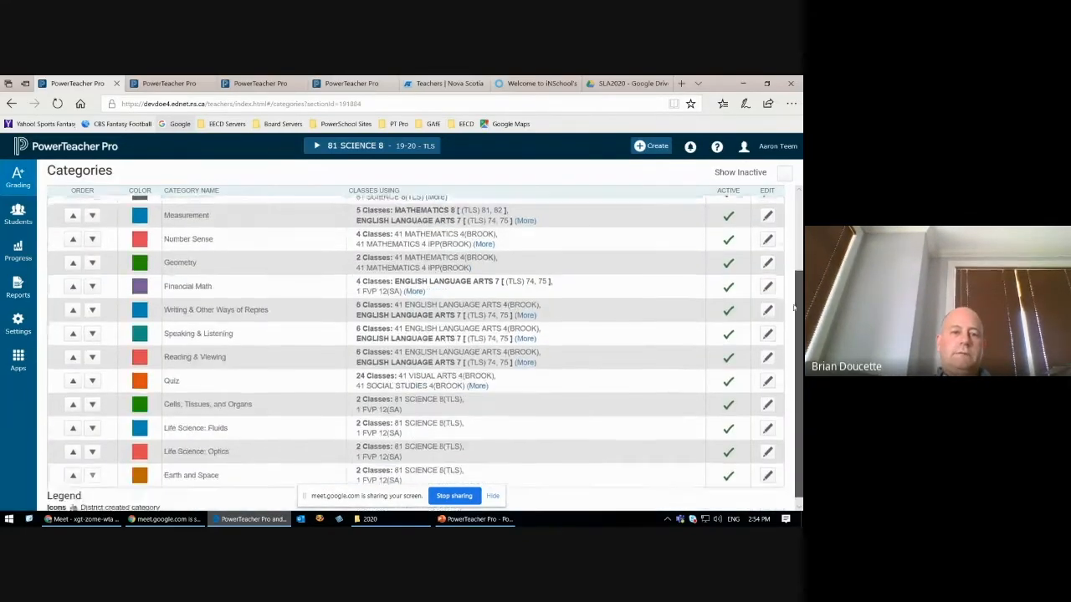
pyautogui.scroll(3, 800, 224)
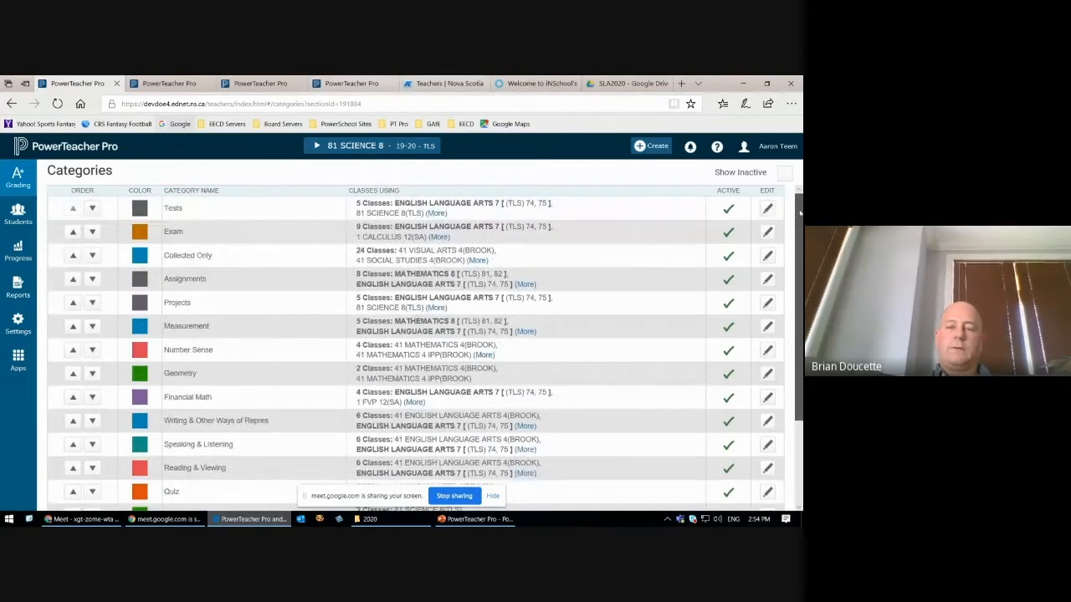
pyautogui.scroll(-3, 800, 236)
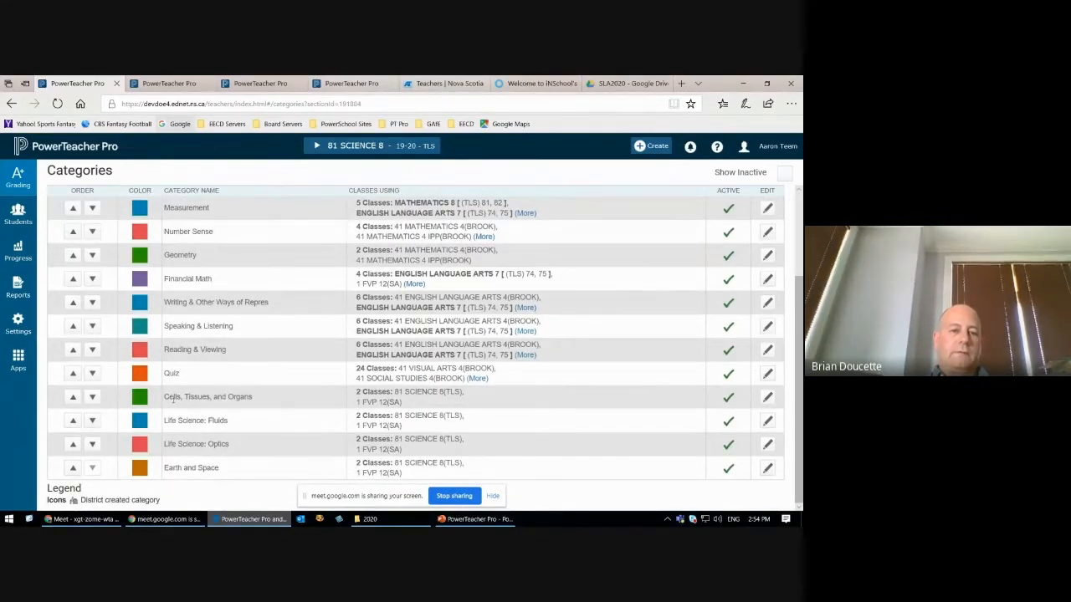
pyautogui.moveTo(164, 399); pyautogui.dragTo(248, 396)
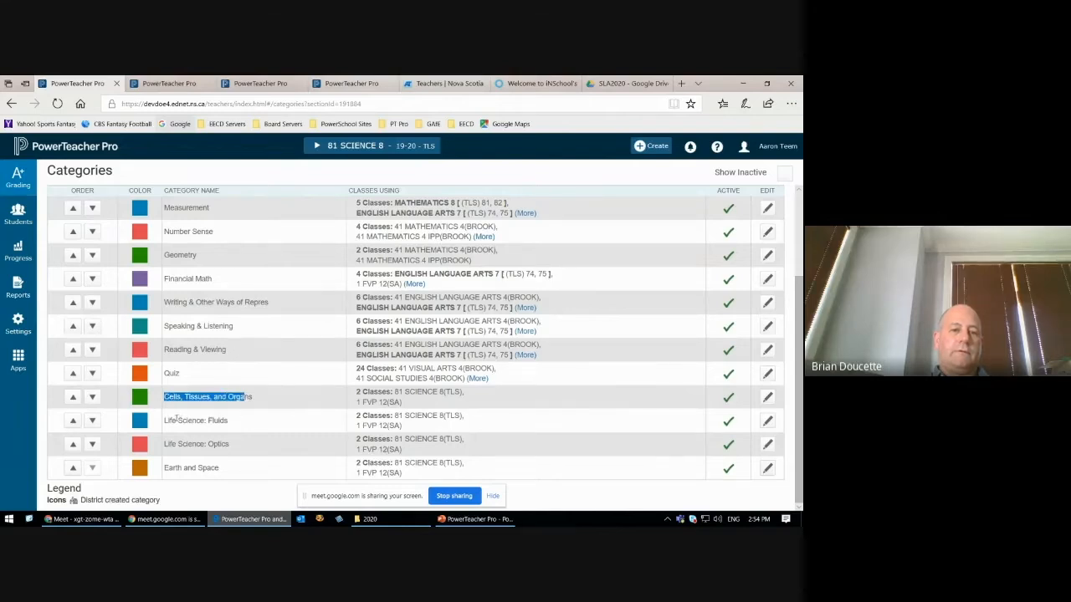
pyautogui.moveTo(167, 420); pyautogui.dragTo(243, 419)
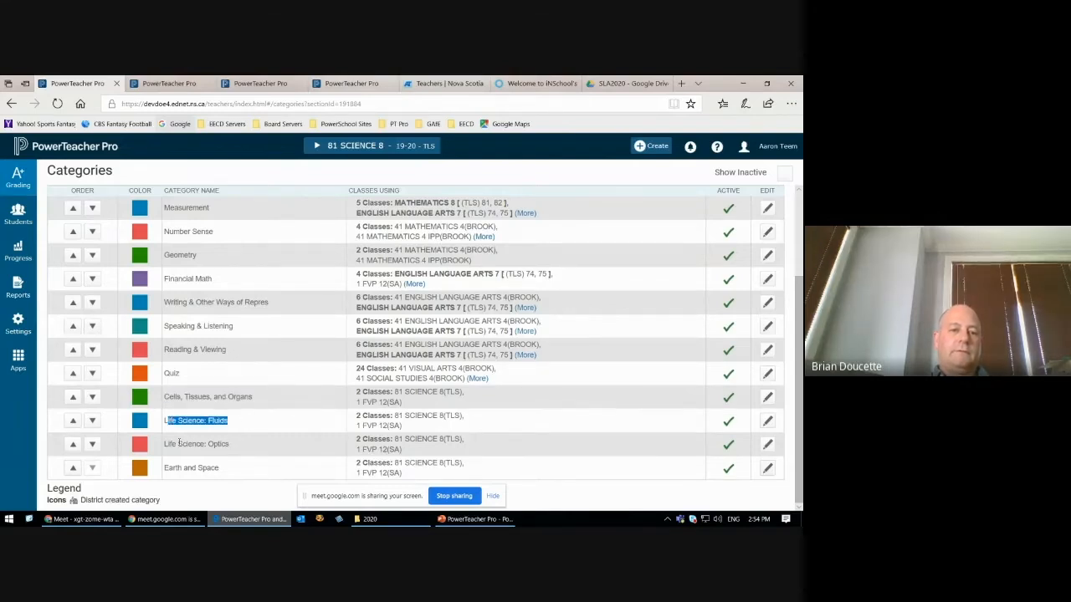
pyautogui.moveTo(166, 445); pyautogui.dragTo(253, 460)
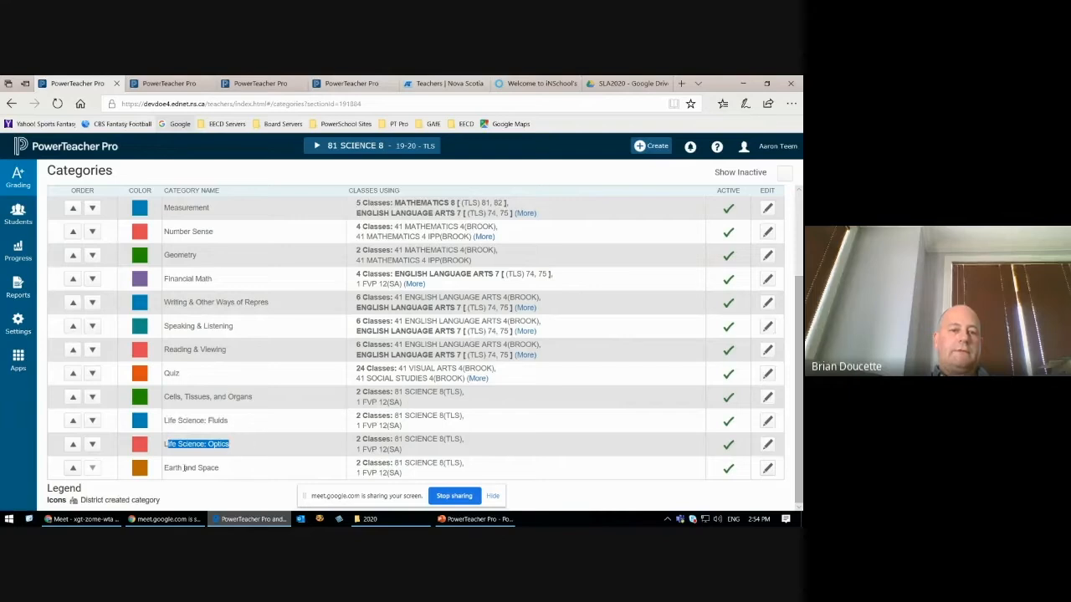
pyautogui.moveTo(167, 468); pyautogui.dragTo(309, 465)
pyautogui.click(310, 465)
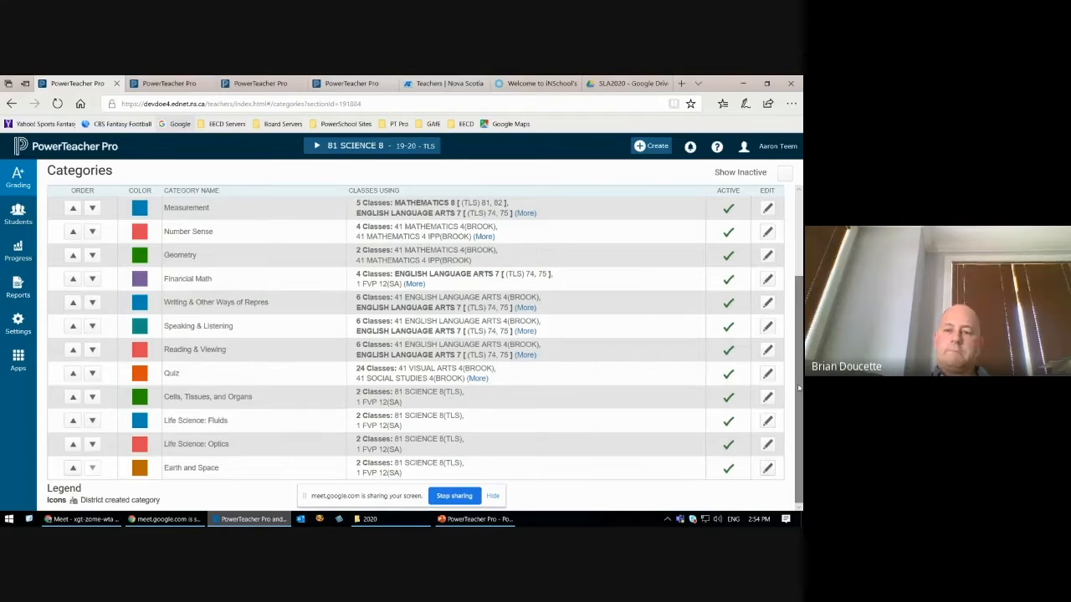
# Step: Highlight the math categories Measurement, Number Sense and Geometry, and review the rest of the category list
pyautogui.scroll(1, 798, 387)
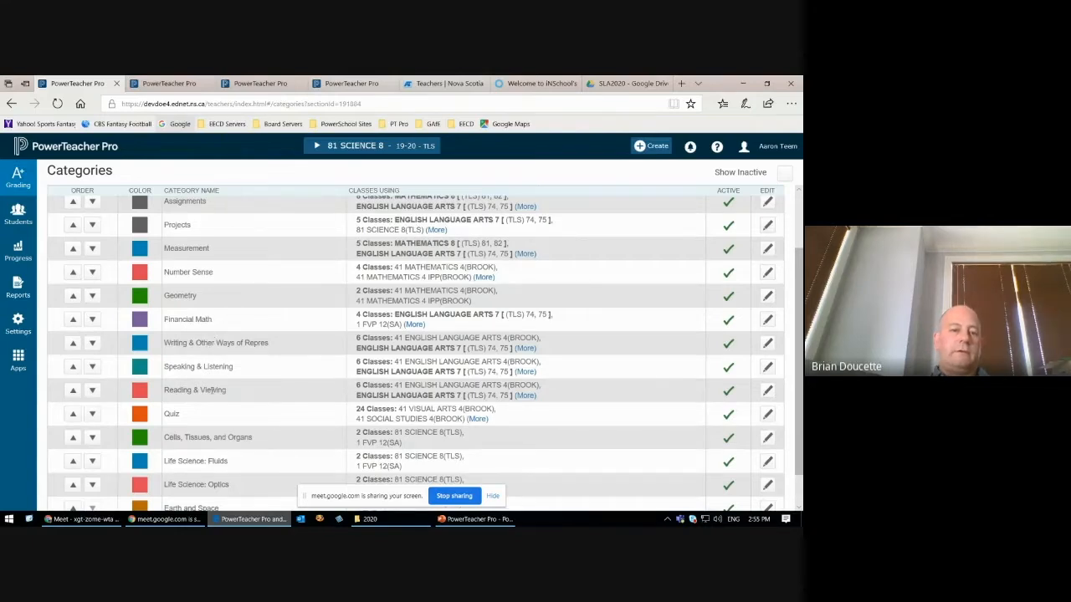
pyautogui.scroll(2, 795, 385)
pyautogui.moveTo(166, 311); pyautogui.dragTo(197, 360)
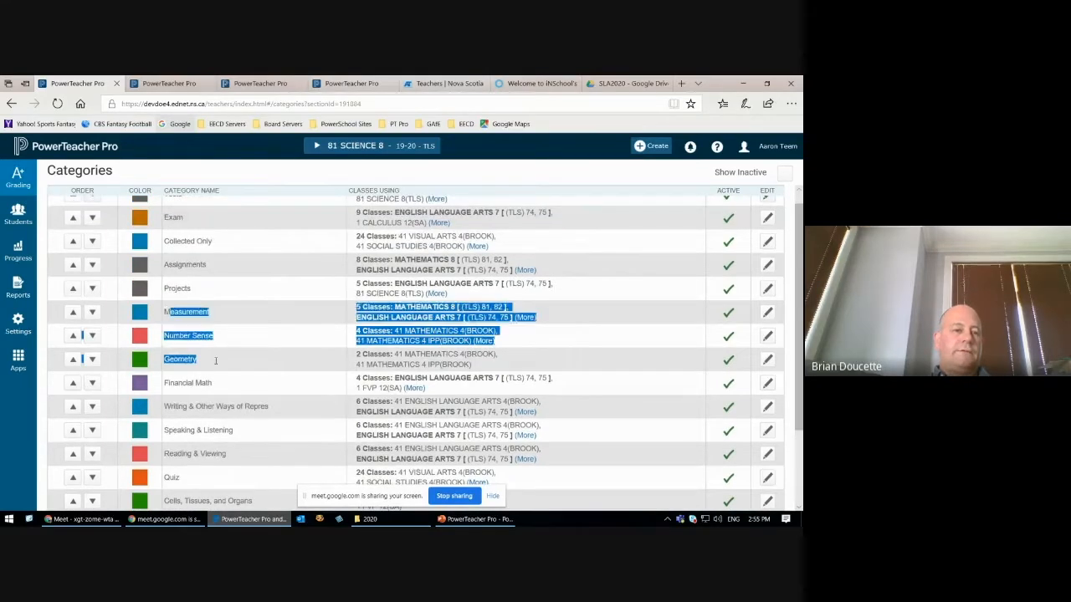
pyautogui.scroll(1, 791, 347)
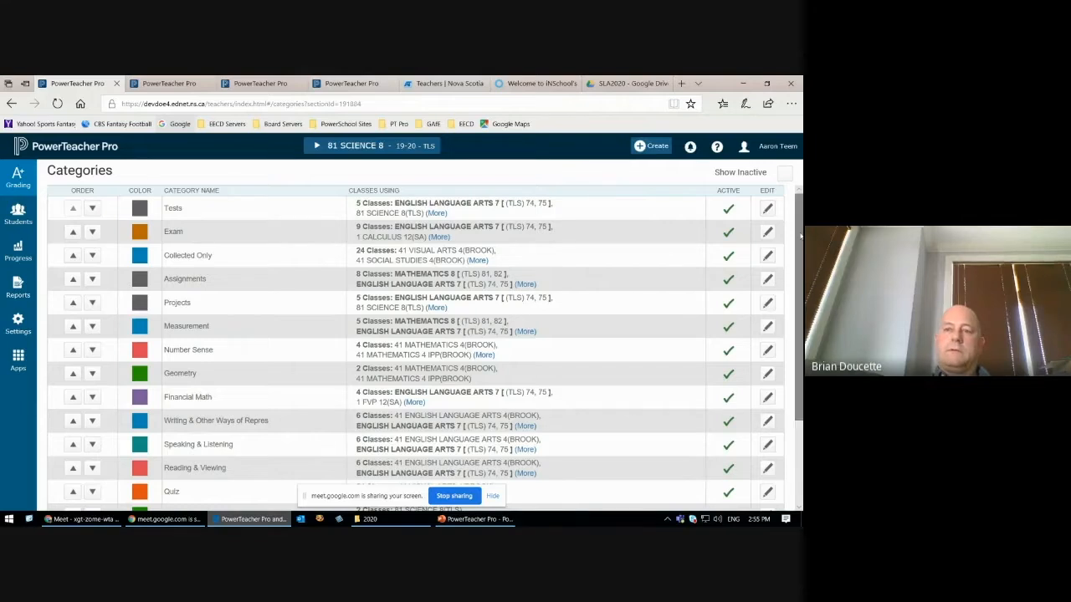
pyautogui.moveTo(799, 243); pyautogui.dragTo(799, 325)
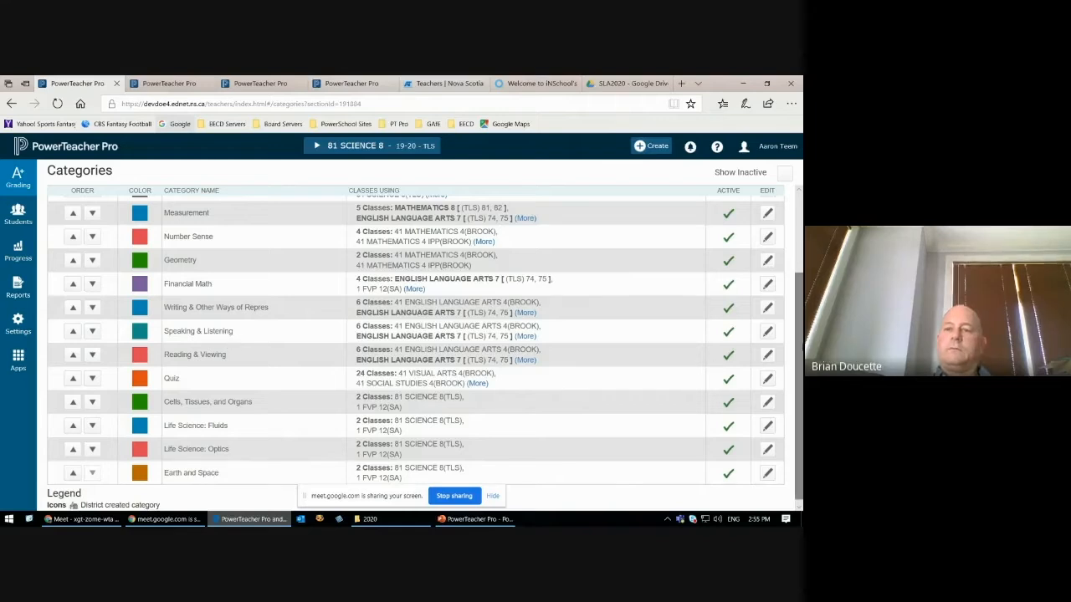
pyautogui.moveTo(801, 347); pyautogui.dragTo(801, 260)
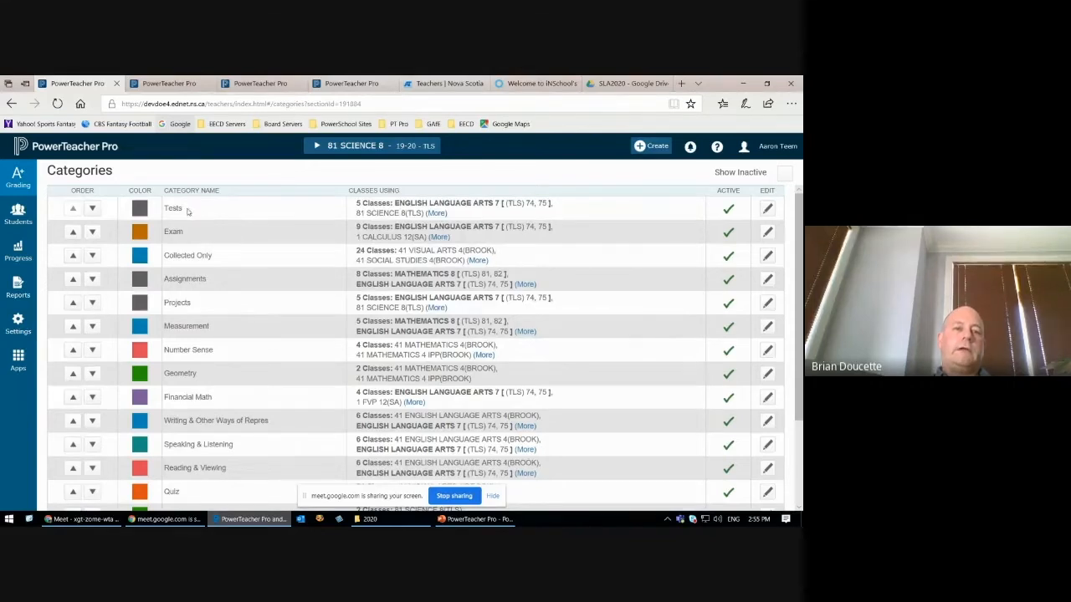
# Step: Reorder the categories so that Assignments is second and Projects third, directly below Tests, and review the list
pyautogui.click(73, 278)
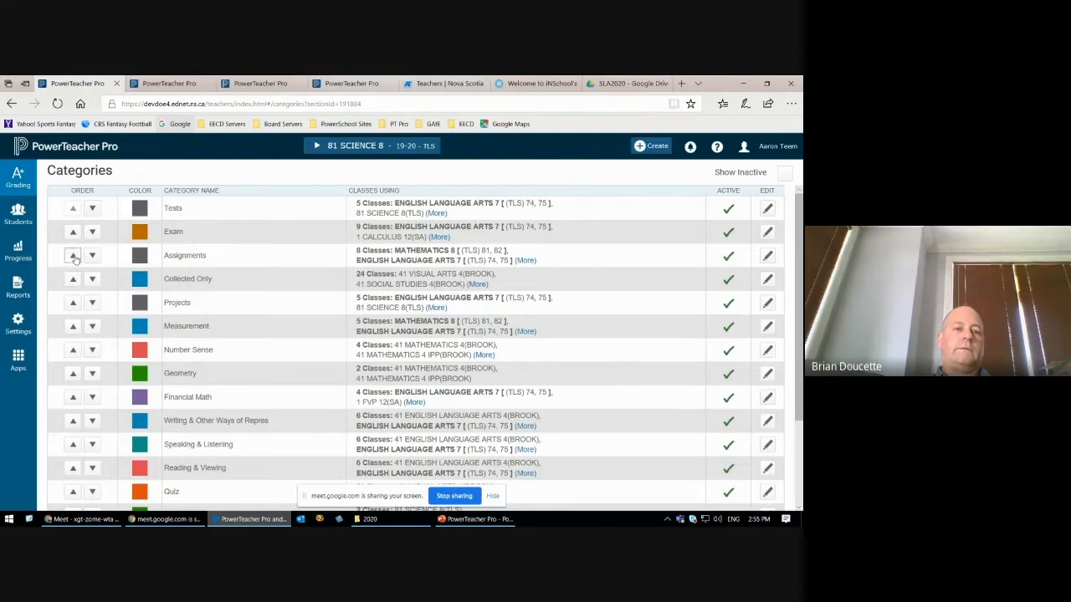
pyautogui.click(73, 255)
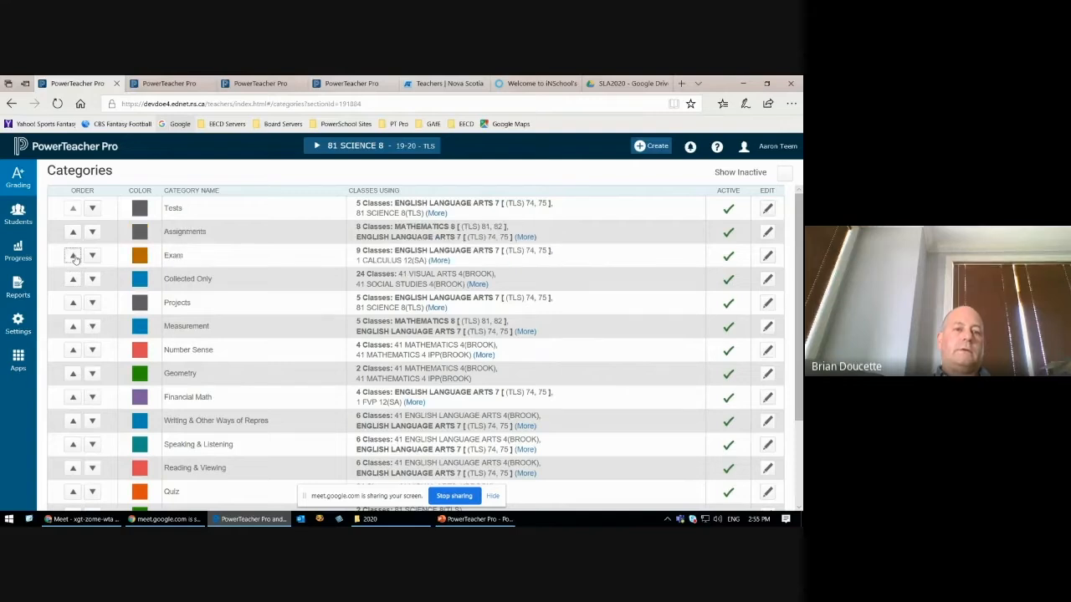
pyautogui.click(72, 302)
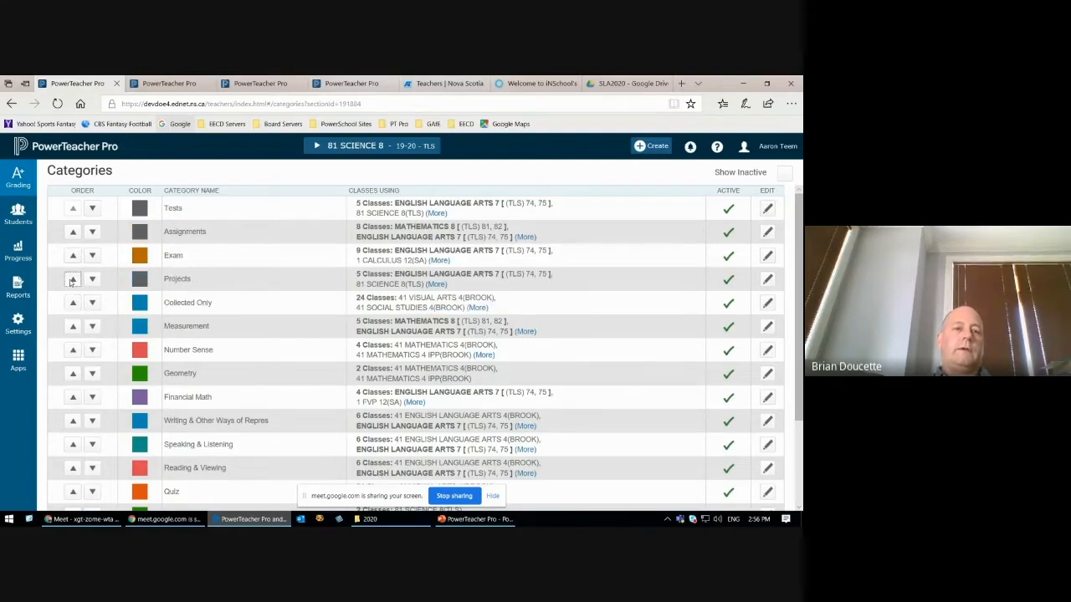
pyautogui.click(72, 280)
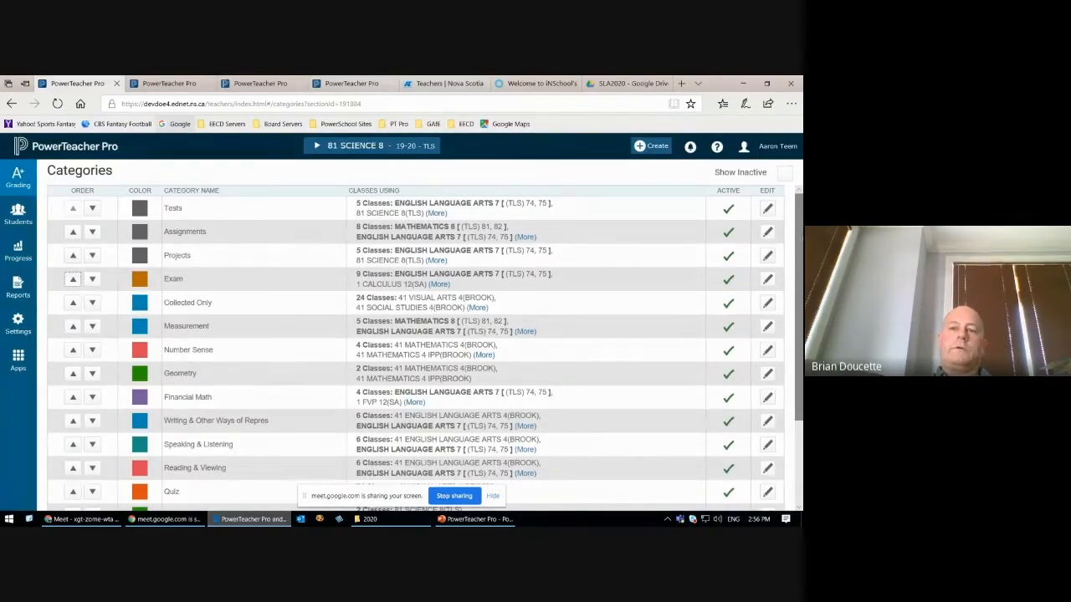
pyautogui.scroll(-3, 415, 351)
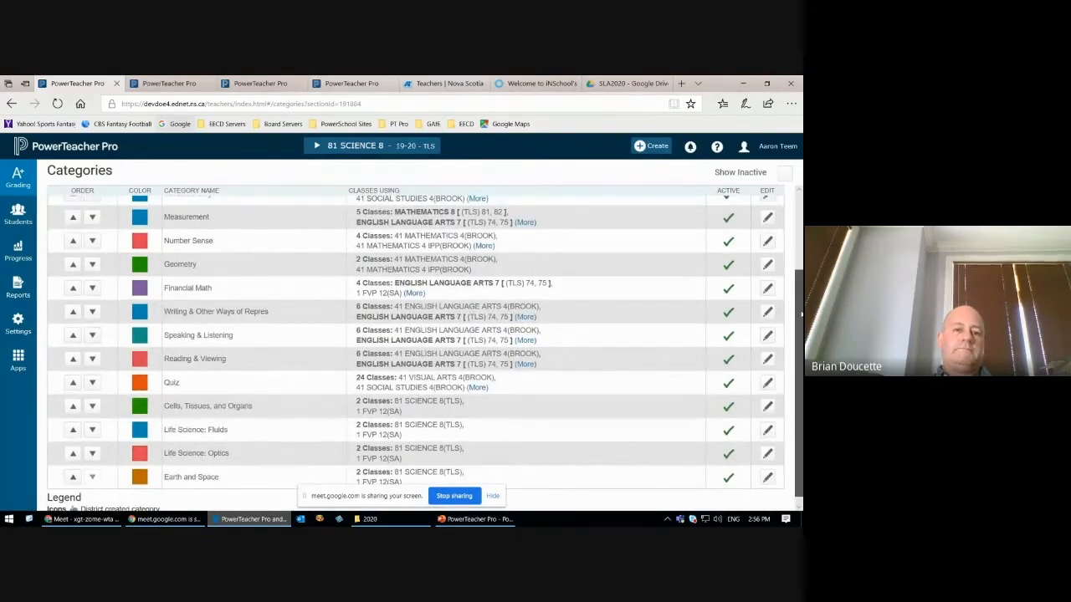
pyautogui.scroll(3, 416, 352)
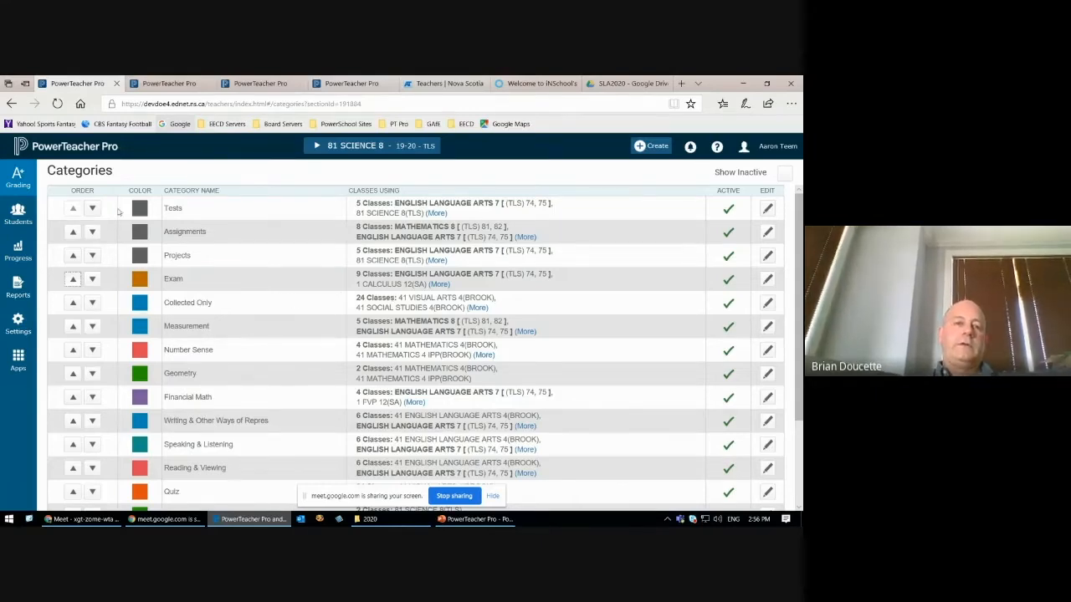
# Step: Set the status of the Tests category to Inactive and save the category
pyautogui.moveTo(165, 208); pyautogui.dragTo(201, 209)
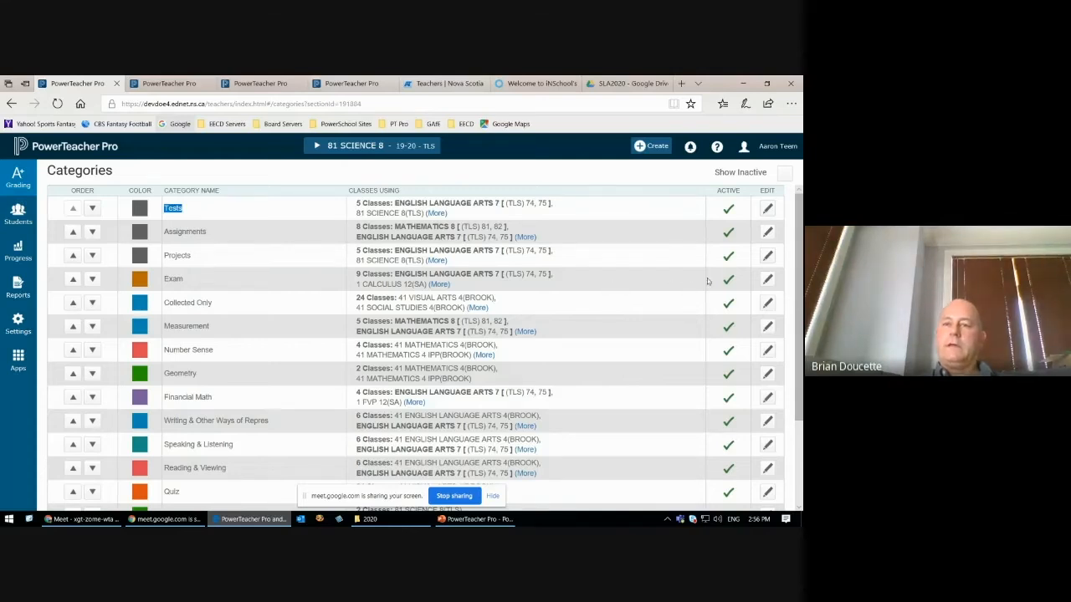
pyautogui.click(767, 210)
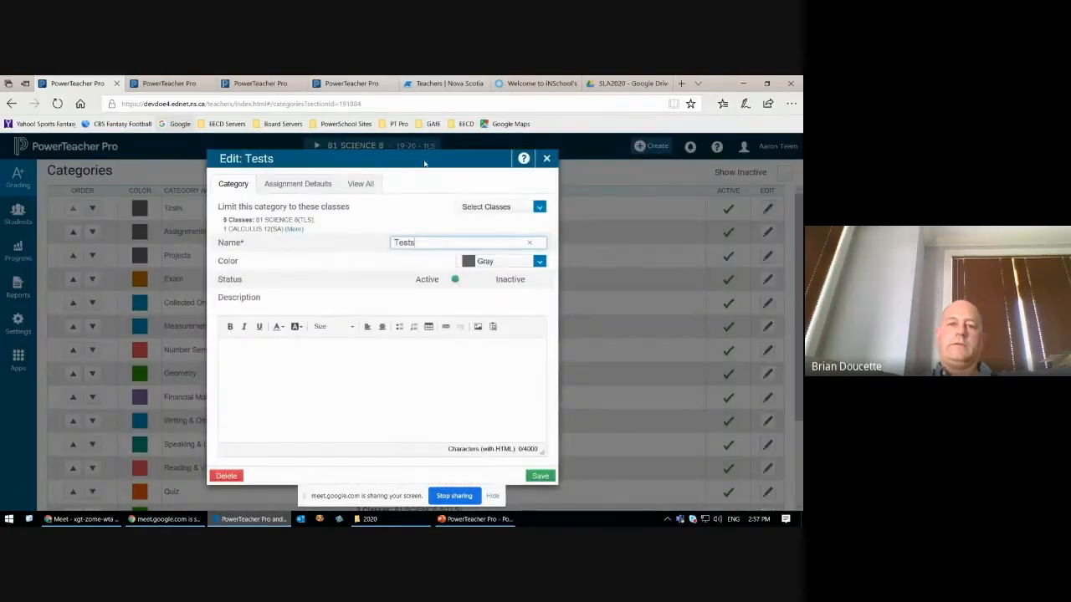
pyautogui.click(540, 280)
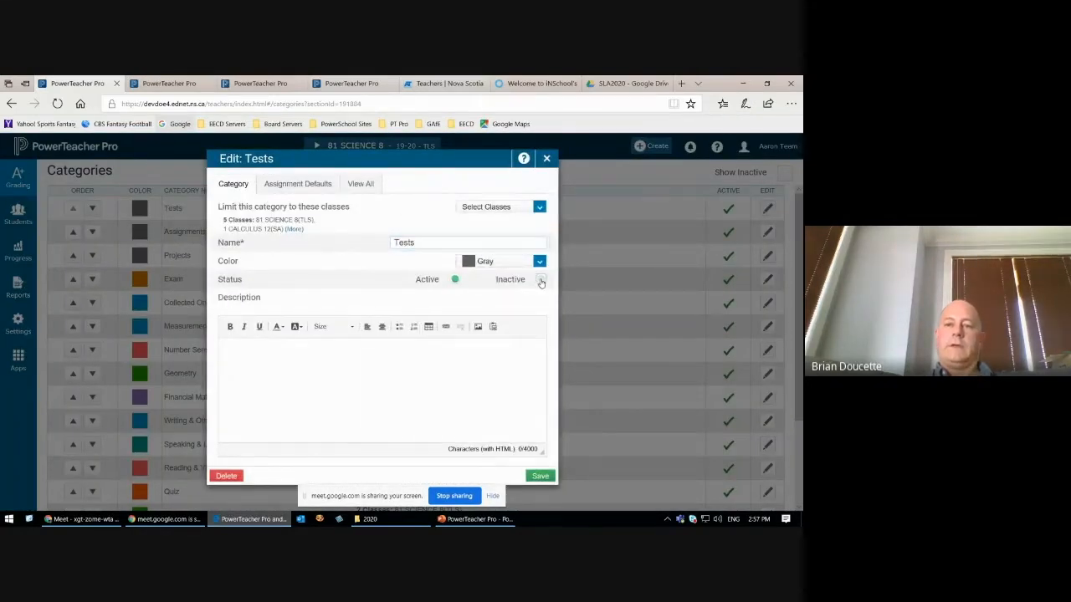
pyautogui.click(535, 480)
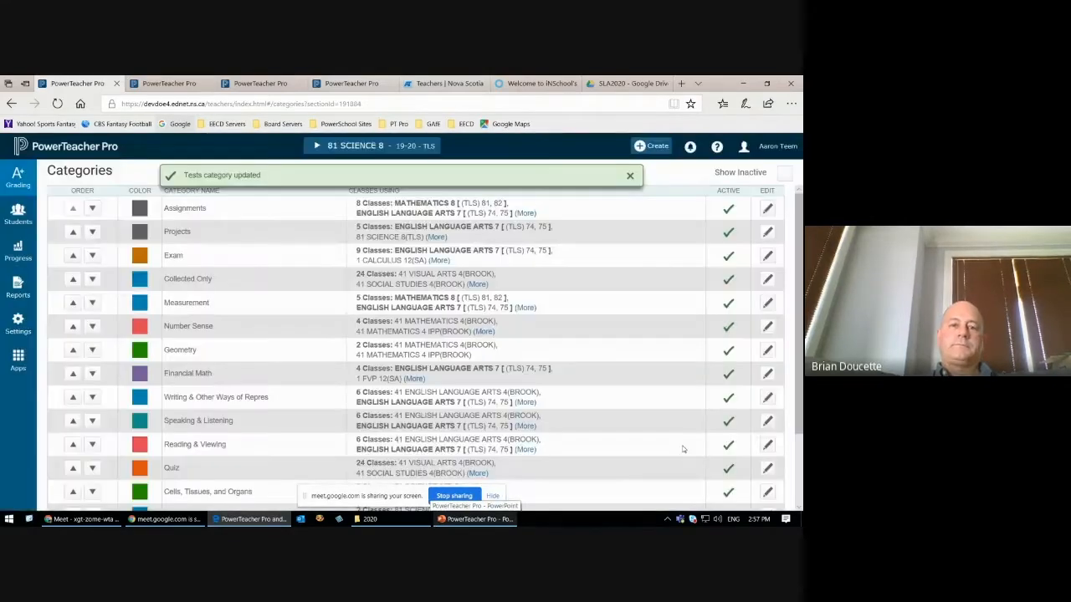
# Step: Dismiss the update notice and review the list of active categories from Assignments through Earth and Space
pyautogui.click(629, 176)
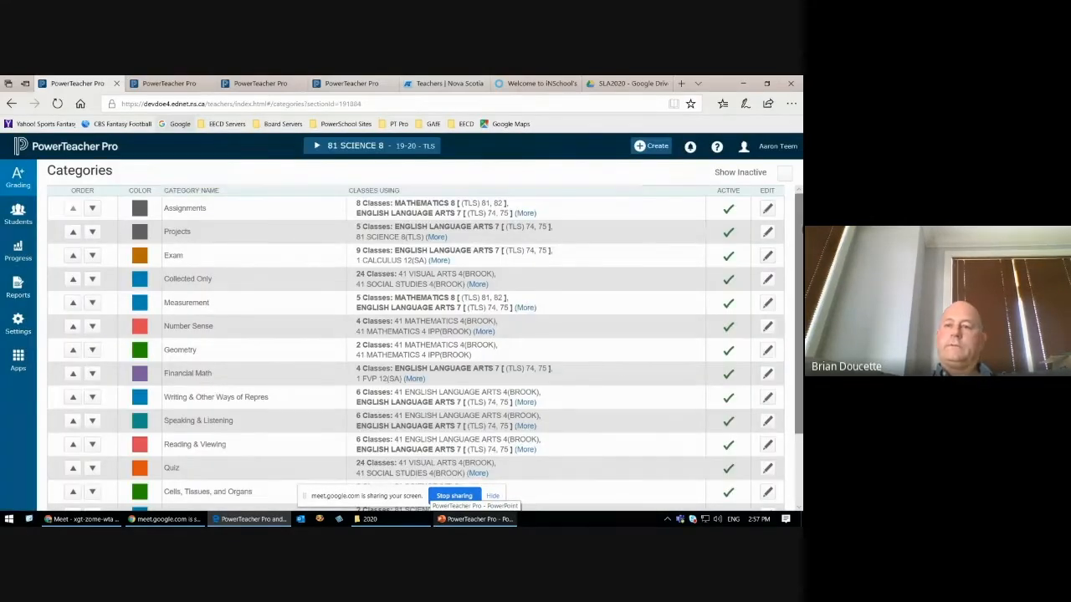
pyautogui.scroll(-2, 794, 330)
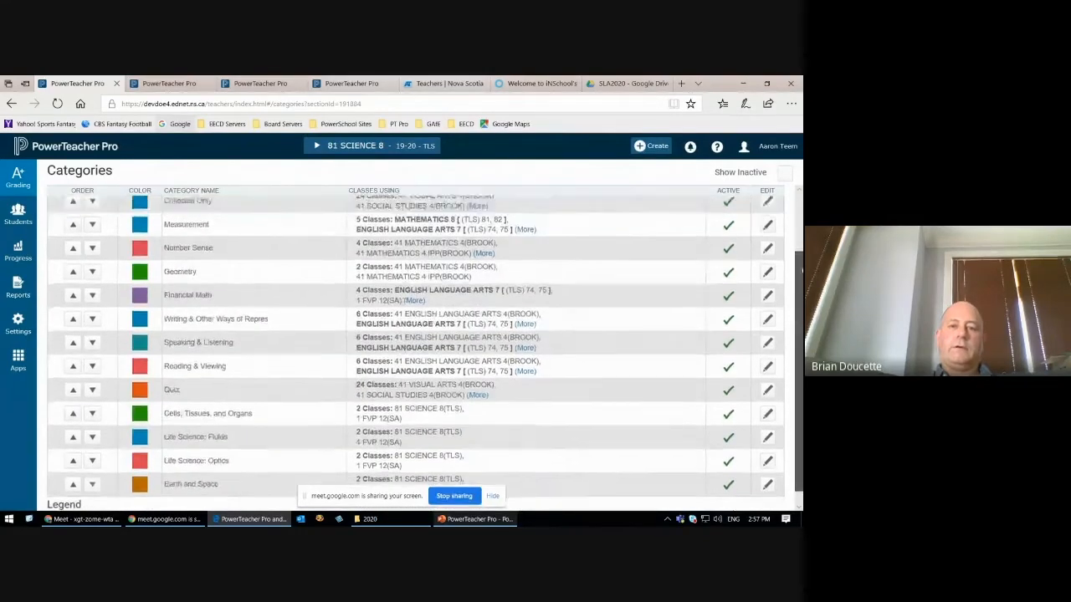
pyautogui.scroll(2, 795, 330)
pyautogui.scroll(-2, 799, 322)
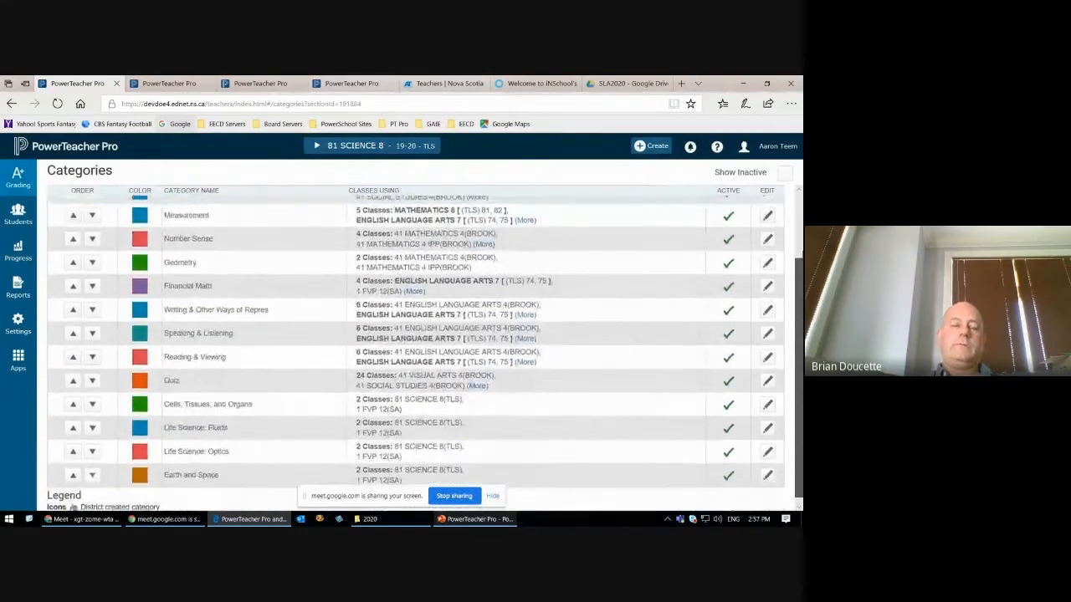
pyautogui.scroll(2, 799, 322)
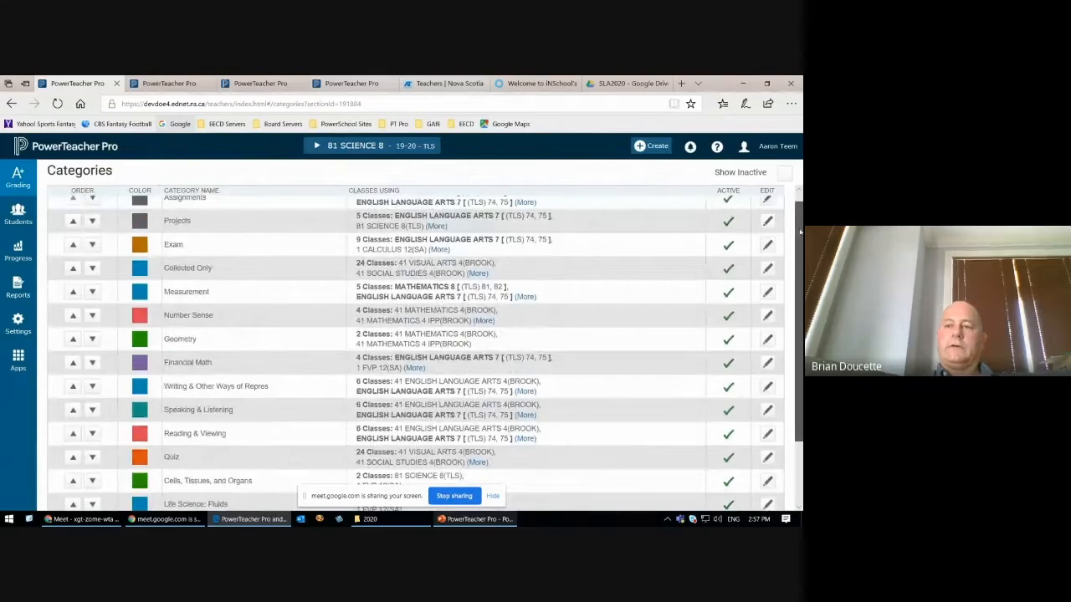
pyautogui.scroll(1, 800, 226)
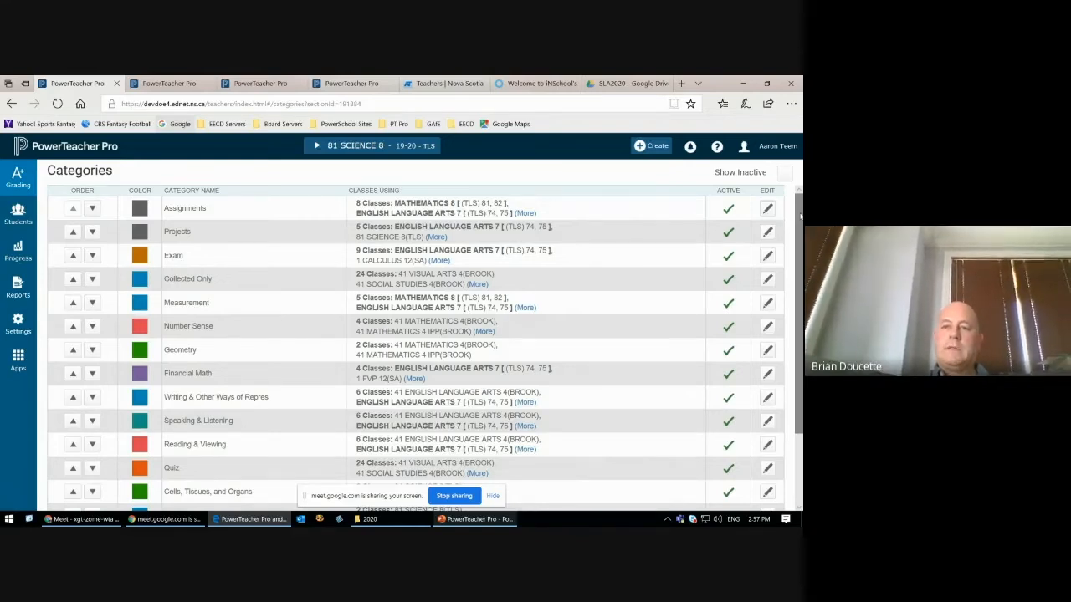
pyautogui.moveTo(801, 216); pyautogui.dragTo(800, 286)
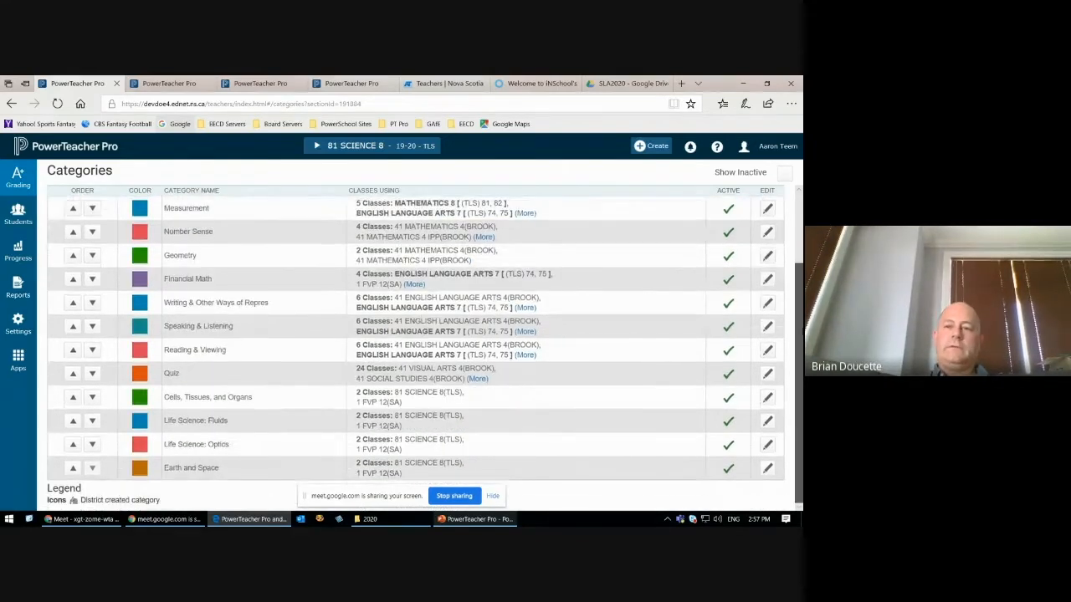
pyautogui.scroll(2, 736, 218)
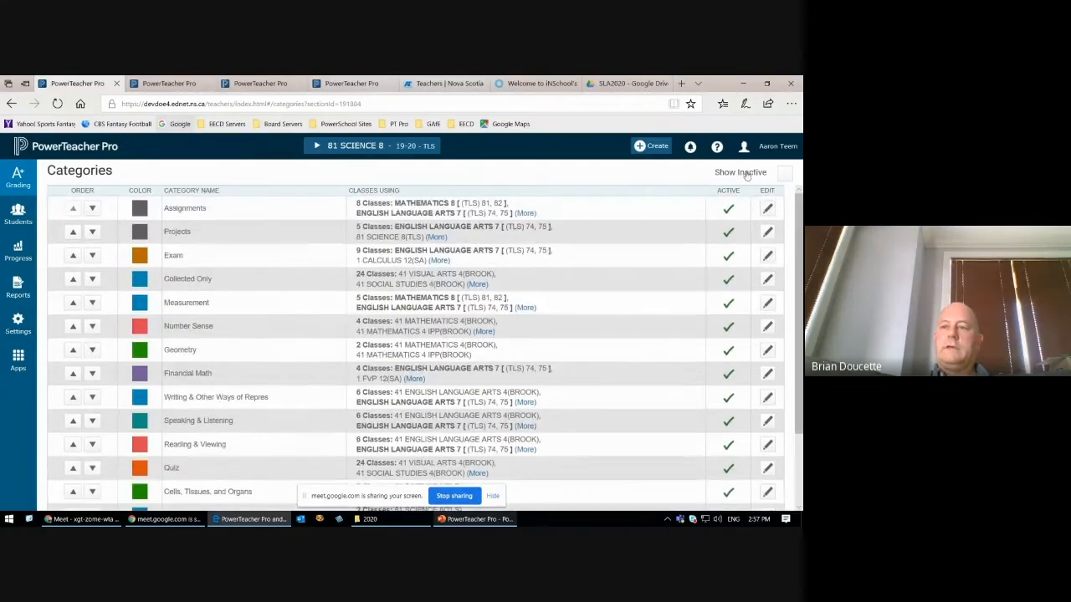
# Step: Show the inactive categories in the list and locate the deactivated Tests category among them
pyautogui.moveTo(711, 174); pyautogui.dragTo(789, 177)
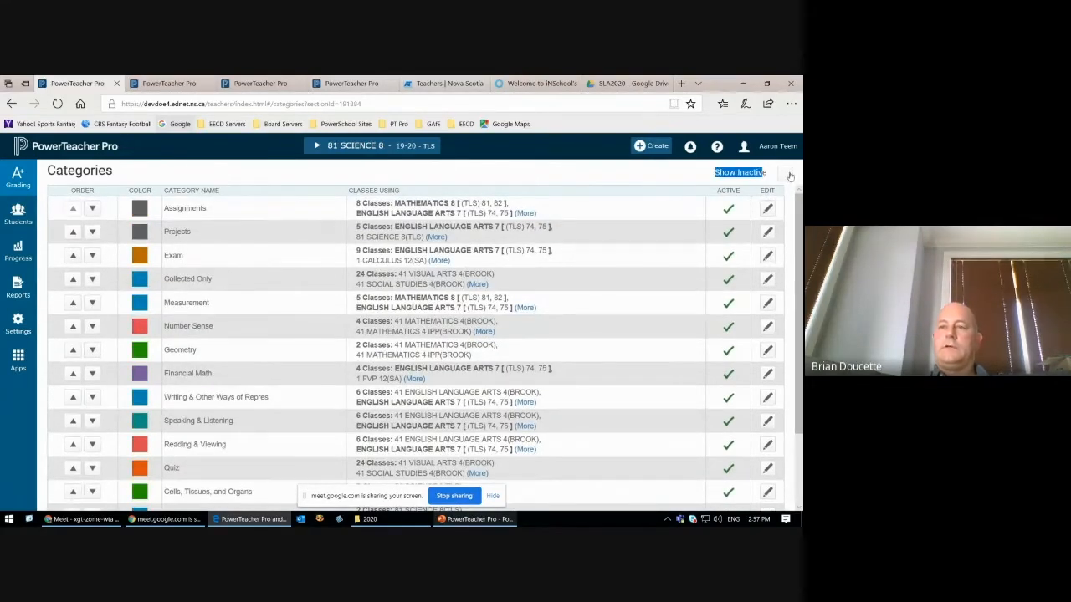
pyautogui.click(785, 175)
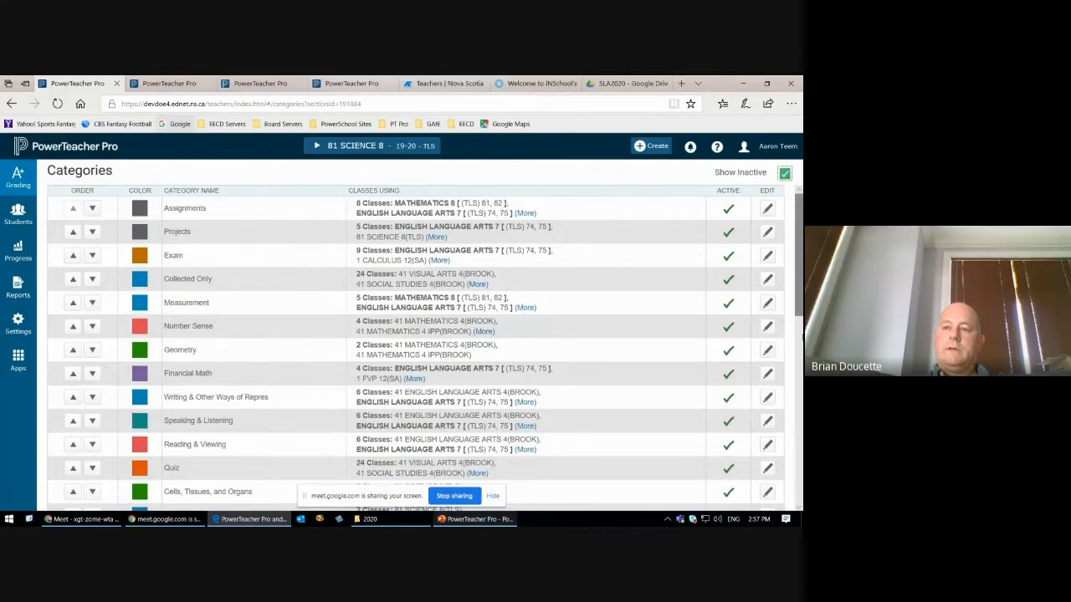
pyautogui.moveTo(797, 287); pyautogui.dragTo(799, 478)
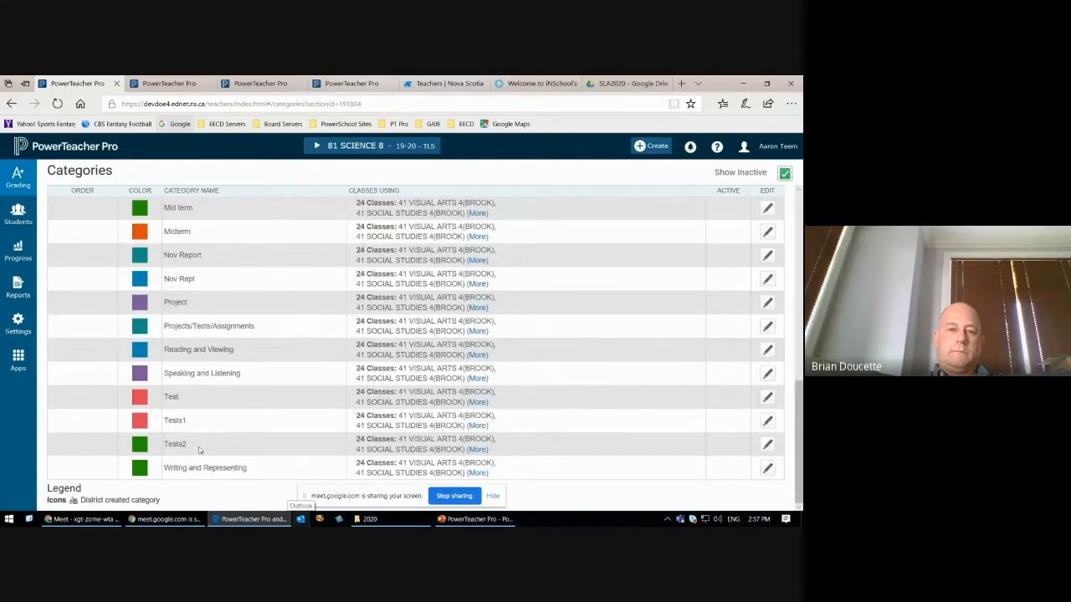
pyautogui.scroll(1, 200, 449)
pyautogui.scroll(5, 200, 449)
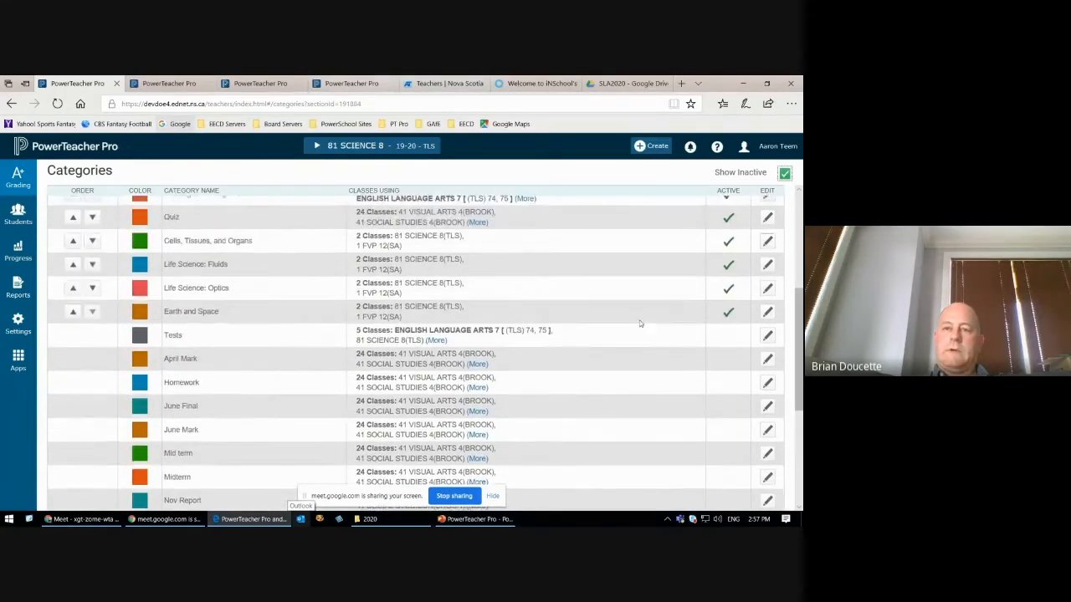
pyautogui.scroll(-3, 640, 324)
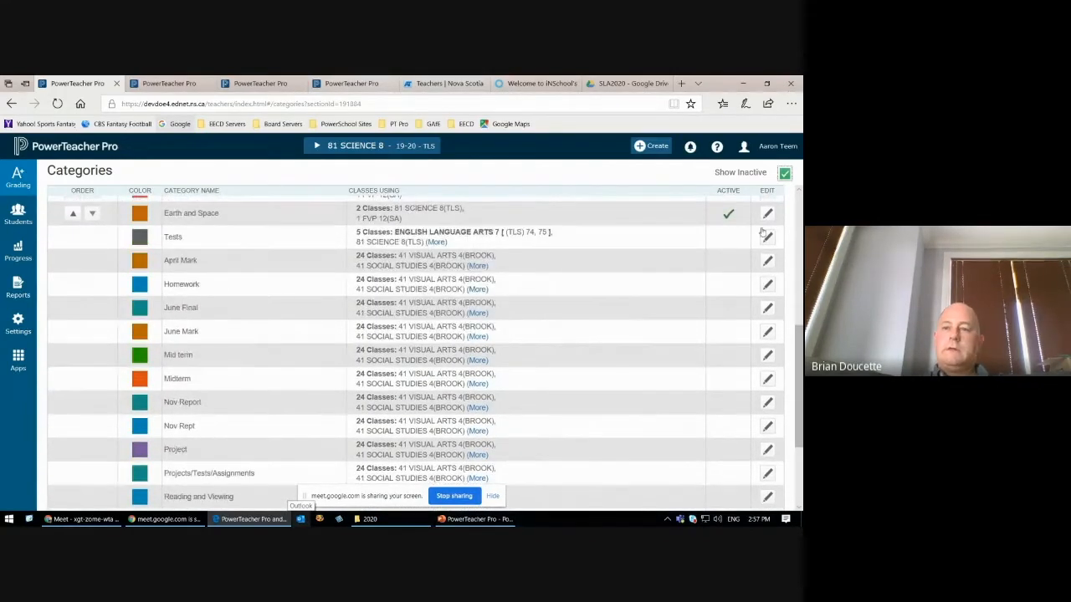
pyautogui.scroll(2, 732, 238)
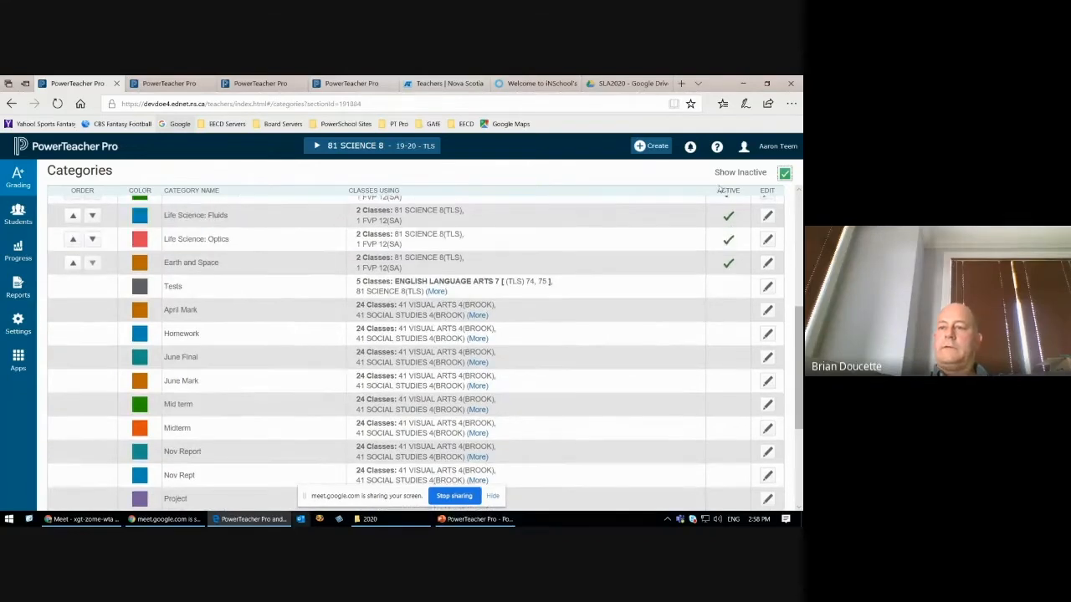
# Step: Highlight the Active column heading and compare the active categories with the inactive ones
pyautogui.moveTo(715, 191); pyautogui.dragTo(741, 192)
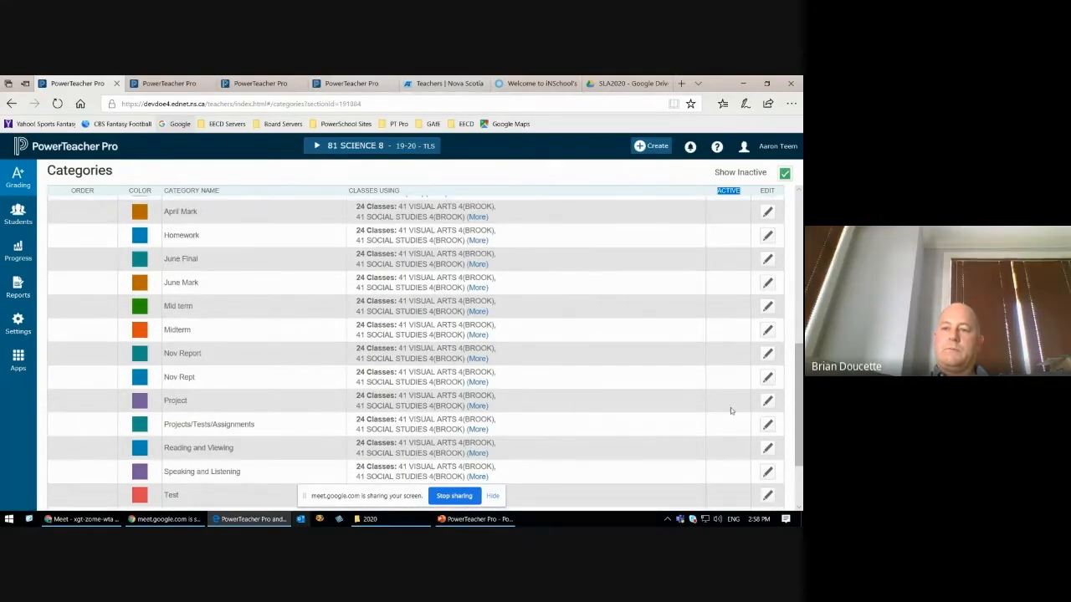
pyautogui.moveTo(801, 378); pyautogui.dragTo(797, 428)
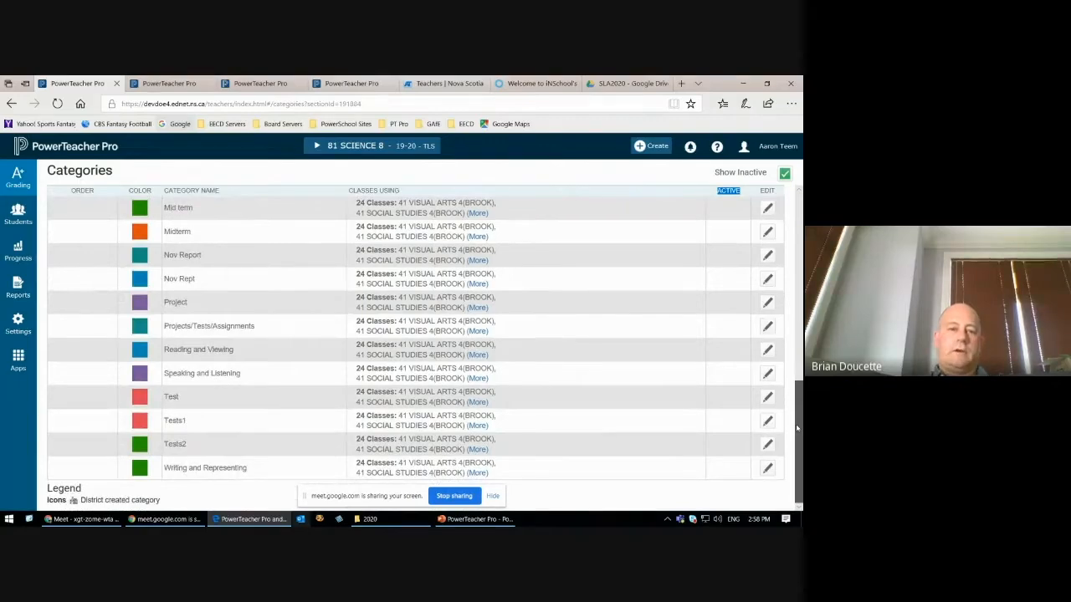
pyautogui.scroll(10, 797, 428)
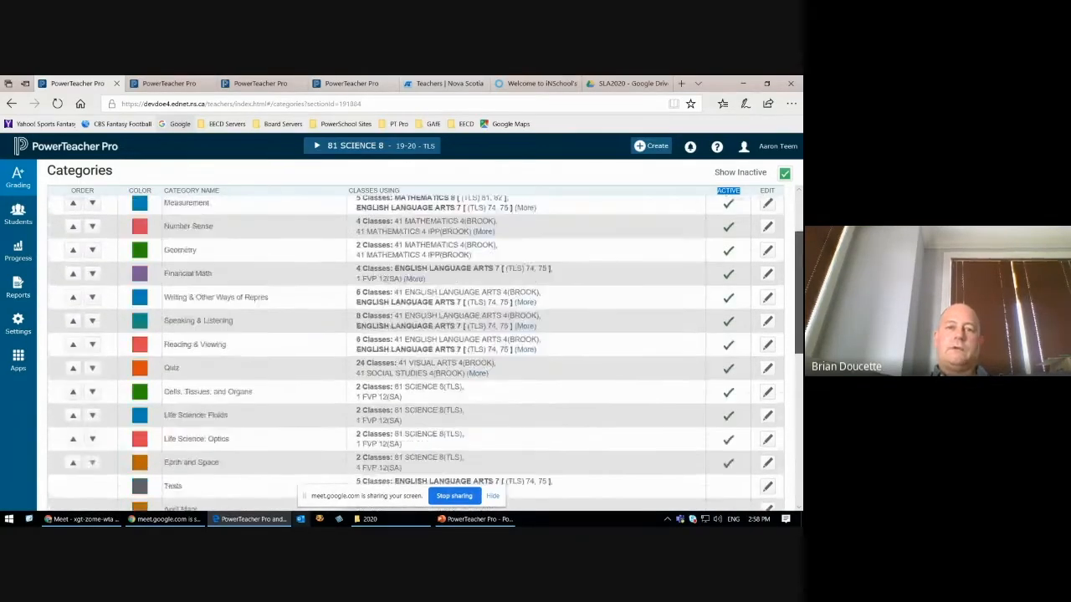
pyautogui.scroll(2, 799, 299)
pyautogui.scroll(-5, 800, 300)
pyautogui.moveTo(799, 299); pyautogui.dragTo(796, 233)
pyautogui.scroll(-6, 789, 334)
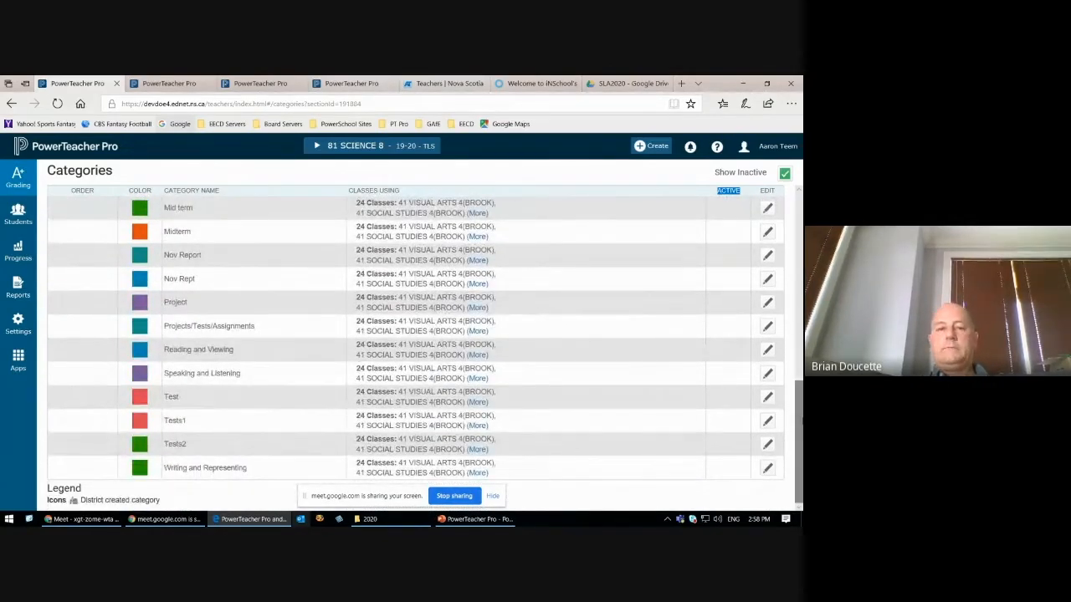
# Step: Set the status of the inactive Test category to Active, save it, and hide inactive categories from the list
pyautogui.click(766, 397)
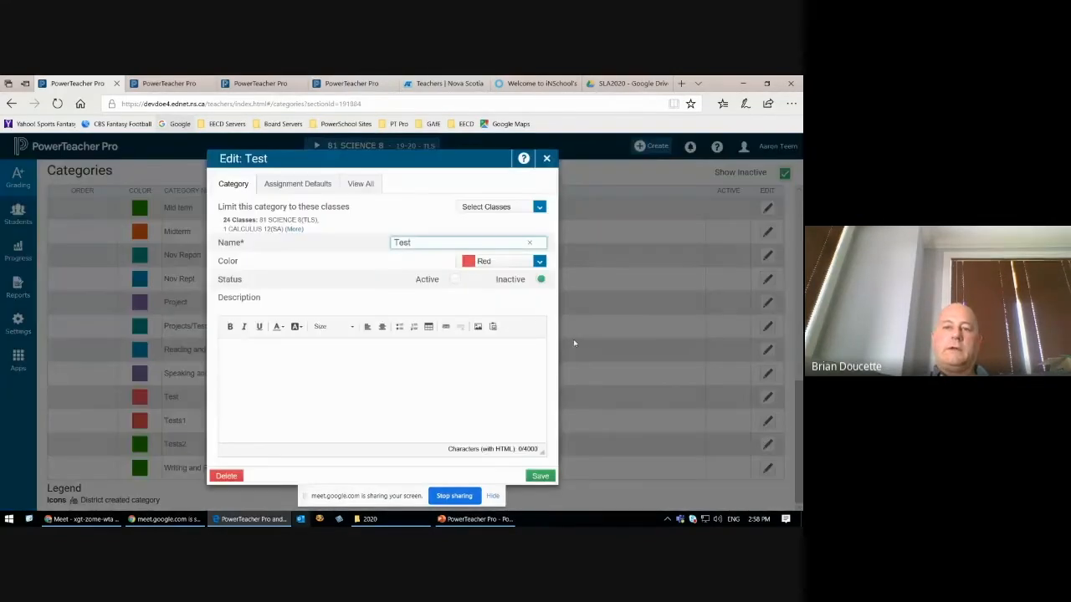
pyautogui.click(452, 282)
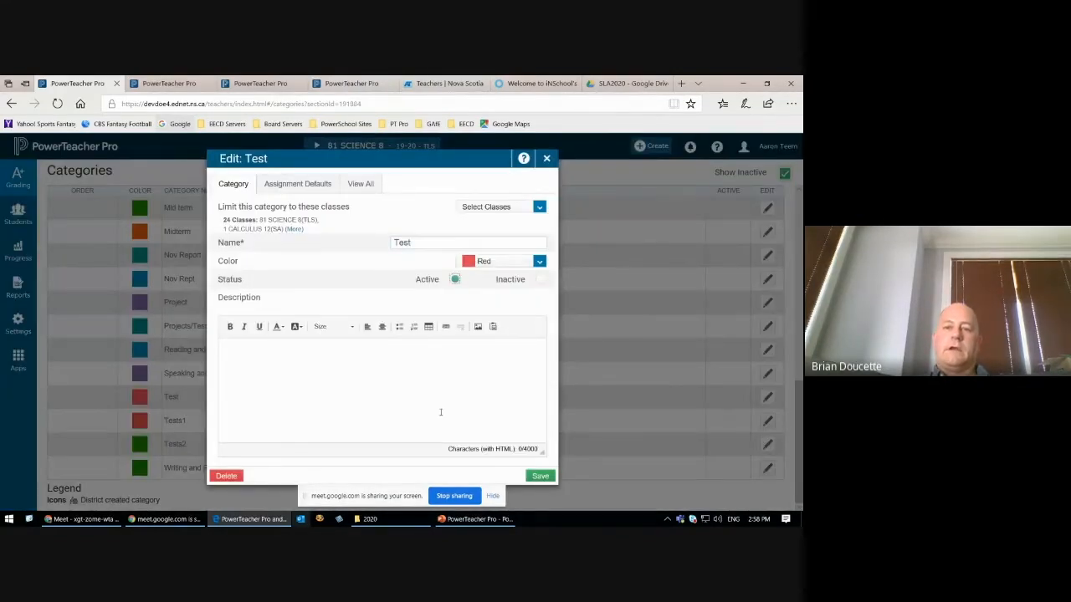
pyautogui.click(541, 475)
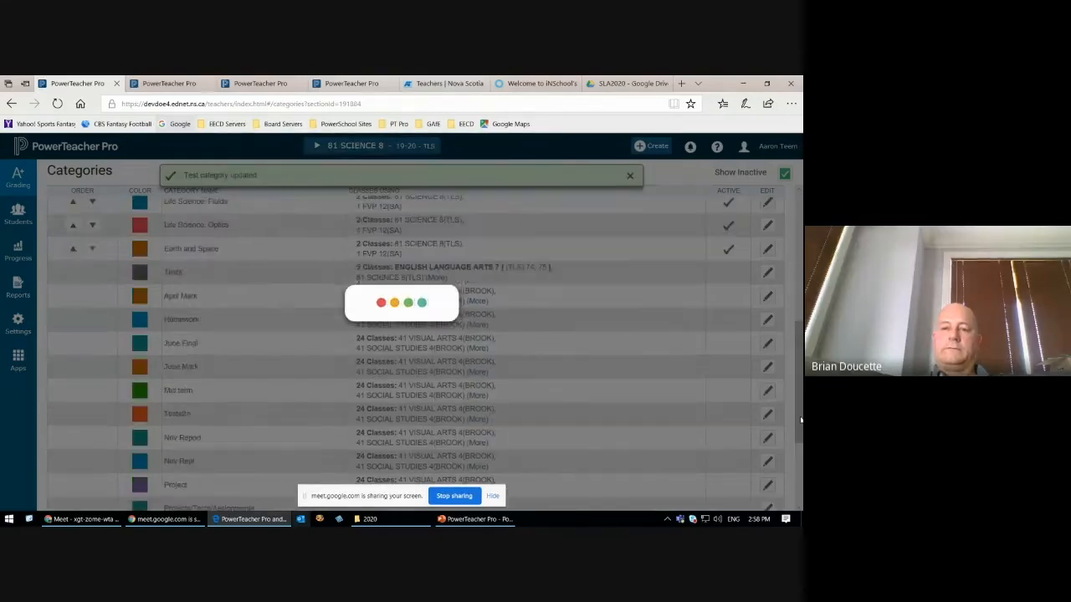
pyautogui.scroll(10, 419, 334)
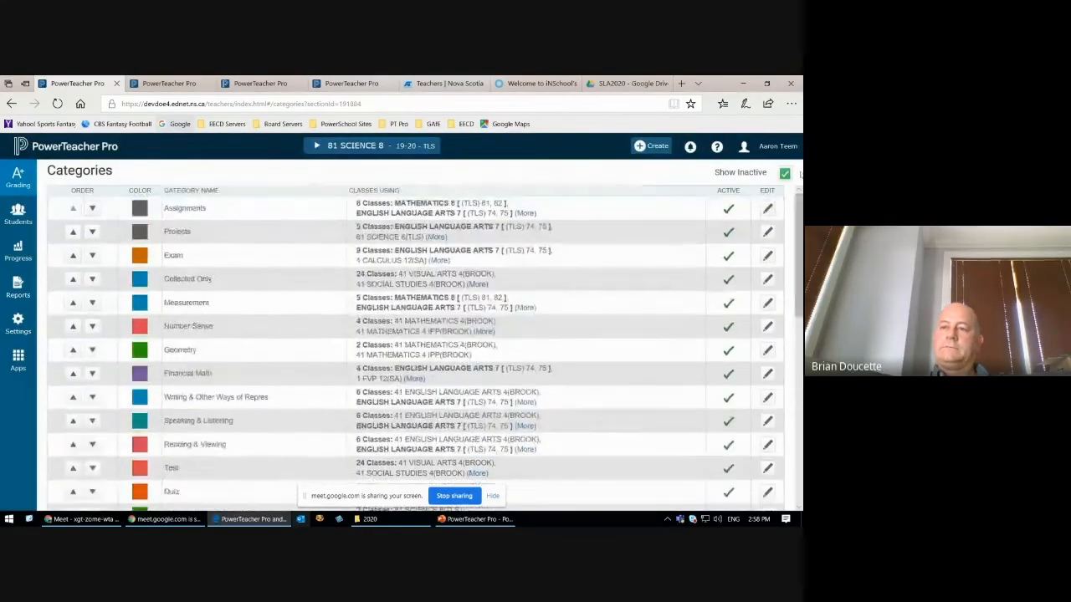
pyautogui.click(785, 173)
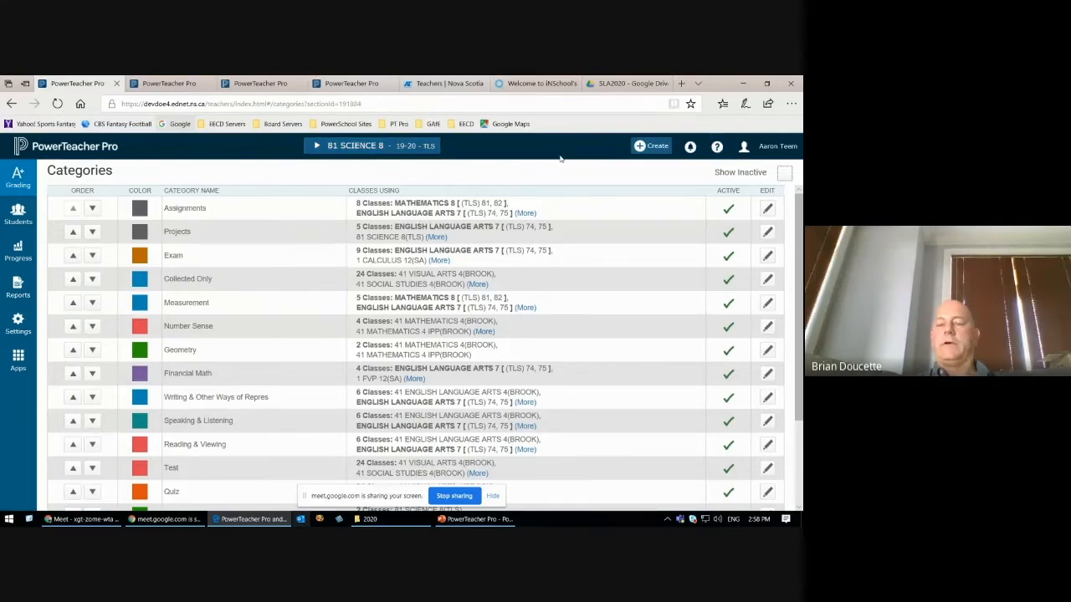
# Step: Start a new category and limit it to the 81 MATHEMATICS 8 and 82 MATHEMATICS 8 classes
pyautogui.click(656, 149)
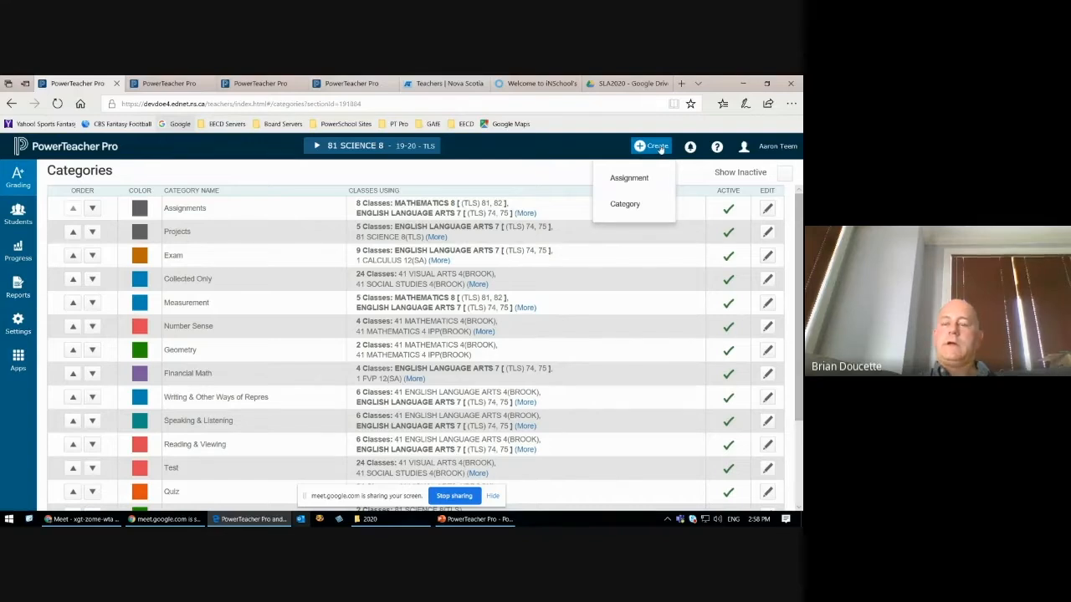
pyautogui.click(631, 206)
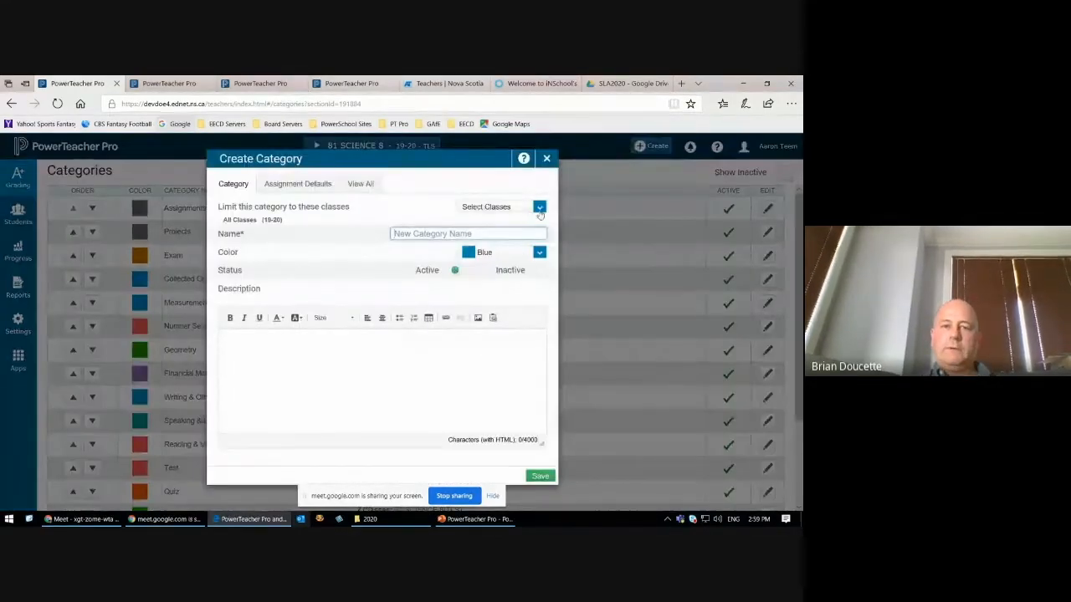
pyautogui.click(539, 207)
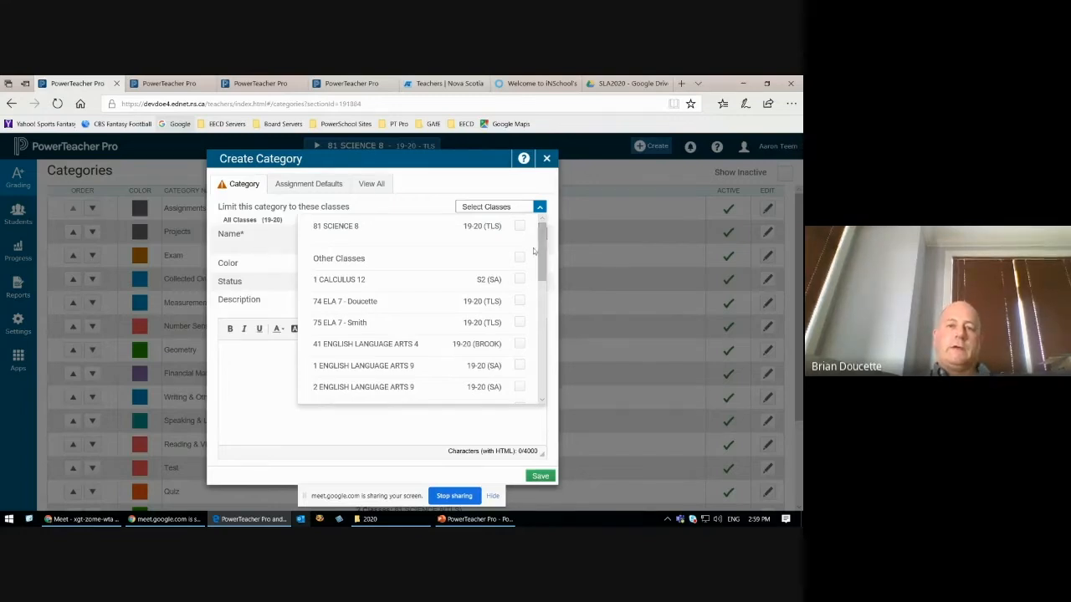
pyautogui.moveTo(541, 243); pyautogui.dragTo(538, 316)
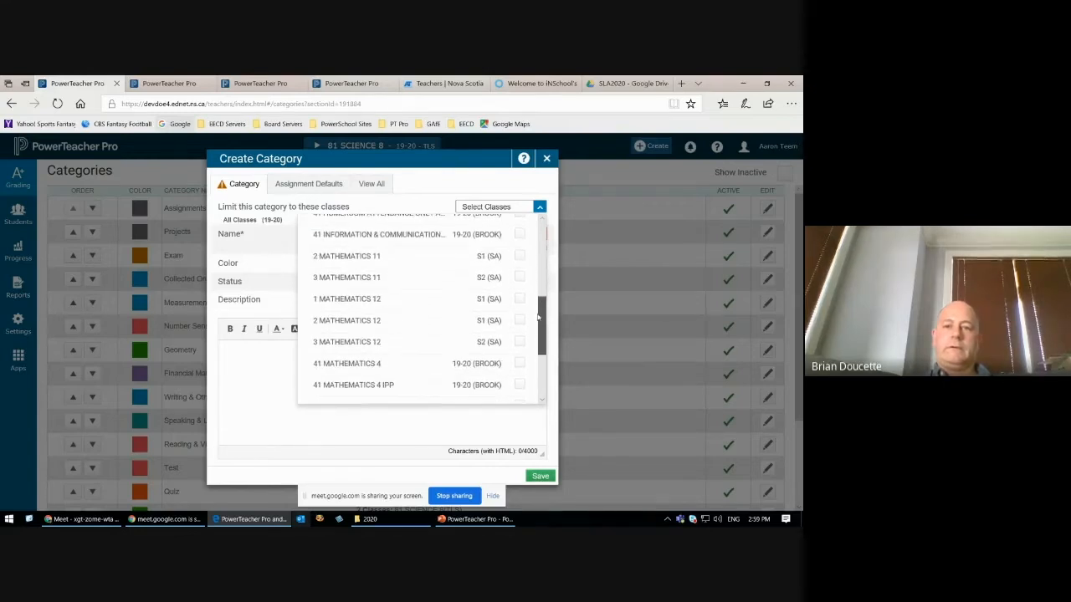
pyautogui.scroll(-3, 517, 322)
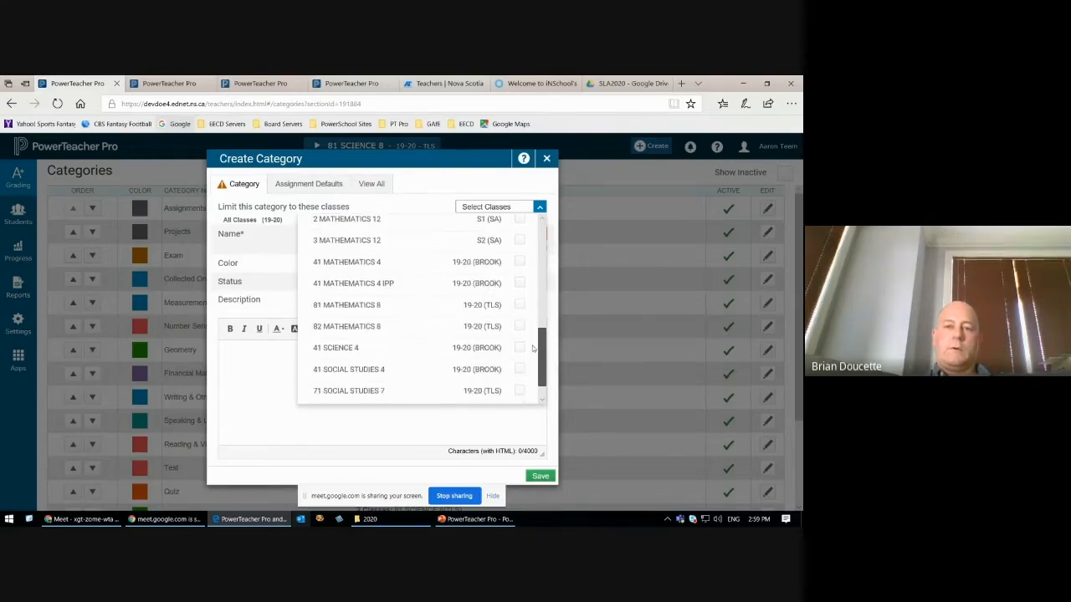
pyautogui.click(520, 307)
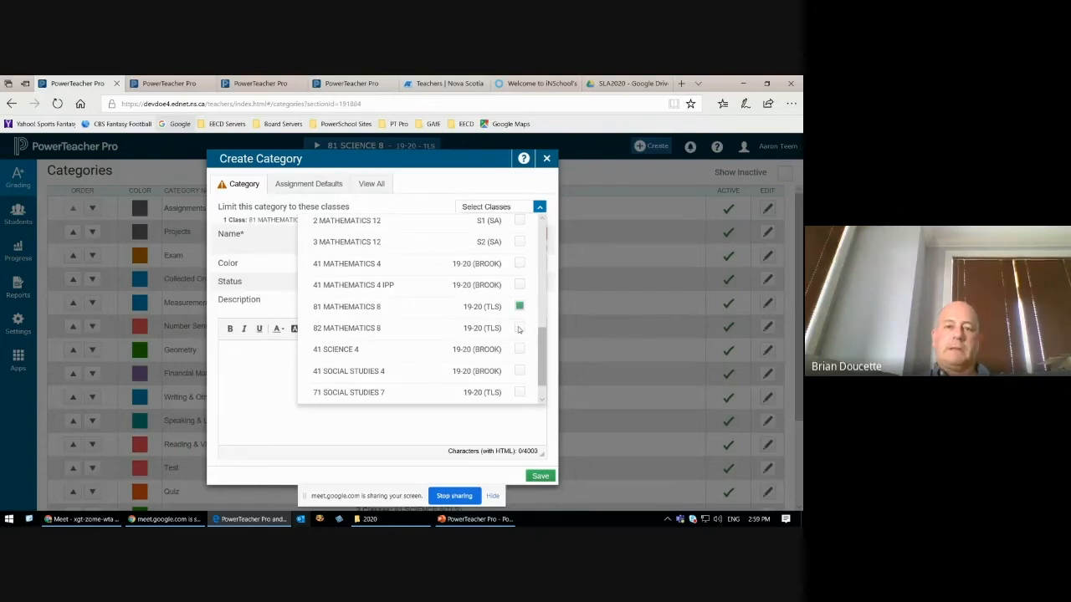
pyautogui.click(519, 329)
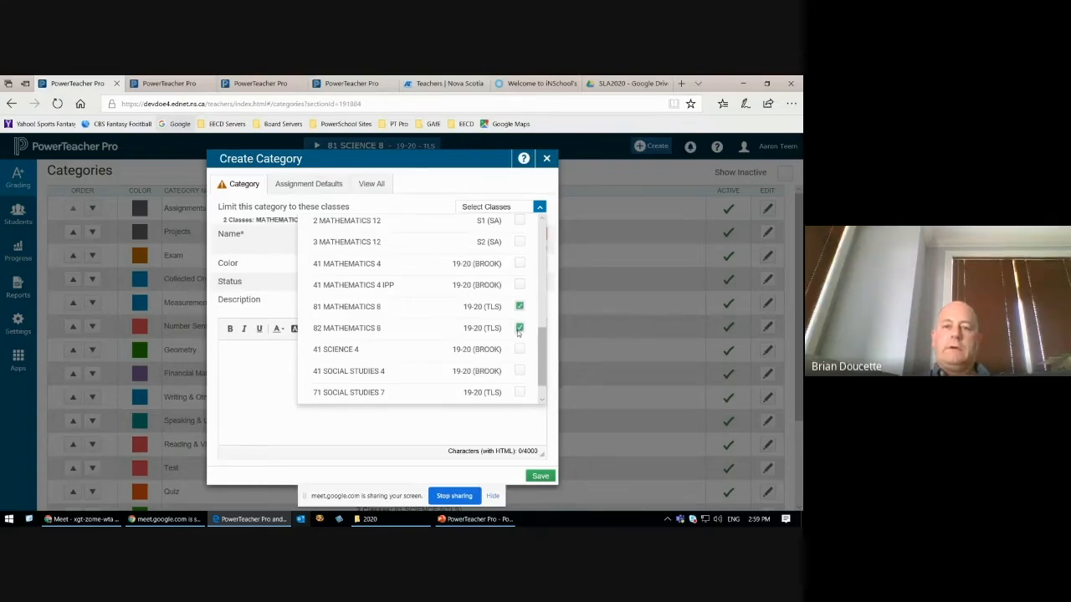
pyautogui.click(444, 184)
# Step: Name the new category Data Management and highlight the MATHEMATICS 8 classes it is limited to
pyautogui.click(469, 235)
pyautogui.write('Da')
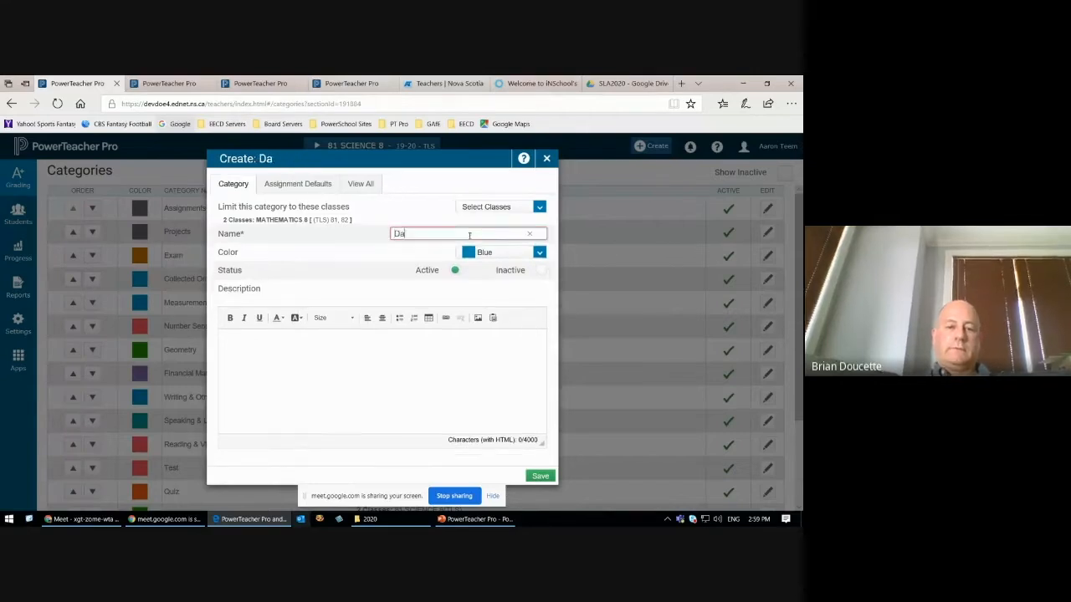
pyautogui.write('ta Manag')
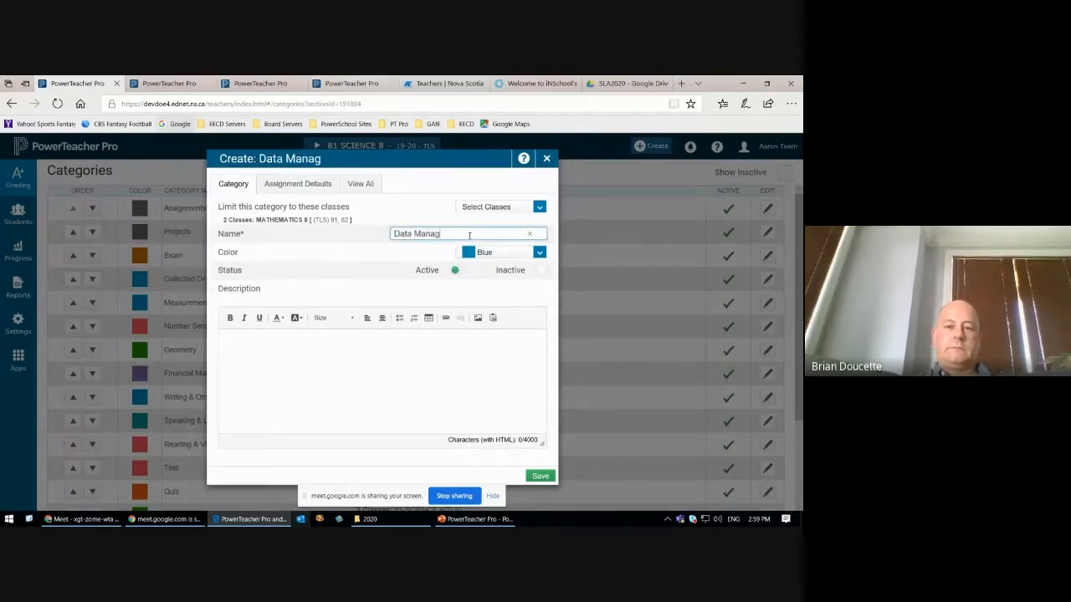
pyautogui.write('ement')
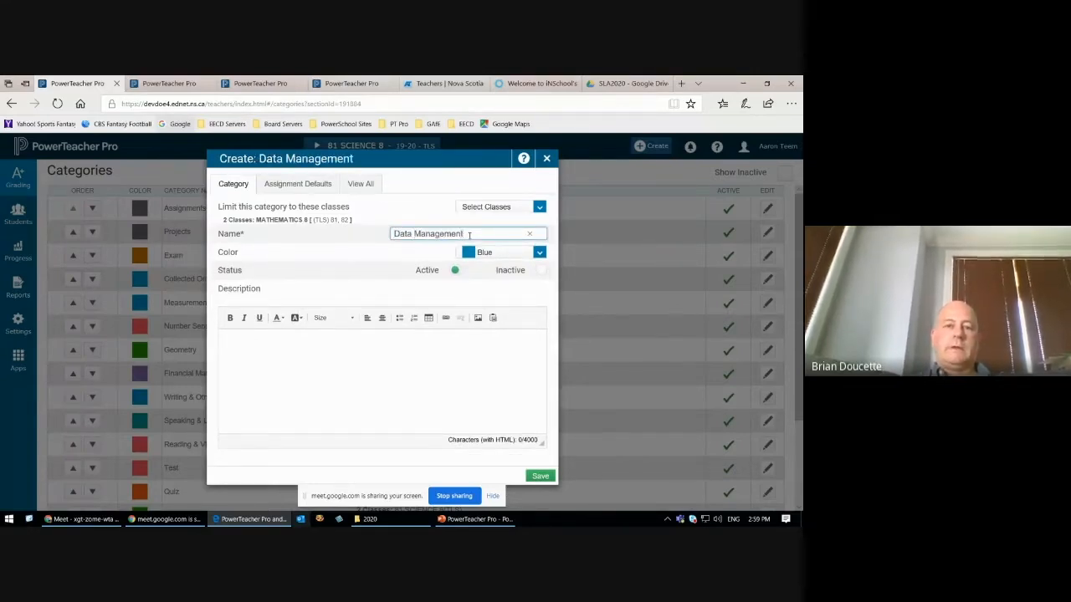
pyautogui.click(256, 220)
pyautogui.moveTo(258, 219); pyautogui.dragTo(301, 220)
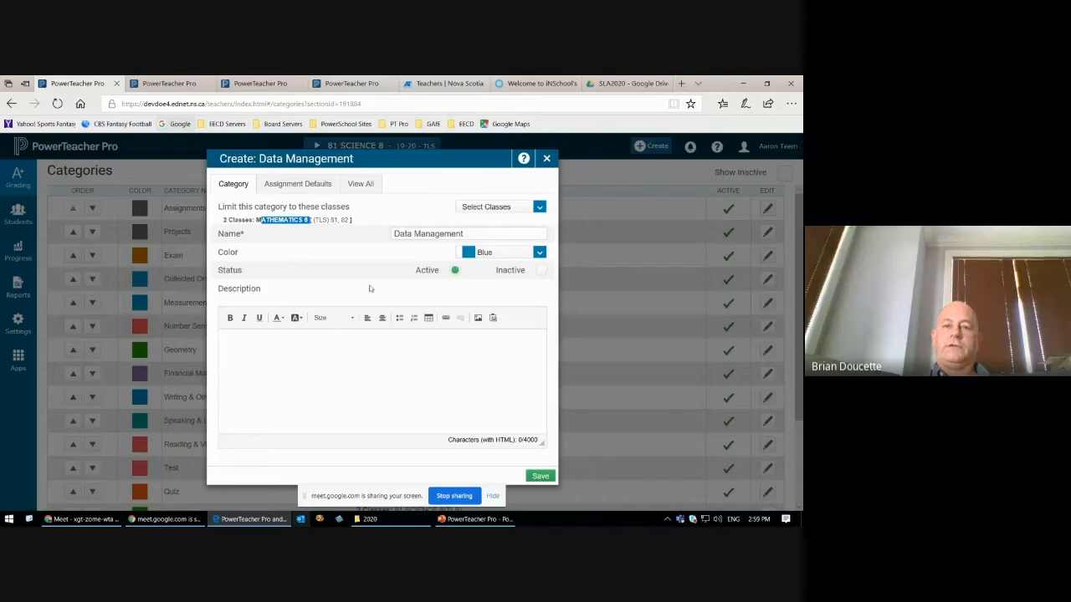
# Step: Set the Data Management category's color to Tan, enter the description "description", and save the category
pyautogui.click(542, 254)
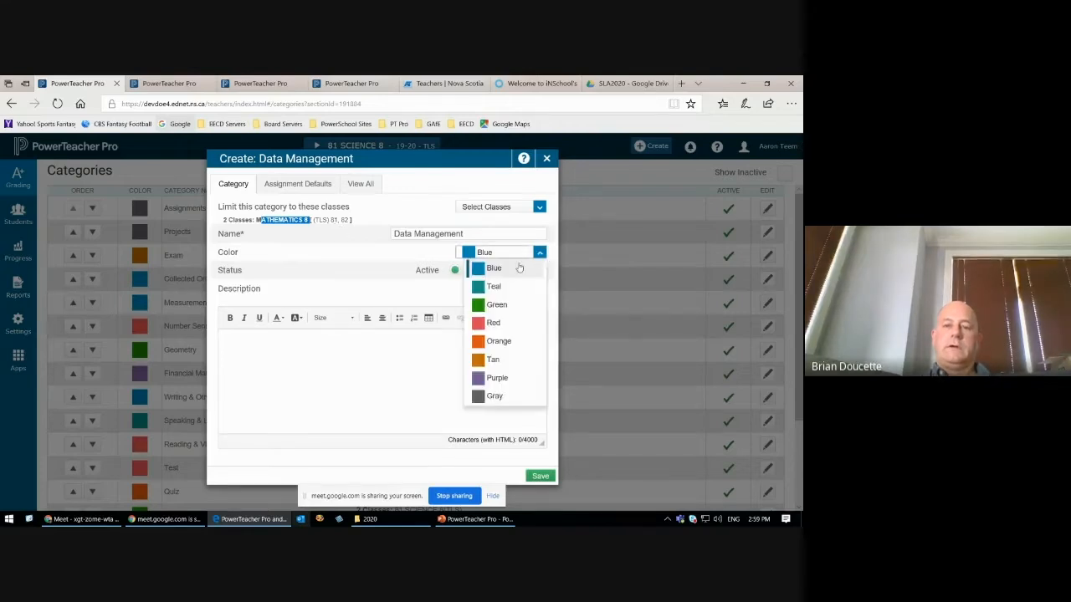
pyautogui.click(503, 361)
pyautogui.click(227, 344)
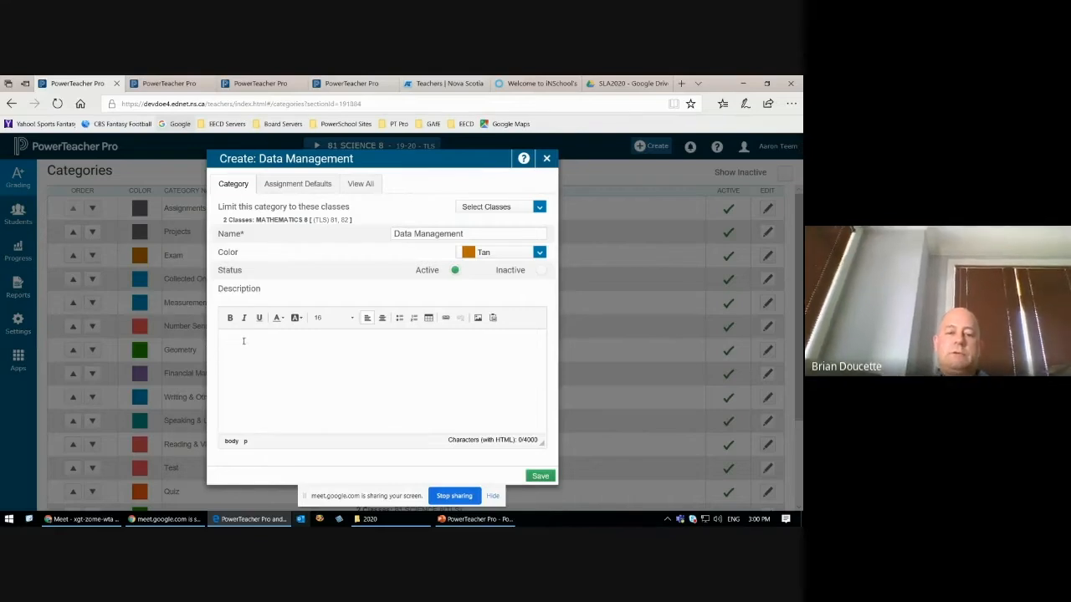
pyautogui.write('description')
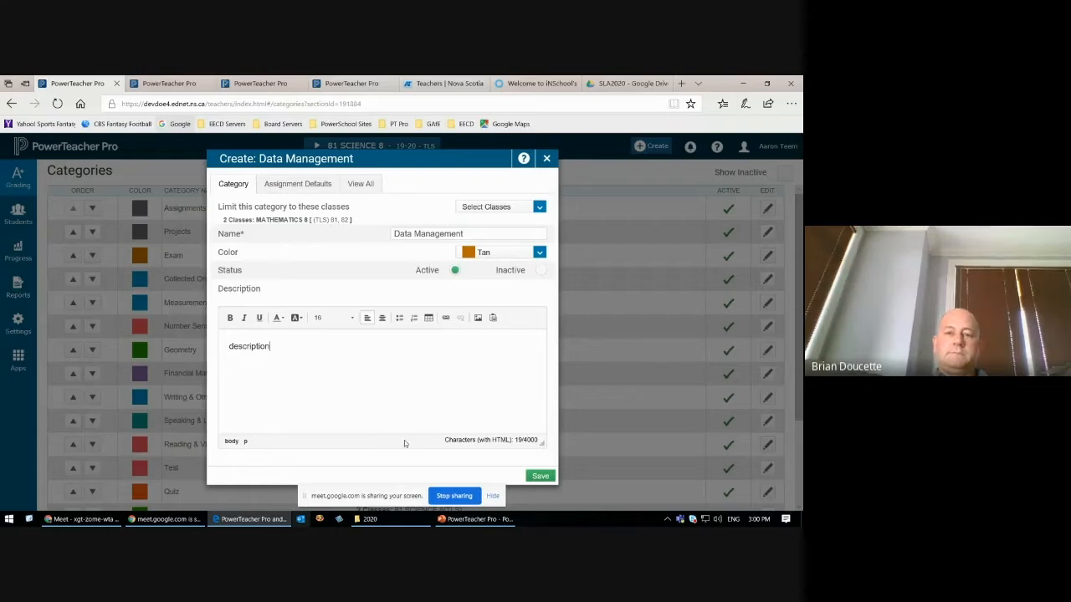
pyautogui.click(539, 476)
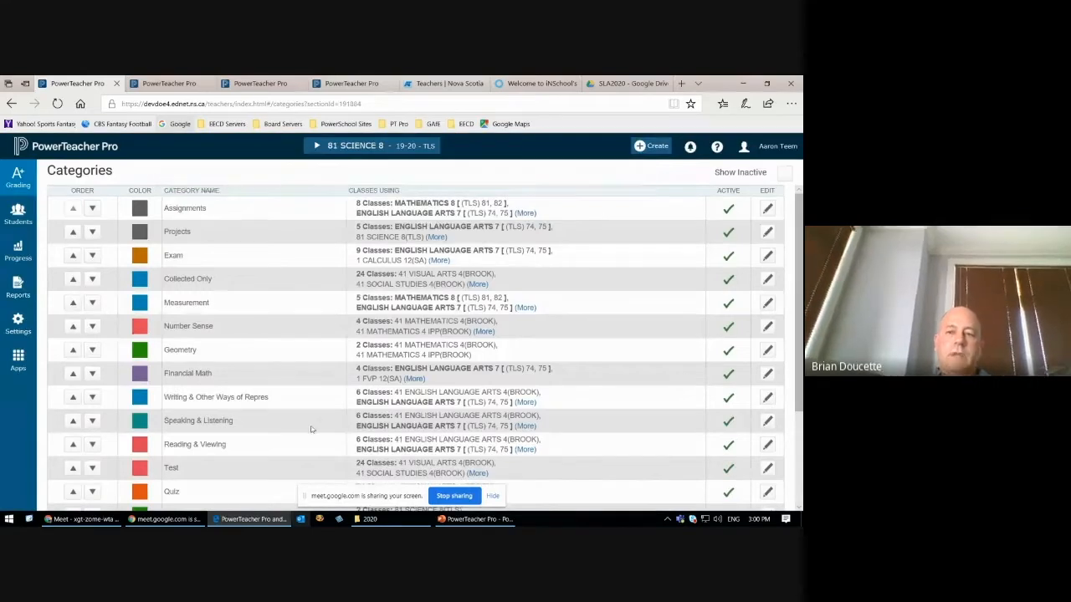
# Step: Locate the new Data Management category in the list and highlight the math categories from Measurement through Geometry
pyautogui.scroll(-3, 273, 426)
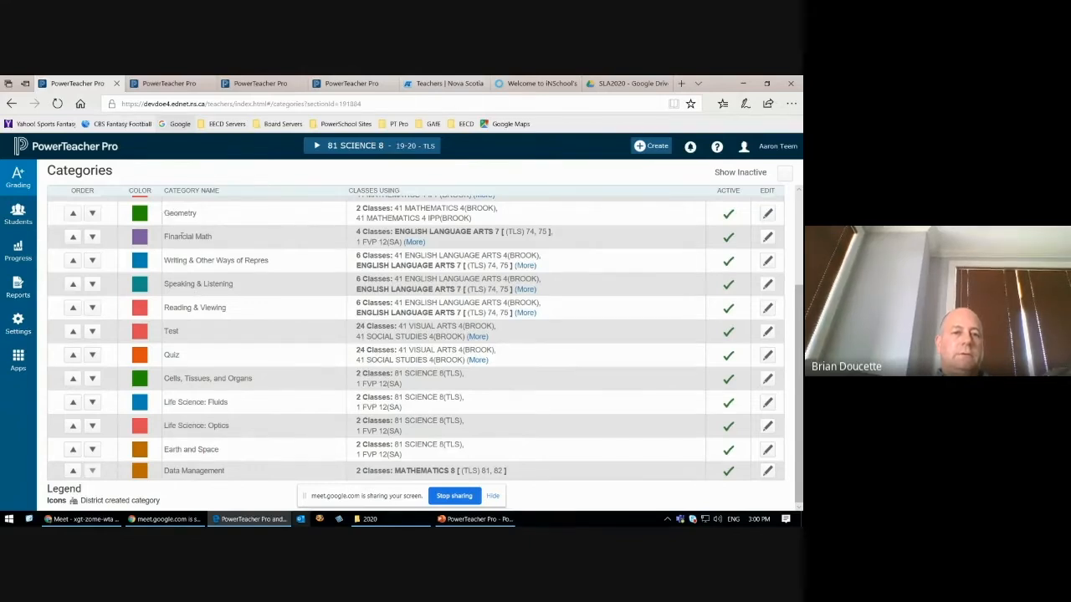
pyautogui.scroll(1, 182, 237)
pyautogui.moveTo(164, 214); pyautogui.dragTo(198, 260)
pyautogui.click(264, 310)
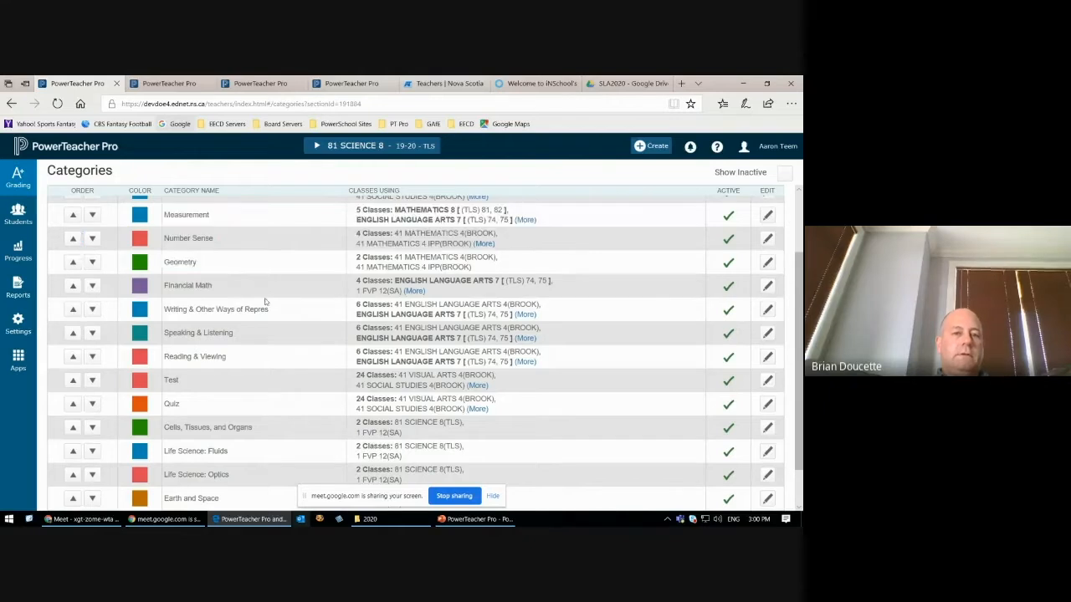
# Step: Move the Data Management category up the list until it sits between Geometry and Financial Math
pyautogui.scroll(-1, 268, 318)
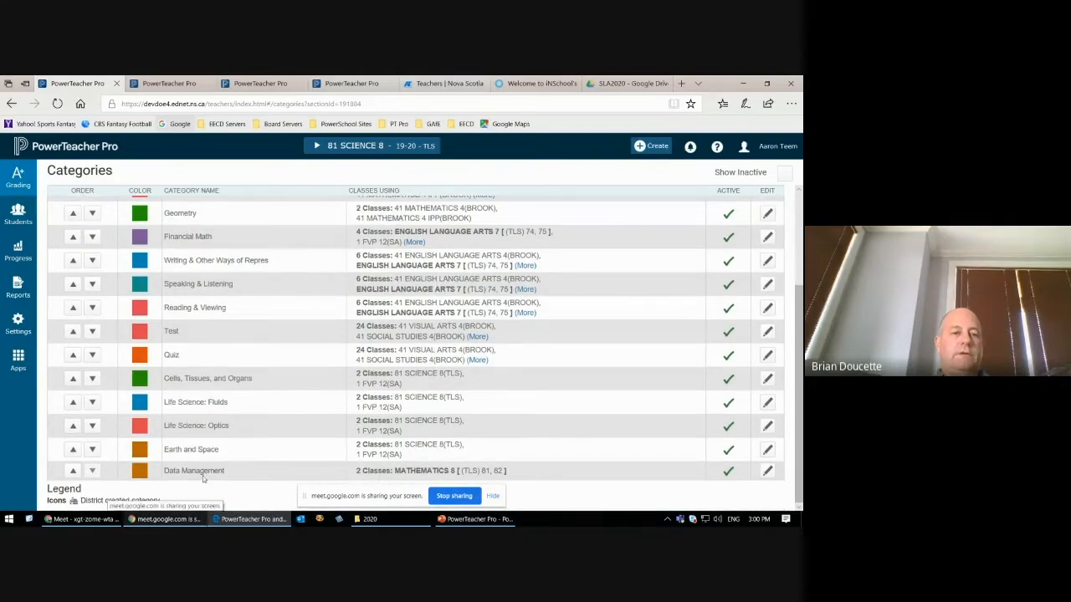
pyautogui.click(72, 472)
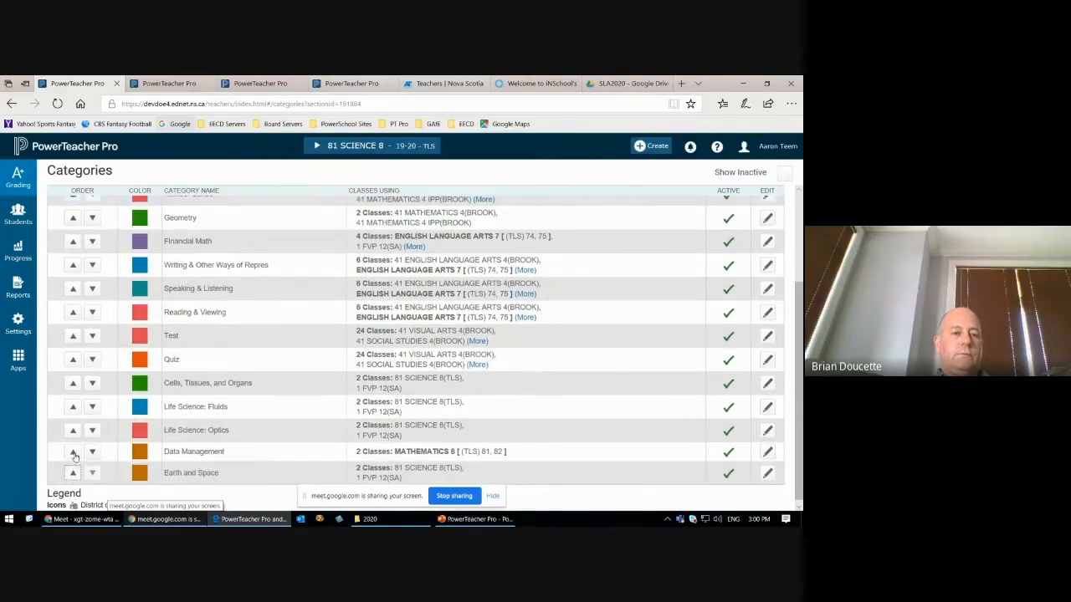
pyautogui.click(73, 451)
pyautogui.click(72, 427)
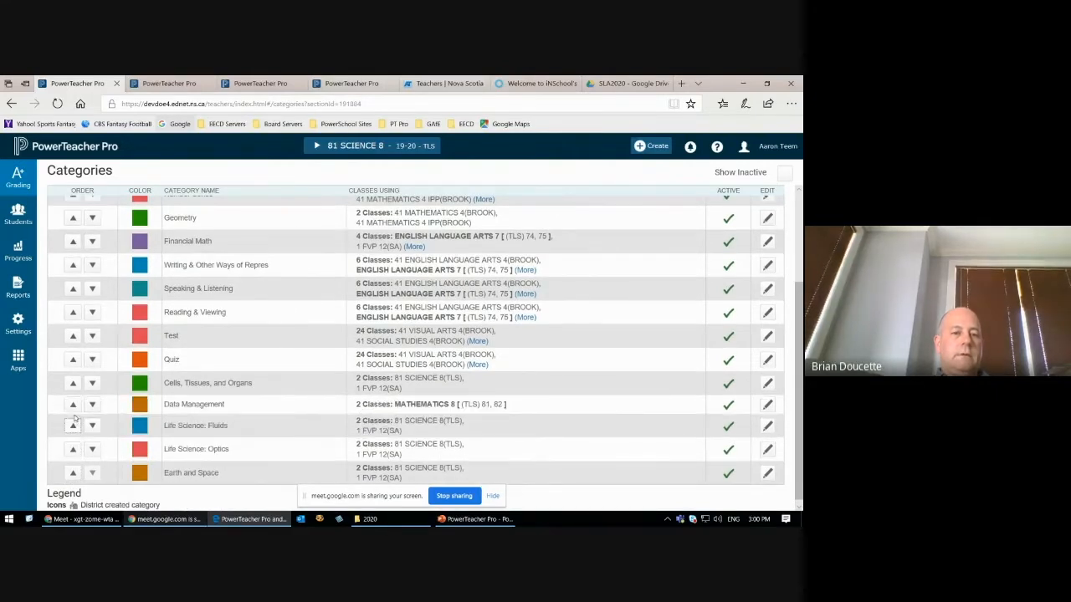
pyautogui.click(73, 406)
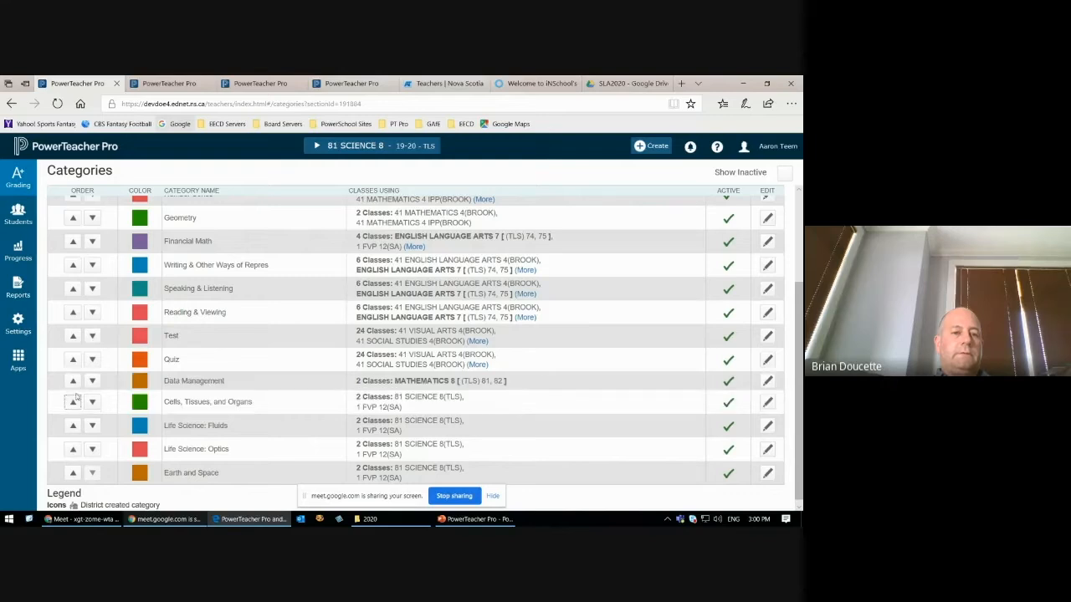
pyautogui.click(72, 381)
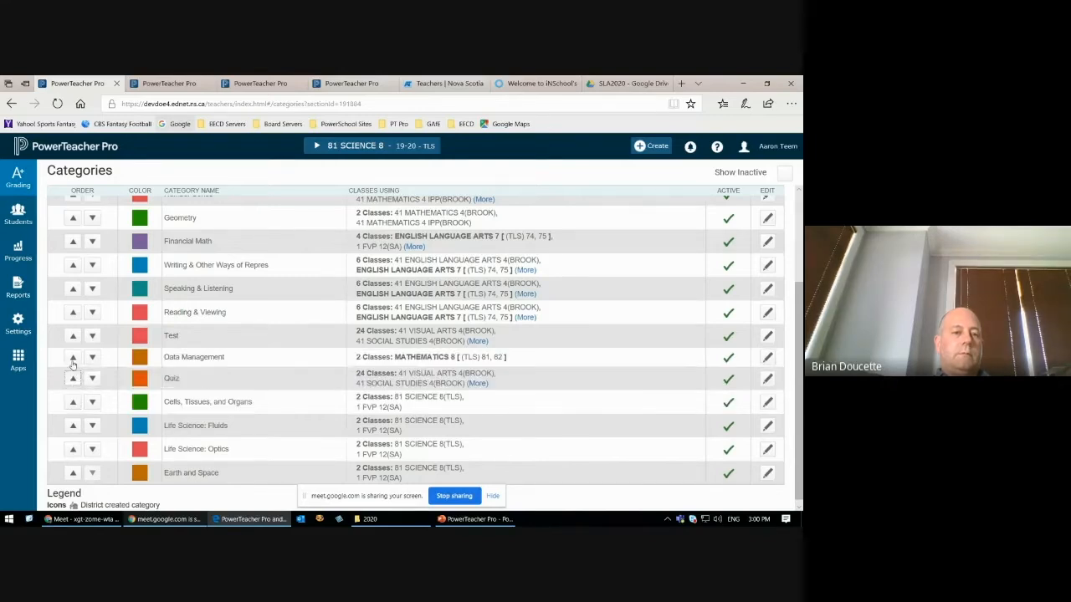
pyautogui.click(73, 358)
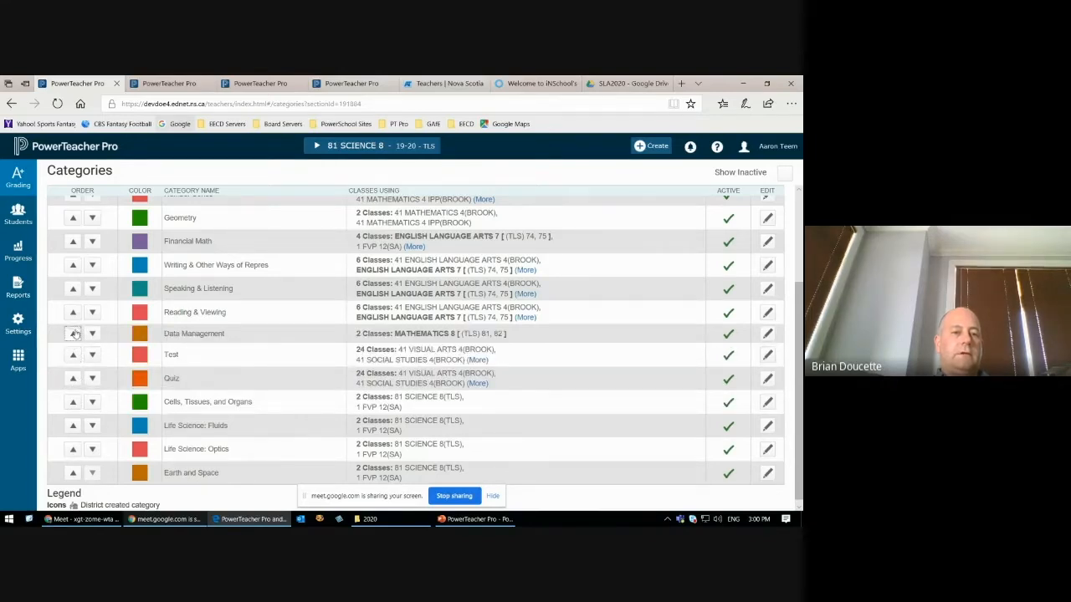
pyautogui.click(72, 335)
pyautogui.click(72, 309)
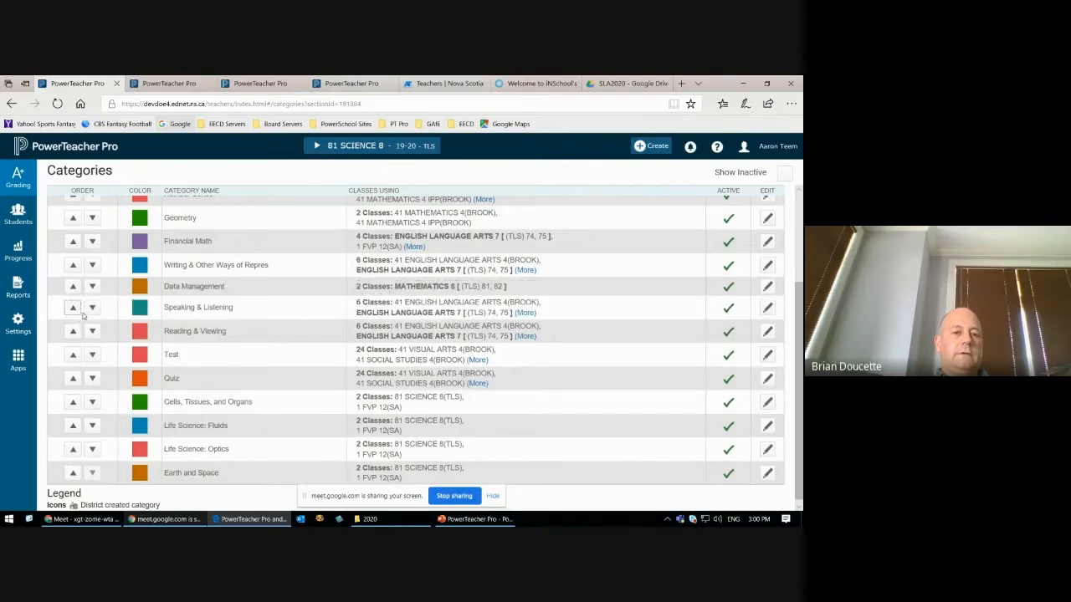
pyautogui.scroll(3, 81, 402)
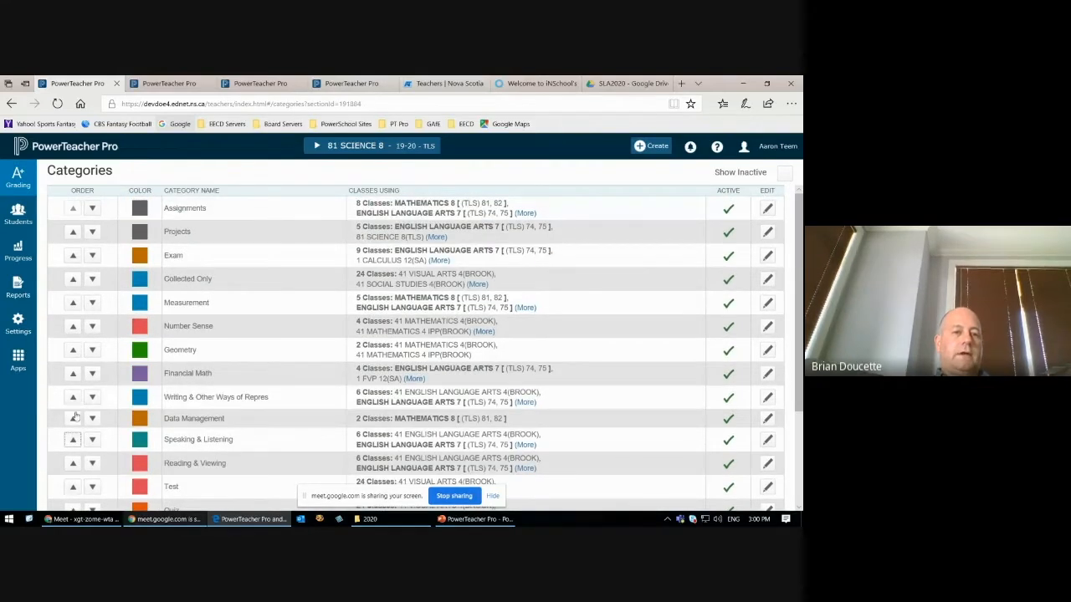
pyautogui.click(73, 417)
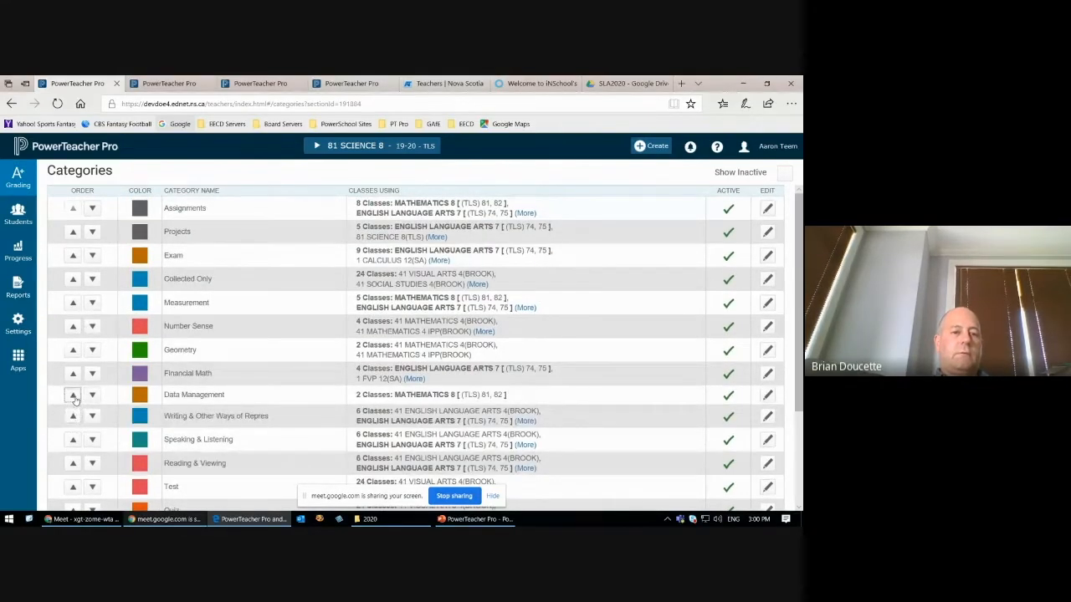
pyautogui.click(73, 394)
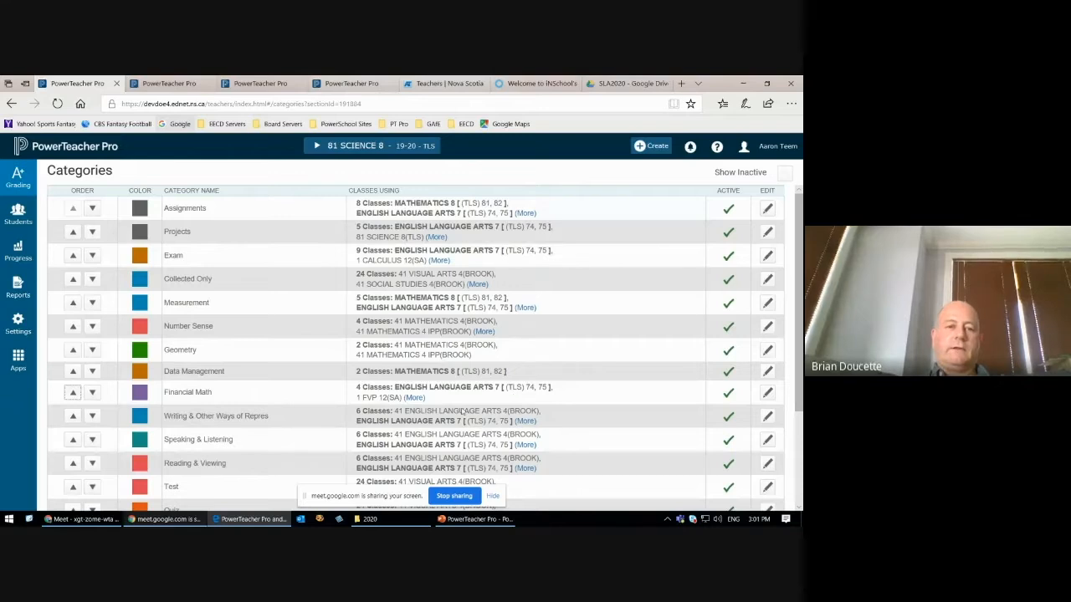
# Step: Highlight the language arts categories from Writing through Reading & Viewing, and the science categories from Cells, Tissues, and Organs through Earth and Space
pyautogui.scroll(-3, 409, 415)
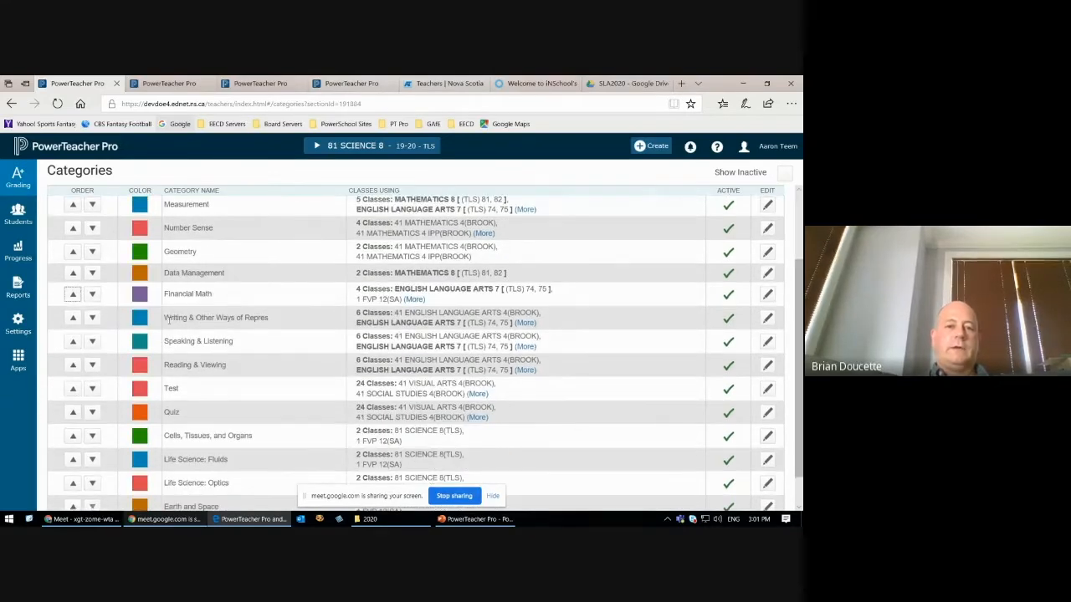
pyautogui.moveTo(169, 318); pyautogui.dragTo(221, 366)
pyautogui.scroll(-3, 290, 399)
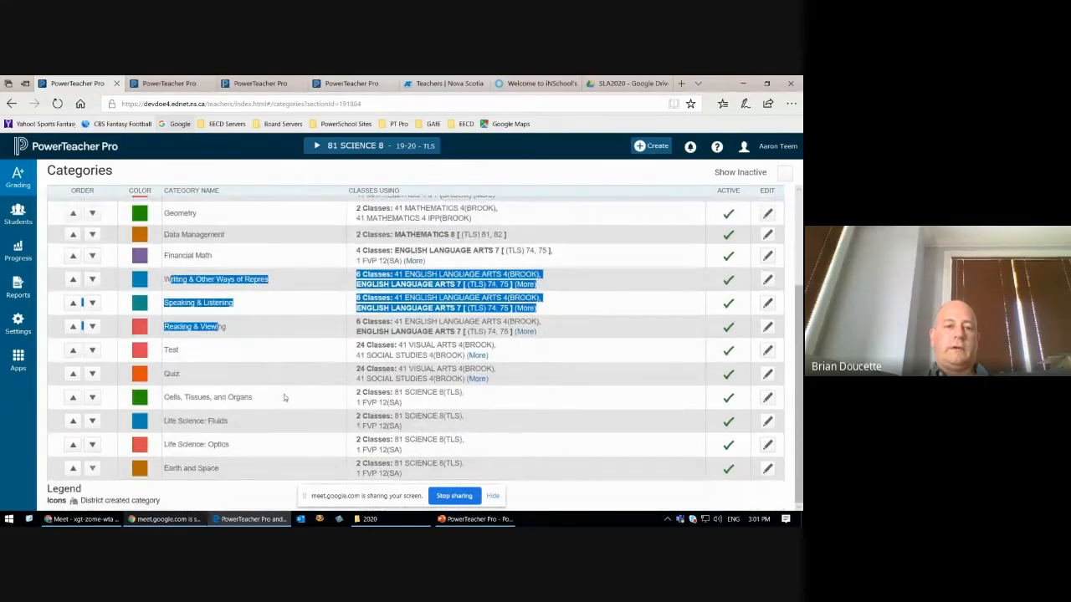
pyautogui.moveTo(165, 396); pyautogui.dragTo(240, 469)
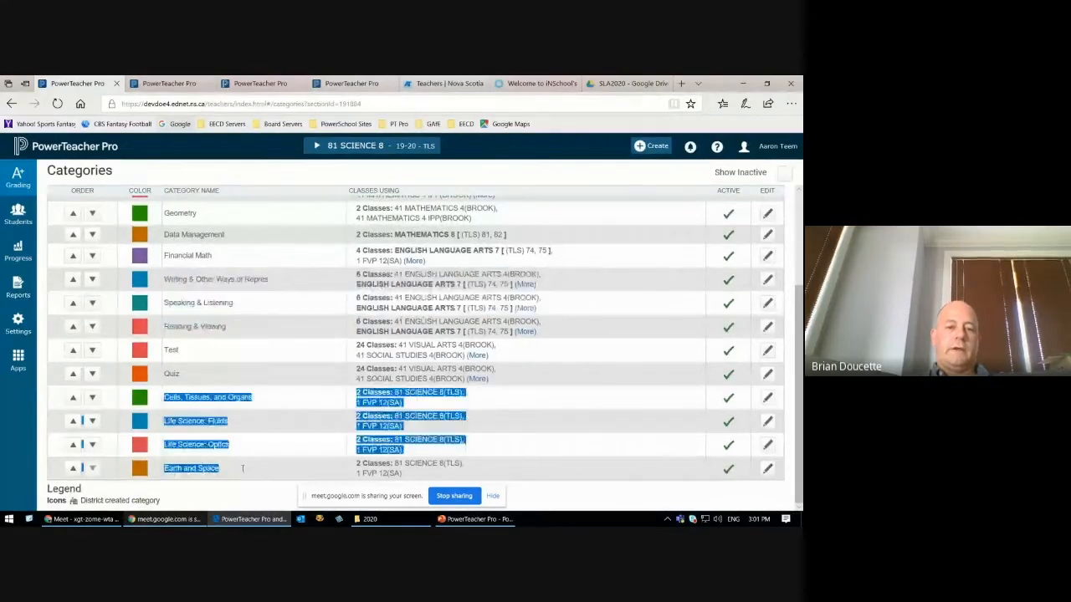
pyautogui.click(297, 451)
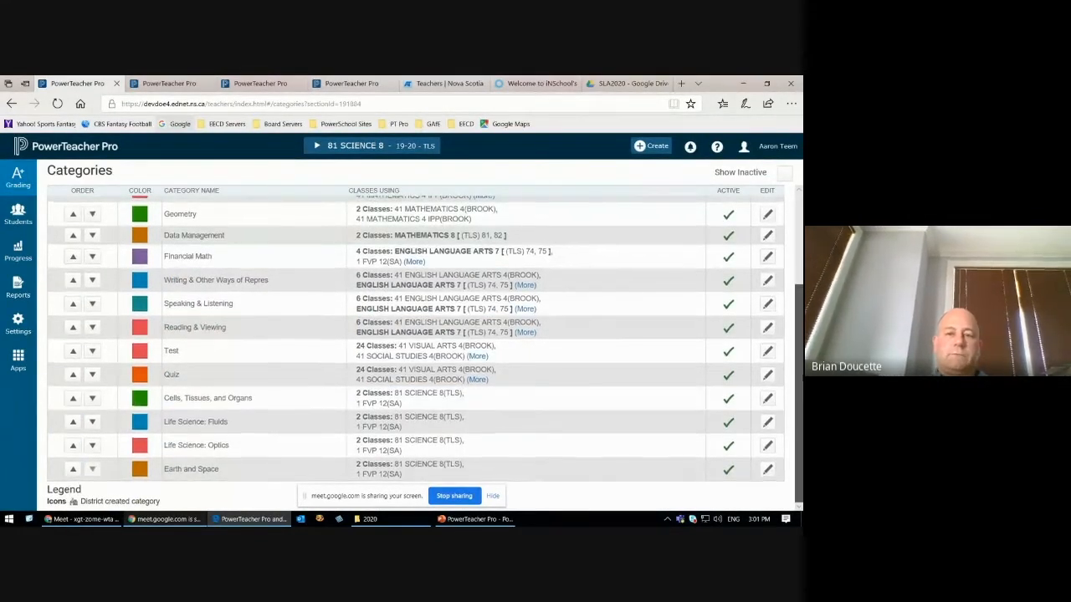
# Step: Review the reordered category list and highlight the Data Management row together with its classes
pyautogui.scroll(3, 801, 385)
pyautogui.scroll(1, 800, 385)
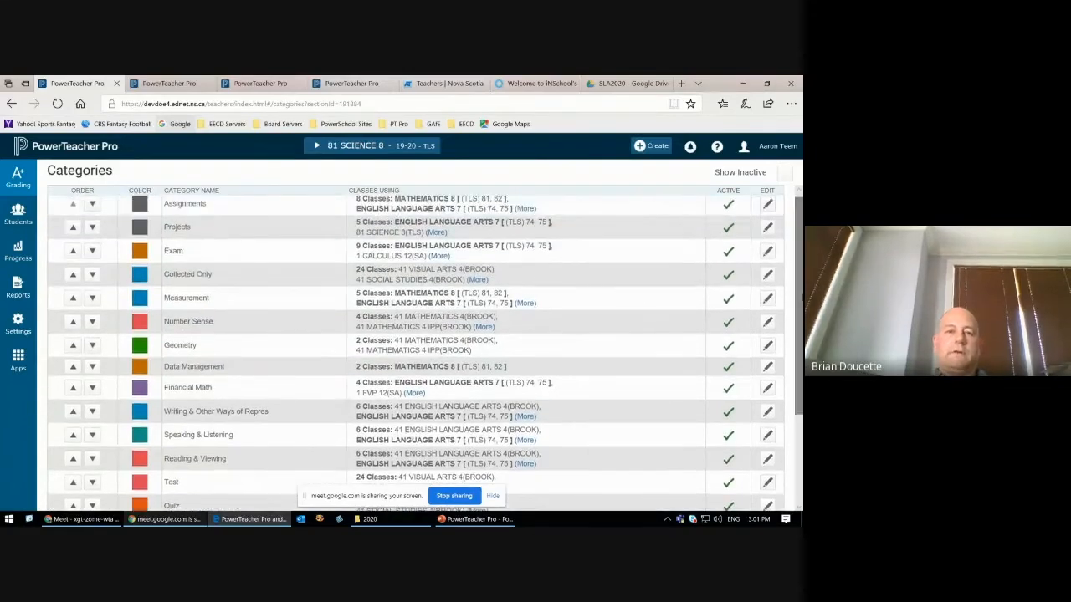
pyautogui.scroll(-3, 222, 452)
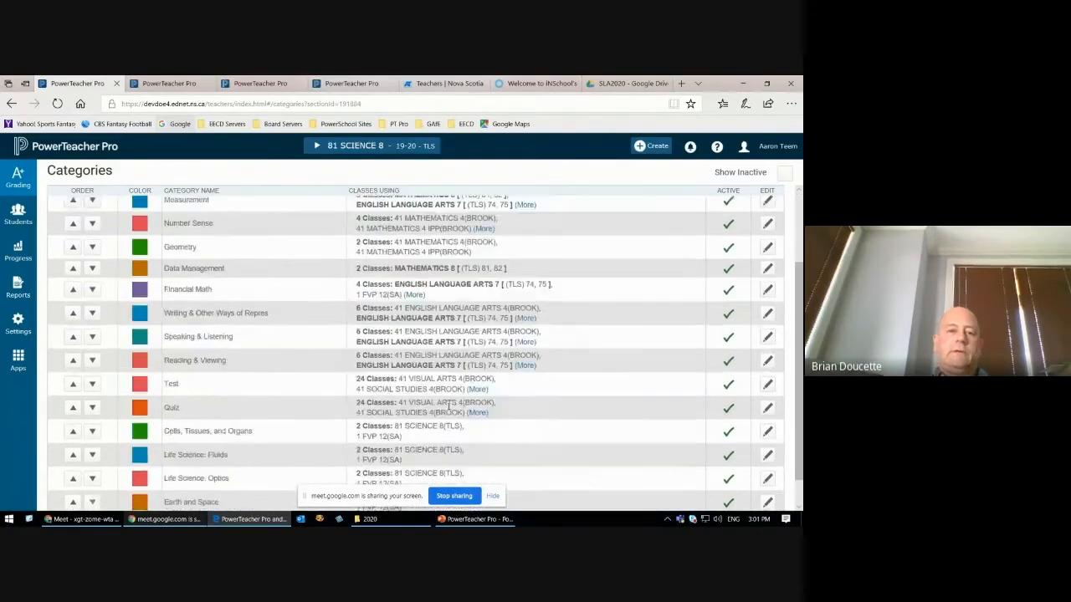
pyautogui.scroll(2, 219, 448)
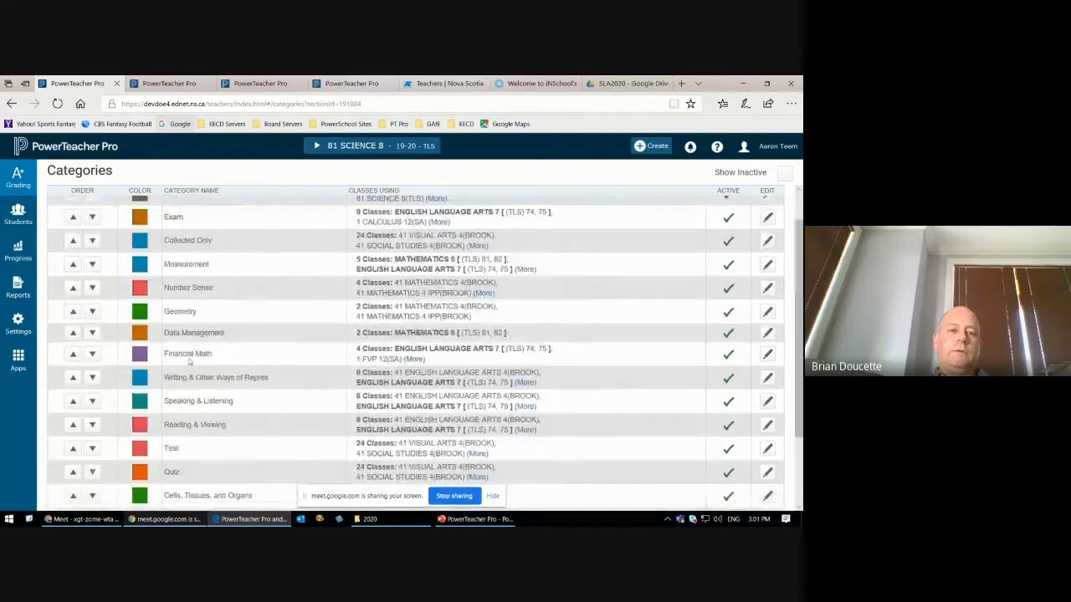
pyautogui.moveTo(166, 332); pyautogui.dragTo(542, 332)
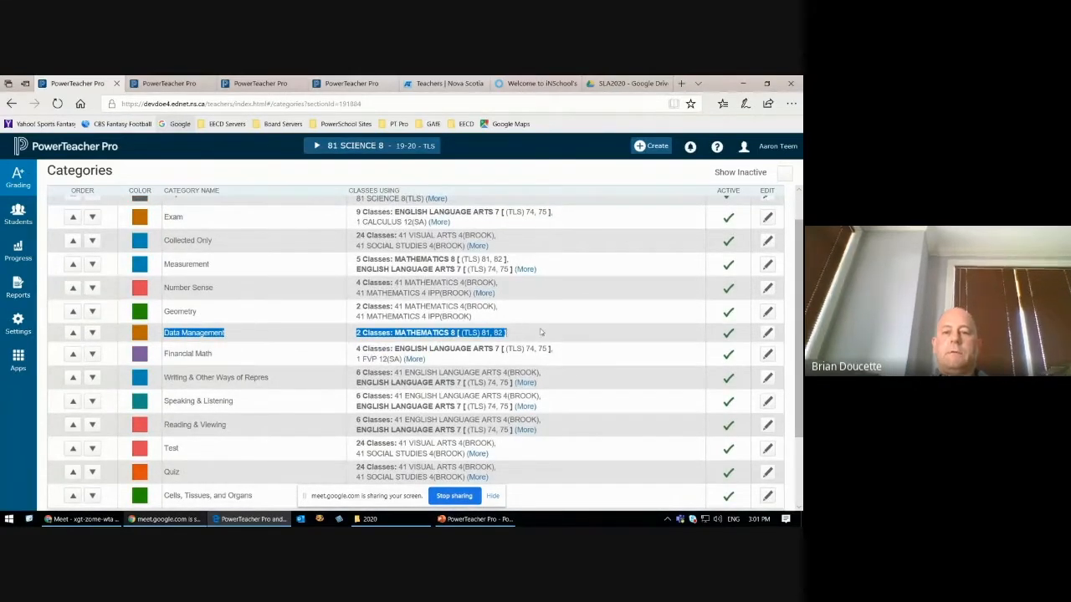
pyautogui.click(540, 332)
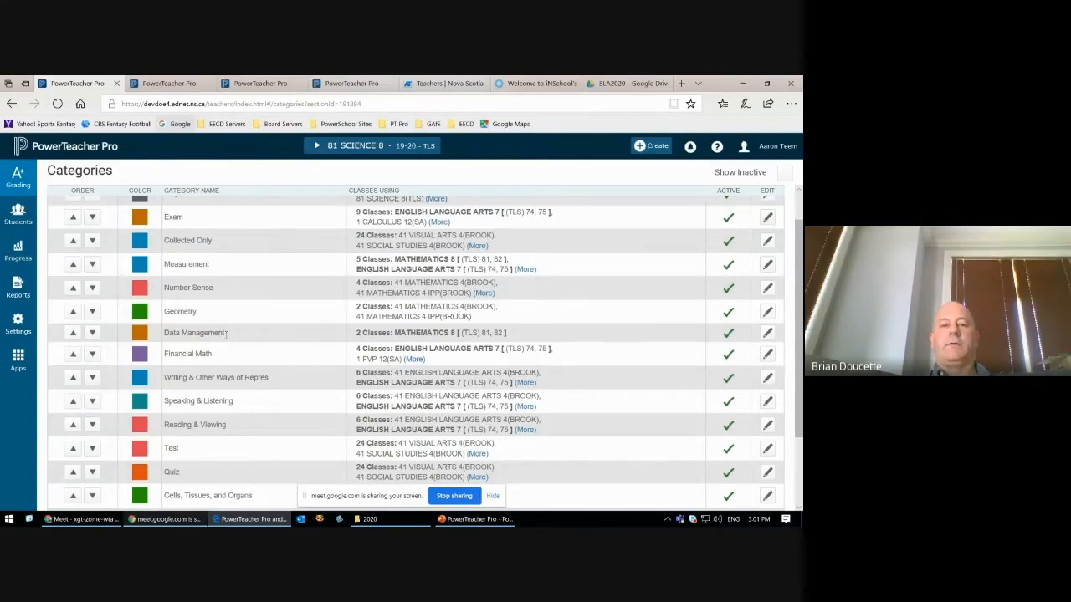
# Step: Highlight the Data Management category name and the MATHEMATICS 8 classes using it, then clear the highlight
pyautogui.moveTo(171, 333); pyautogui.dragTo(228, 332)
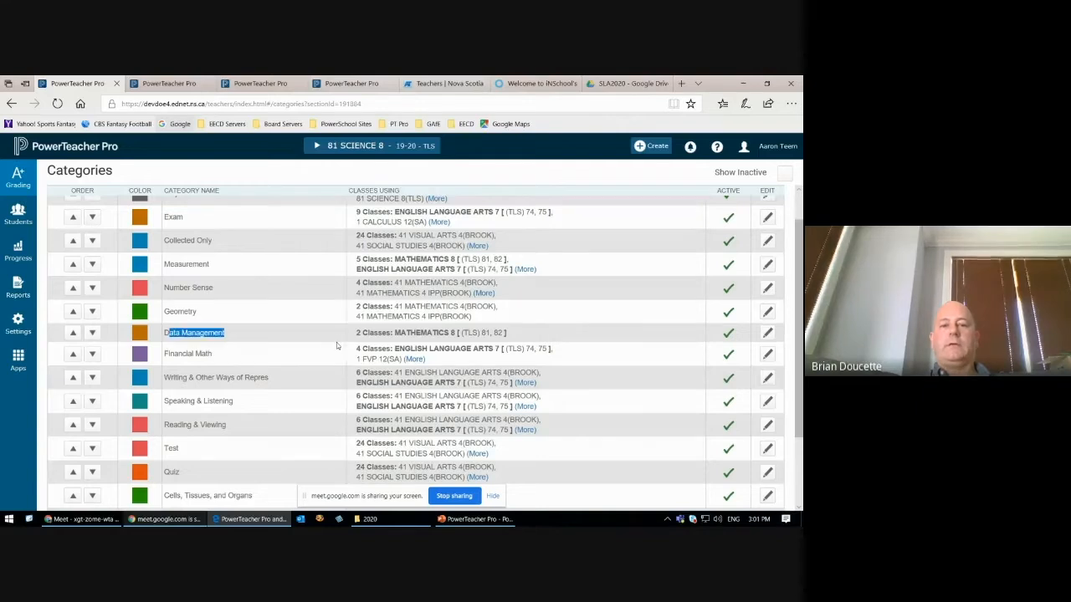
pyautogui.moveTo(394, 333); pyautogui.dragTo(482, 333)
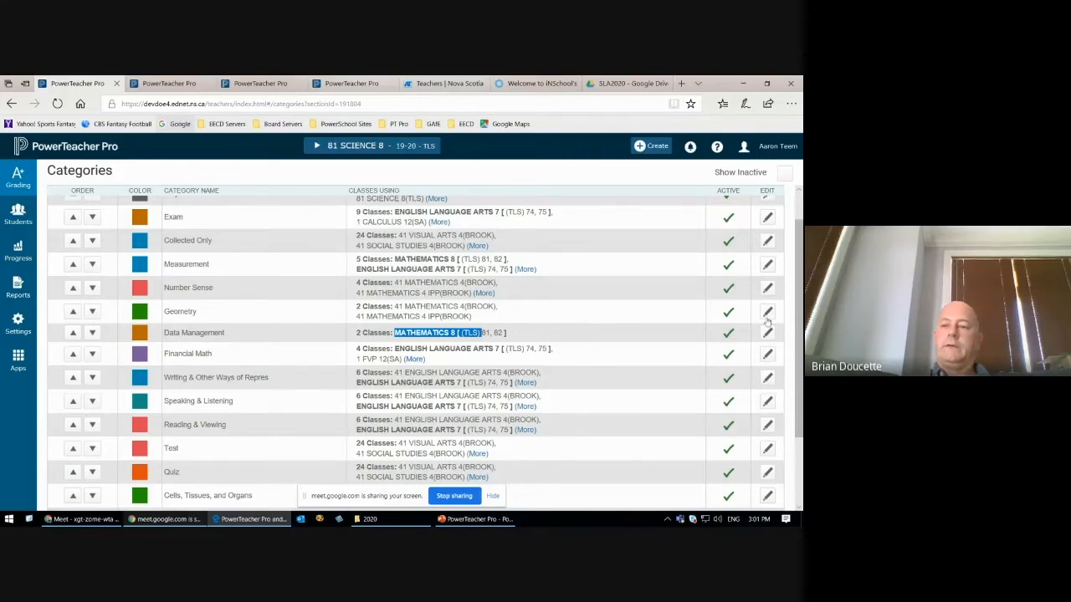
pyautogui.scroll(1, 800, 324)
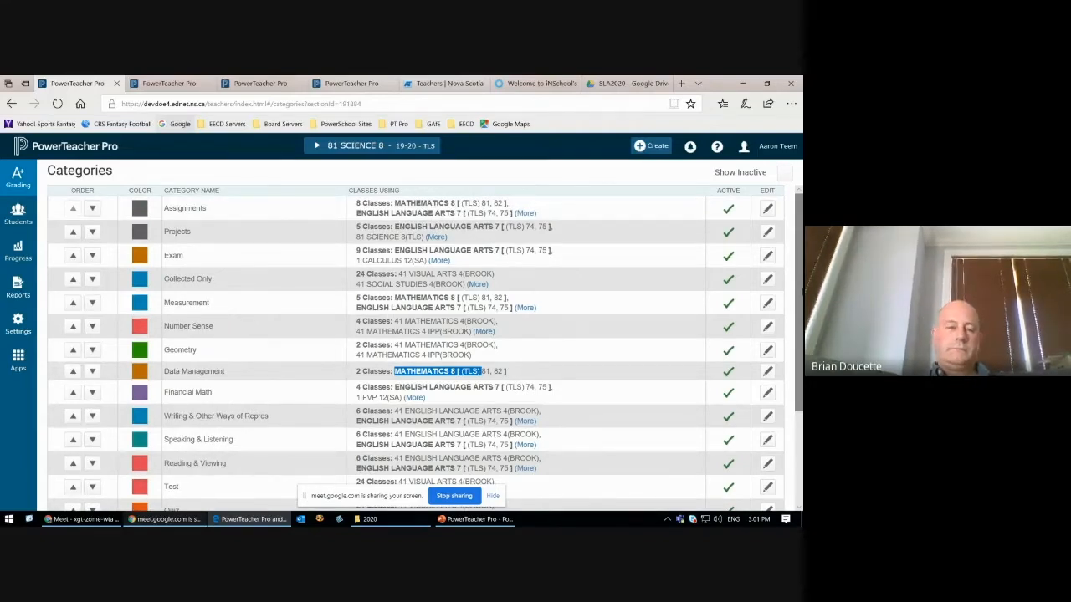
pyautogui.scroll(-1, 416, 352)
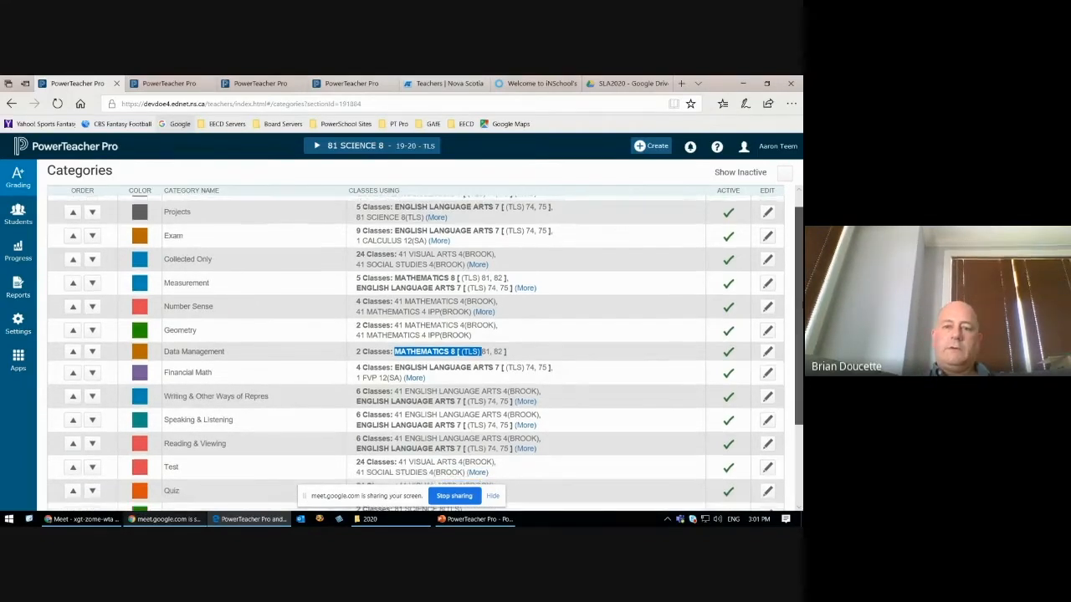
pyautogui.click(627, 342)
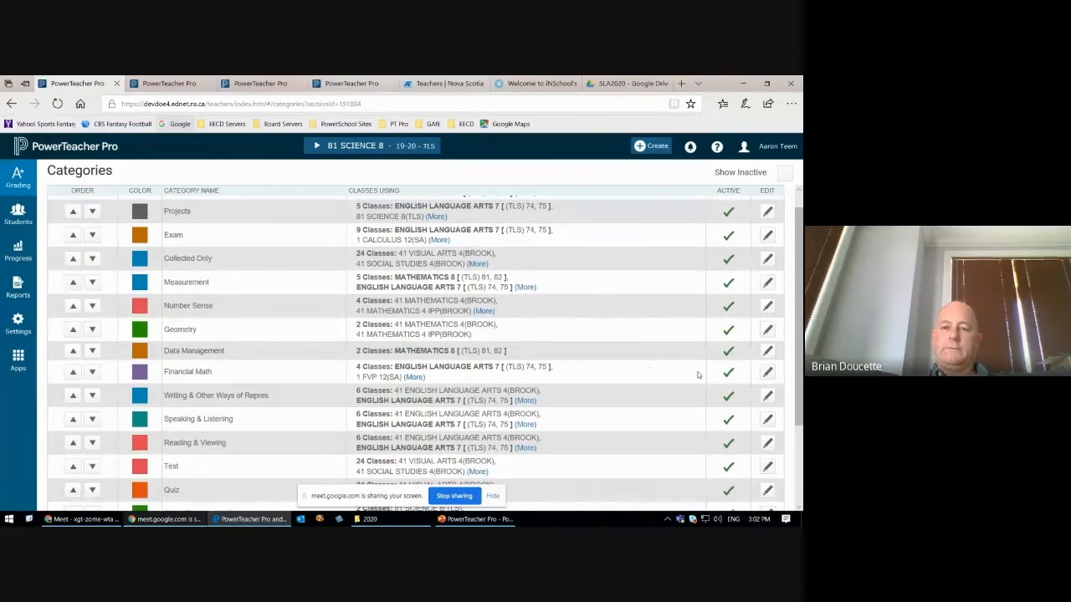
pyautogui.moveTo(797, 313); pyautogui.dragTo(773, 296)
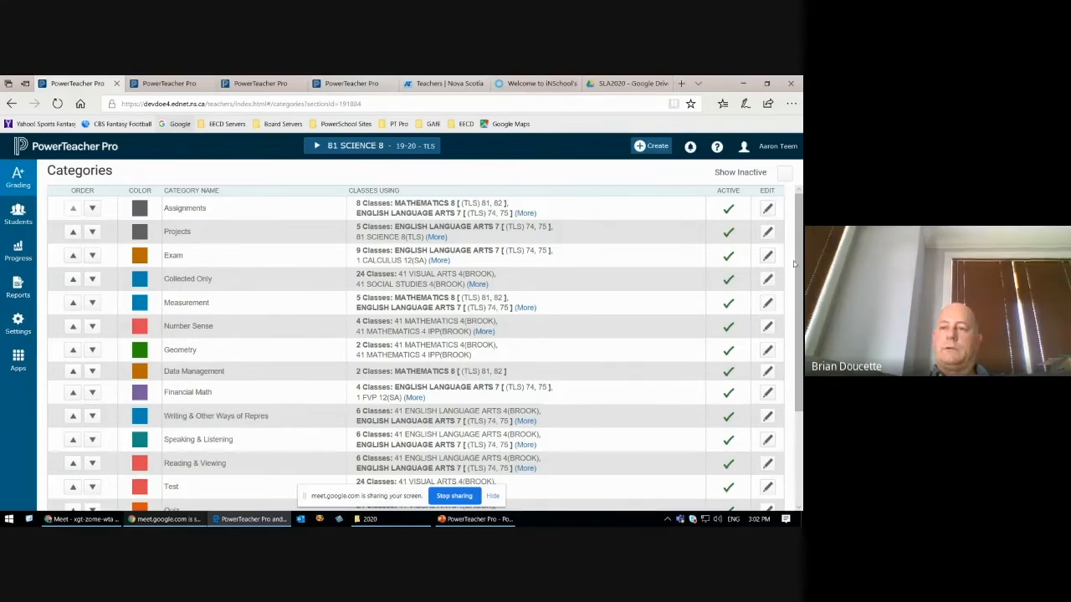
pyautogui.scroll(-1, 796, 287)
pyautogui.scroll(-1, 796, 287)
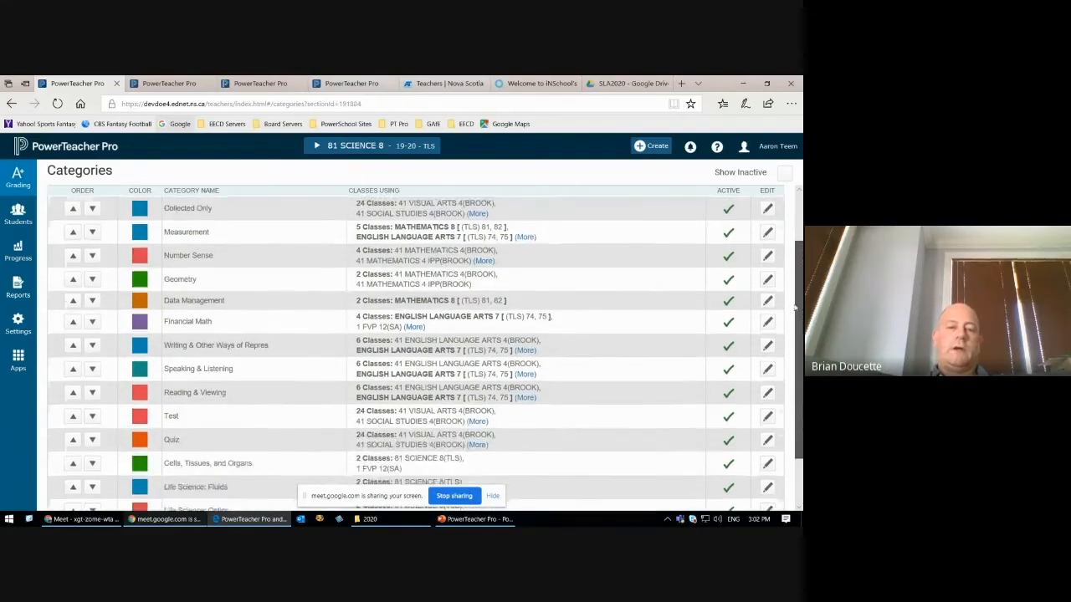
pyautogui.scroll(3, 796, 287)
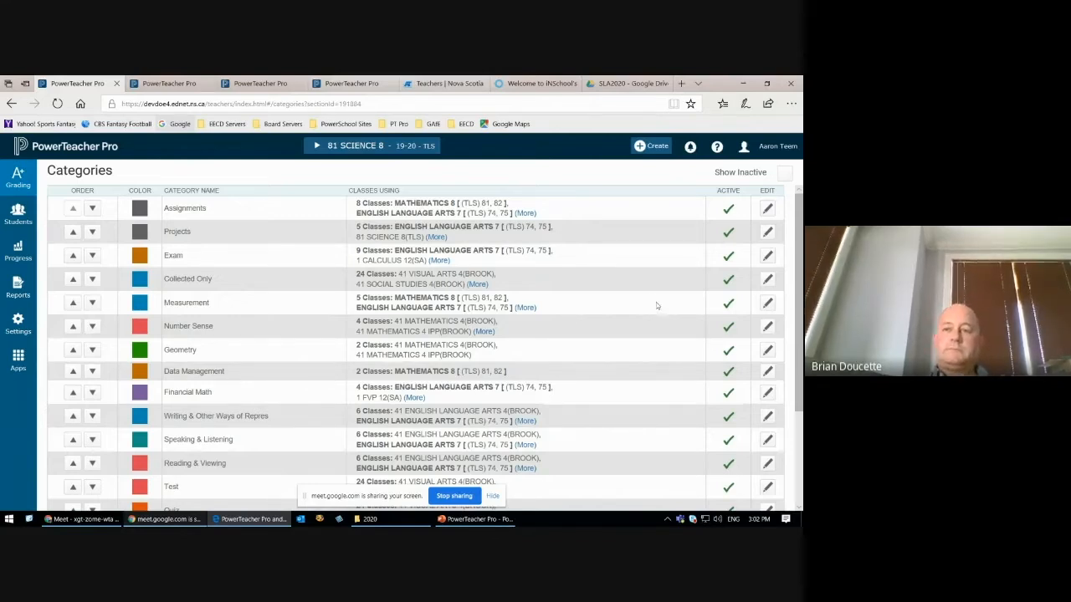
# Step: Highlight the four science categories, from Cells, Tissues, and Organs through Earth and Space, at the end of the list
pyautogui.scroll(-1, 799, 281)
pyautogui.moveTo(800, 280); pyautogui.dragTo(799, 356)
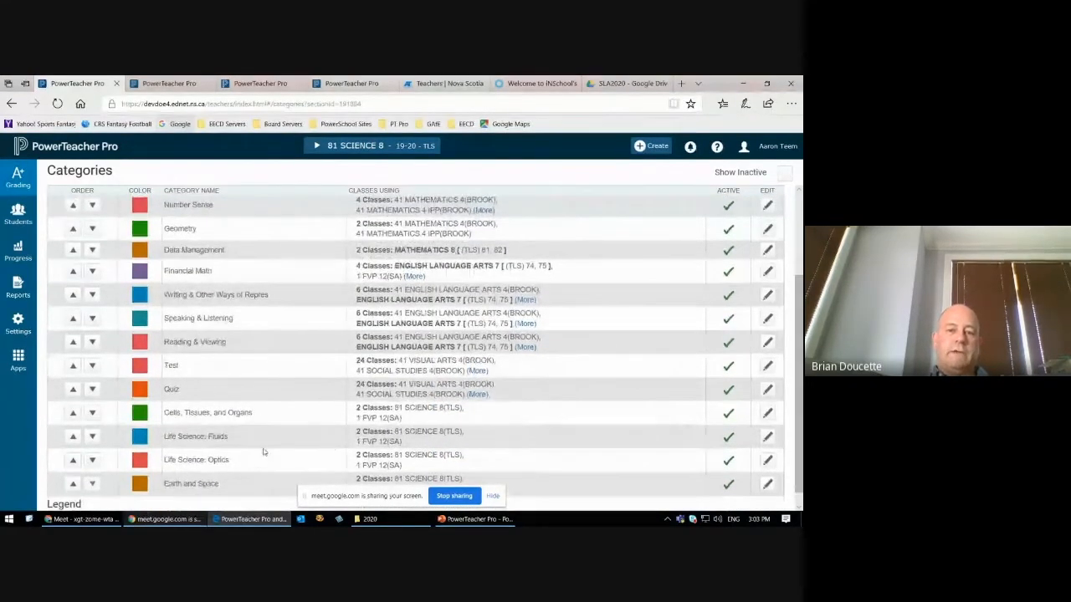
pyautogui.scroll(-1, 261, 448)
pyautogui.moveTo(164, 397); pyautogui.dragTo(243, 465)
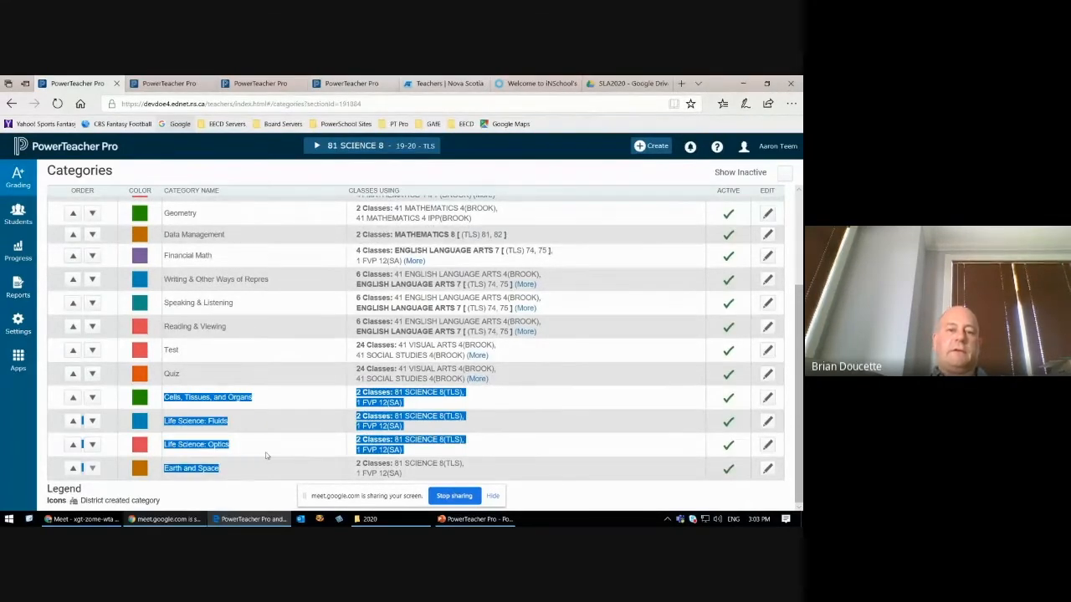
# Step: Highlight the Test and Quiz categories together with their classes and the Exam category name, and clear the highlight
pyautogui.click(266, 455)
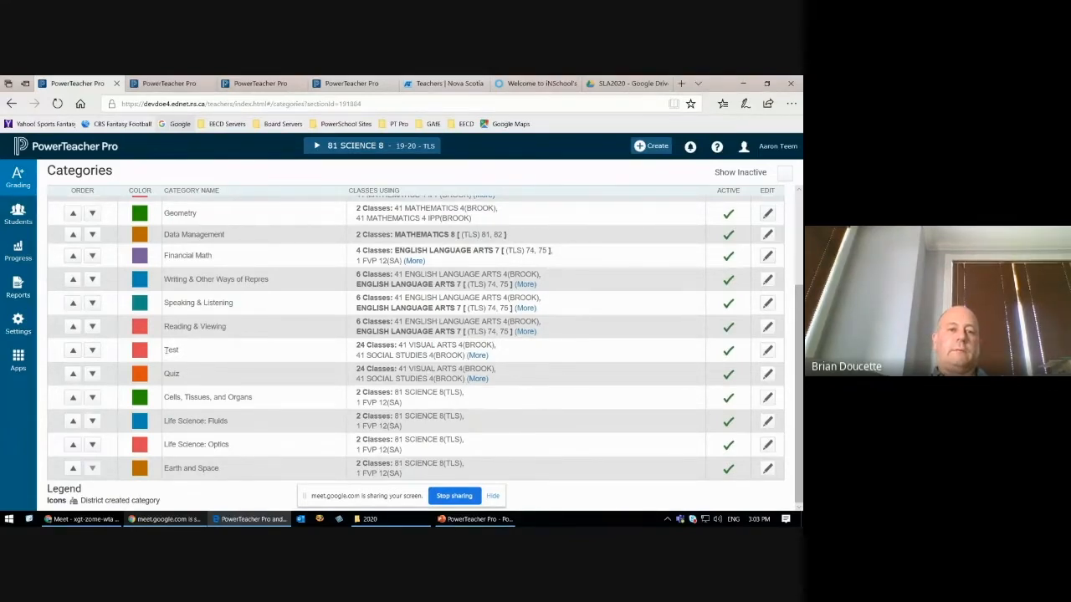
pyautogui.moveTo(165, 350); pyautogui.dragTo(226, 373)
pyautogui.scroll(3, 217, 368)
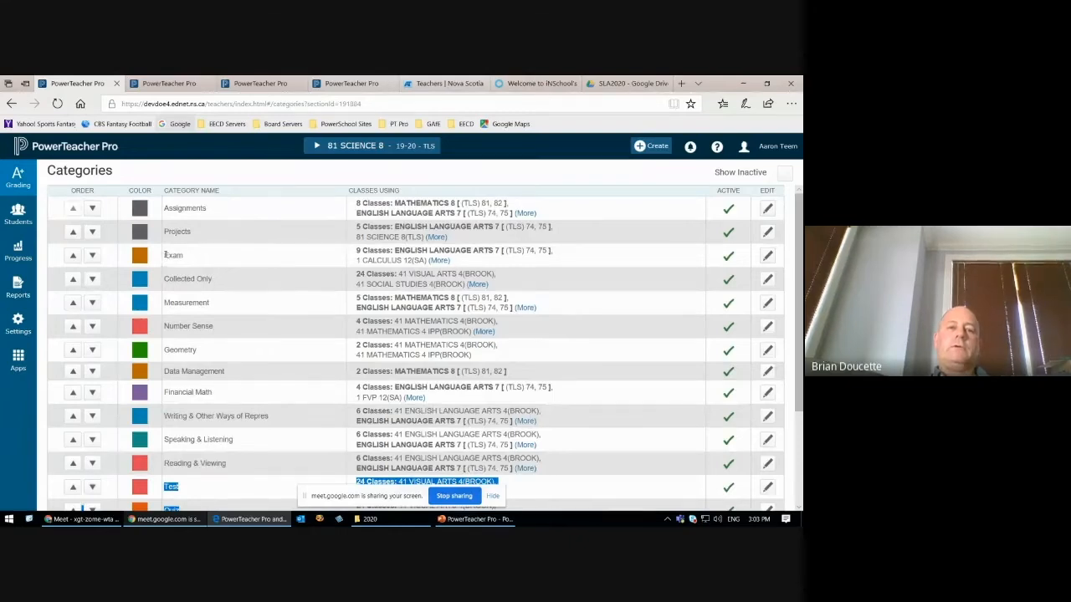
pyautogui.doubleClick(173, 255)
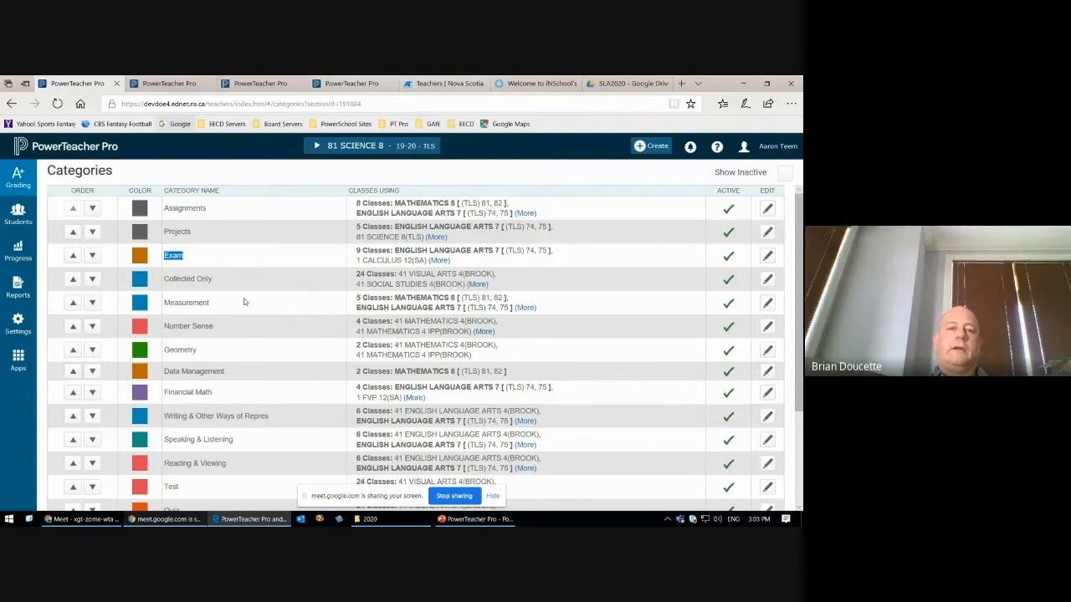
pyautogui.click(208, 257)
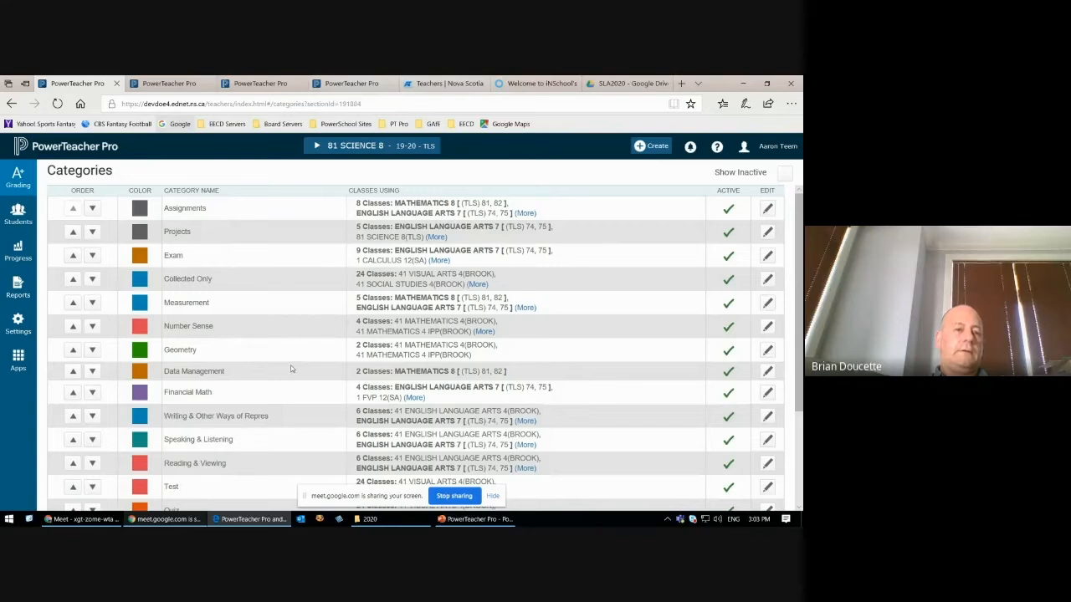
# Step: Open the T2 reporting term formula of 81 SCIENCE 8 in Traditional Grade Calculations for editing
pyautogui.click(13, 329)
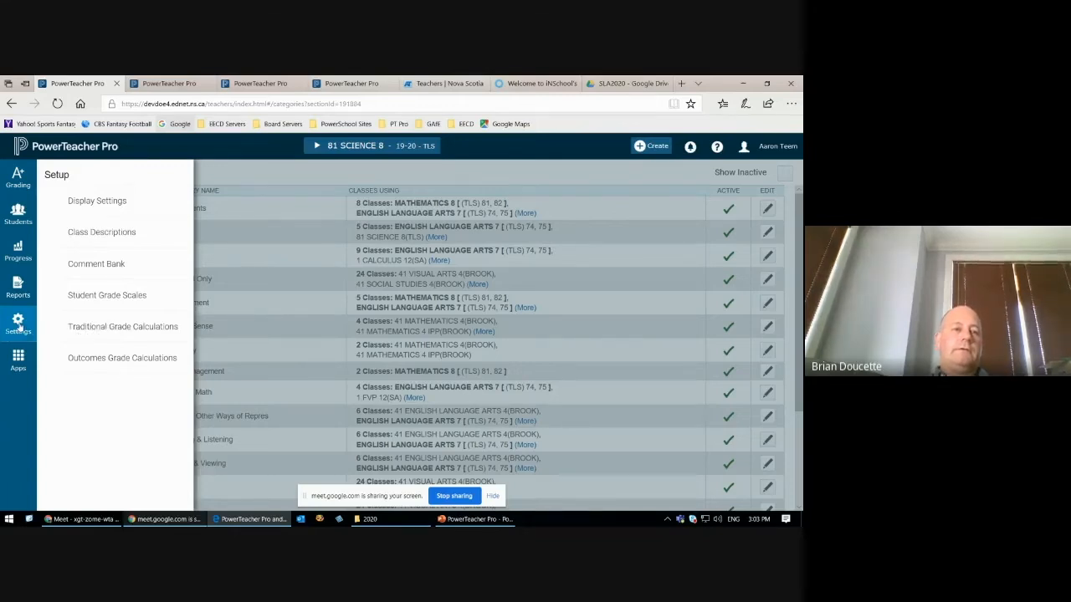
pyautogui.click(102, 327)
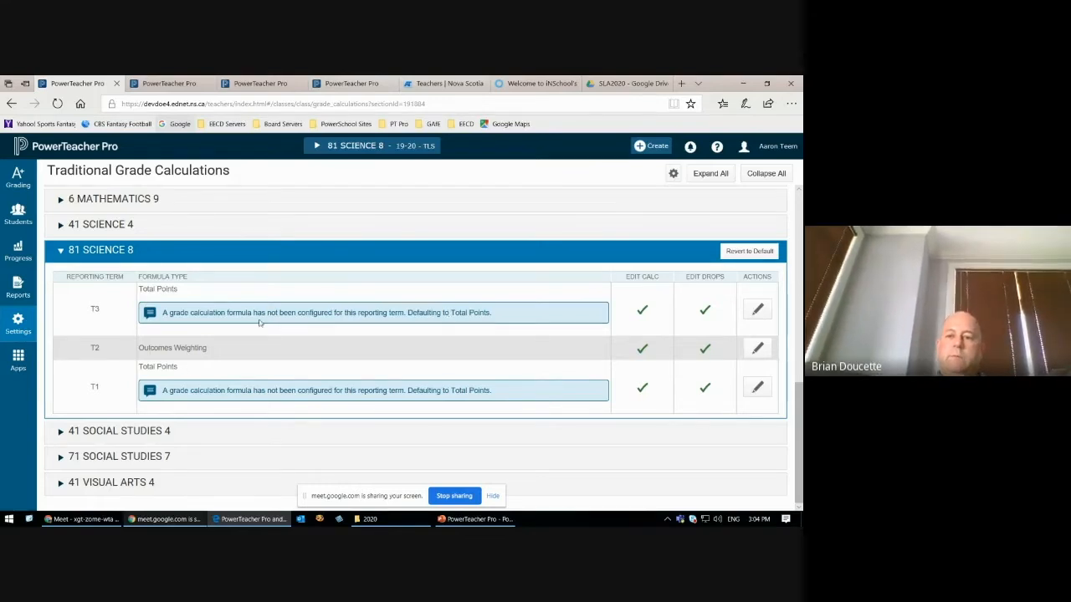
pyautogui.click(758, 348)
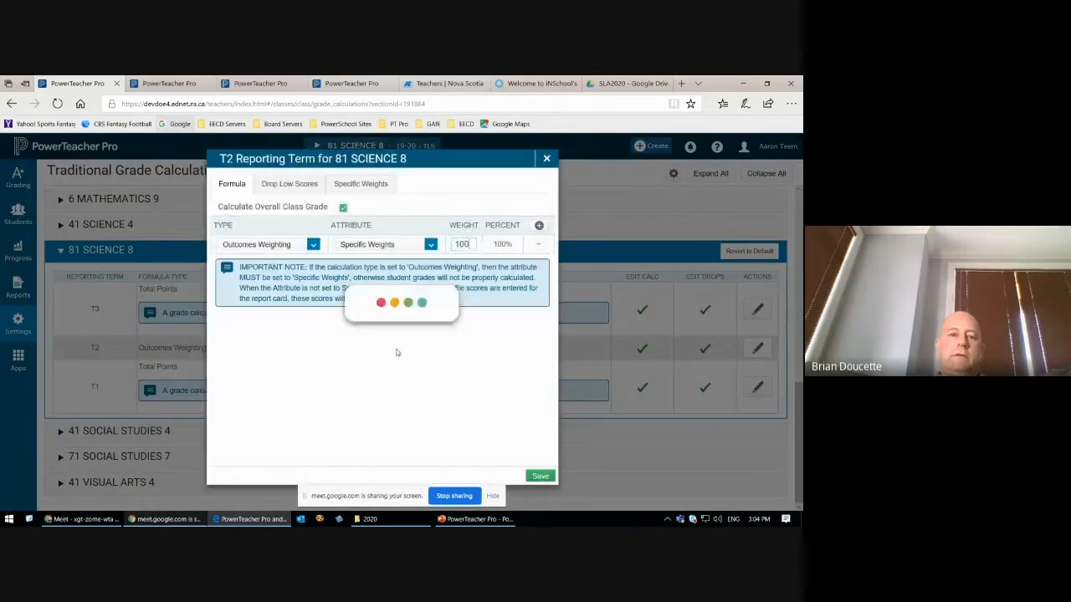
# Step: Set the T2 formula type to Category Weighting and open the list of categories available as its attribute
pyautogui.click(311, 246)
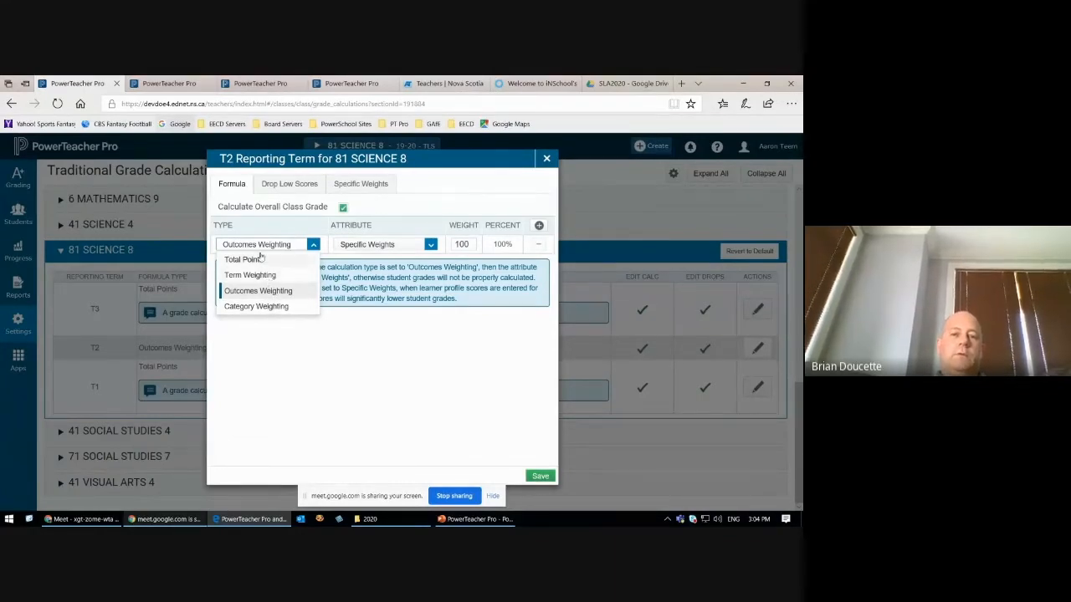
pyautogui.click(265, 307)
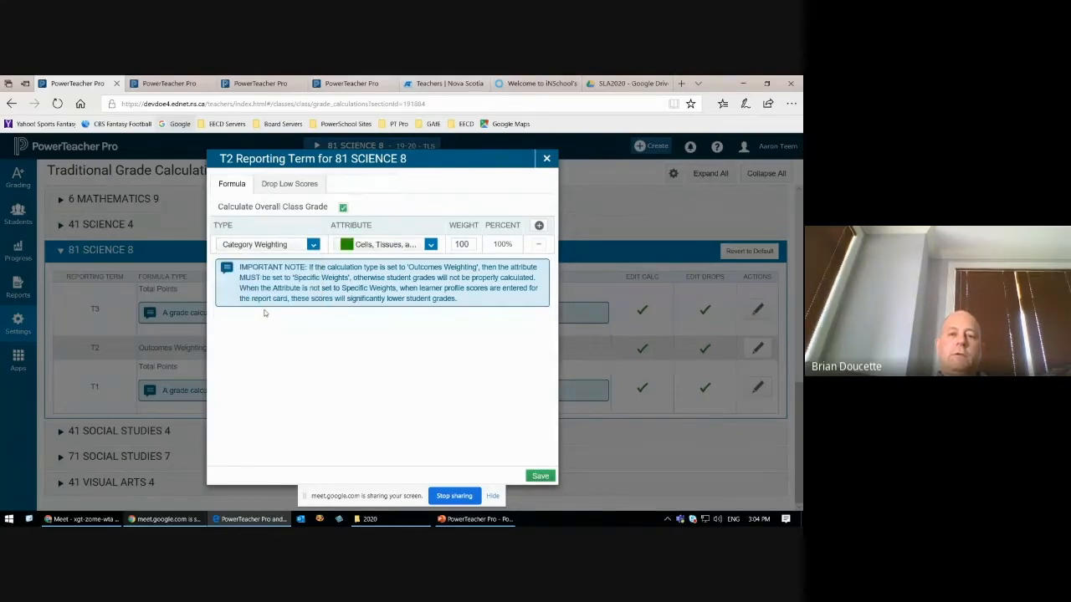
pyautogui.click(430, 247)
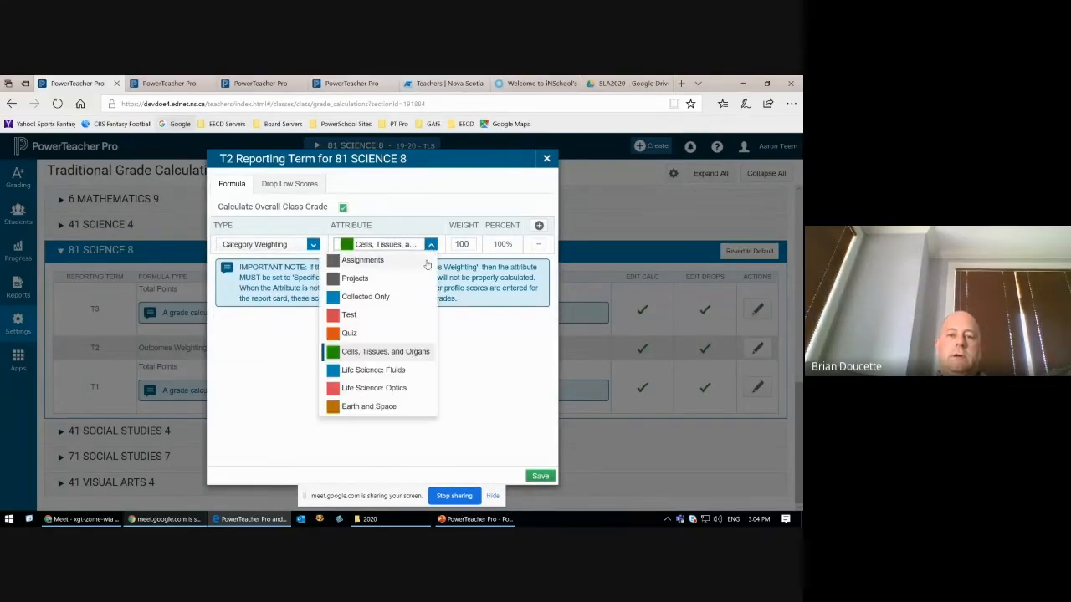
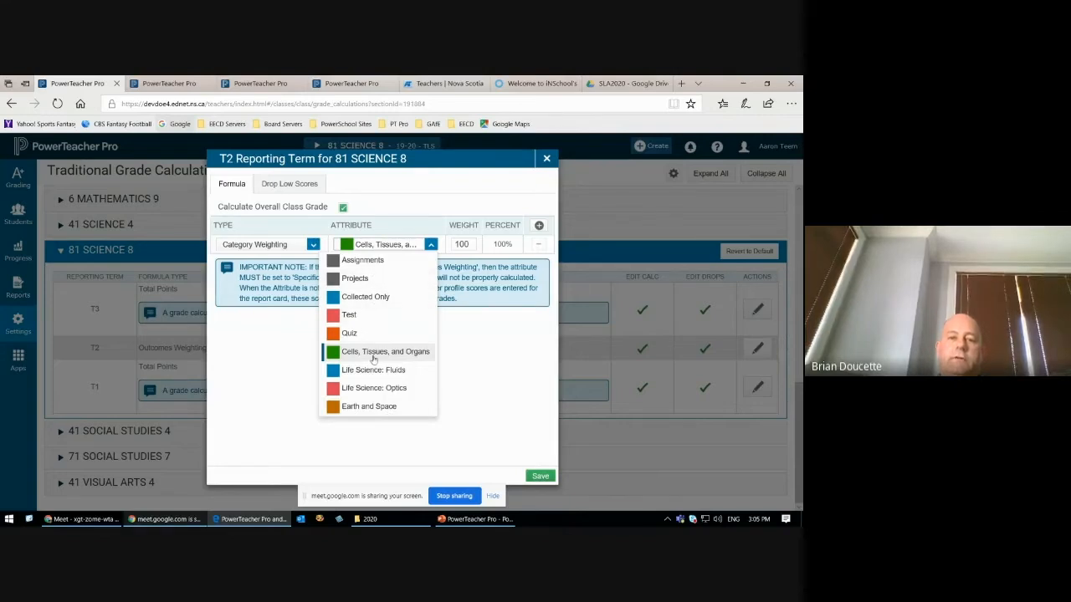
# Step: Choose Cells, Tissues, and Organs as the attribute of the T2 Category Weighting row and set its weight to 25
pyautogui.click(387, 352)
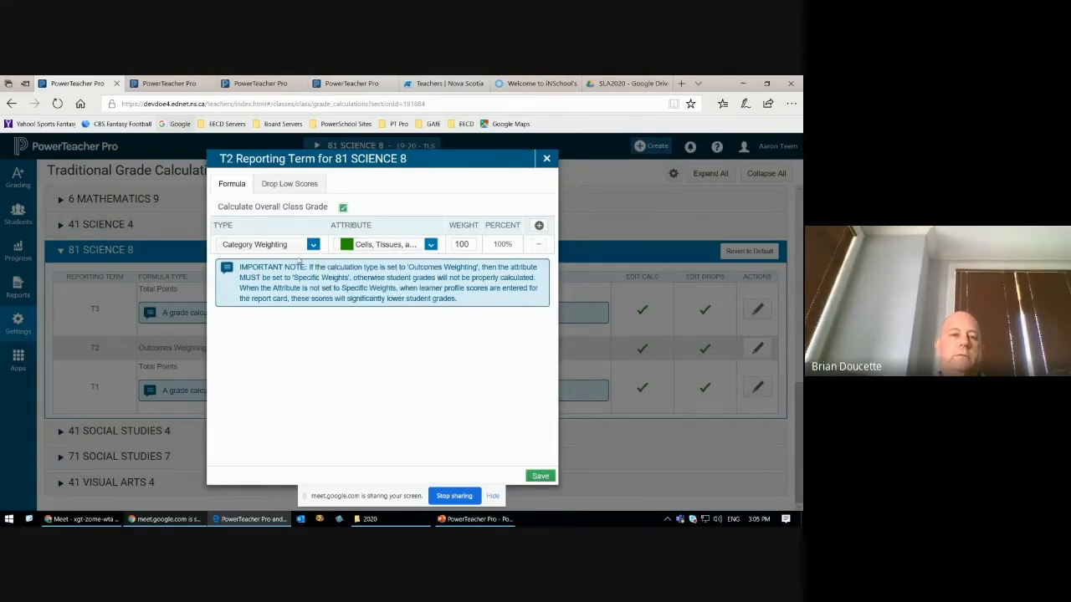
pyautogui.click(313, 246)
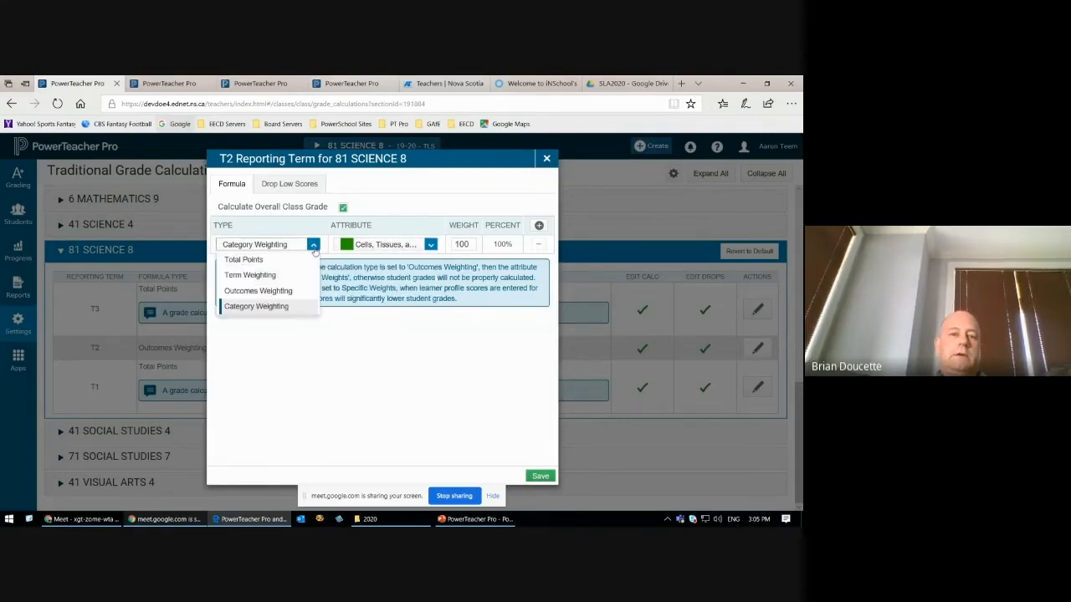
pyautogui.click(453, 198)
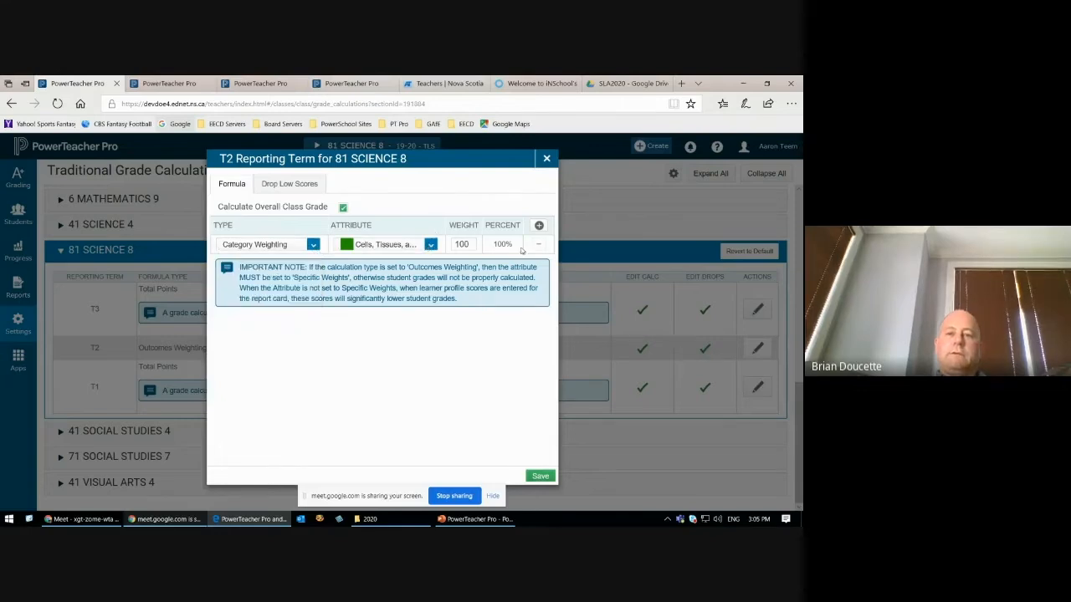
pyautogui.doubleClick(462, 243)
pyautogui.write('25')
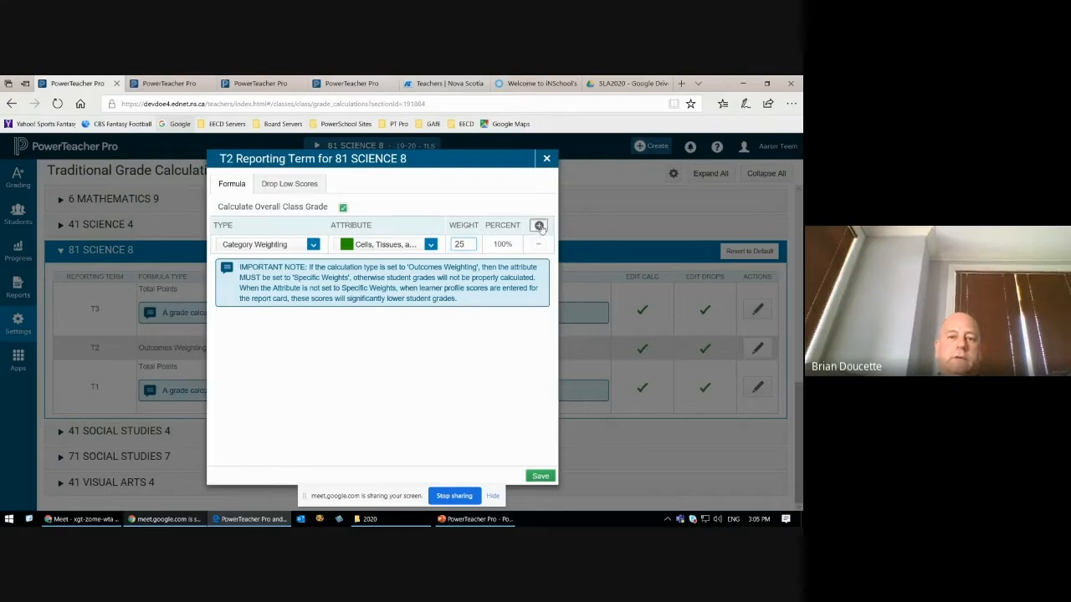
# Step: Add a second Category Weighting row to the T2 formula for Life Science: Fluids with a weight of 25
pyautogui.click(539, 225)
pyautogui.click(311, 262)
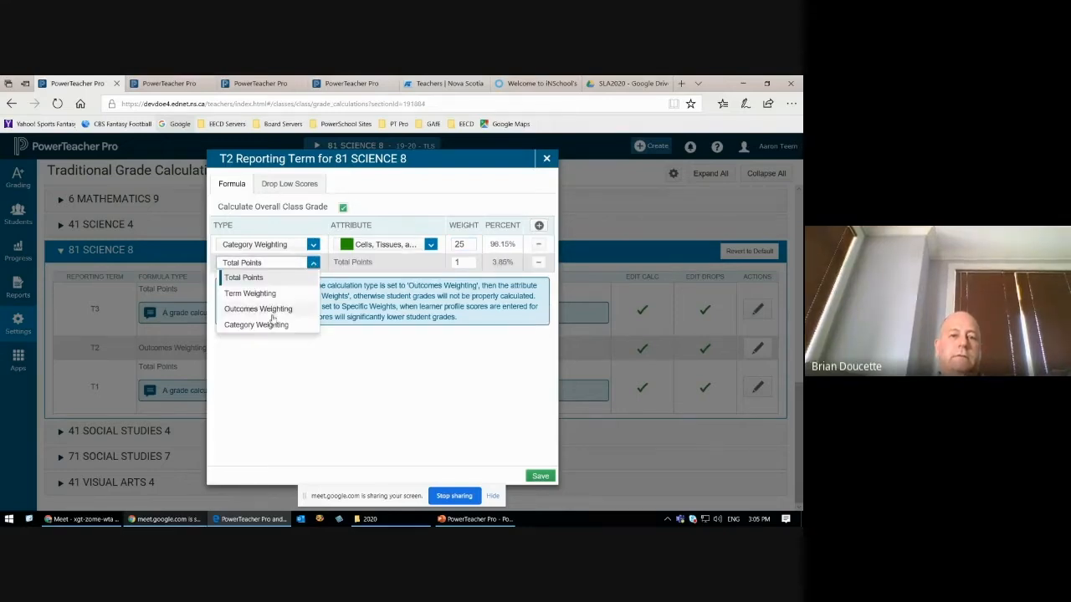
pyautogui.click(265, 324)
pyautogui.click(431, 262)
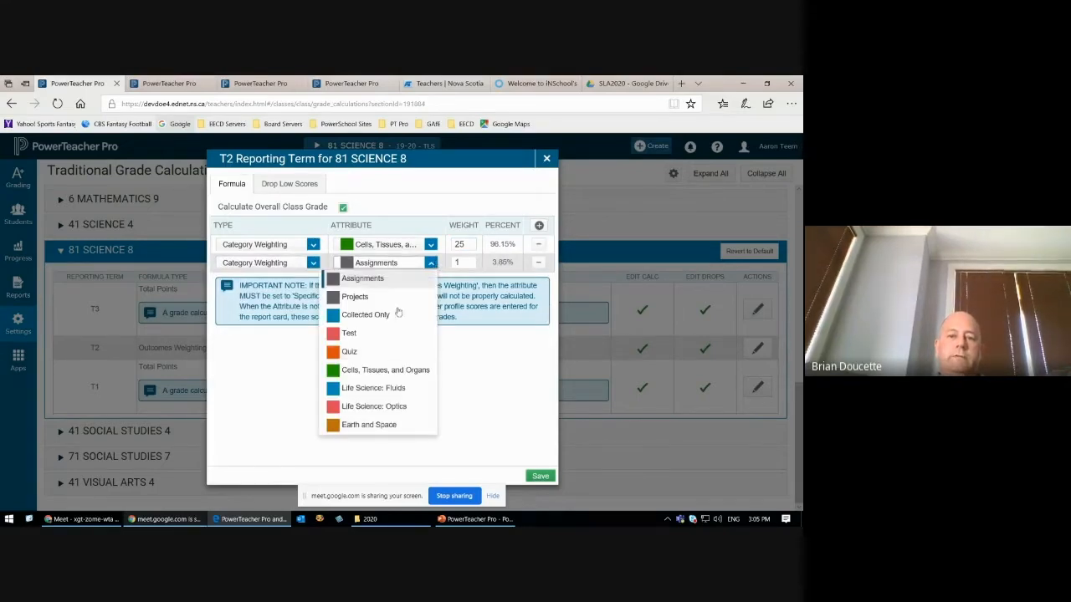
pyautogui.click(368, 388)
pyautogui.doubleClick(465, 263)
pyautogui.write('25')
# Step: Add a third Category Weighting row to the T2 formula for Life Science: Optics with a weight of 25
pyautogui.click(539, 225)
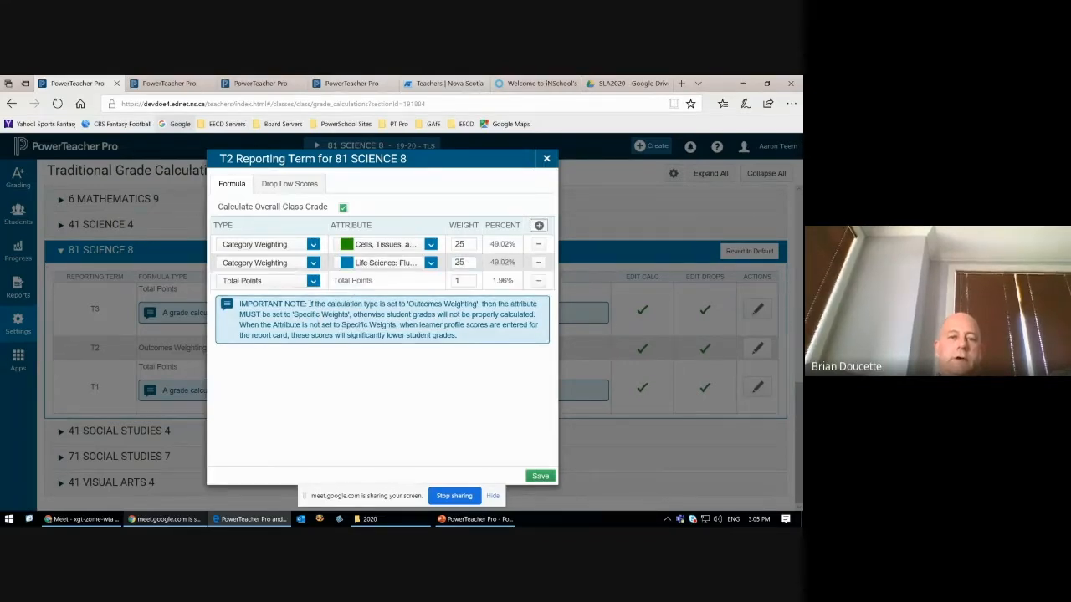
pyautogui.click(312, 281)
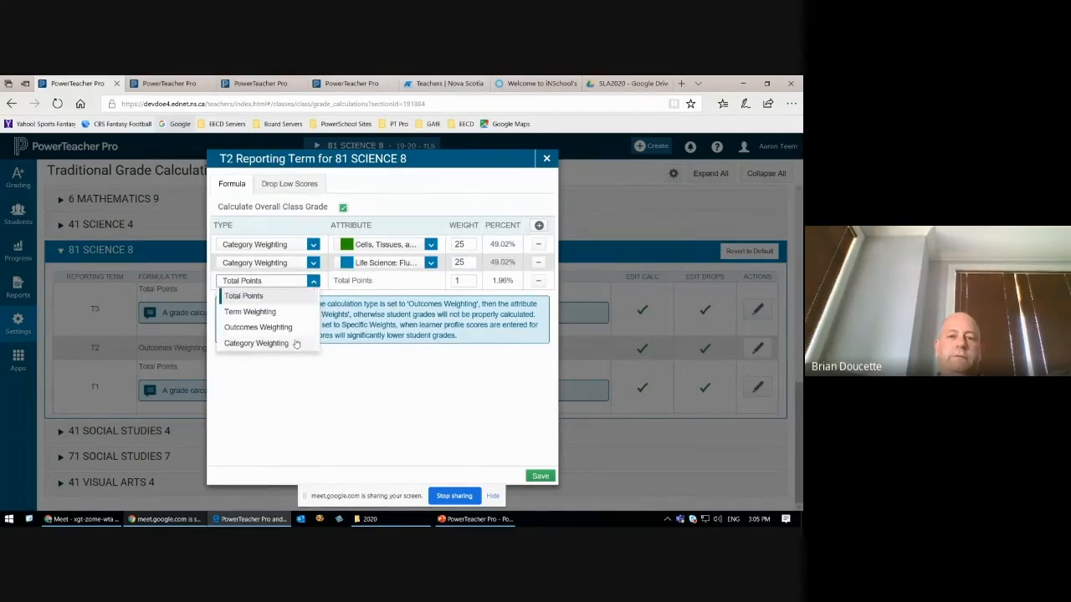
pyautogui.click(297, 343)
pyautogui.click(412, 284)
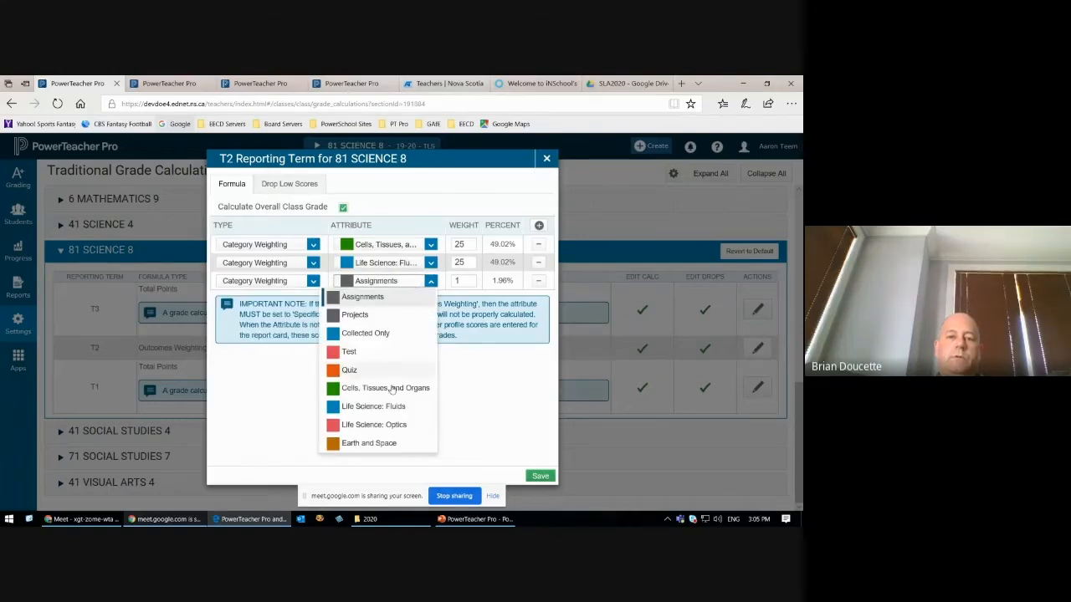
pyautogui.click(383, 427)
pyautogui.click(469, 284)
pyautogui.write('25')
# Step: Add a fourth Category Weighting row for Earth and Space with a weight of 25, and save the T2 formula
pyautogui.click(537, 226)
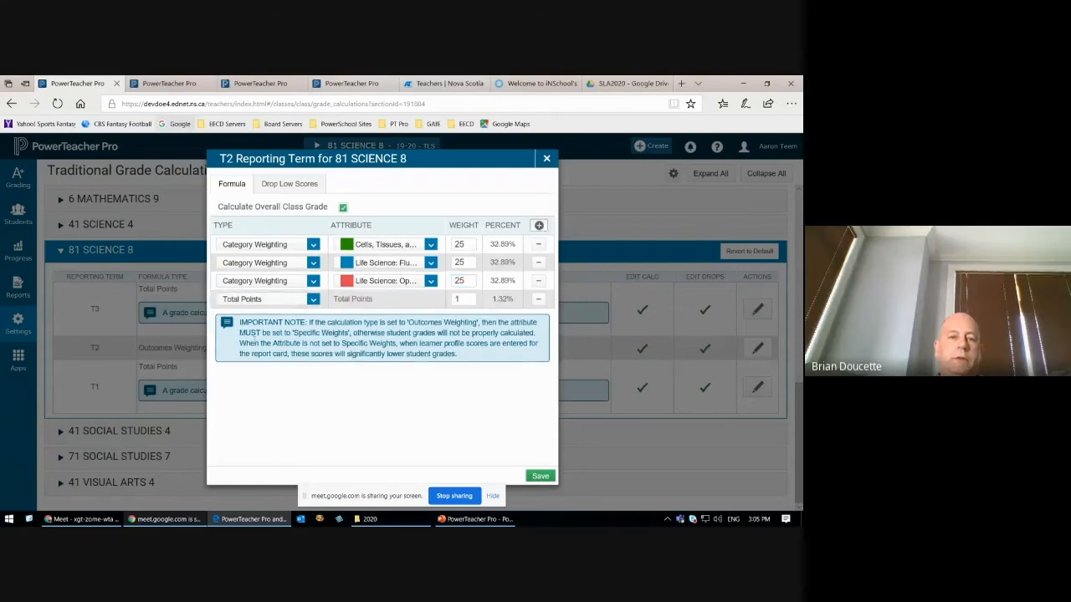
pyautogui.click(268, 298)
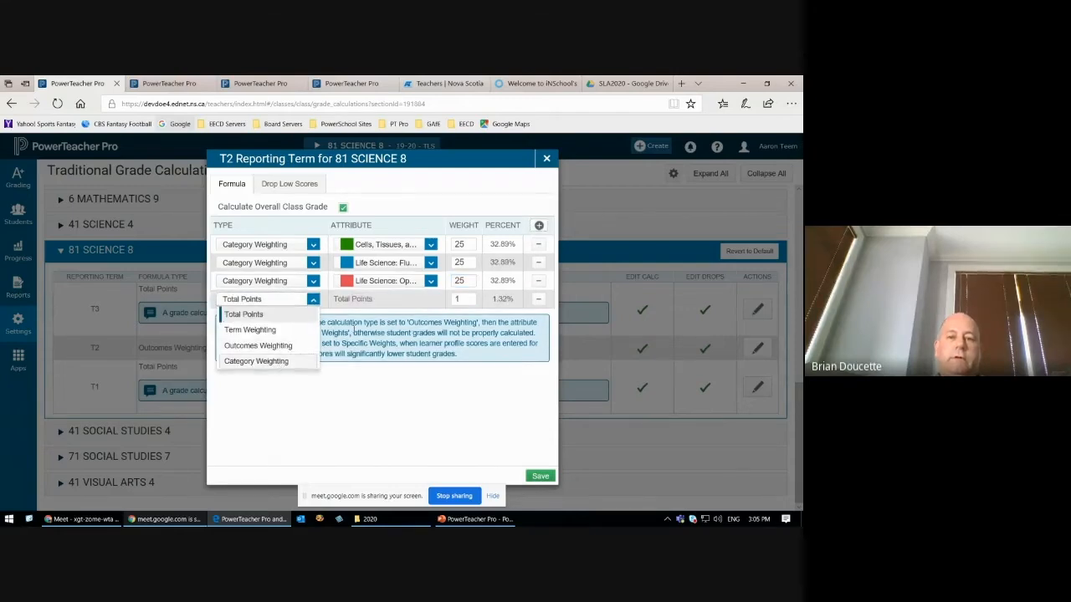
pyautogui.click(259, 359)
pyautogui.click(392, 299)
pyautogui.click(395, 460)
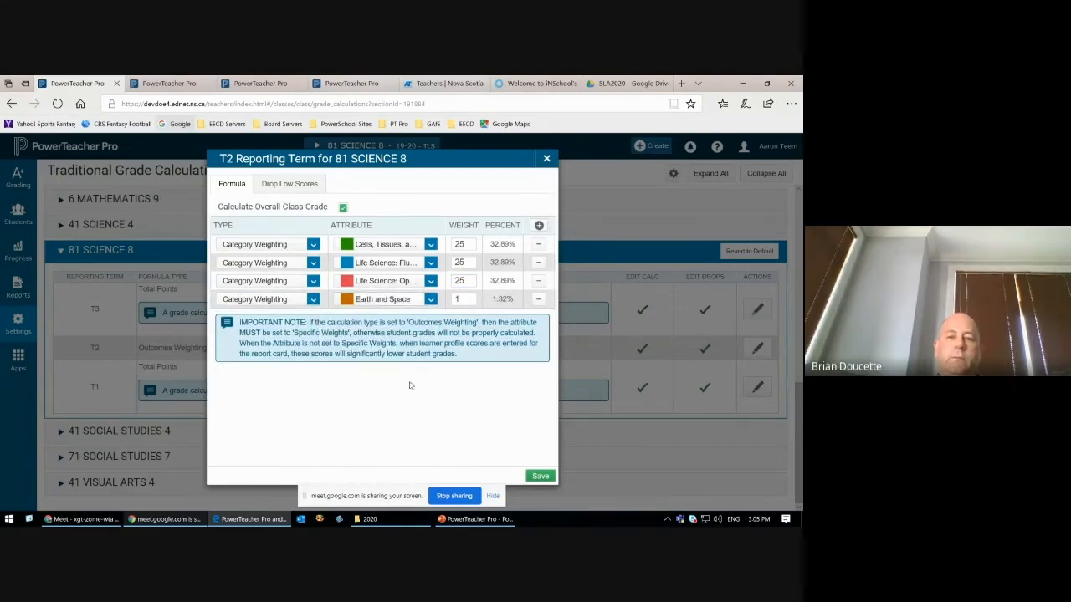
pyautogui.doubleClick(463, 301)
pyautogui.write('25')
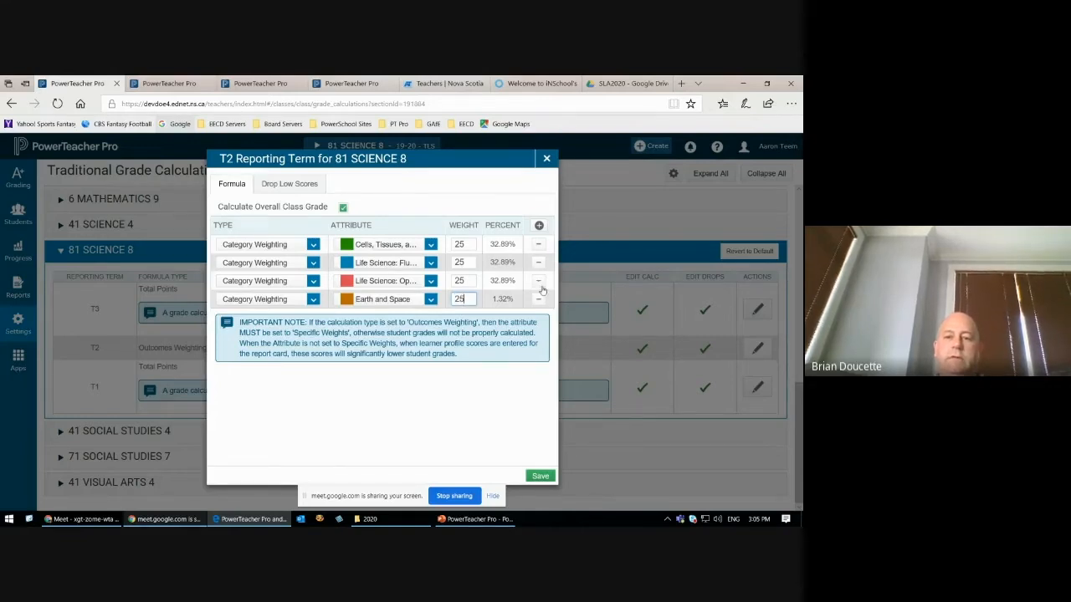
pyautogui.click(478, 421)
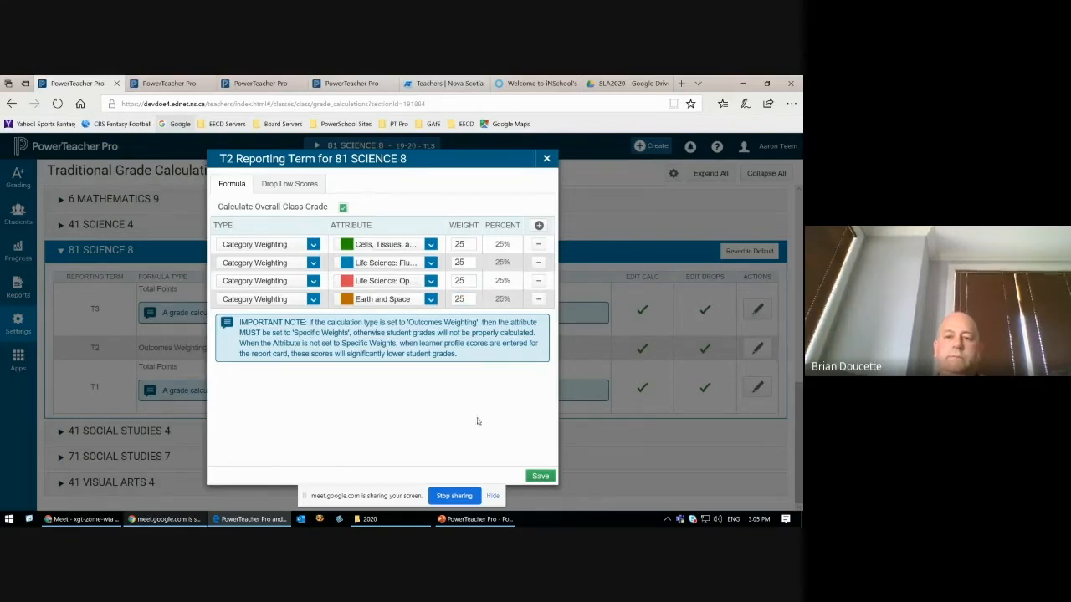
pyautogui.click(540, 476)
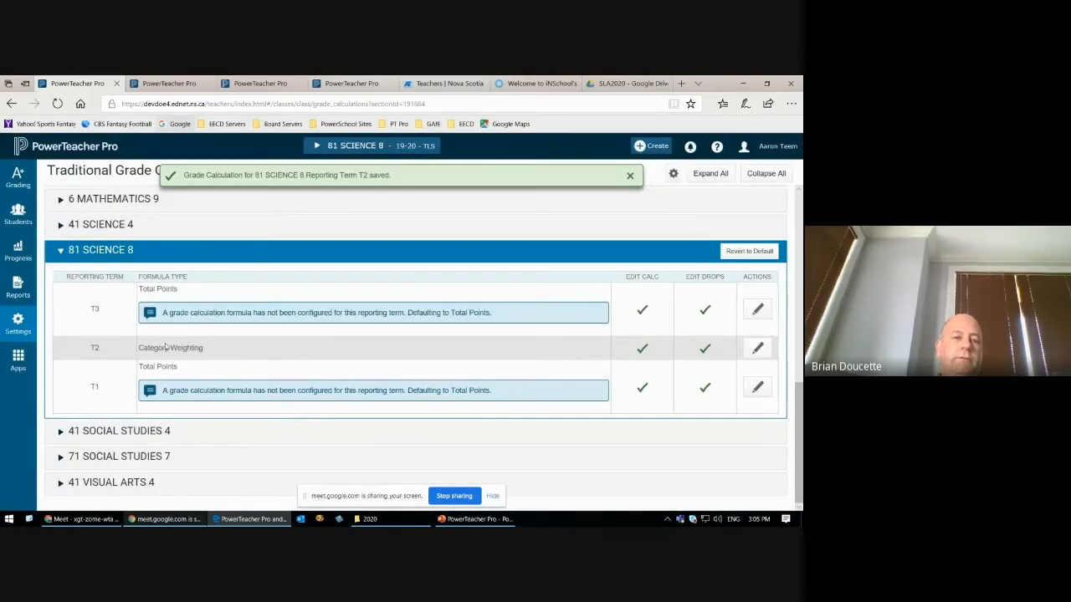
# Step: Highlight the T2 formula type of 81 SCIENCE 8, and view the T2 and T3 formulas without changing them
pyautogui.moveTo(139, 348); pyautogui.dragTo(207, 356)
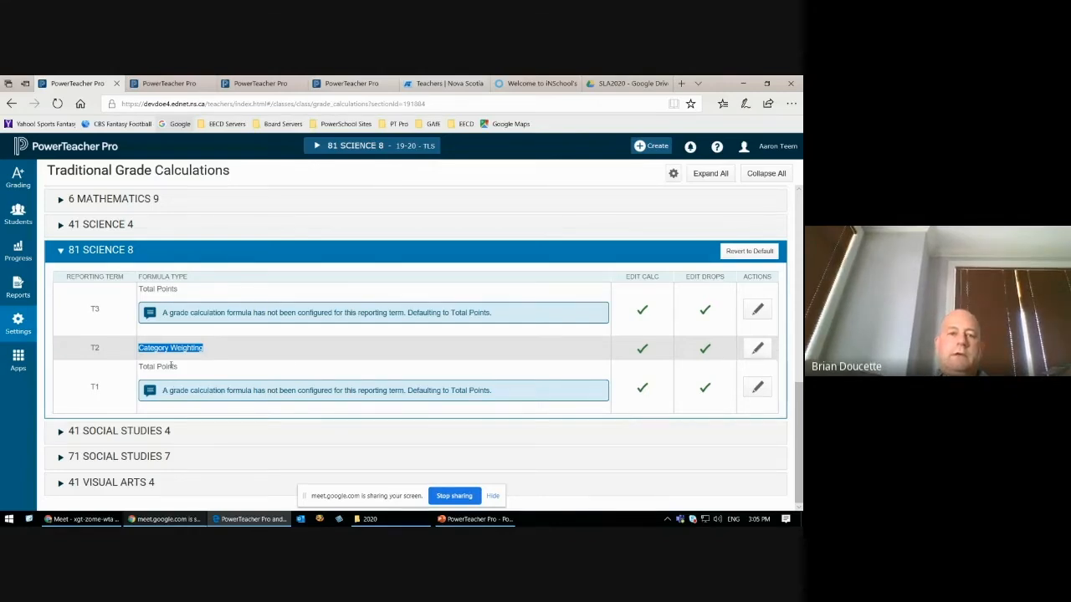
pyautogui.click(759, 349)
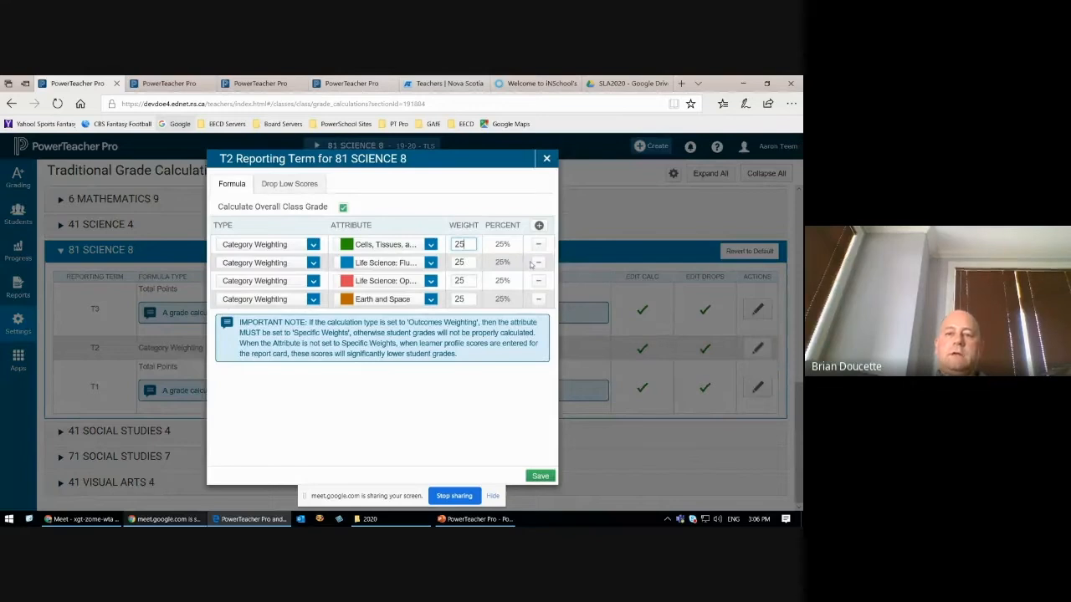
pyautogui.click(547, 158)
pyautogui.click(758, 311)
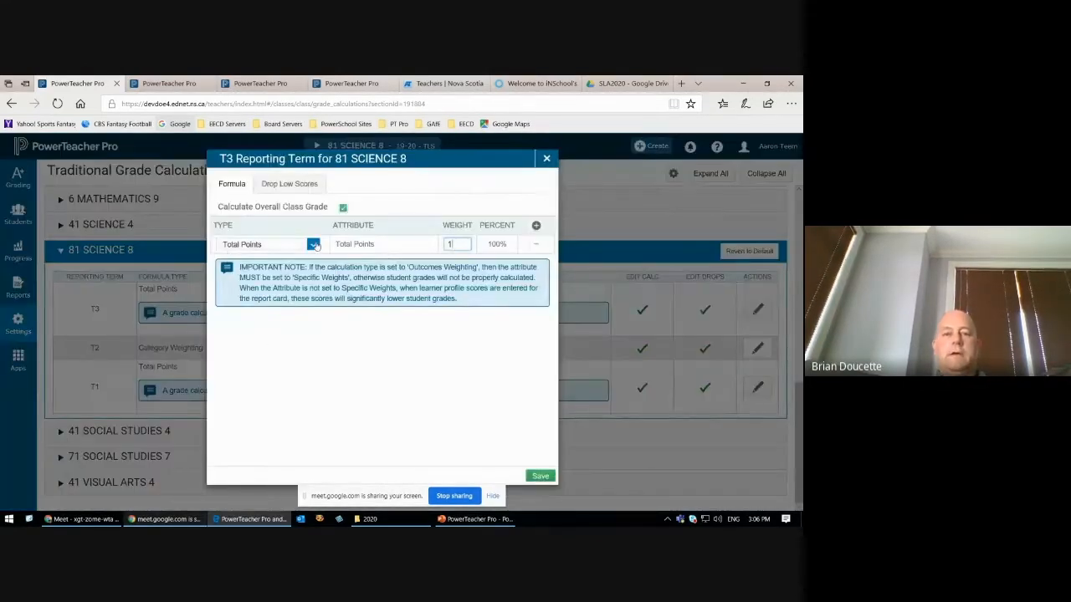
pyautogui.click(546, 158)
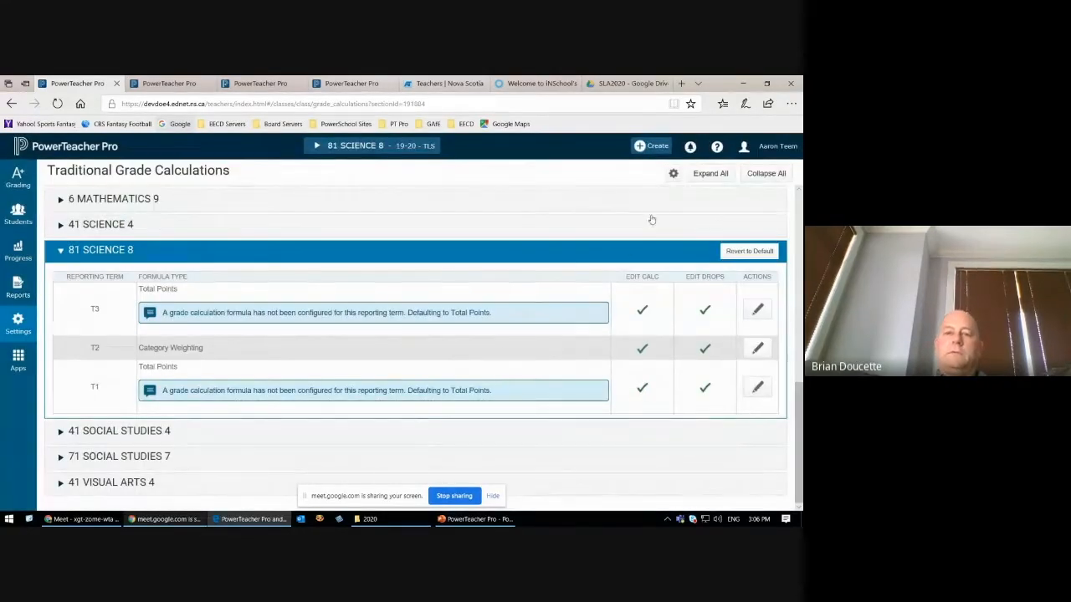
# Step: Highlight the Category Weighting entry of T2 again, and briefly expand and collapse 6 MATHEMATICS 9
pyautogui.tripleClick(144, 348)
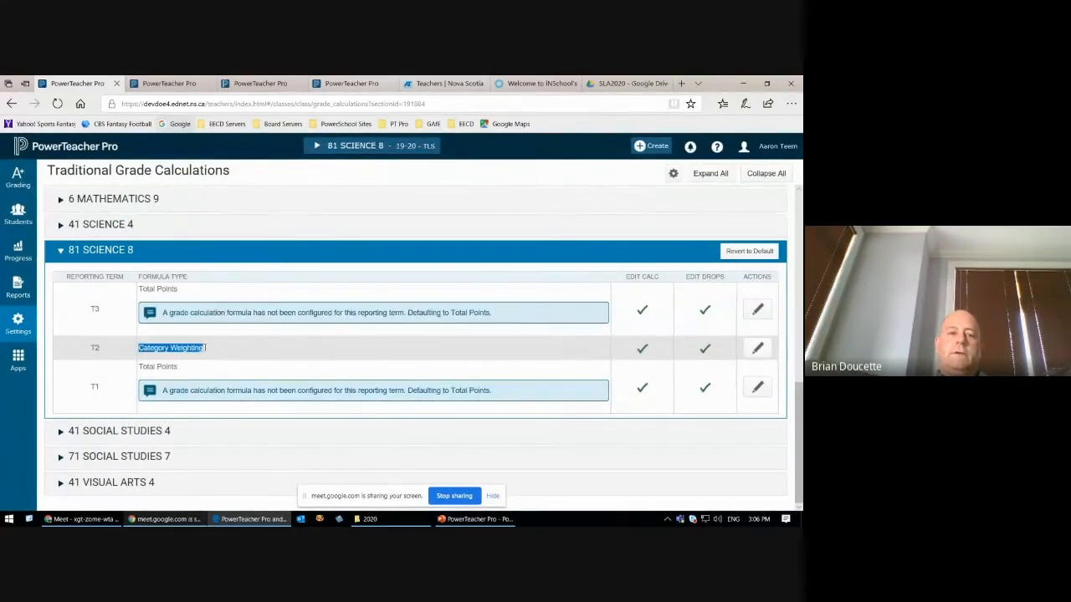
pyautogui.click(544, 200)
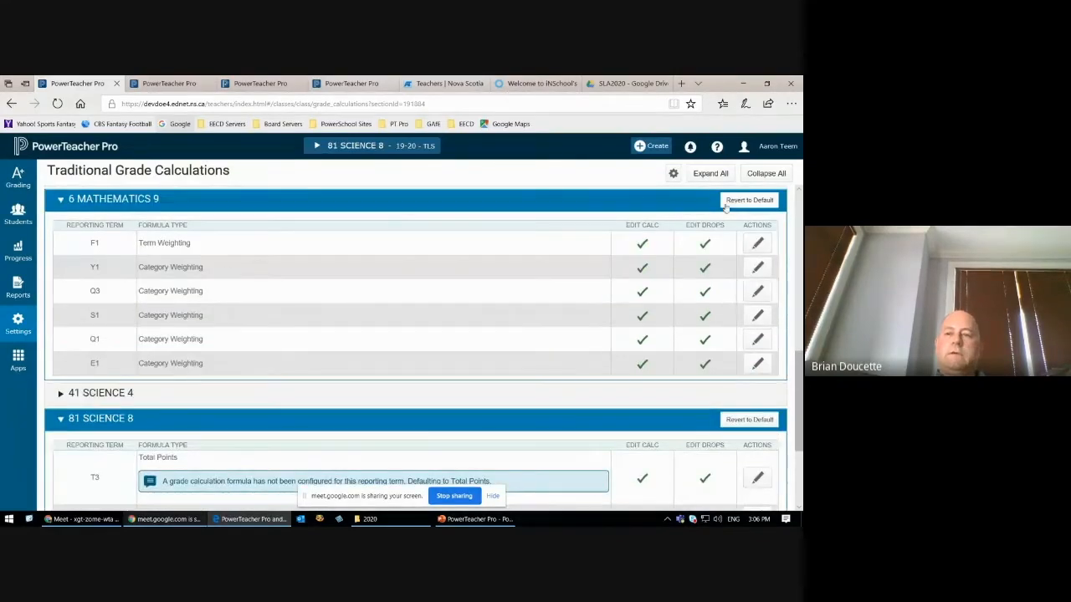
pyautogui.click(607, 206)
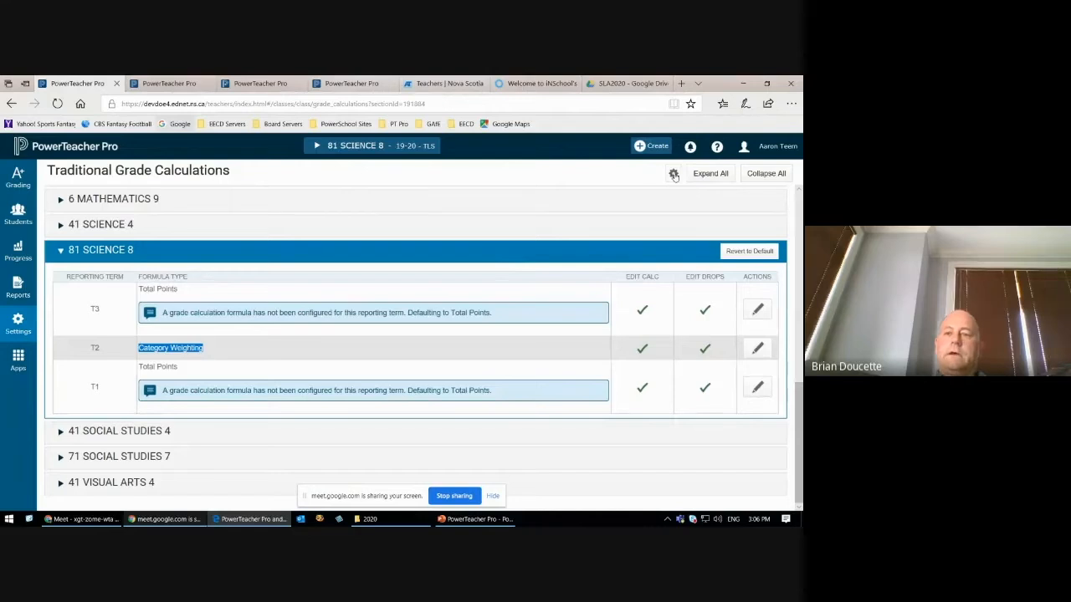
# Step: Start copying traditional grade calculations within a class, with 81 SCIENCE 8 as the source class and T2 (Category Weighting) as the source term
pyautogui.click(673, 175)
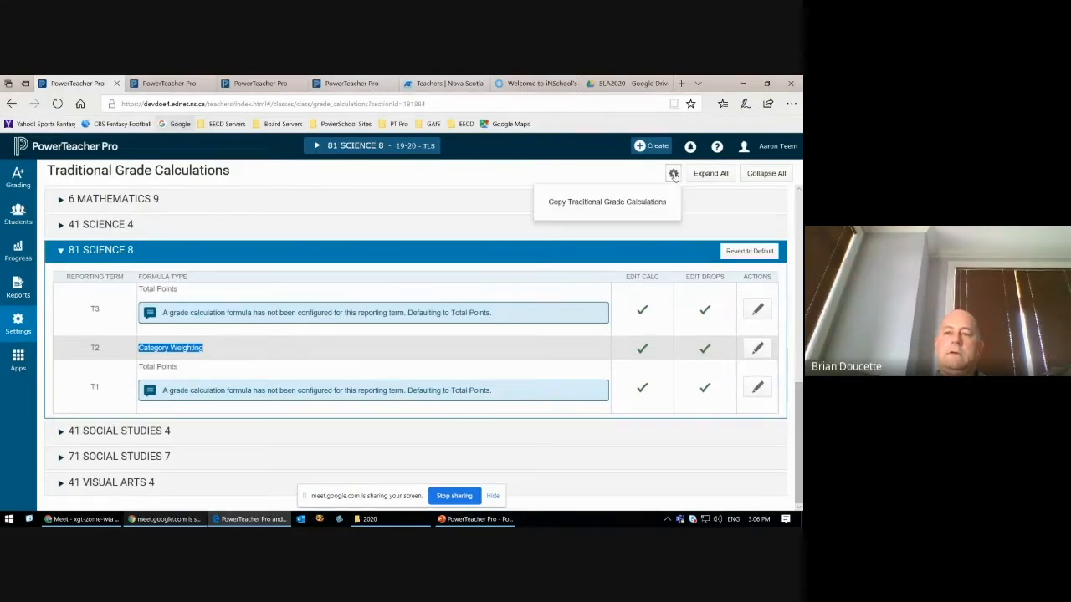
pyautogui.click(594, 204)
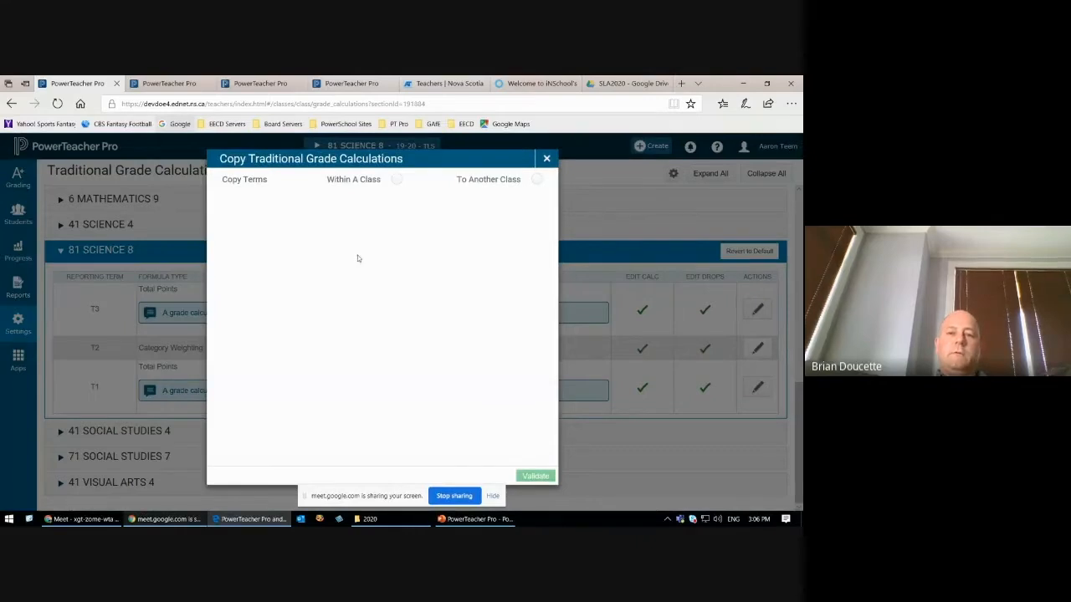
pyautogui.click(396, 181)
pyautogui.click(535, 216)
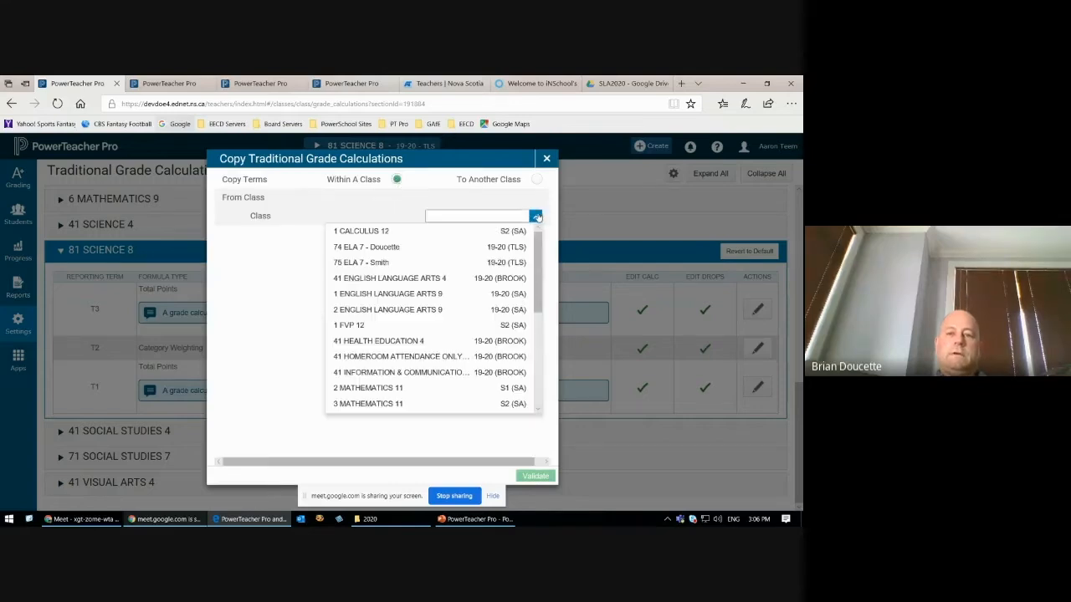
pyautogui.moveTo(538, 250); pyautogui.dragTo(534, 334)
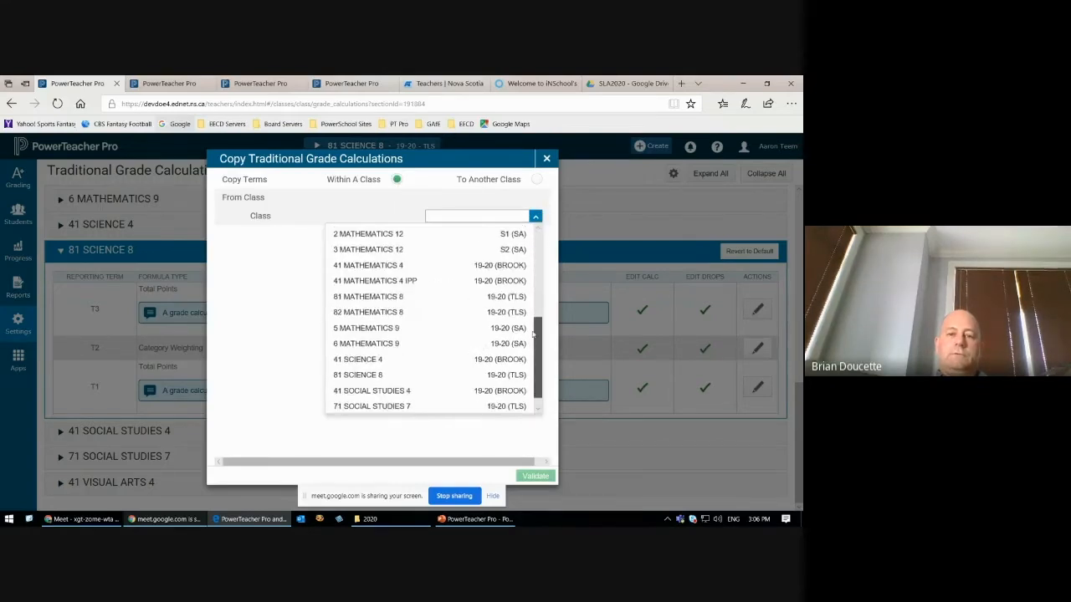
pyautogui.click(372, 374)
pyautogui.click(513, 235)
pyautogui.click(506, 252)
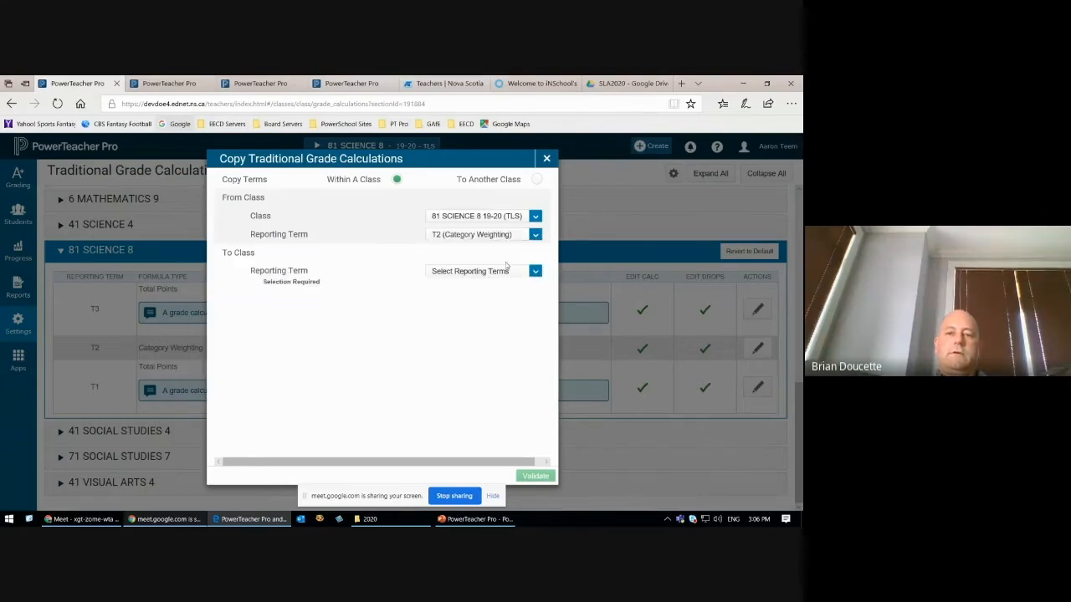
# Step: Select T3 and T1 as the destination reporting terms, keep Recalculate Final Grades enabled, then validate and run the copy
pyautogui.click(535, 271)
pyautogui.click(531, 286)
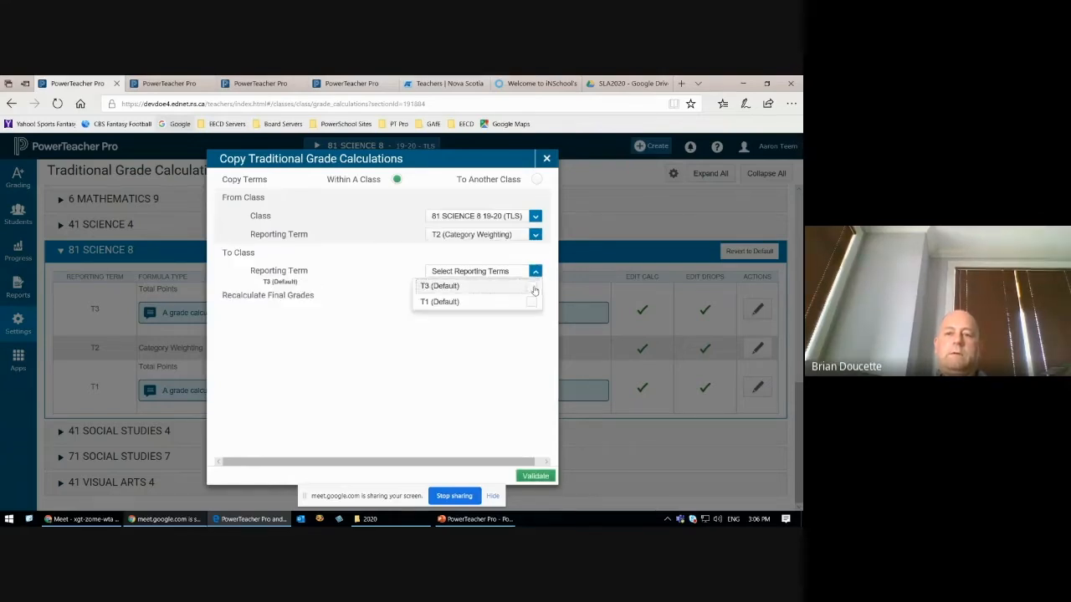
pyautogui.click(531, 302)
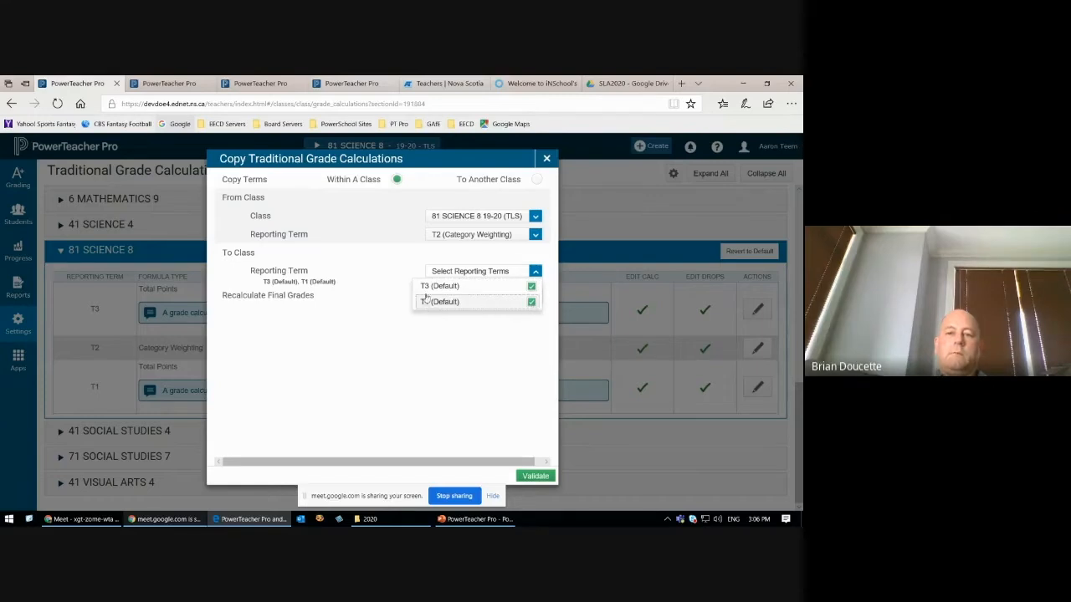
pyautogui.click(503, 383)
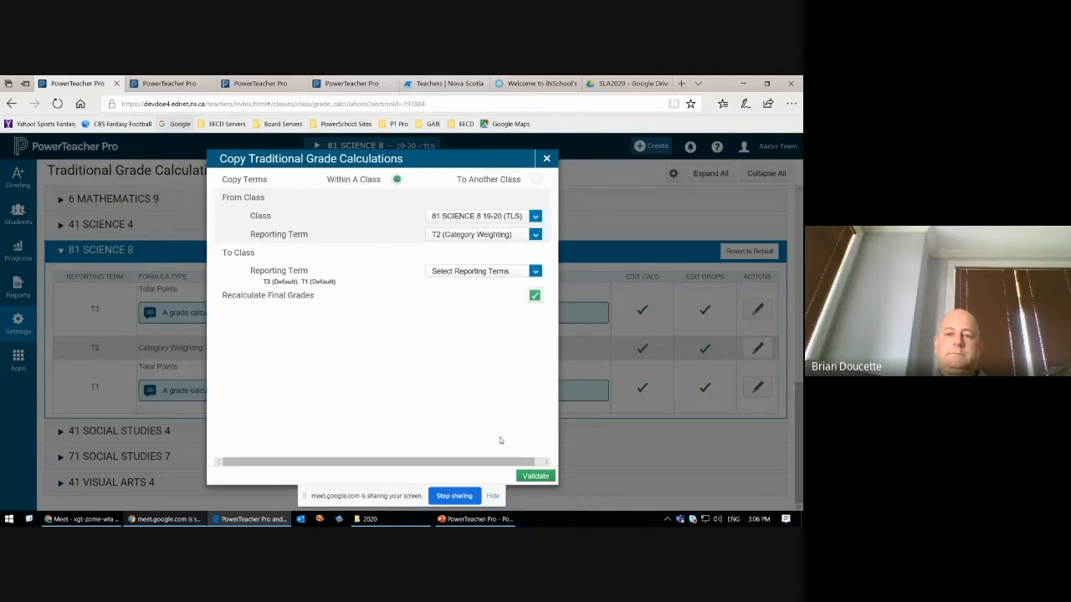
pyautogui.click(534, 476)
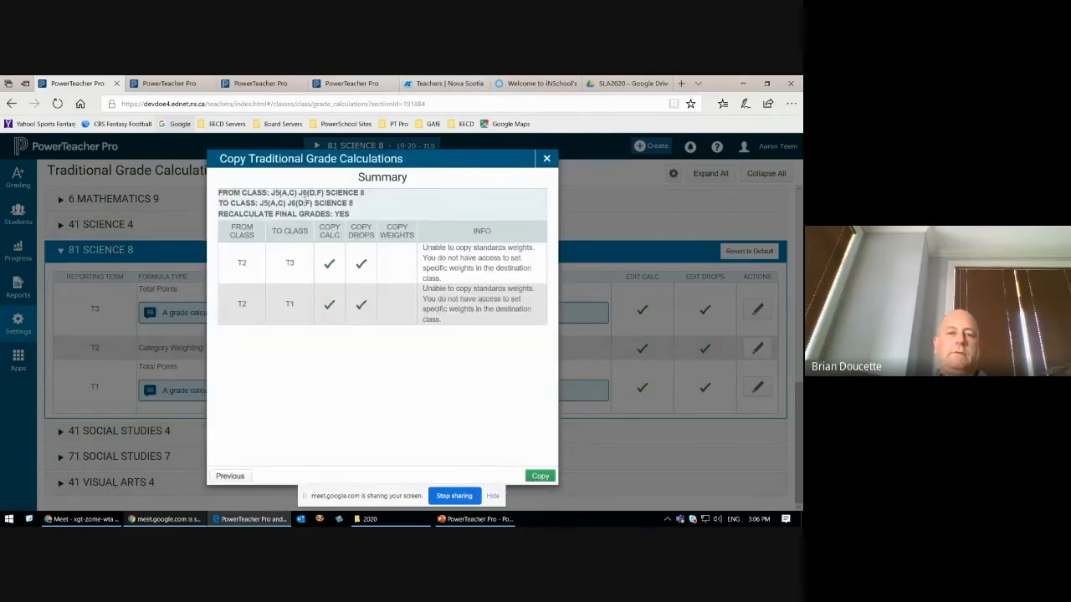
pyautogui.click(530, 477)
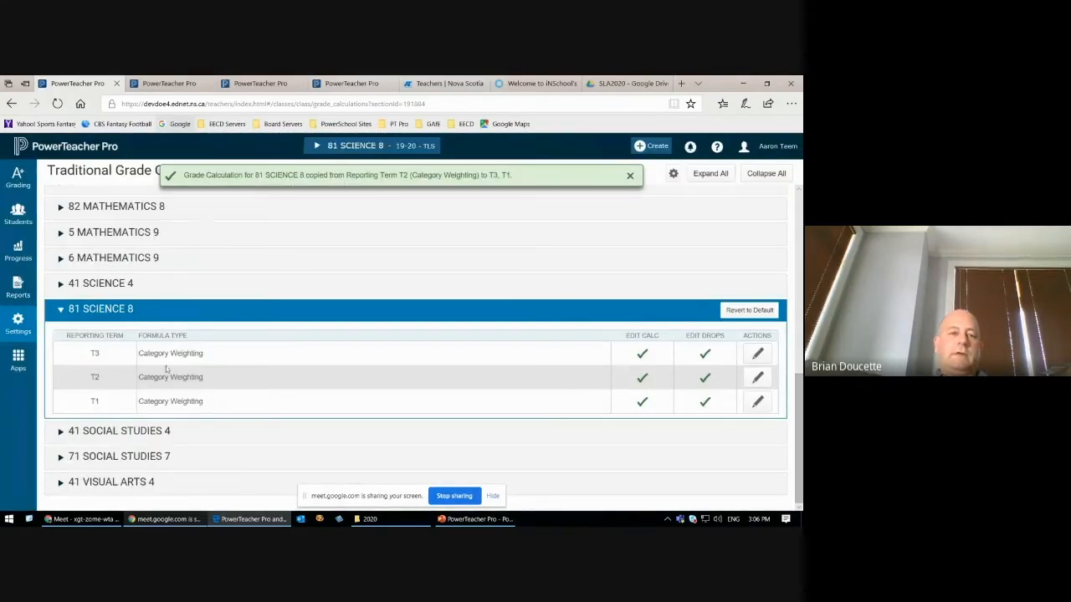
# Step: Highlight the formula types of T3 and T1 in 81 SCIENCE 8, and review the category weights in the T3 formula
pyautogui.moveTo(138, 353); pyautogui.dragTo(204, 353)
pyautogui.click(138, 403)
pyautogui.moveTo(138, 404); pyautogui.dragTo(192, 403)
pyautogui.click(277, 408)
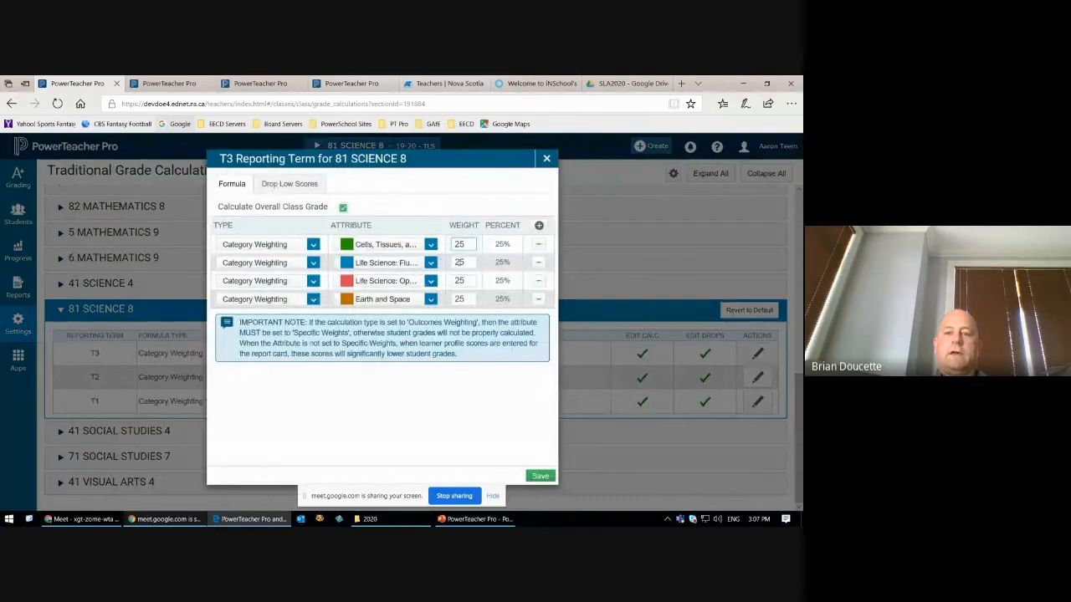
pyautogui.click(546, 159)
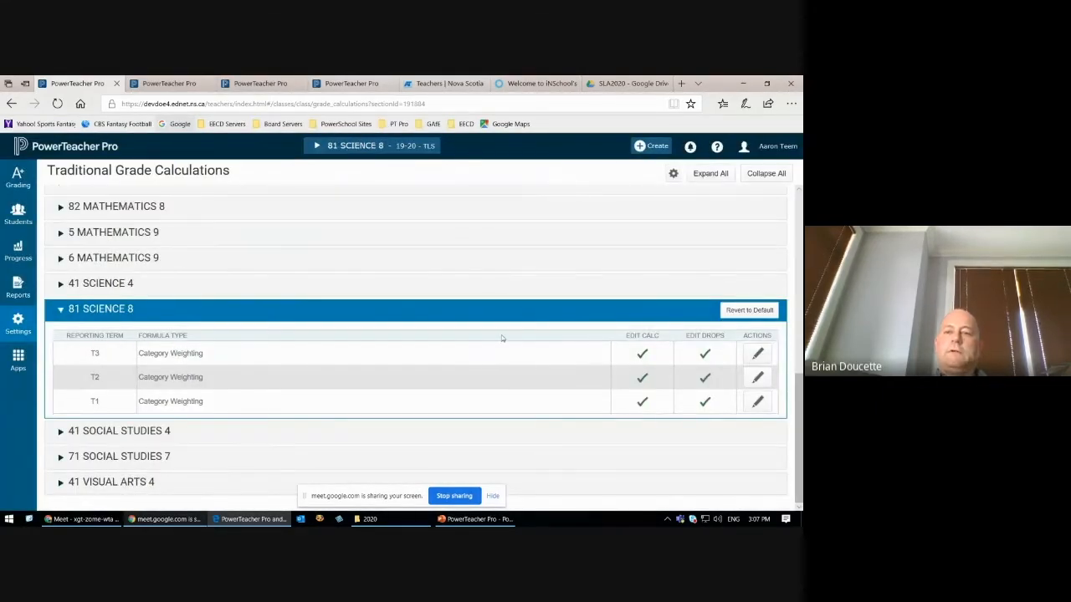
# Step: Start copying traditional grade calculations to another class, with 2019-2020 as the source term and 81 SCIENCE 8 as the source class
pyautogui.click(673, 173)
pyautogui.click(636, 206)
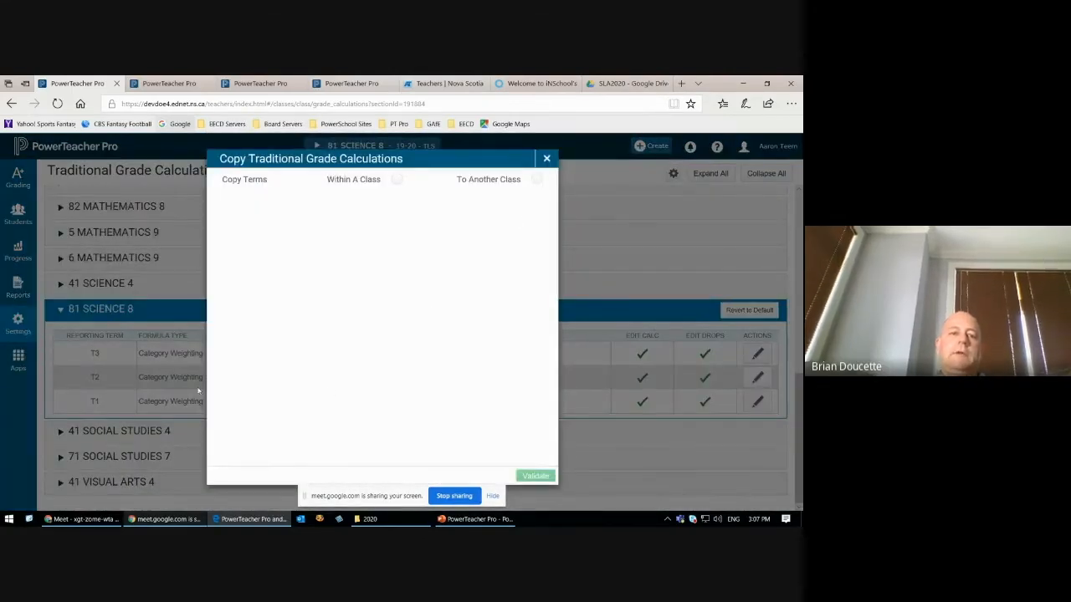
pyautogui.click(537, 179)
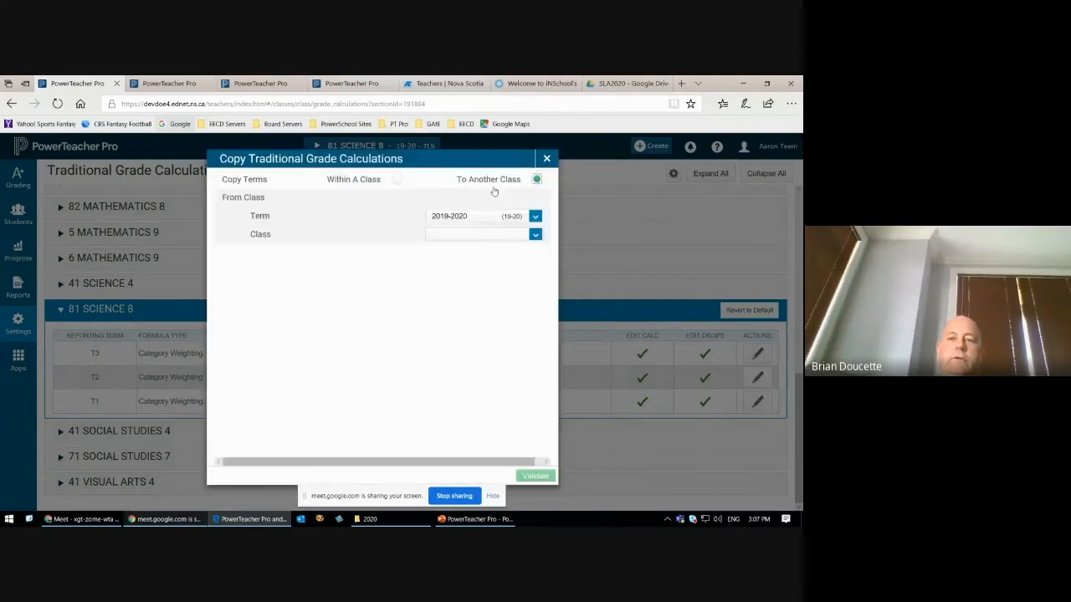
pyautogui.click(535, 216)
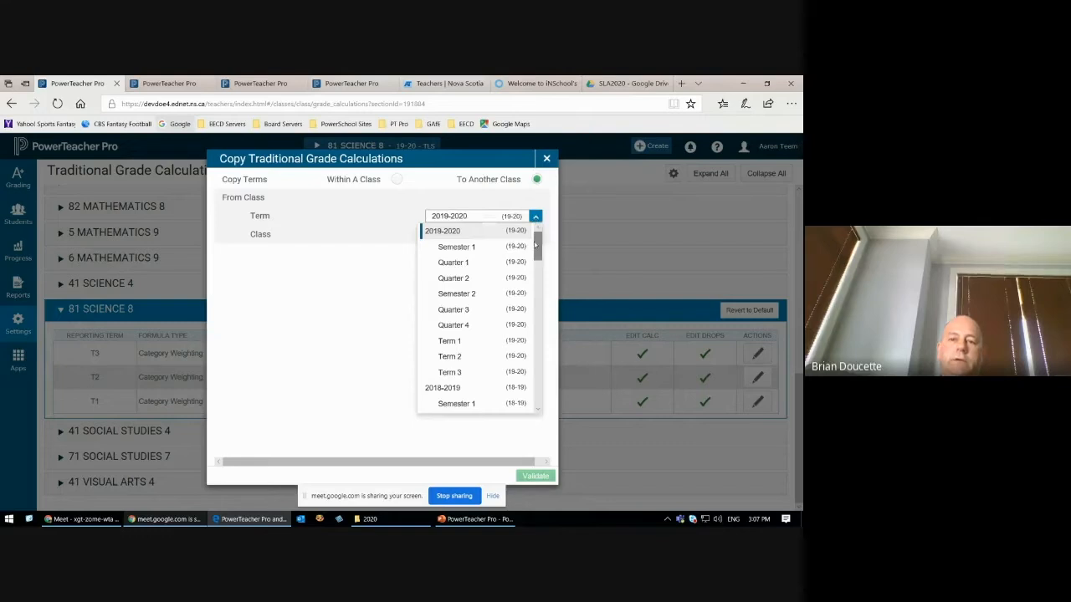
pyautogui.moveTo(540, 245); pyautogui.dragTo(539, 238)
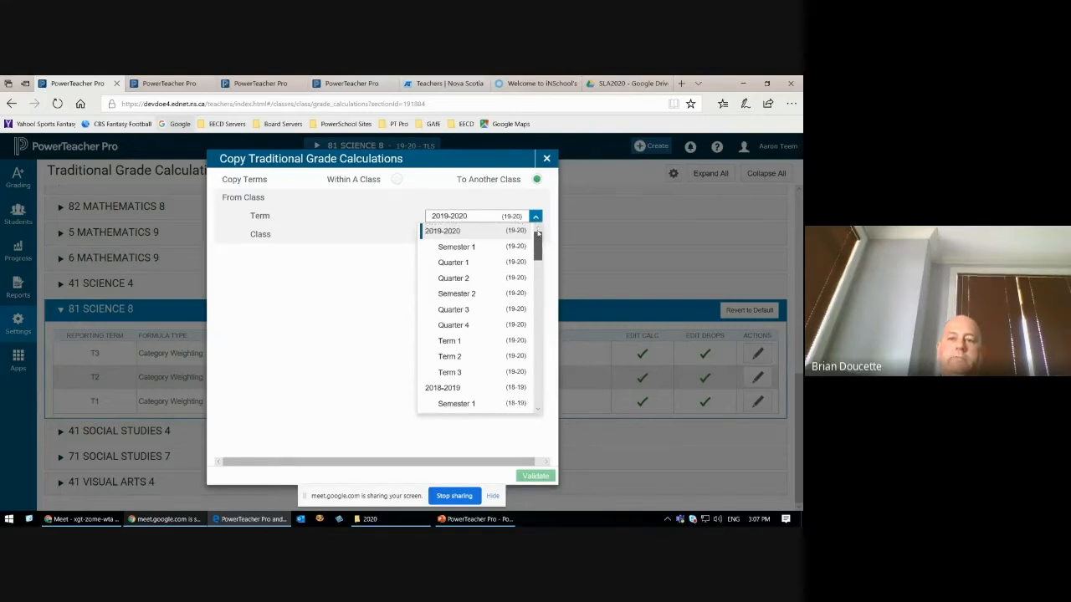
pyautogui.click(458, 231)
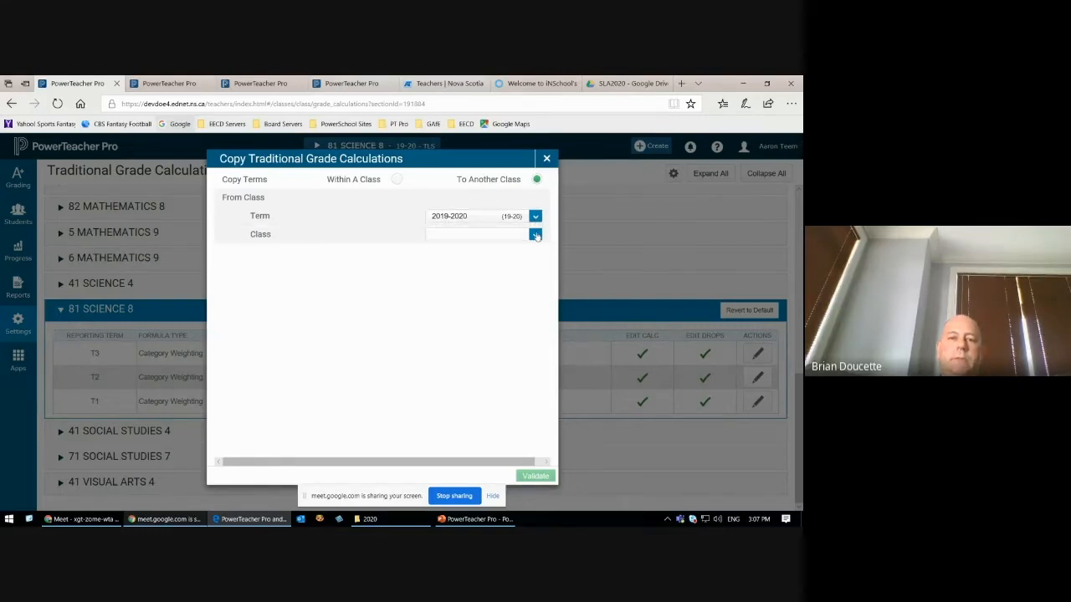
pyautogui.click(535, 235)
pyautogui.moveTo(536, 285); pyautogui.dragTo(537, 376)
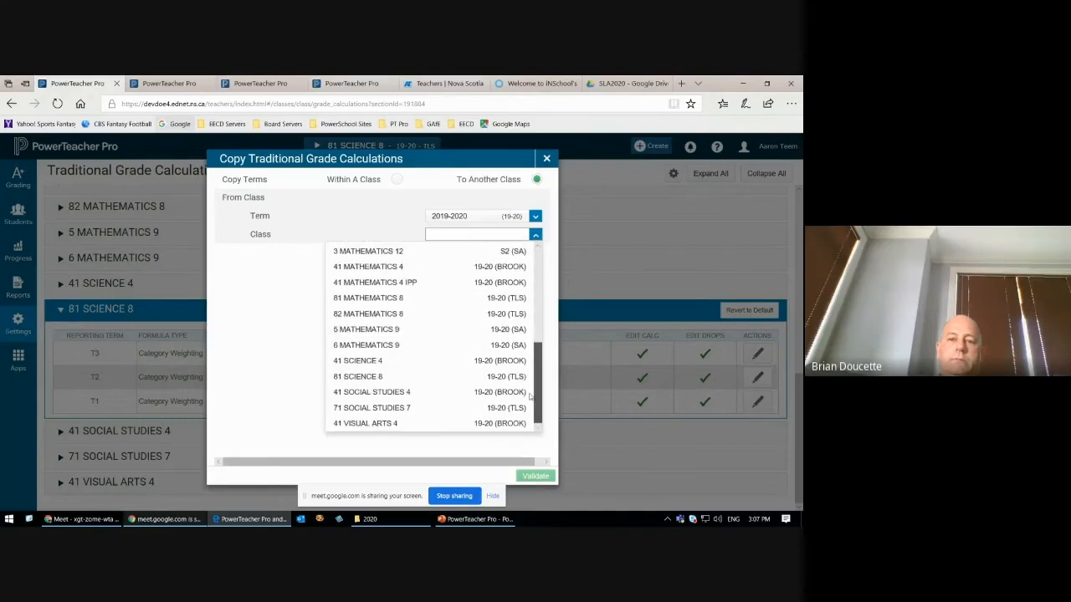
pyautogui.click(366, 375)
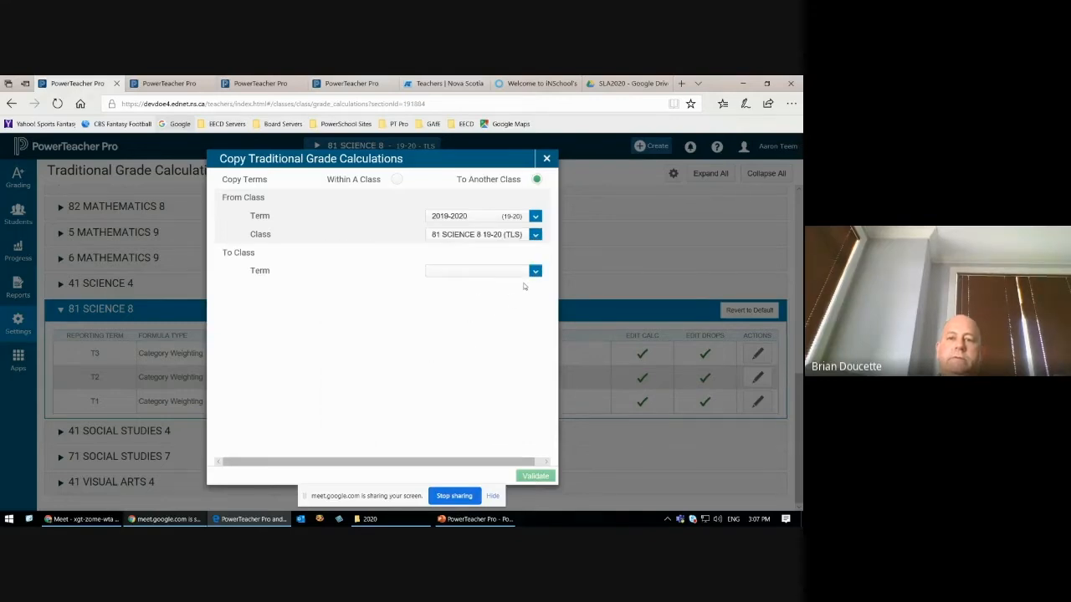
# Step: Choose 2019-2020 as the destination term, look through the available destination classes, and close the copy dialog without copying
pyautogui.click(536, 271)
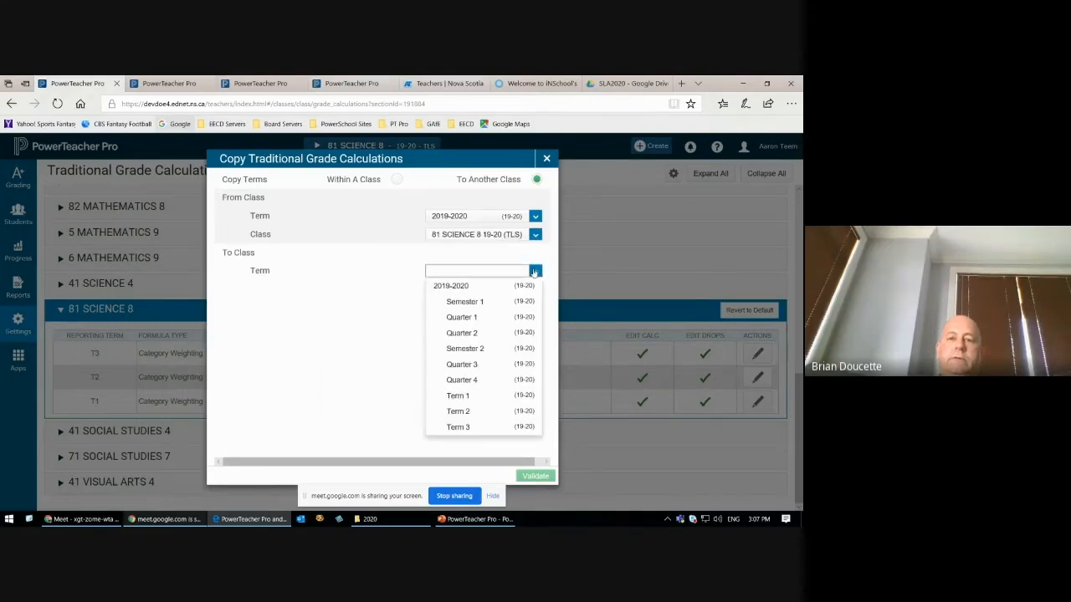
pyautogui.click(461, 287)
pyautogui.click(532, 291)
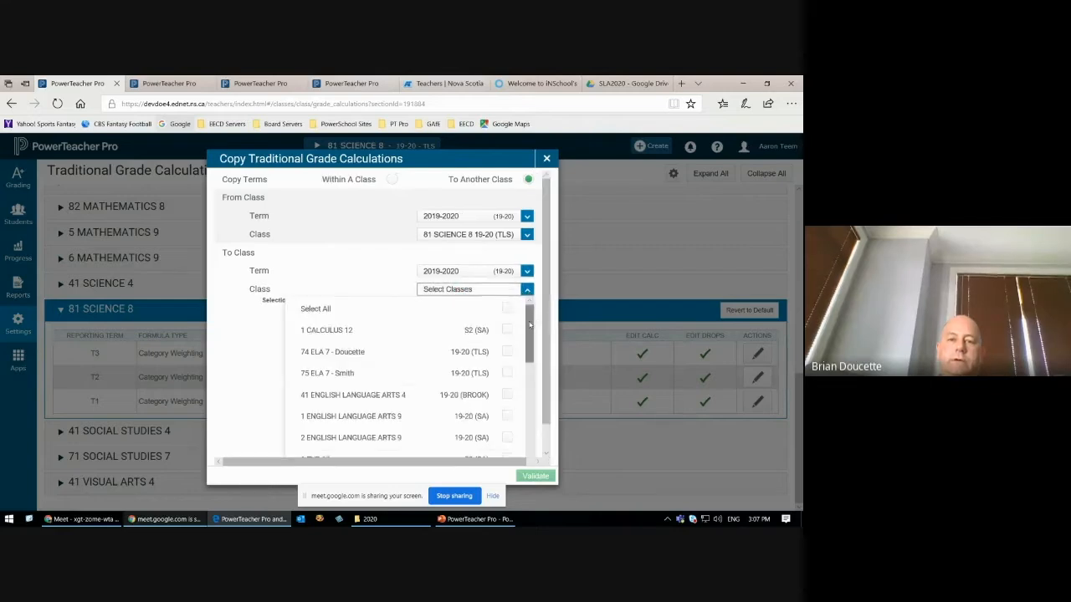
pyautogui.moveTo(528, 324); pyautogui.dragTo(527, 396)
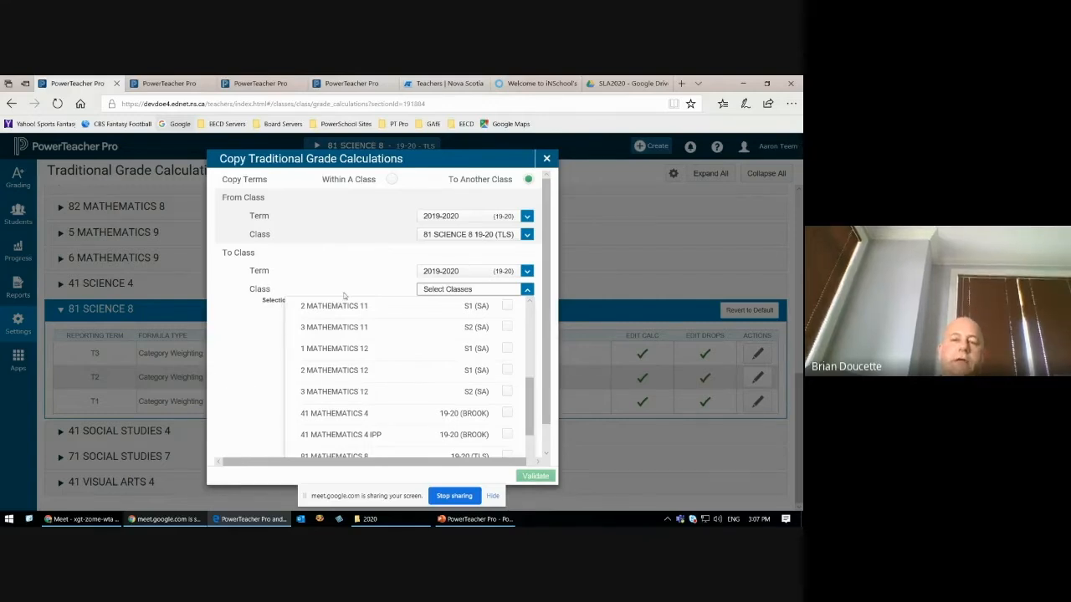
pyautogui.click(546, 159)
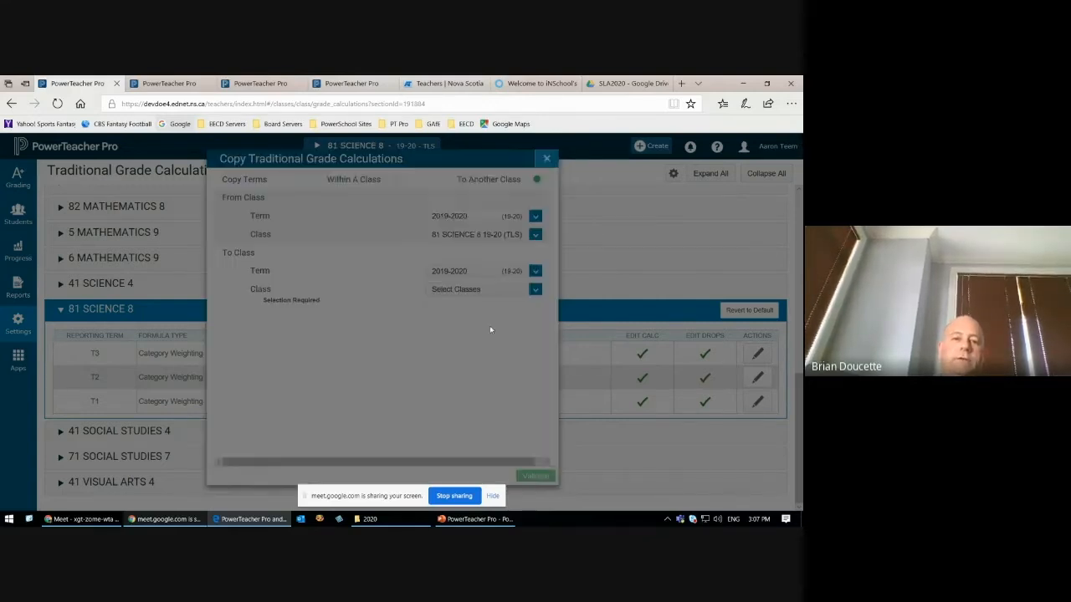
pyautogui.click(454, 236)
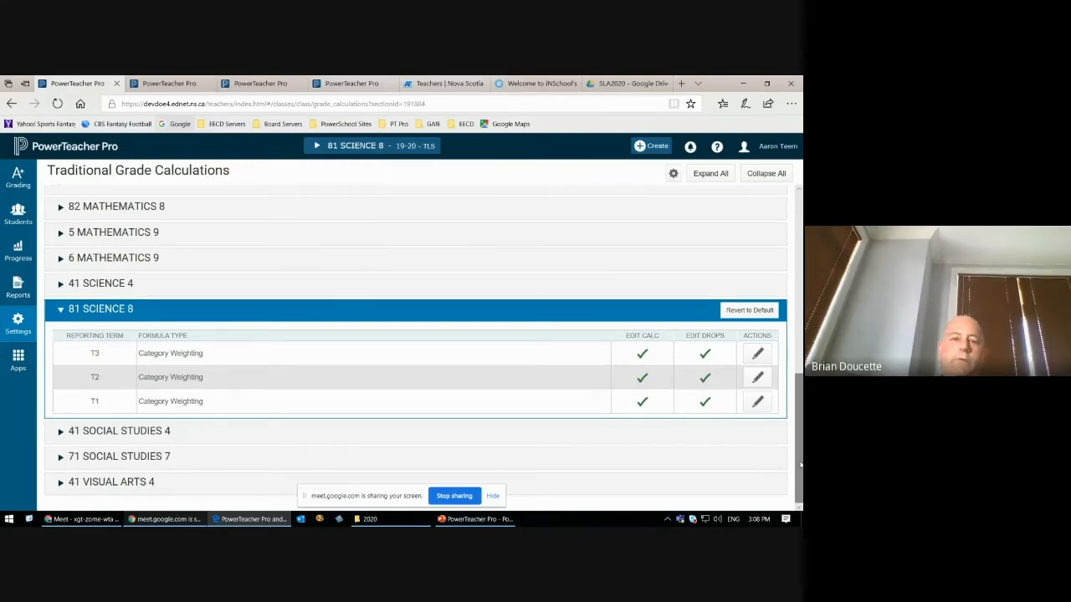
pyautogui.moveTo(801, 465); pyautogui.dragTo(801, 466)
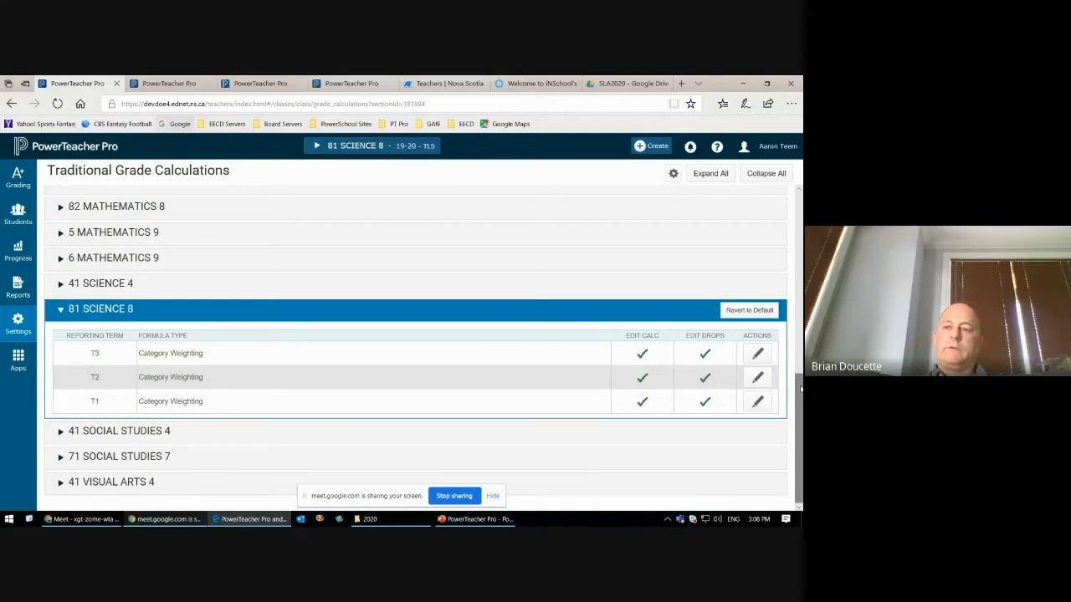
pyautogui.moveTo(800, 389); pyautogui.dragTo(801, 390)
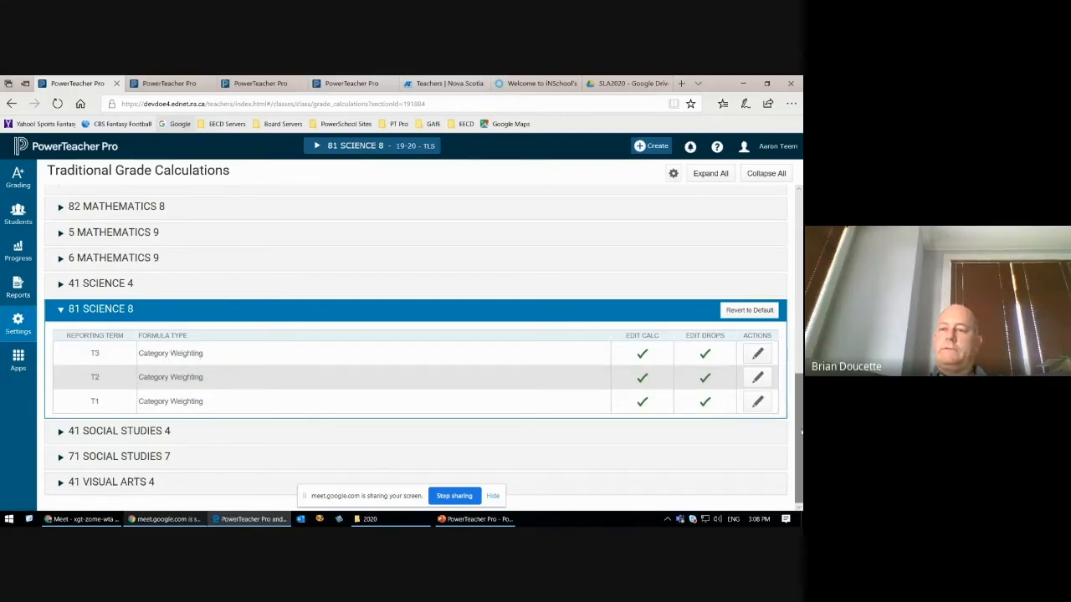
pyautogui.moveTo(800, 433); pyautogui.dragTo(799, 253)
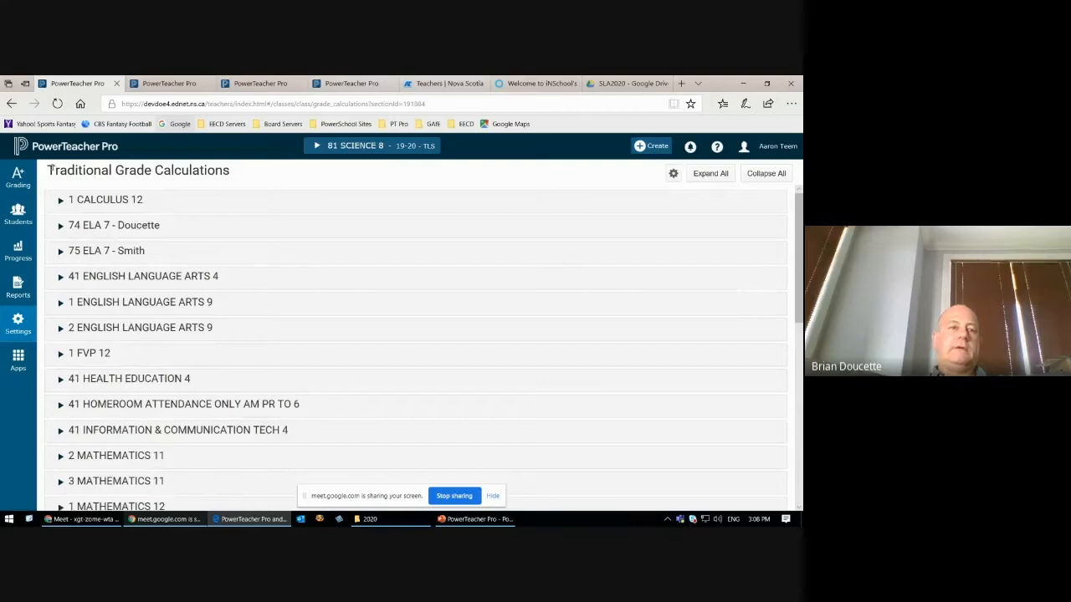
# Step: View the assignment list of 81 SCIENCE 8, and open its scoresheet and highlight the class name
pyautogui.click(25, 178)
pyautogui.click(93, 201)
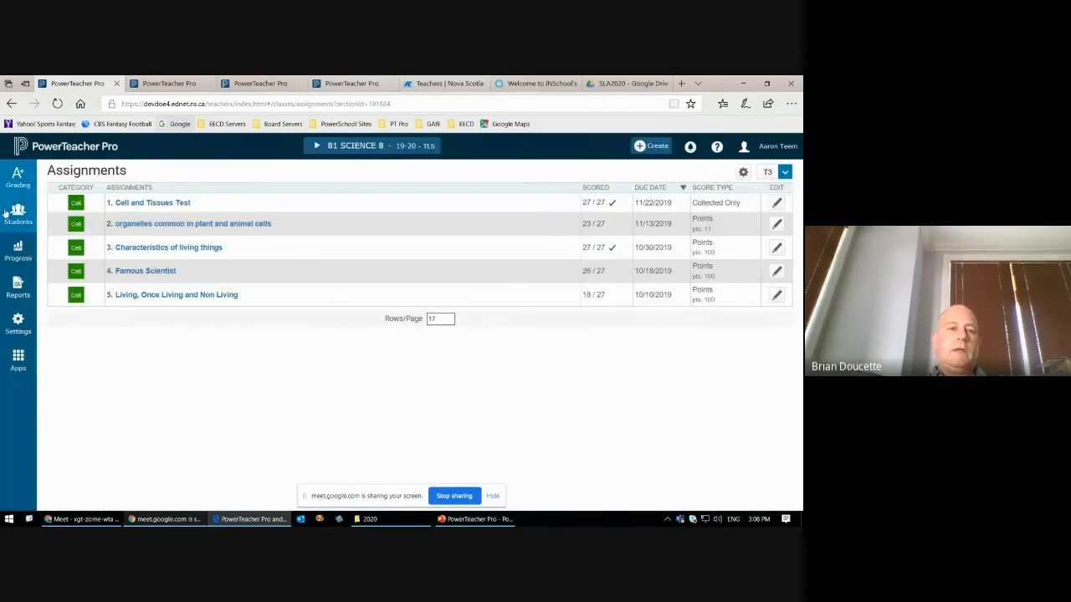
pyautogui.click(13, 181)
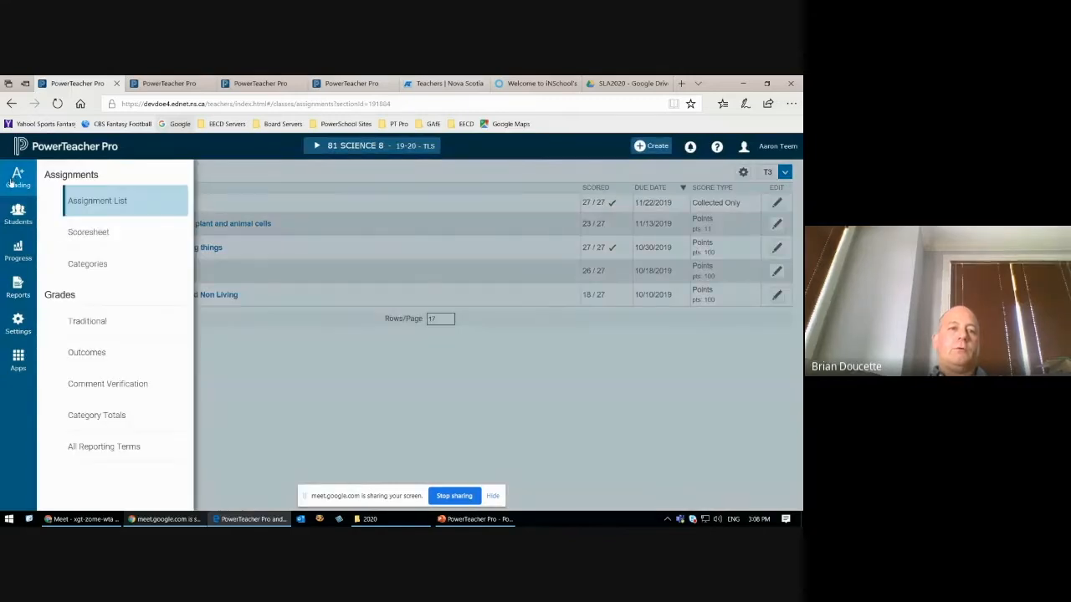
pyautogui.click(87, 233)
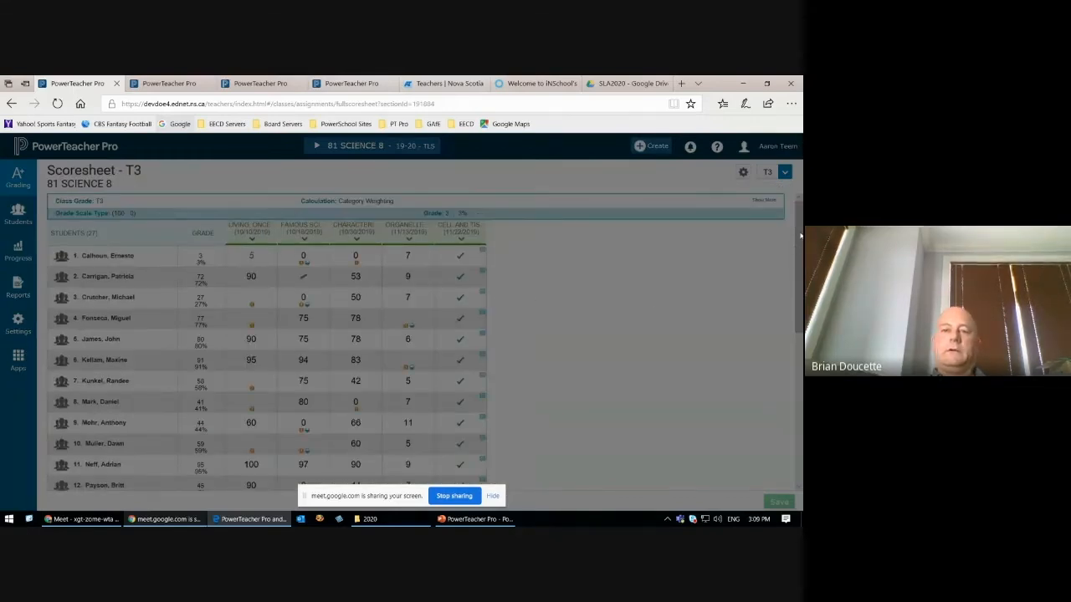
pyautogui.scroll(-1, 765, 263)
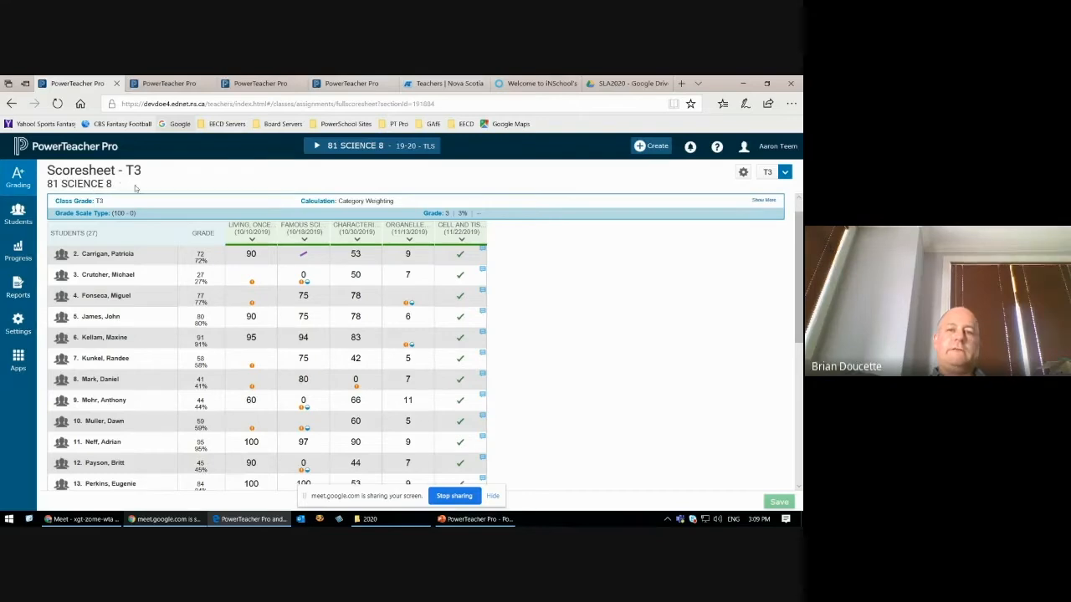
pyautogui.moveTo(135, 187); pyautogui.dragTo(66, 184)
# Step: Try the Small and Medium display sizes on the scoresheet, and set the view to Large
pyautogui.click(773, 147)
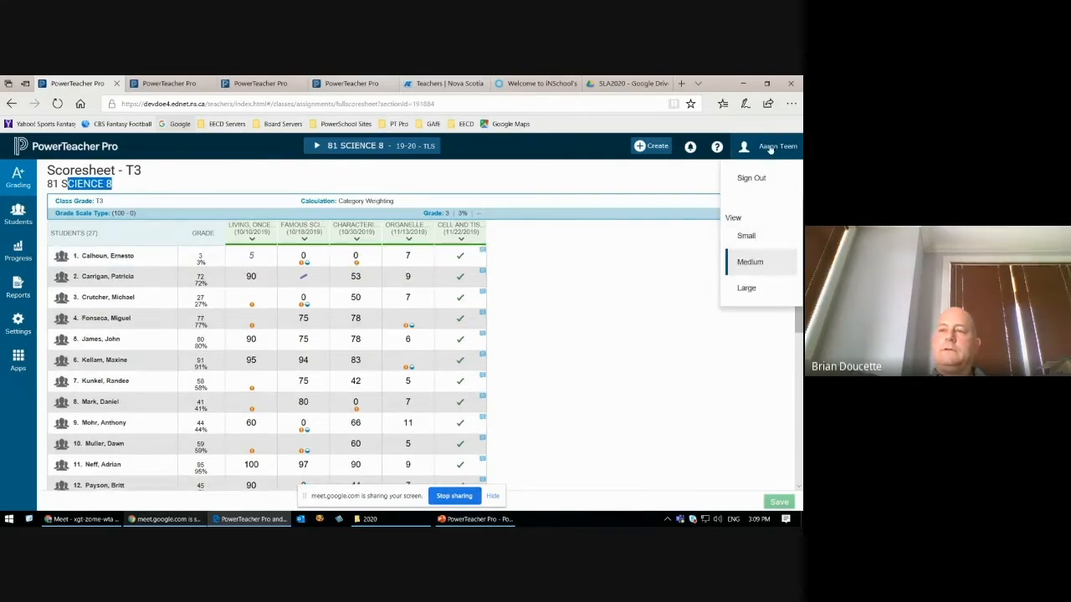
pyautogui.click(752, 241)
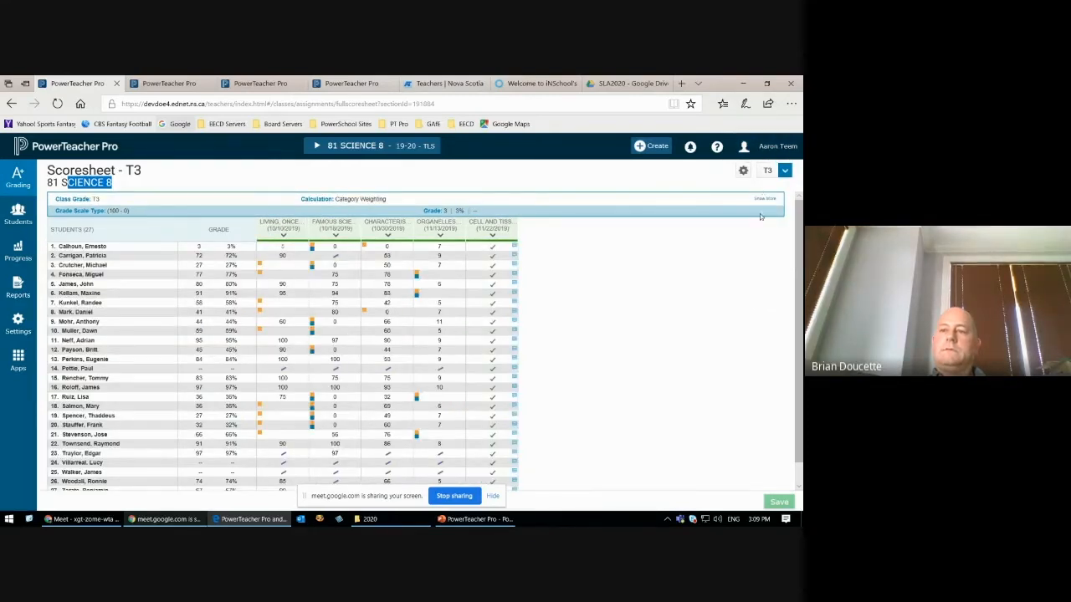
pyautogui.click(768, 149)
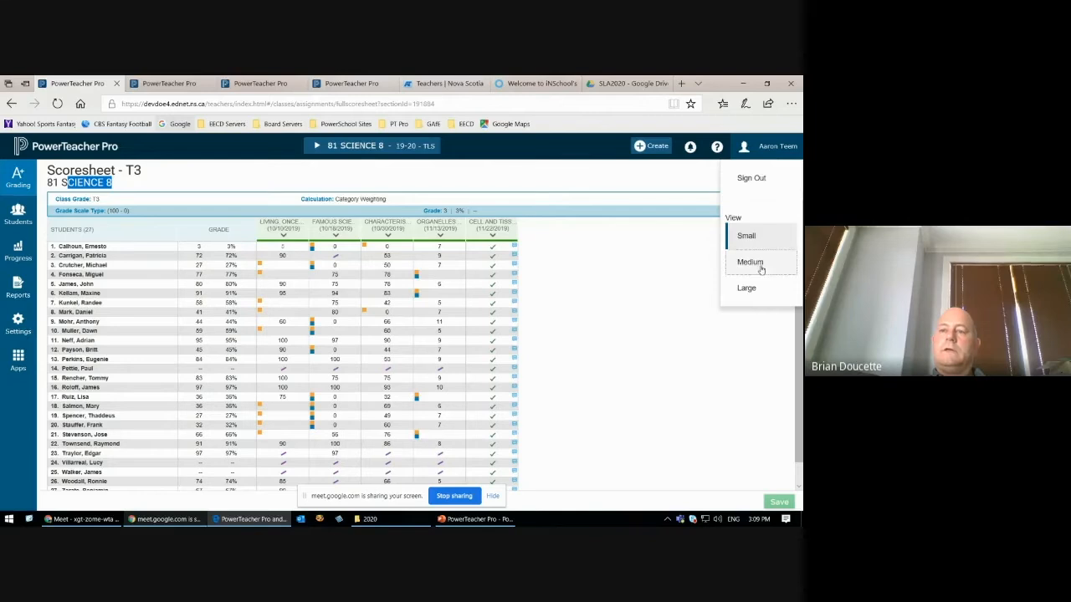
pyautogui.click(749, 262)
pyautogui.click(768, 148)
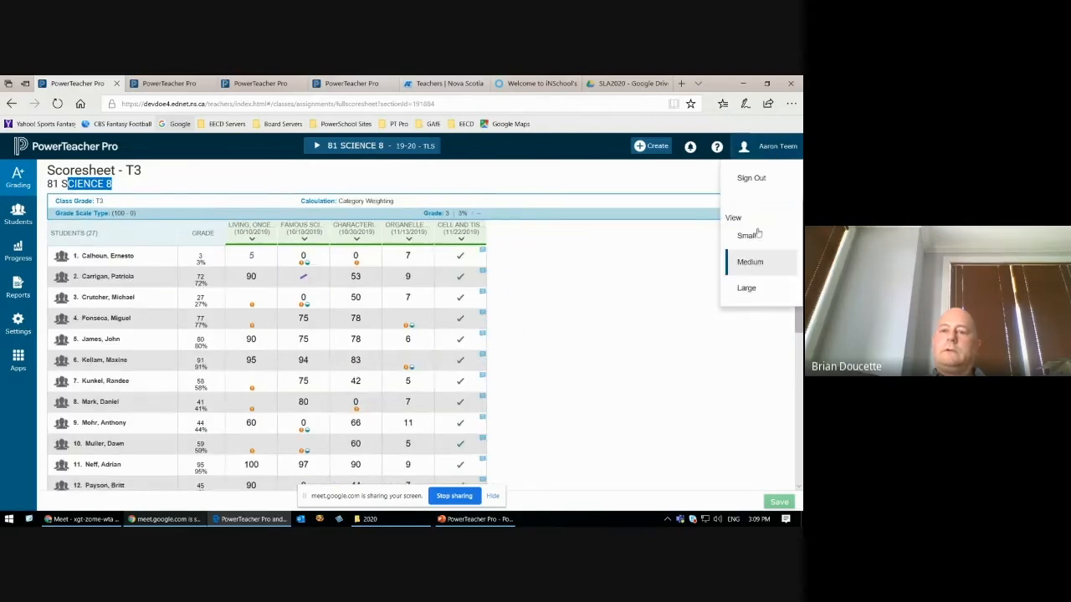
pyautogui.click(749, 289)
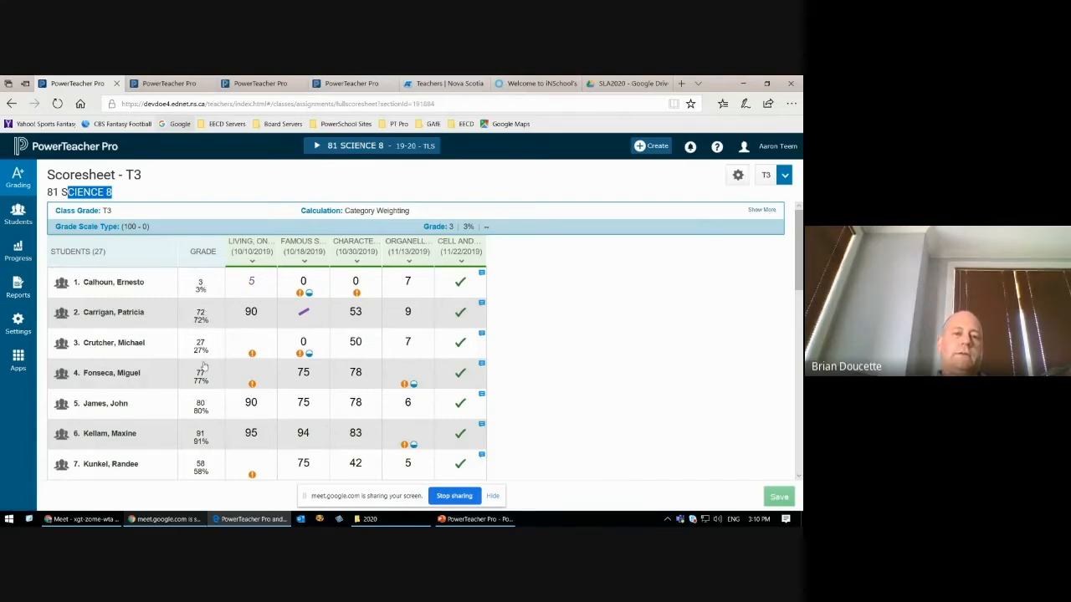
# Step: Review the full scoresheet and the assignment list of 81 SCIENCE 8, ending back on the scoresheet
pyautogui.moveTo(798, 286); pyautogui.dragTo(789, 470)
pyautogui.scroll(10, 782, 284)
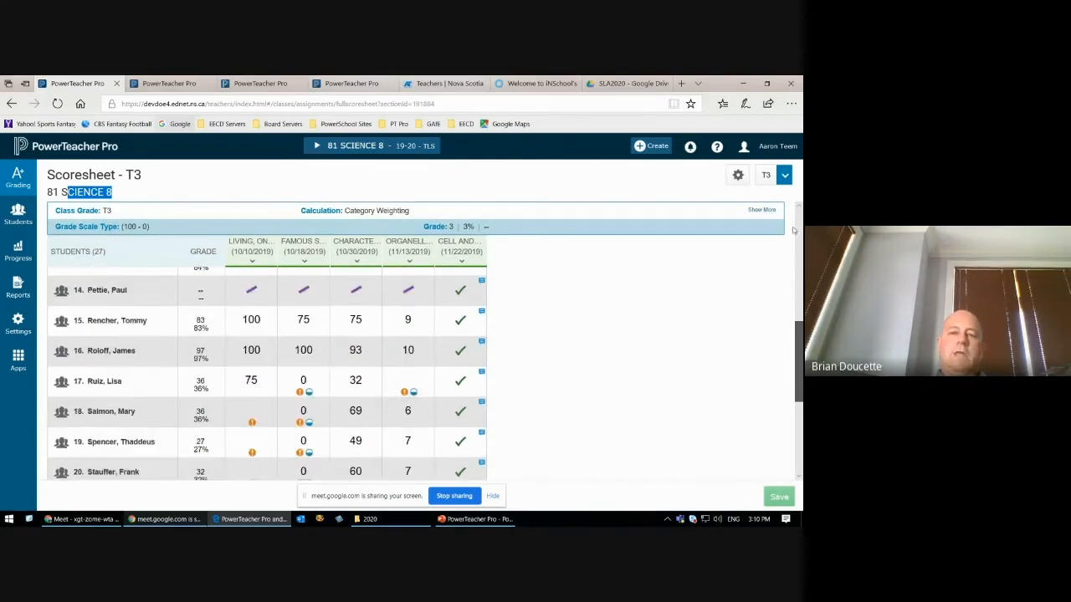
pyautogui.click(25, 173)
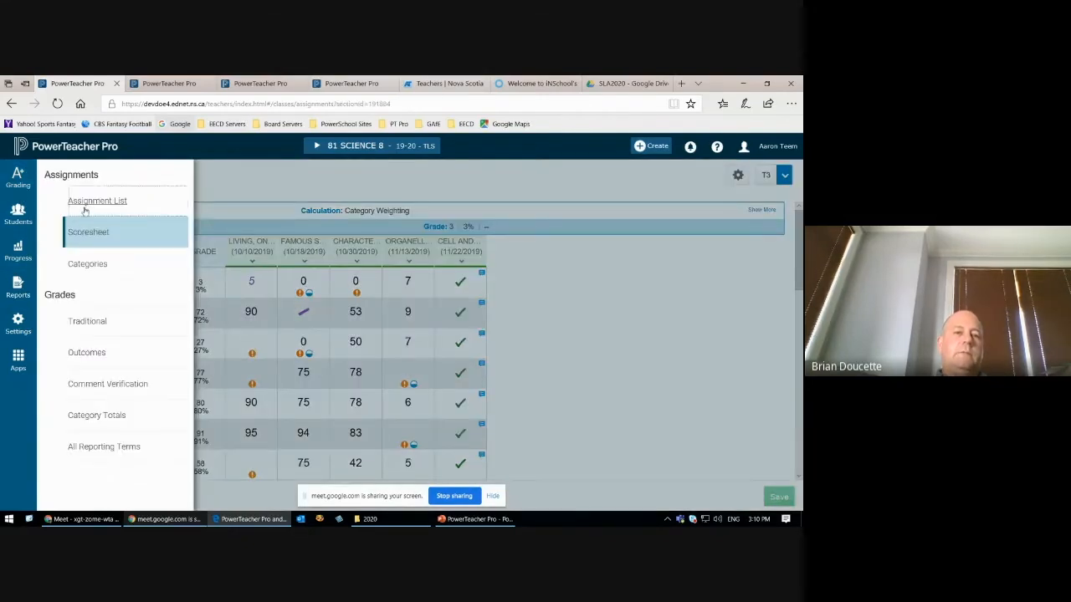
pyautogui.click(87, 207)
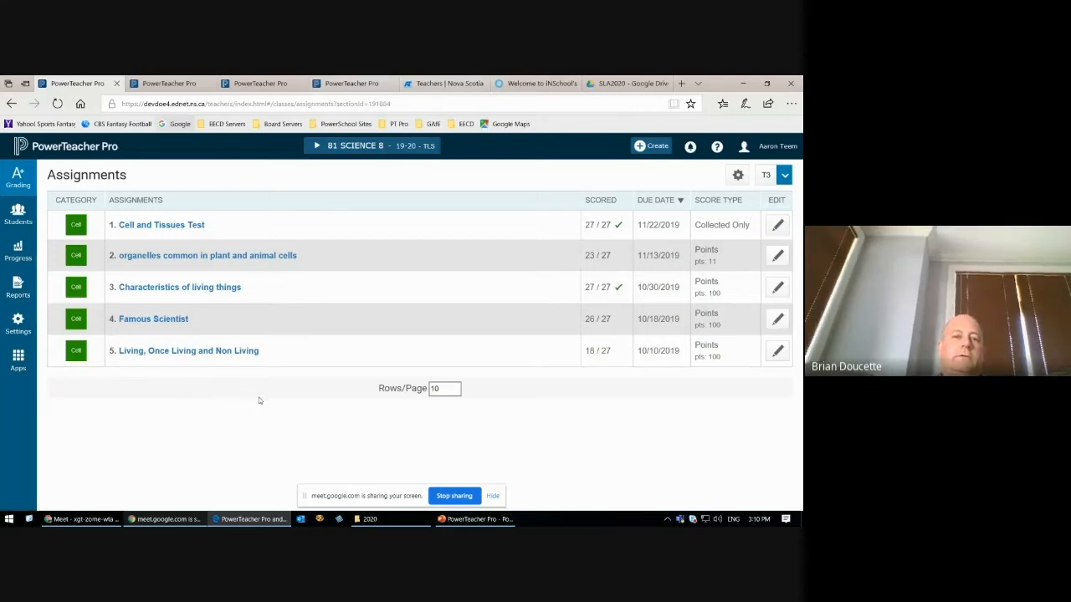
pyautogui.click(18, 179)
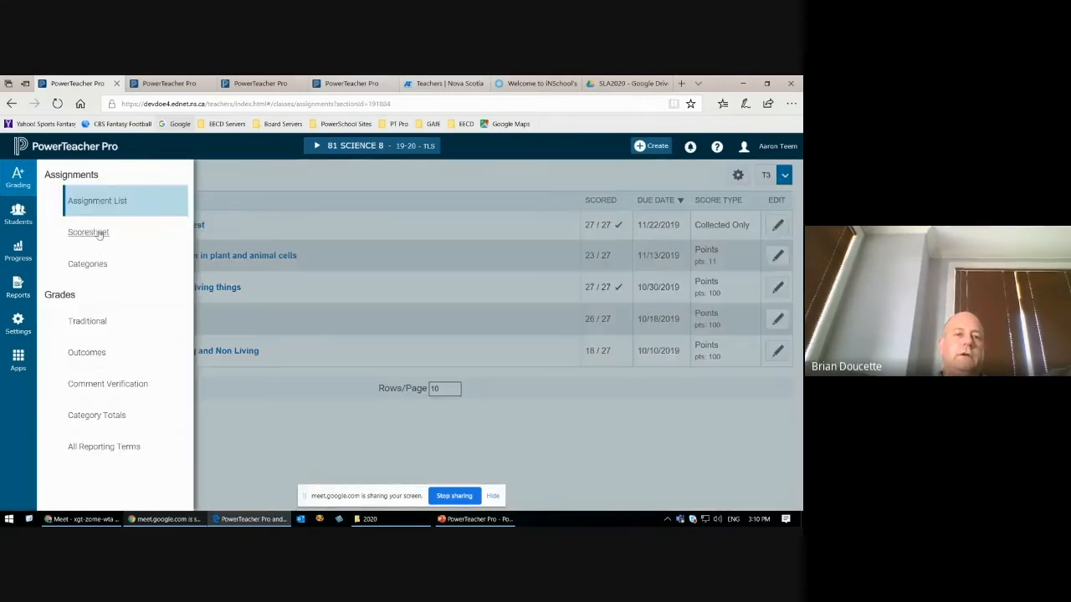
pyautogui.click(89, 232)
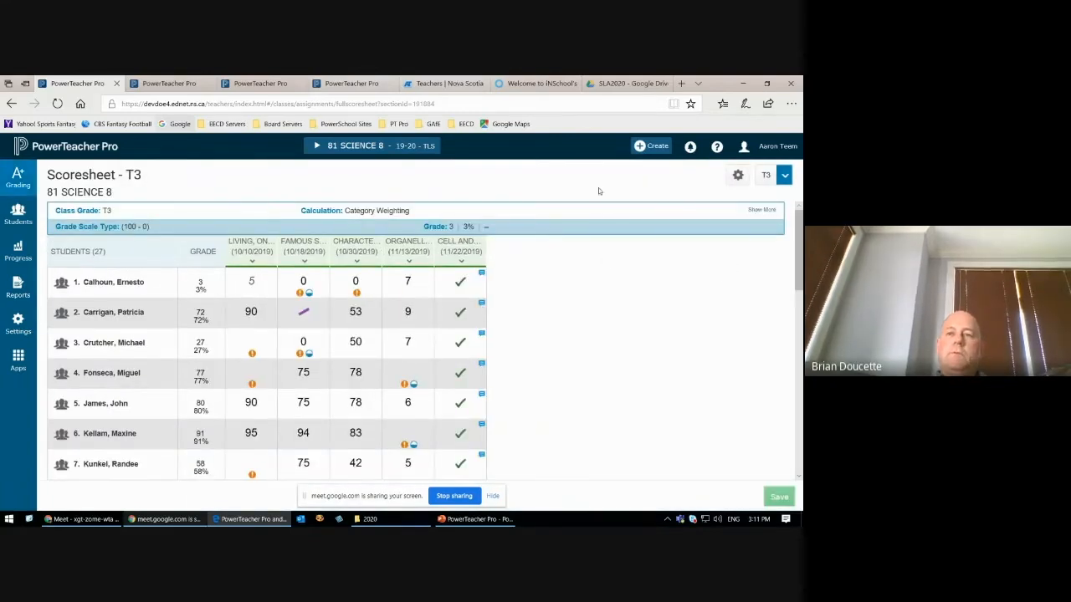
pyautogui.click(647, 147)
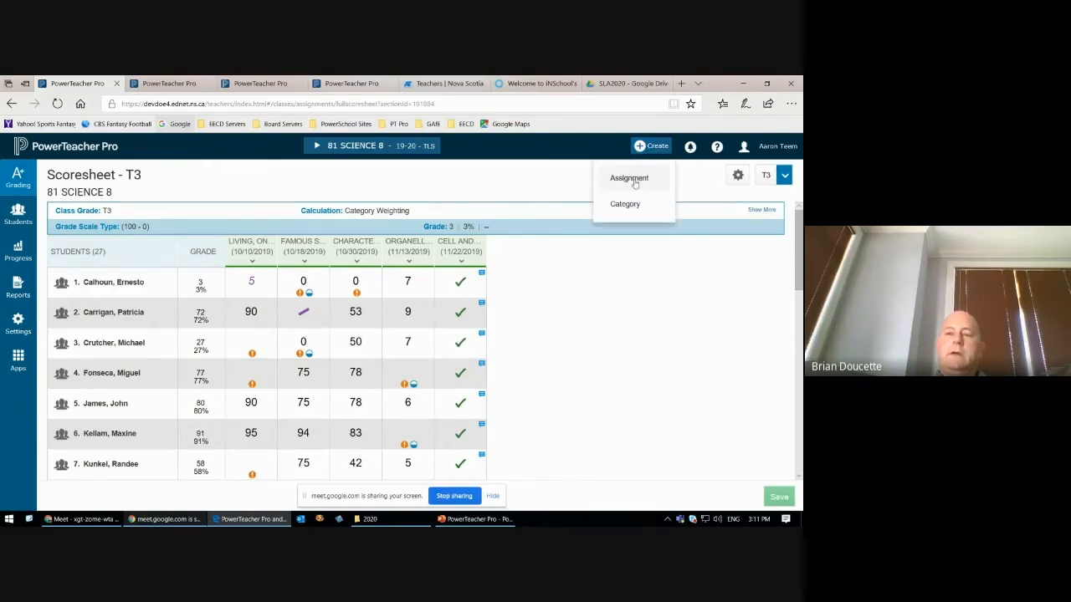
pyautogui.click(634, 179)
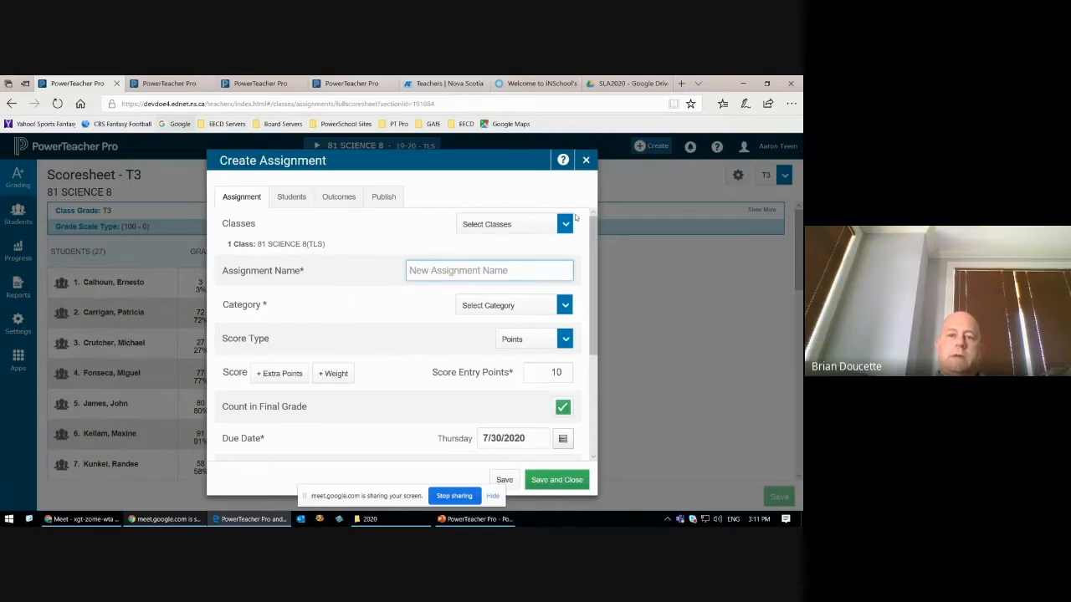
pyautogui.click(586, 160)
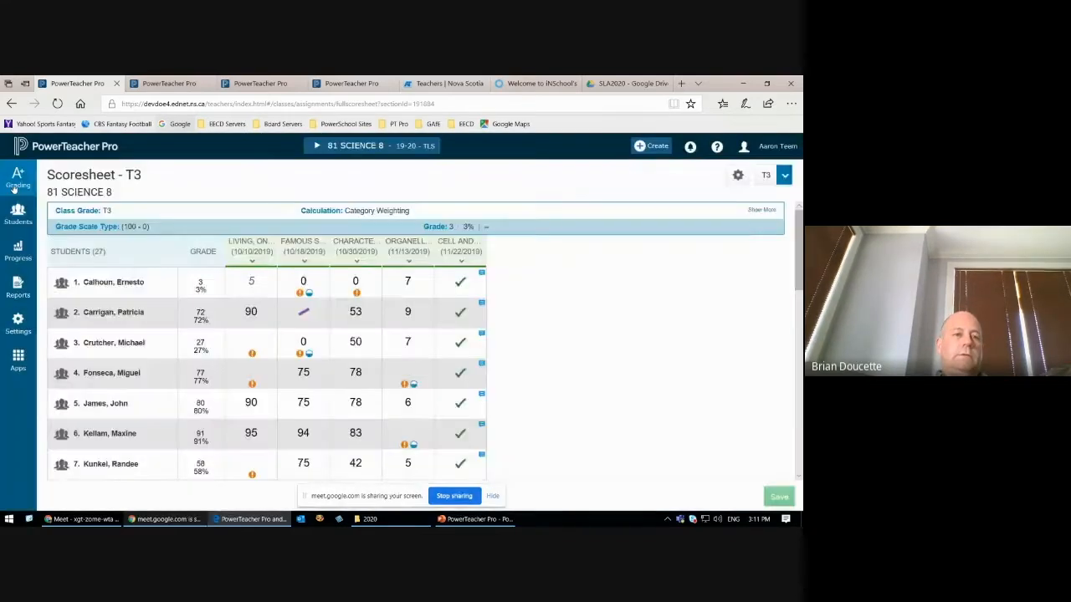
# Step: Open the Cell and Tissues Test from the assignment list, and open that assignment for editing
pyautogui.click(18, 179)
pyautogui.click(97, 202)
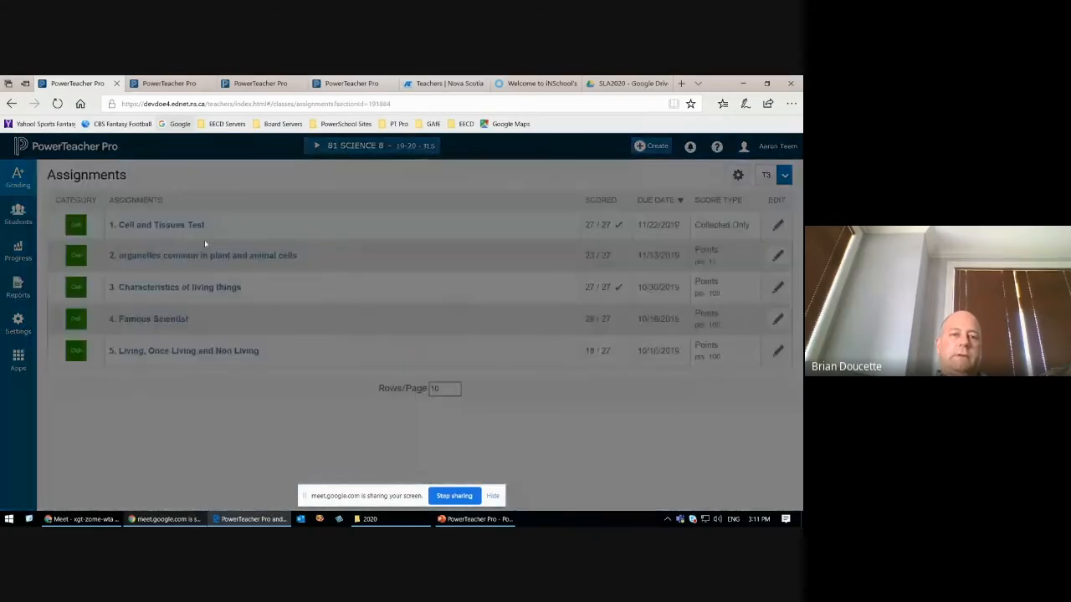
pyautogui.click(163, 230)
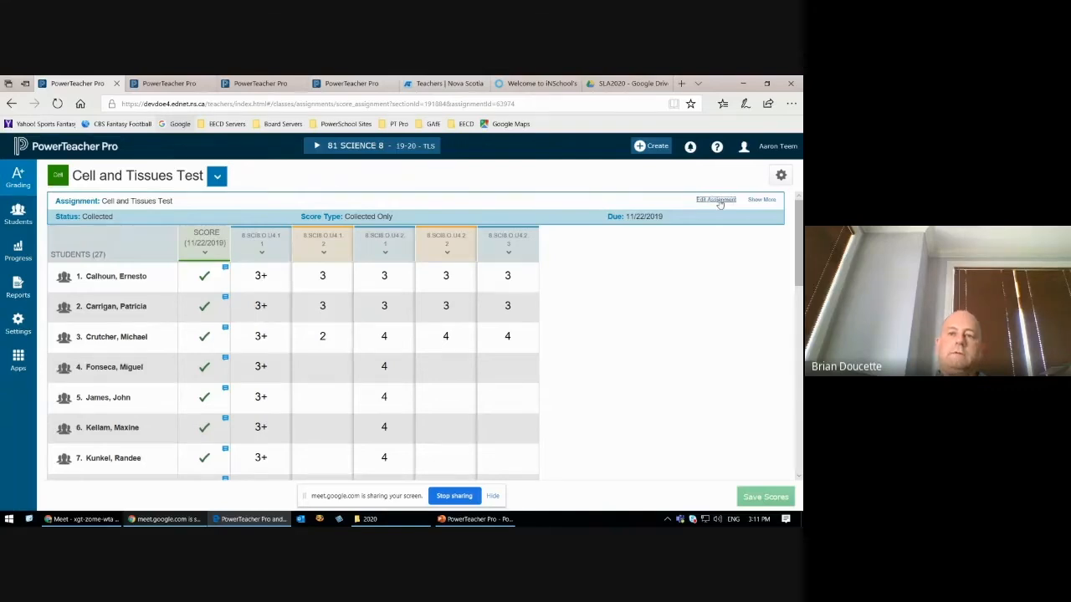
pyautogui.click(717, 200)
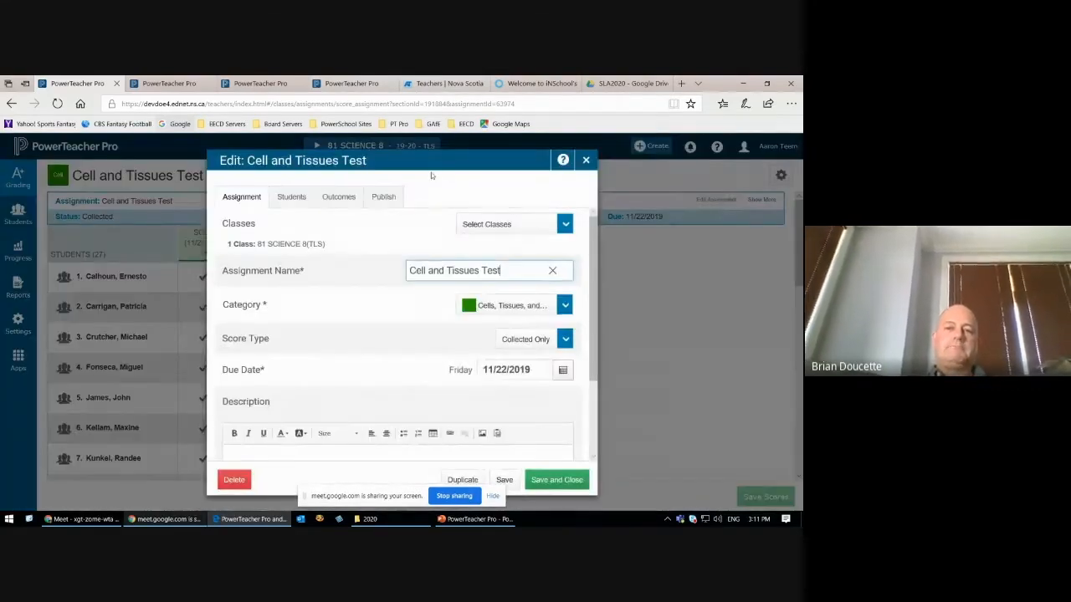
# Step: Review the list of classes the Cell and Tissues Test can be assigned to, and close it without changing the selection
pyautogui.click(434, 165)
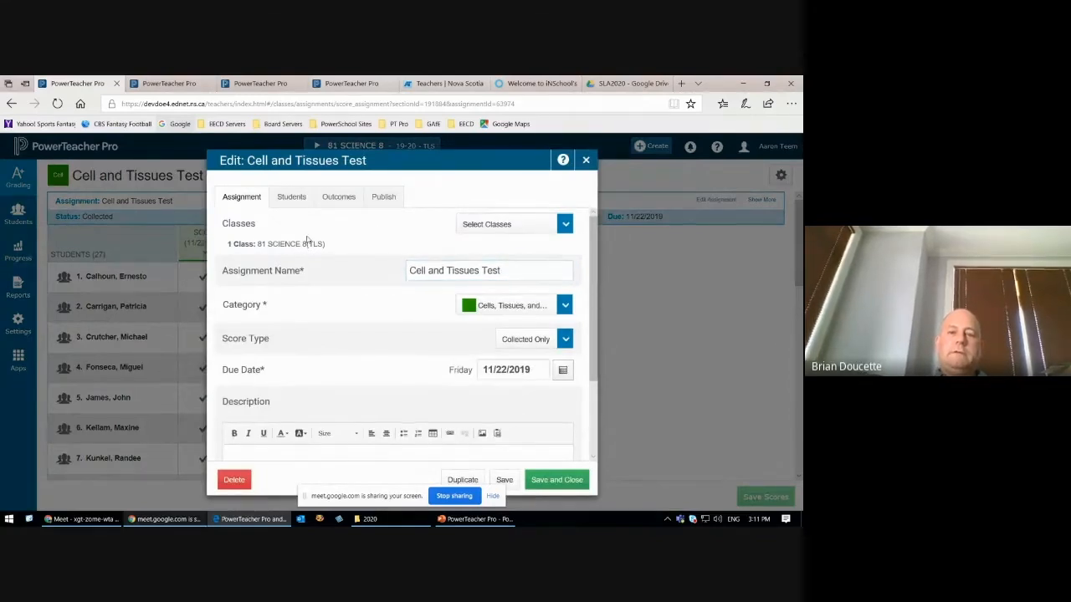
pyautogui.click(564, 224)
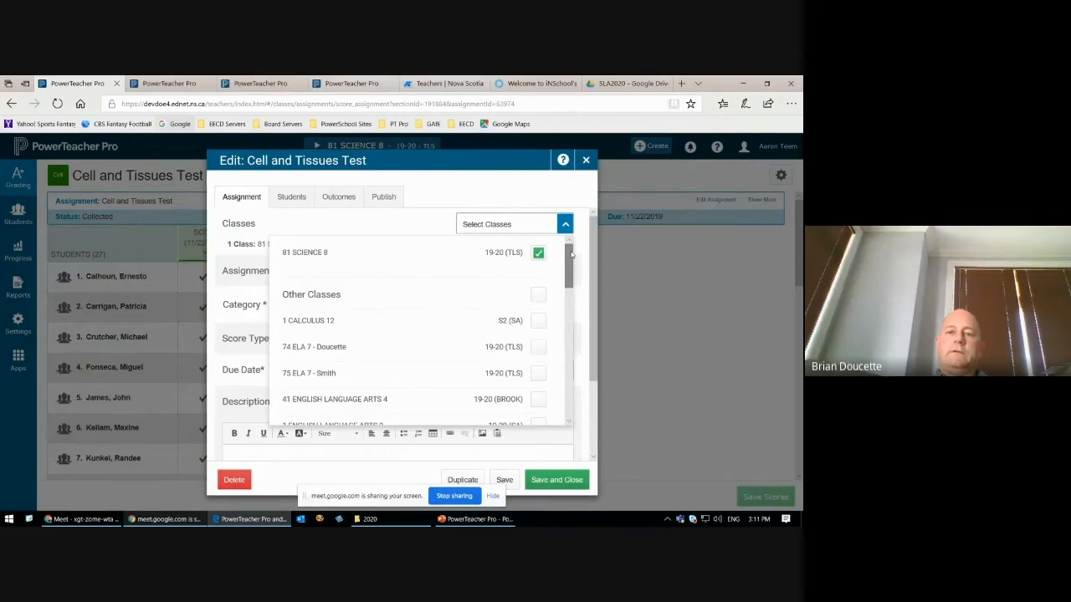
pyautogui.moveTo(566, 253)
pyautogui.mouseDown()
pyautogui.moveTo(566, 385)
pyautogui.moveTo(568, 254)
pyautogui.mouseUp()
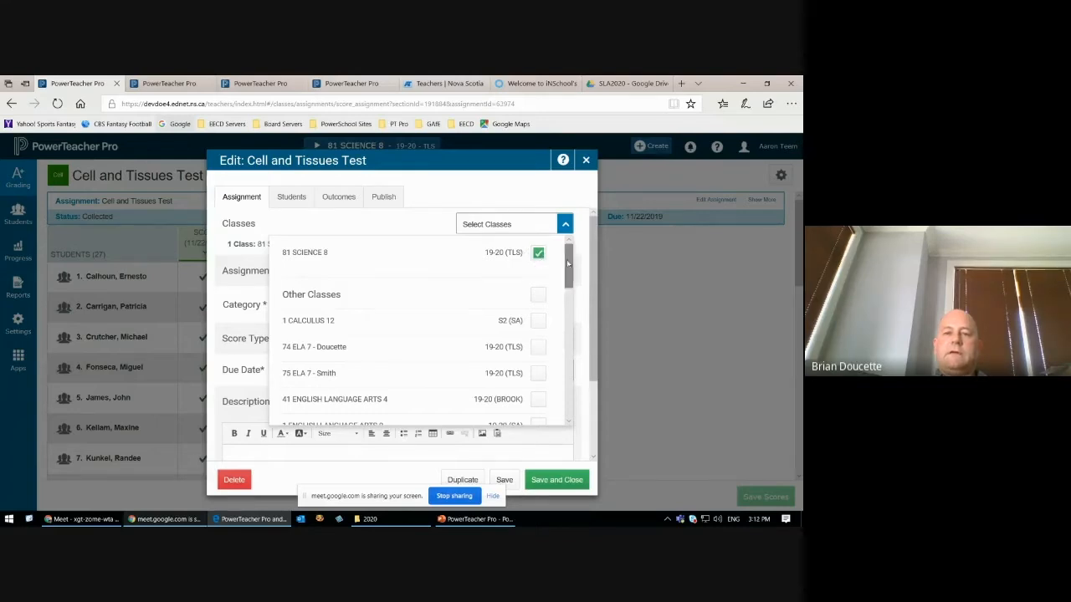
pyautogui.moveTo(569, 262); pyautogui.dragTo(572, 280)
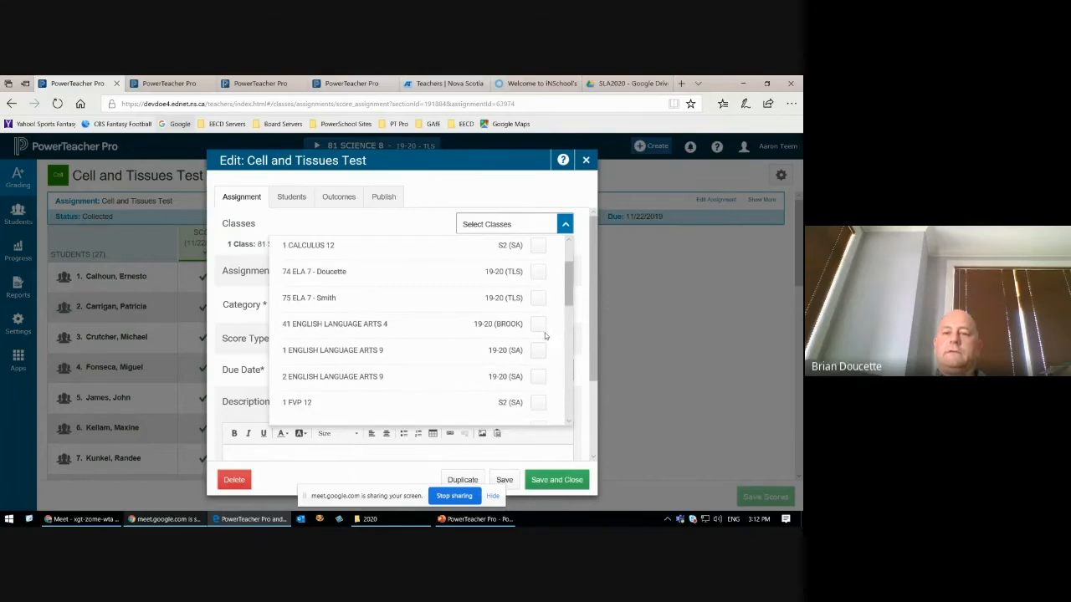
pyautogui.moveTo(568, 294); pyautogui.dragTo(572, 266)
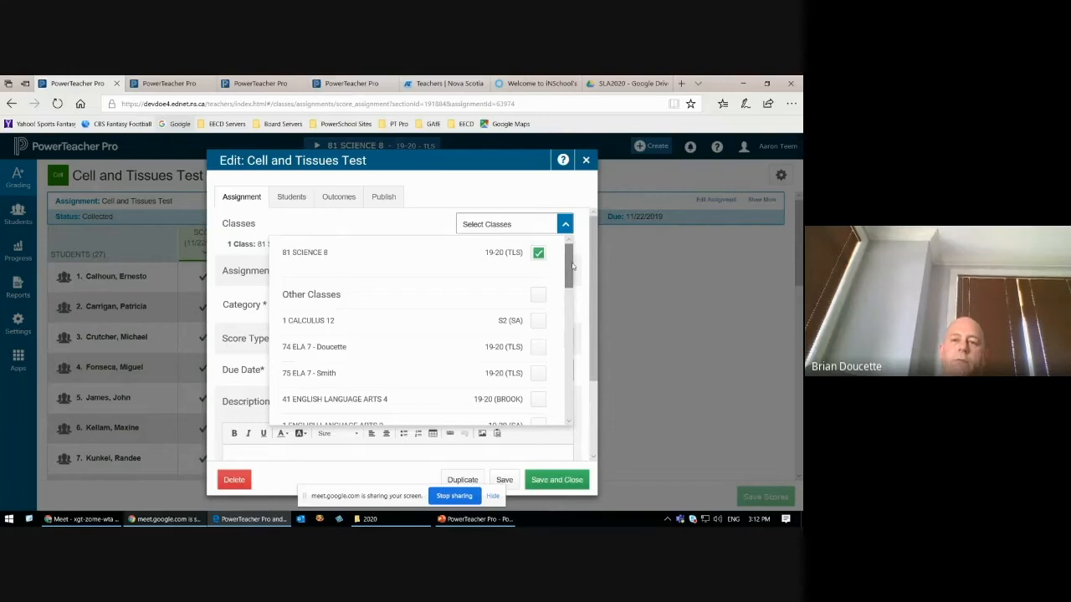
pyautogui.click(500, 187)
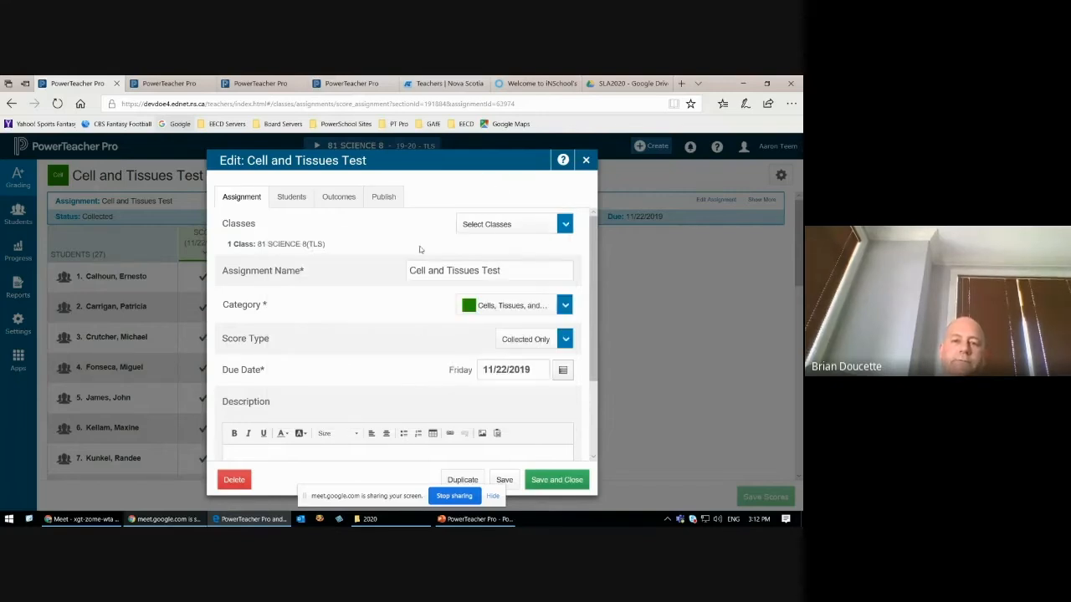
# Step: Highlight the assignment name, and look through the available categories while keeping Cells, Tissues, and Organs selected
pyautogui.moveTo(507, 271); pyautogui.dragTo(410, 278)
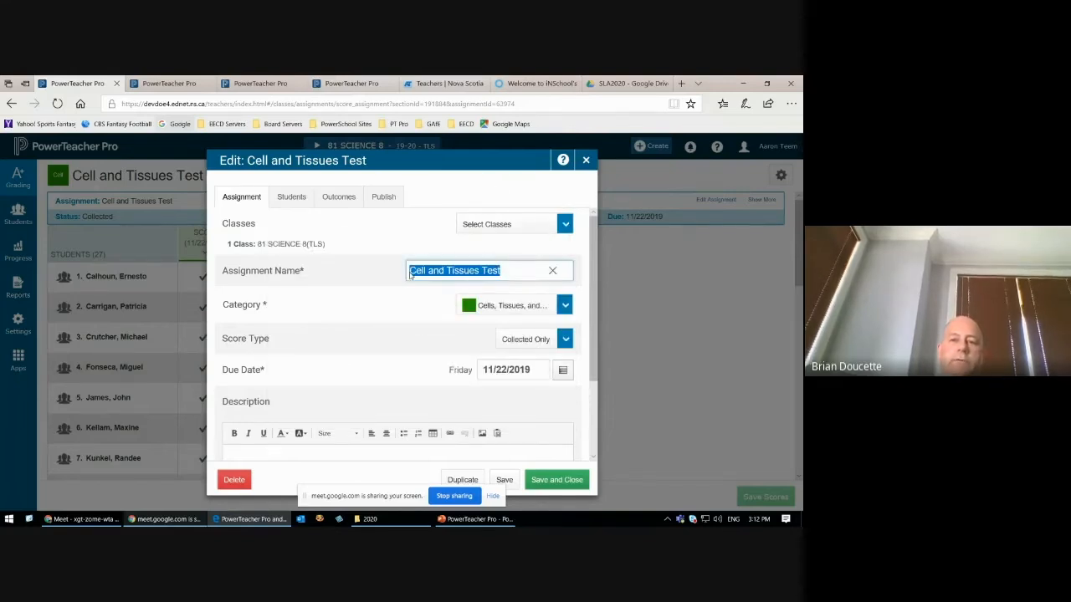
pyautogui.click(566, 306)
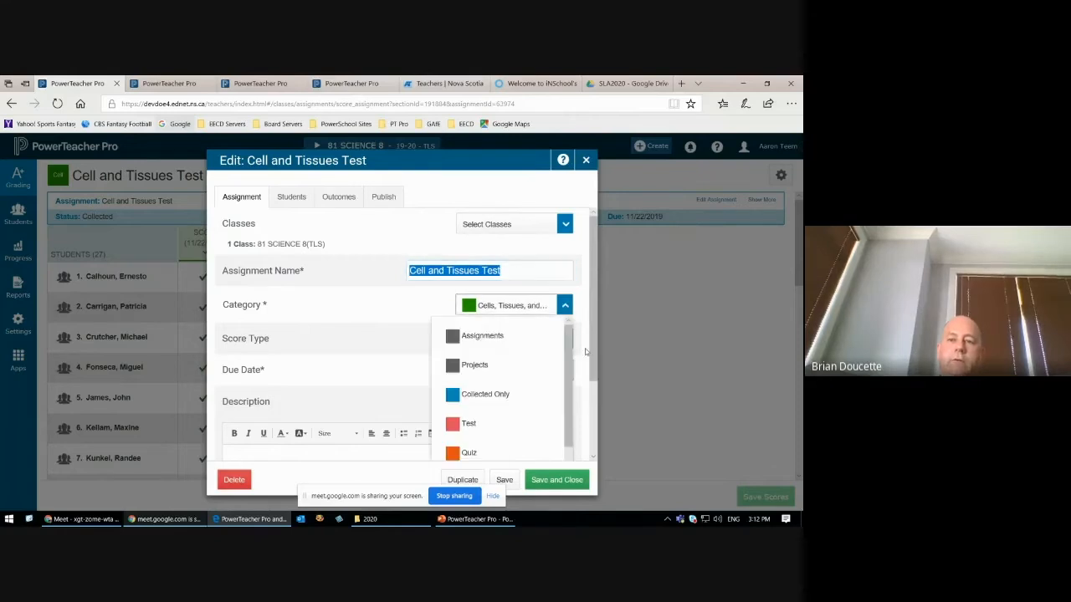
pyautogui.scroll(-1, 578, 356)
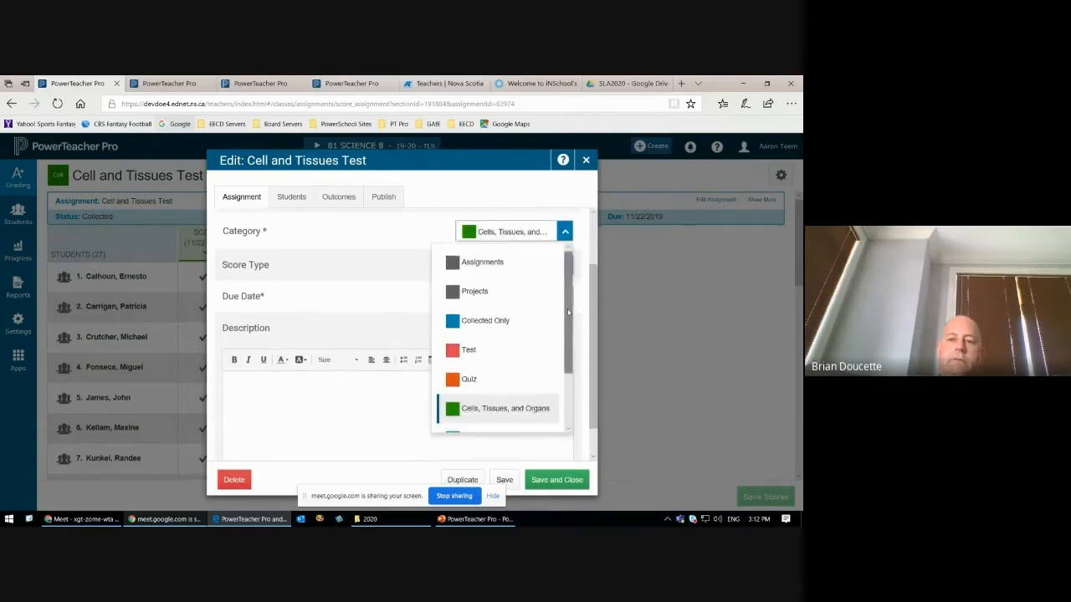
pyautogui.scroll(-1, 569, 371)
pyautogui.scroll(1, 567, 390)
pyautogui.scroll(-1, 569, 391)
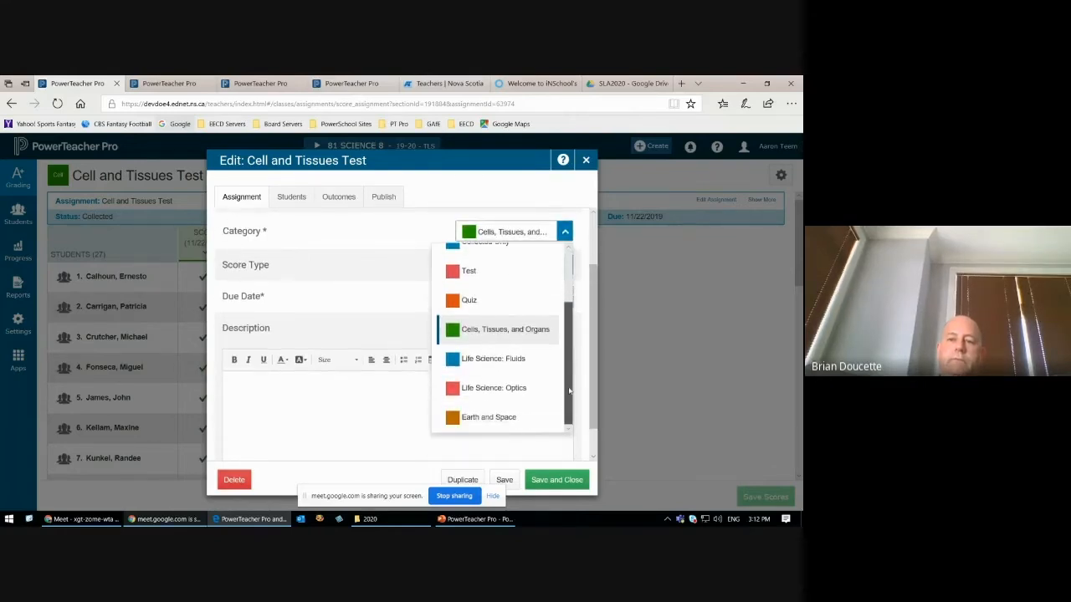
pyautogui.scroll(4, 568, 390)
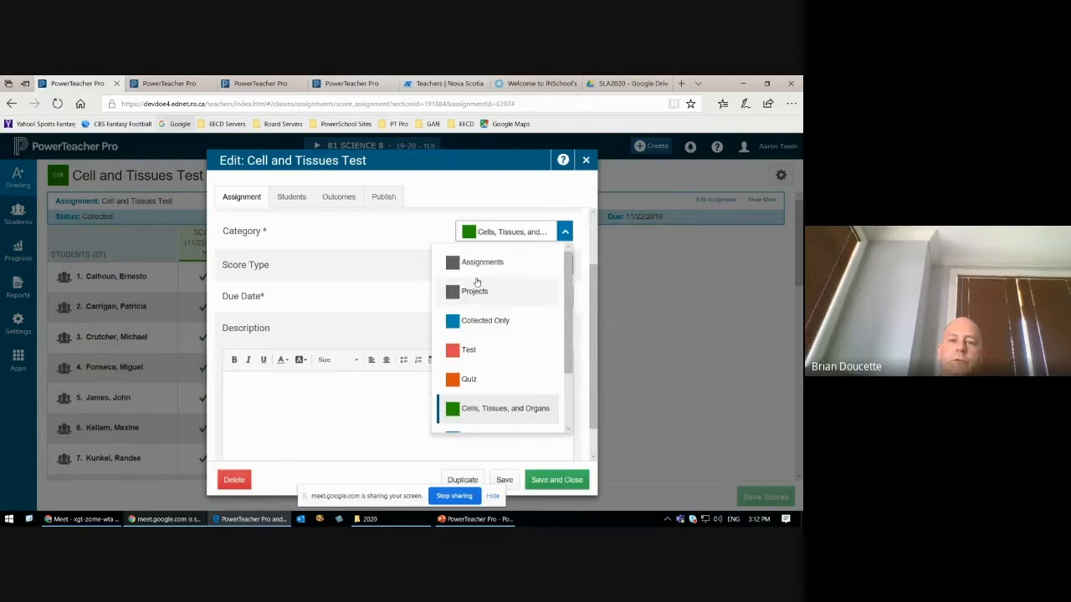
pyautogui.scroll(-1, 568, 286)
pyautogui.moveTo(568, 286); pyautogui.dragTo(568, 341)
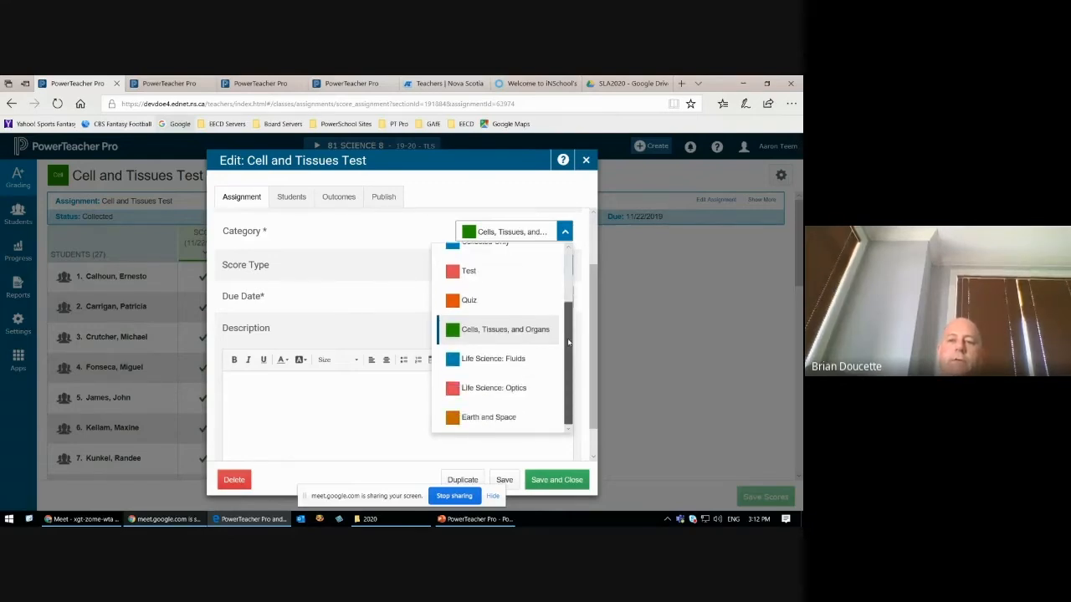
pyautogui.moveTo(568, 334); pyautogui.dragTo(571, 270)
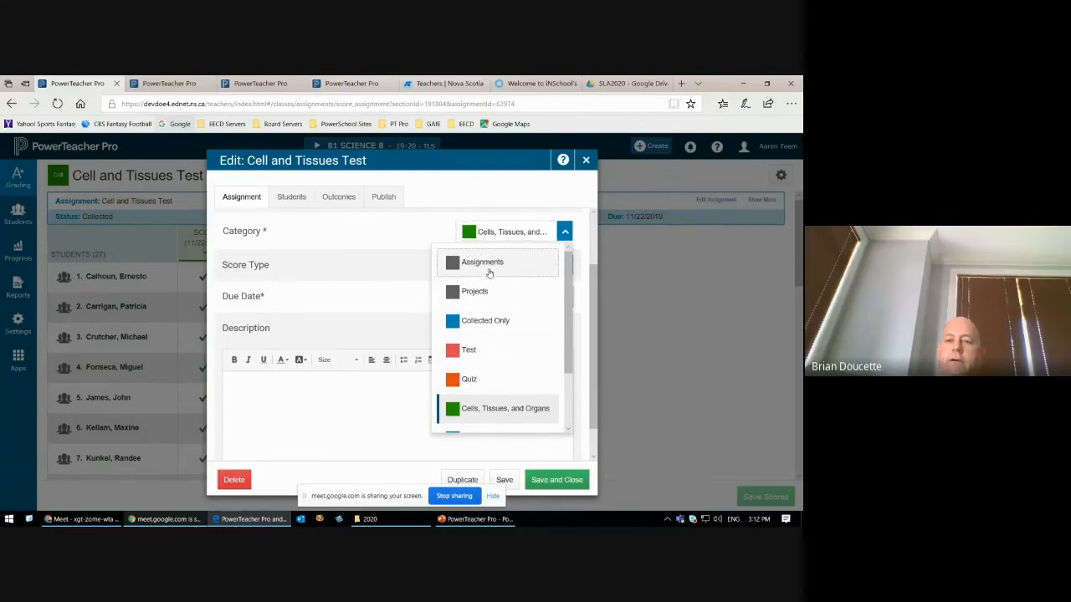
pyautogui.click(418, 236)
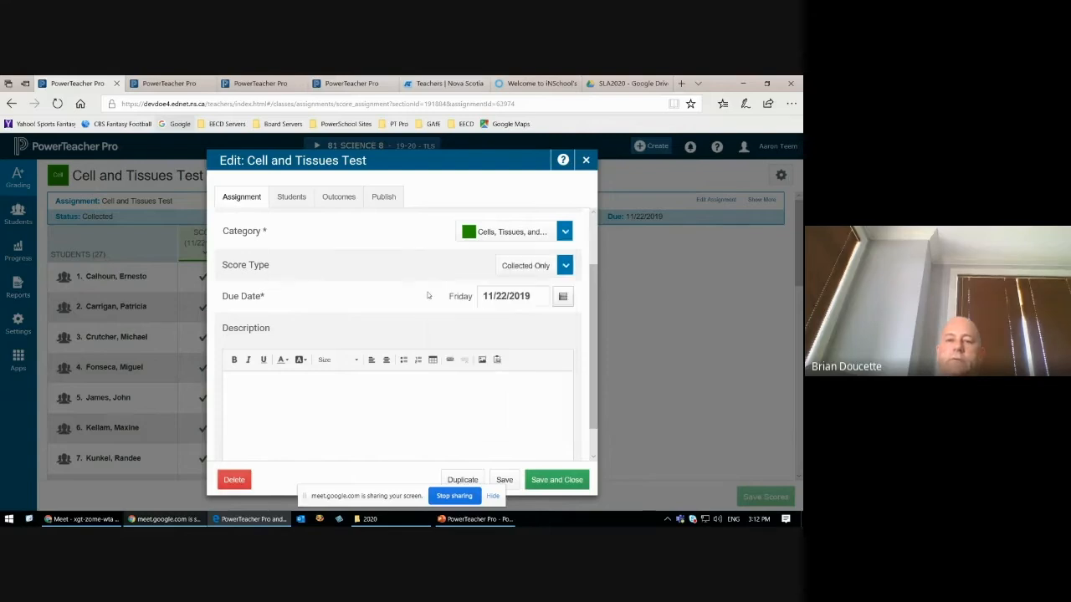
pyautogui.click(565, 233)
pyautogui.scroll(-2, 571, 341)
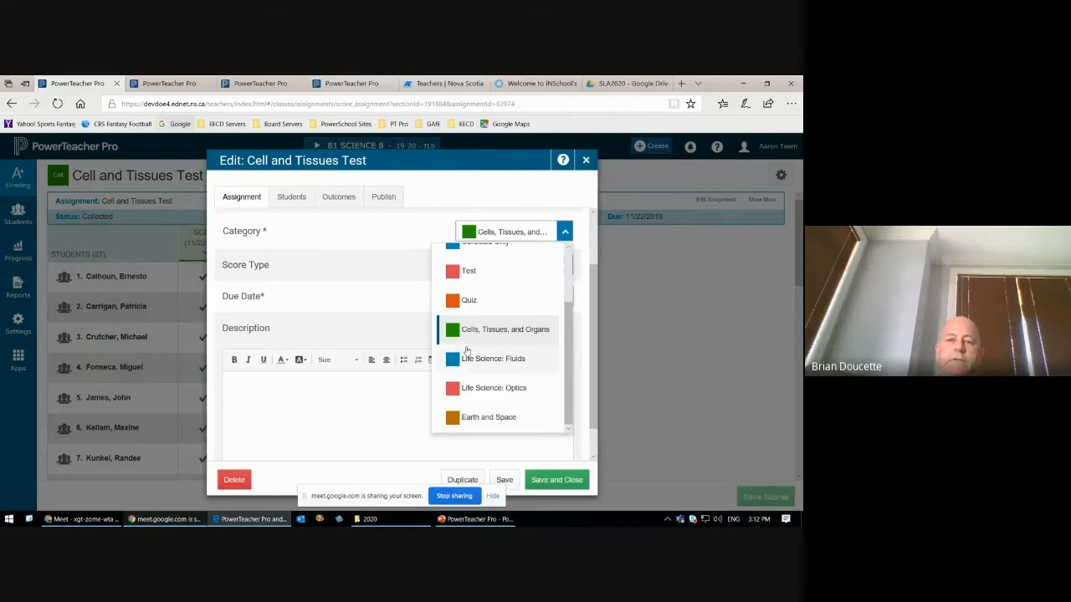
pyautogui.click(410, 232)
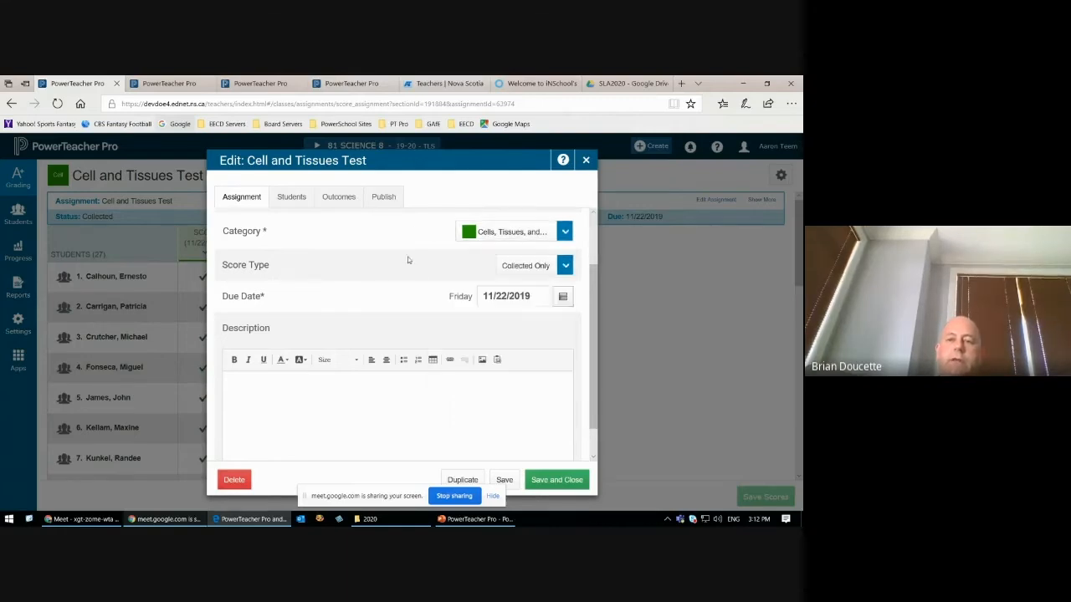
# Step: Try the Points score type for the Cell and Tissues Test, and switch it back to Collected Only
pyautogui.click(565, 266)
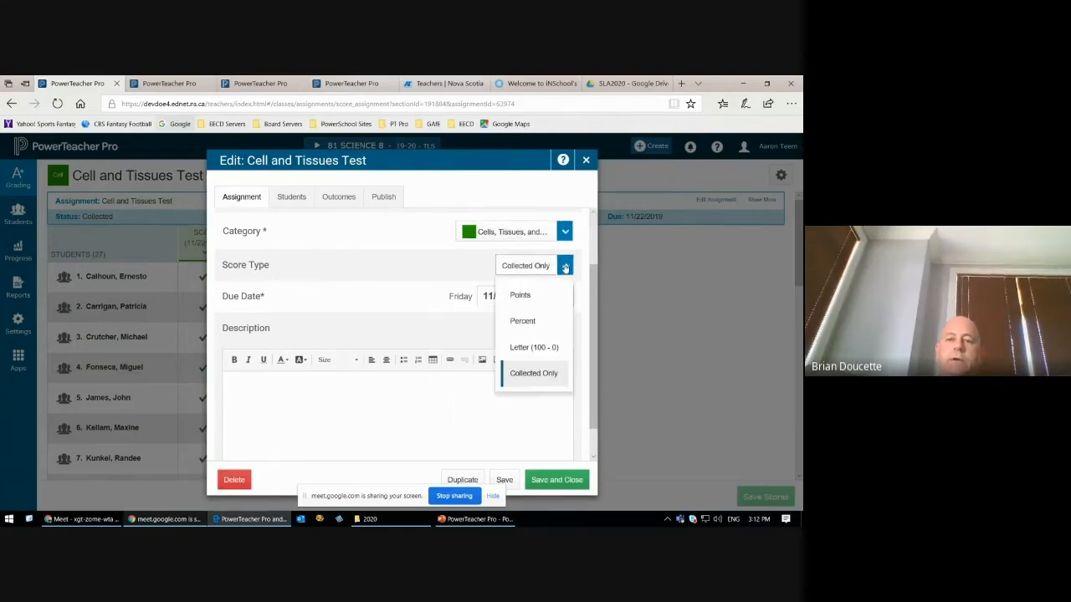
pyautogui.click(519, 296)
pyautogui.click(564, 266)
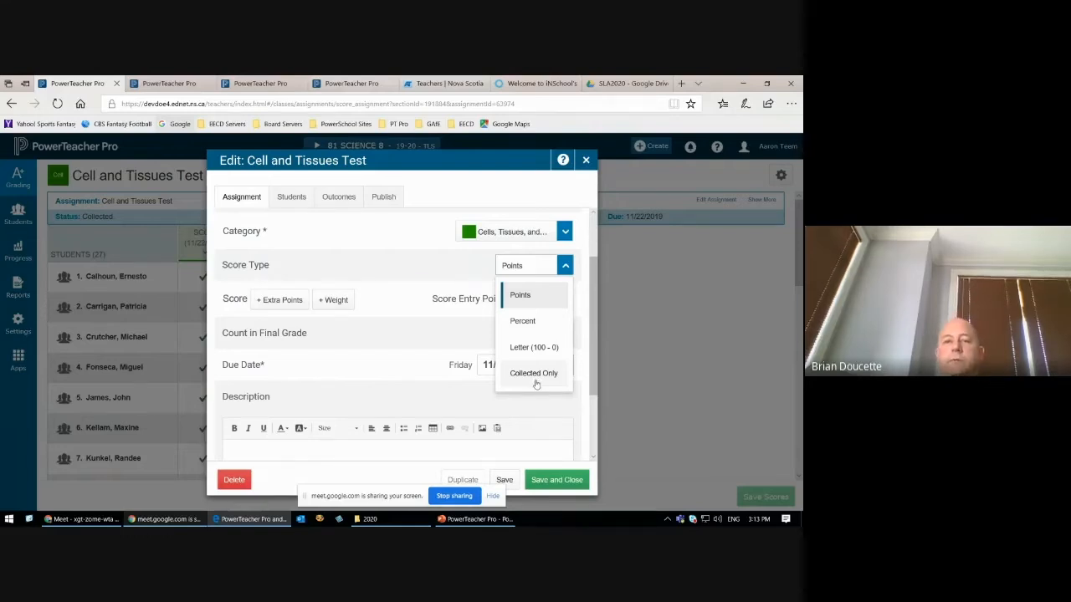
pyautogui.click(533, 373)
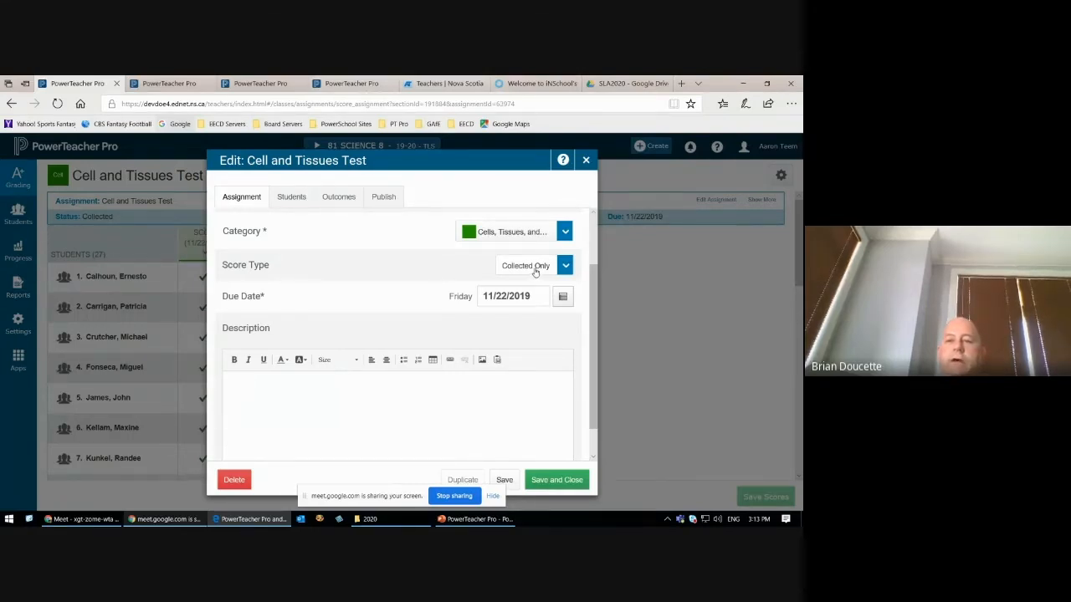
# Step: Set the assignment's score type to Points, and look over the due date and description settings
pyautogui.click(565, 265)
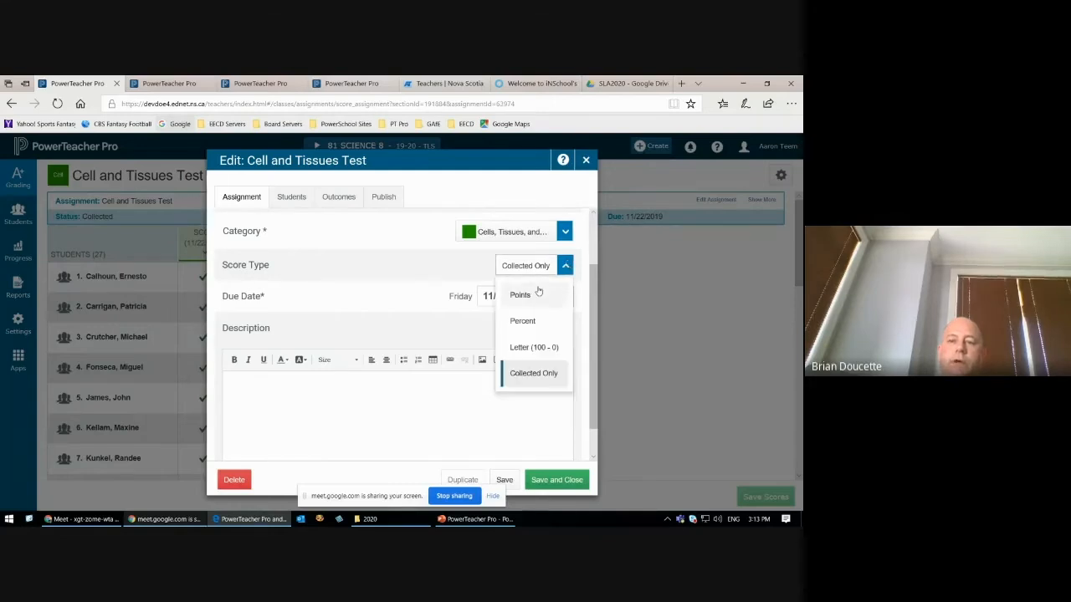
pyautogui.click(533, 295)
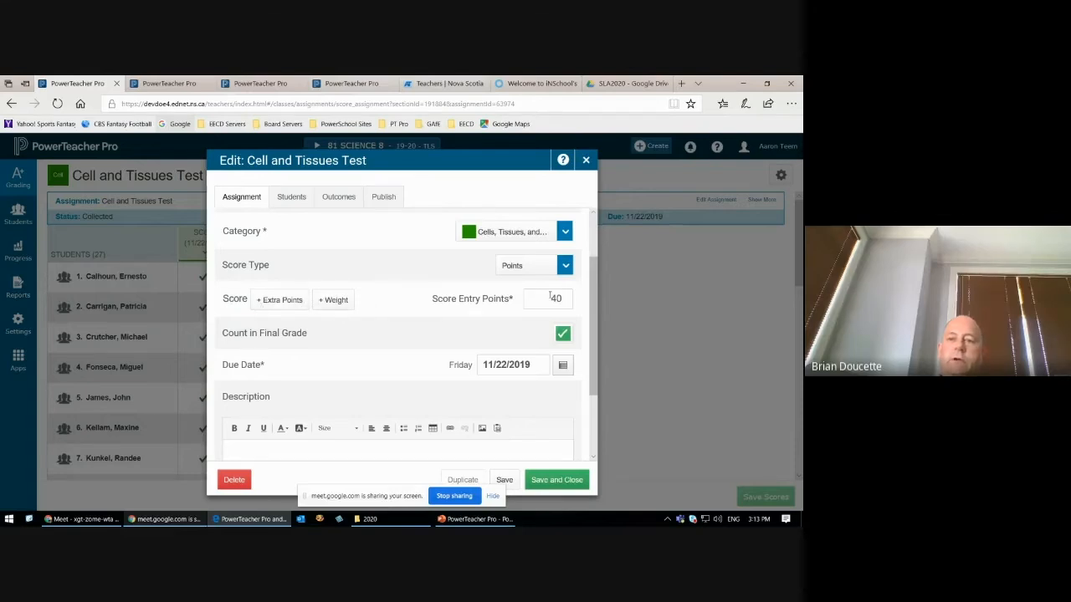
pyautogui.scroll(-1, 585, 285)
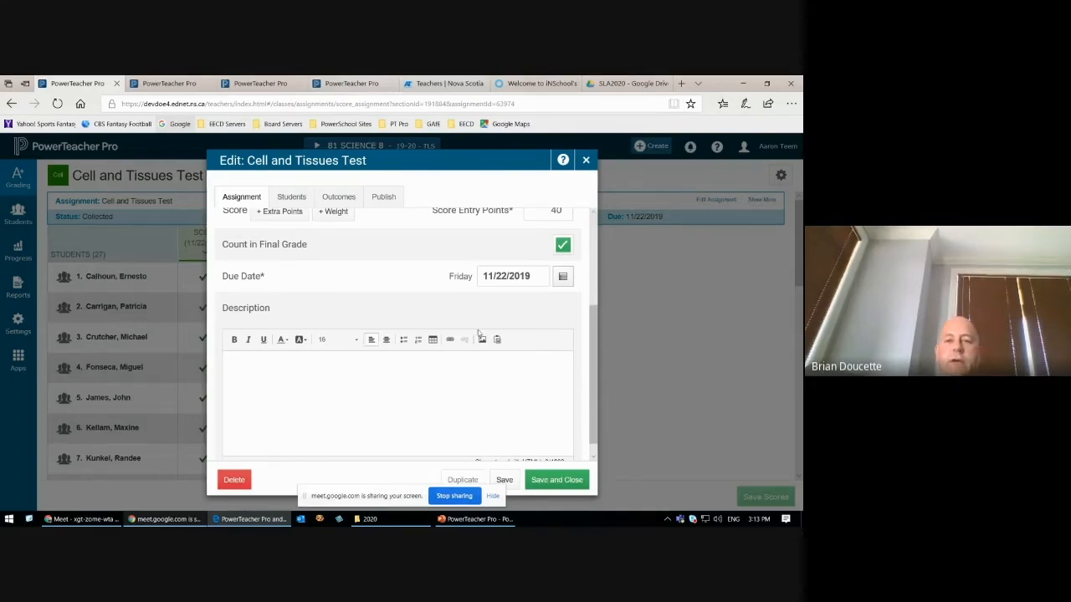
pyautogui.scroll(3, 315, 283)
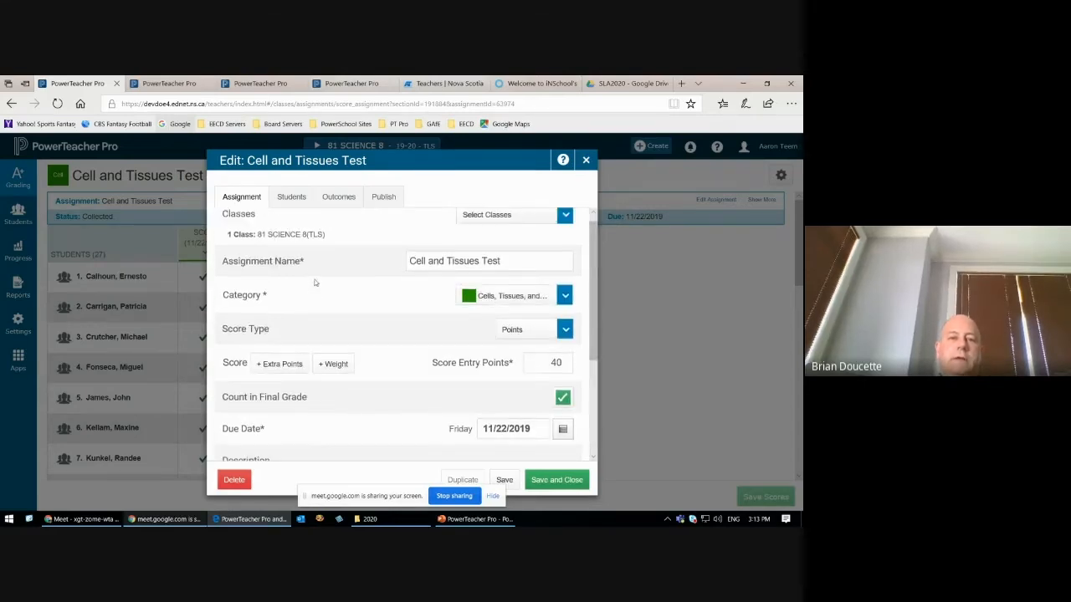
# Step: View the students the assignment applies to, highlight the notice above them, and open the list for adding or removing students
pyautogui.click(293, 199)
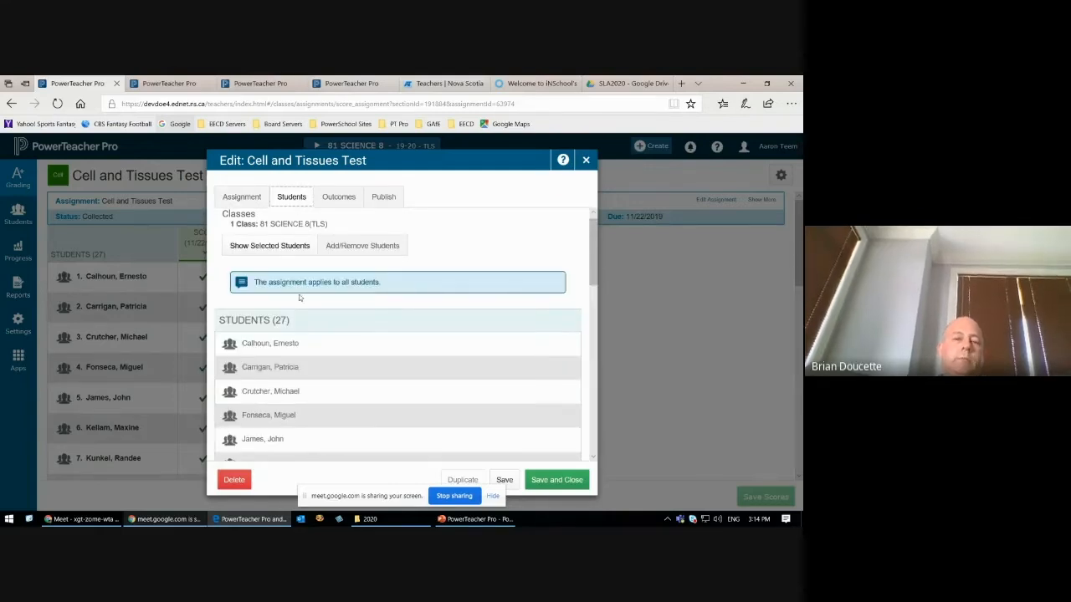
pyautogui.moveTo(269, 283); pyautogui.dragTo(383, 286)
pyautogui.click(393, 286)
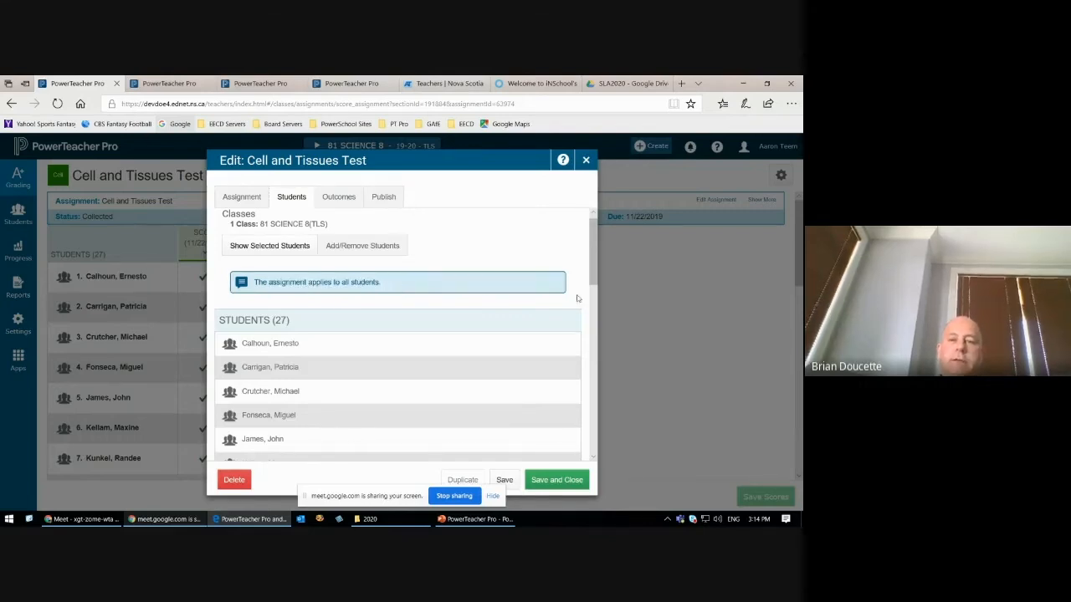
pyautogui.click(363, 246)
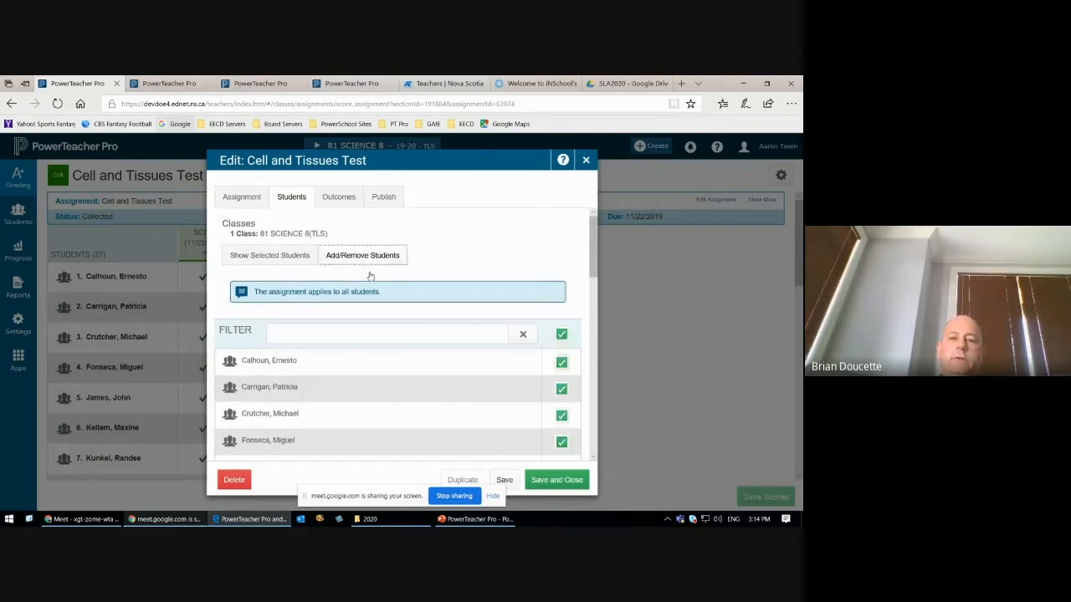
pyautogui.scroll(-3, 592, 257)
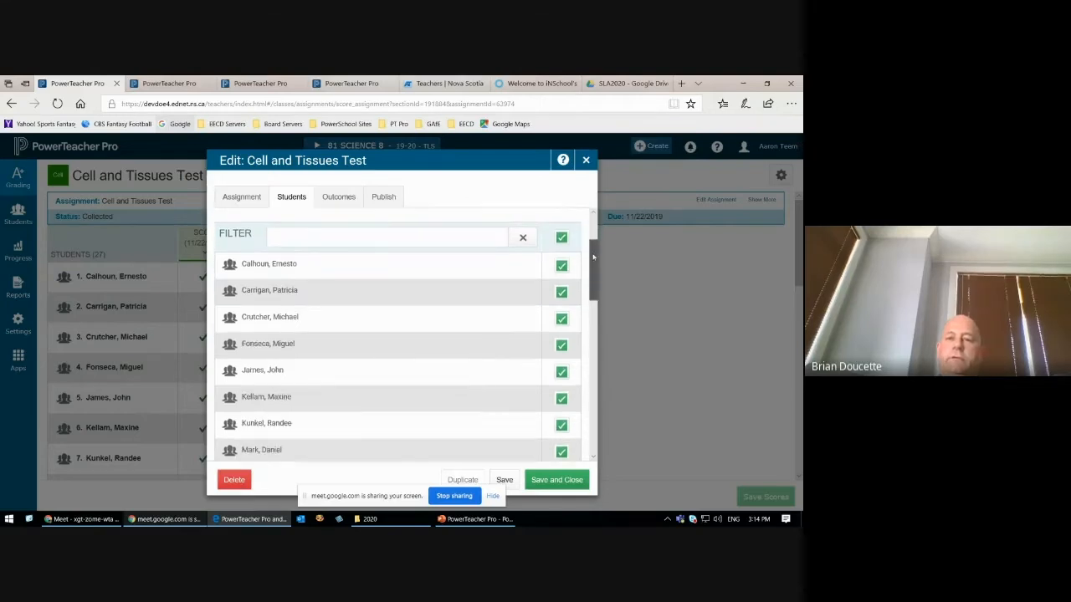
pyautogui.moveTo(591, 253); pyautogui.dragTo(591, 232)
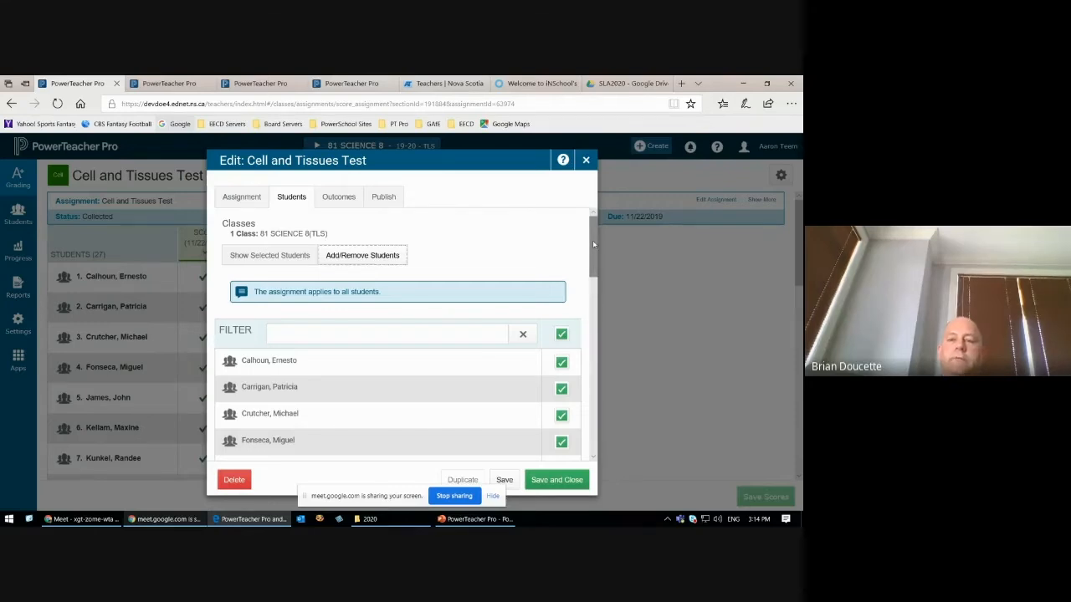
# Step: Deselect all students, and assign the test only to the first, second and fifth students in the list
pyautogui.click(562, 335)
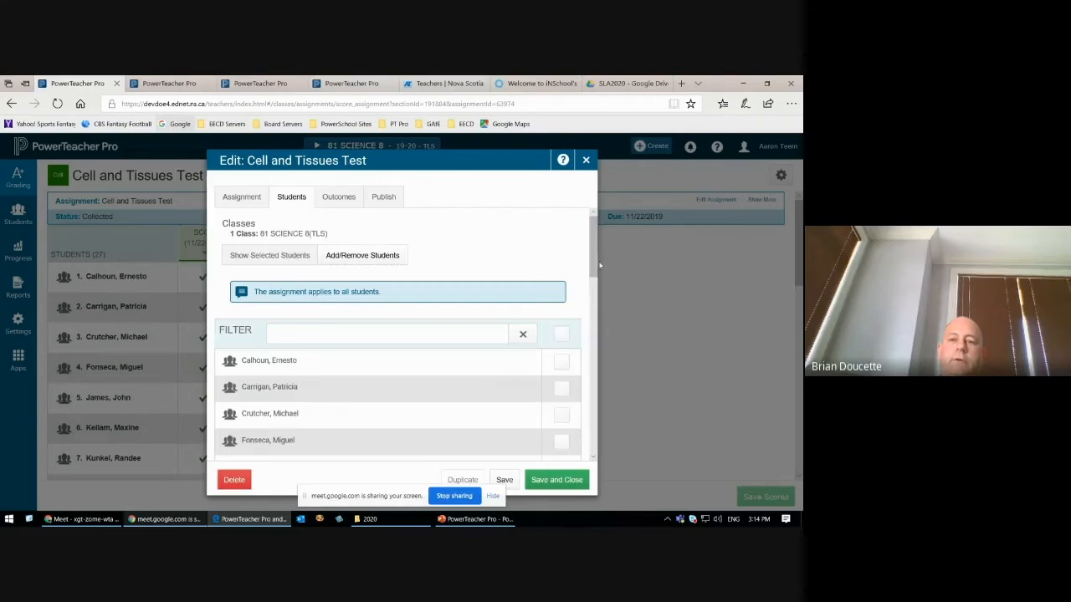
pyautogui.moveTo(593, 248); pyautogui.dragTo(592, 270)
pyautogui.click(563, 262)
pyautogui.click(562, 287)
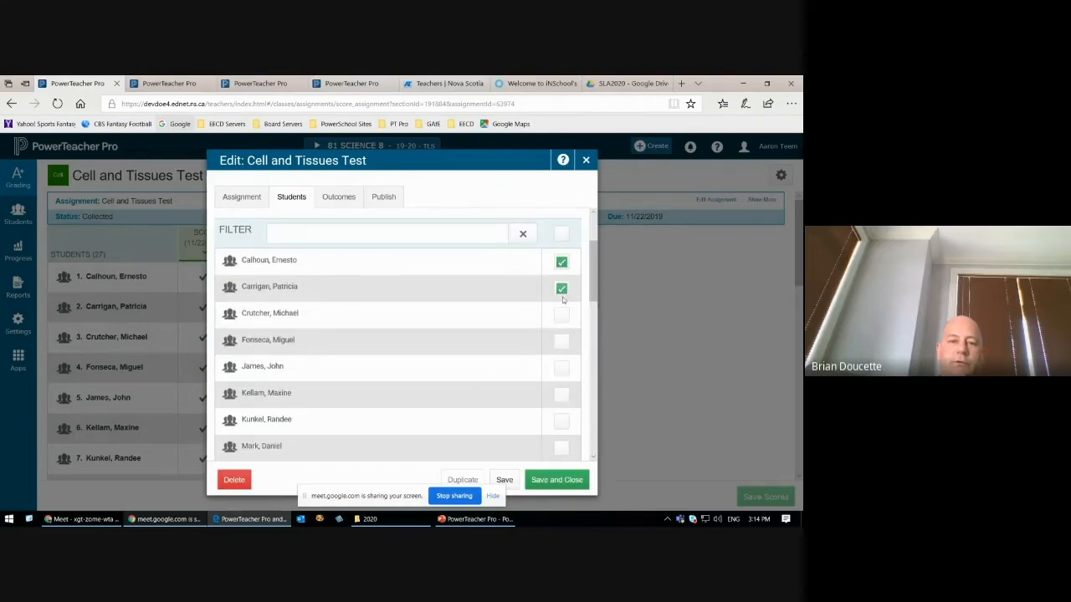
pyautogui.click(561, 368)
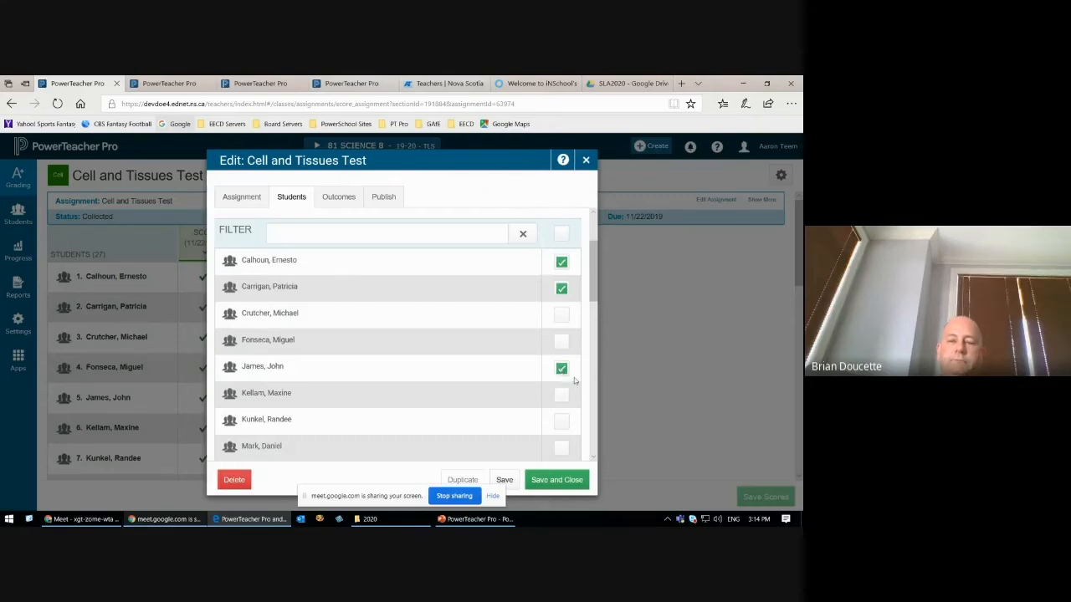
# Step: Review the assignment's outcomes, and save and close it, removing the deselected students and deleting their scores
pyautogui.click(343, 203)
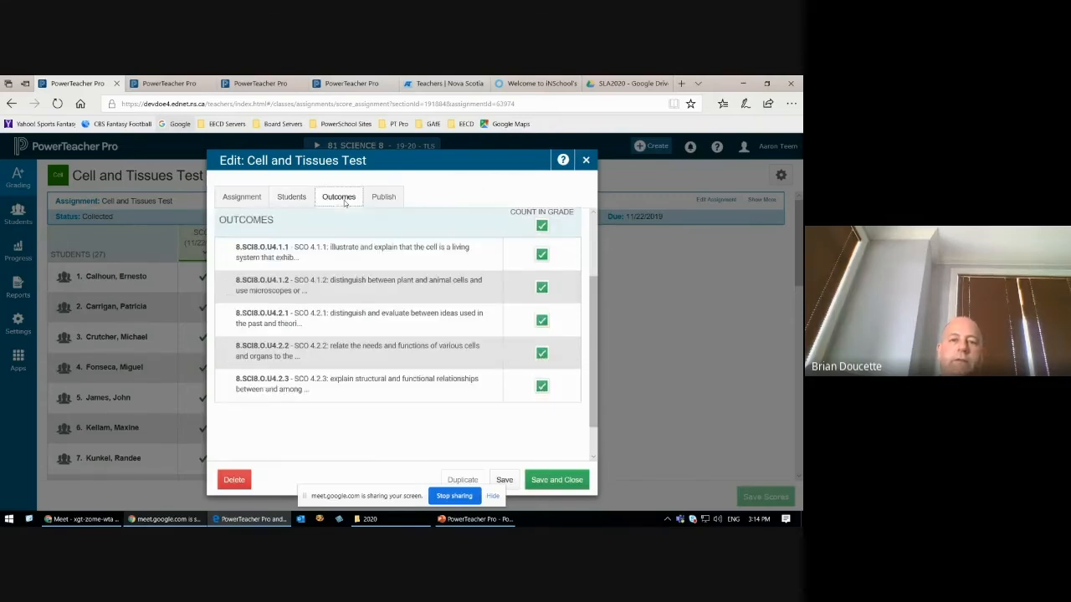
pyautogui.scroll(2, 552, 296)
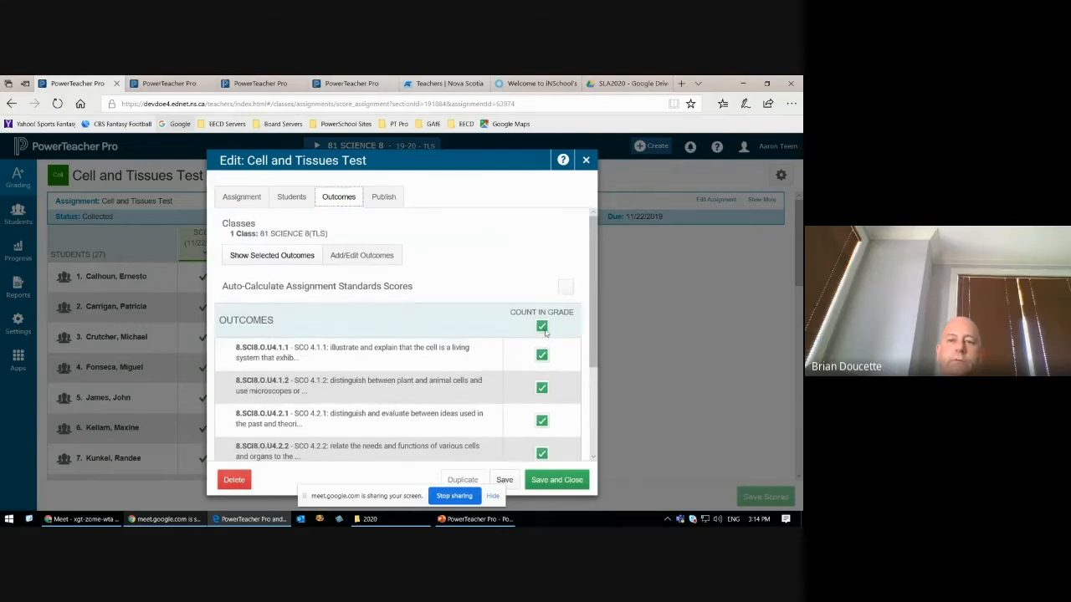
pyautogui.scroll(-1, 540, 298)
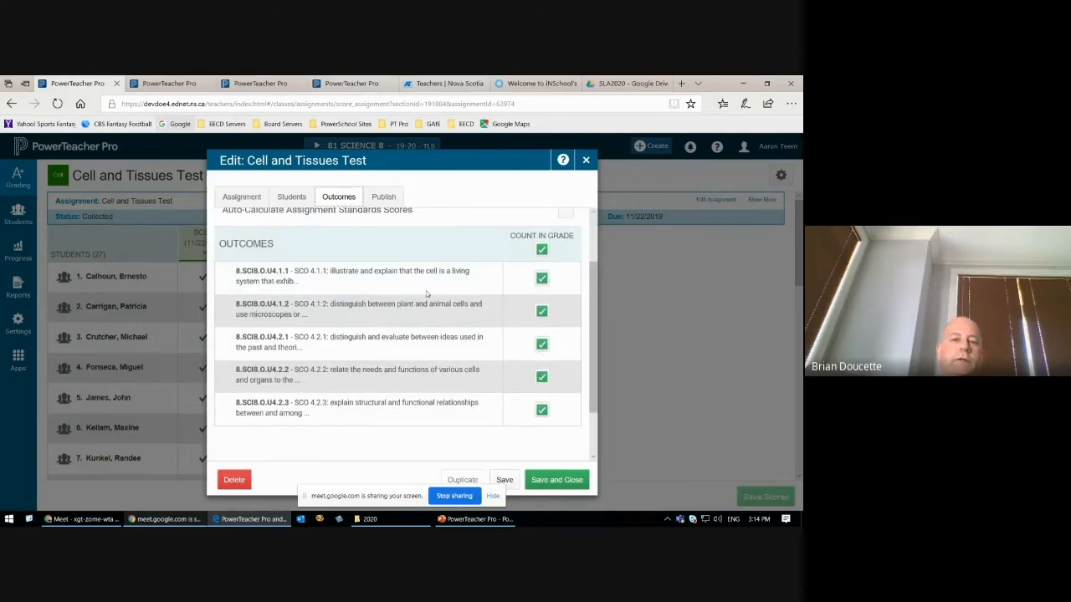
pyautogui.click(570, 483)
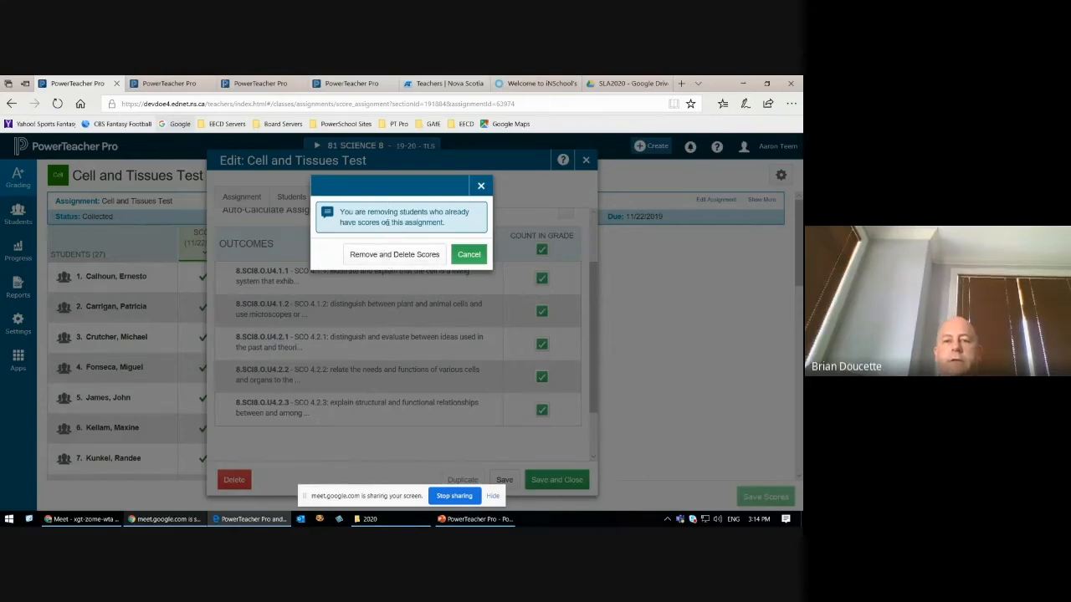
pyautogui.click(389, 255)
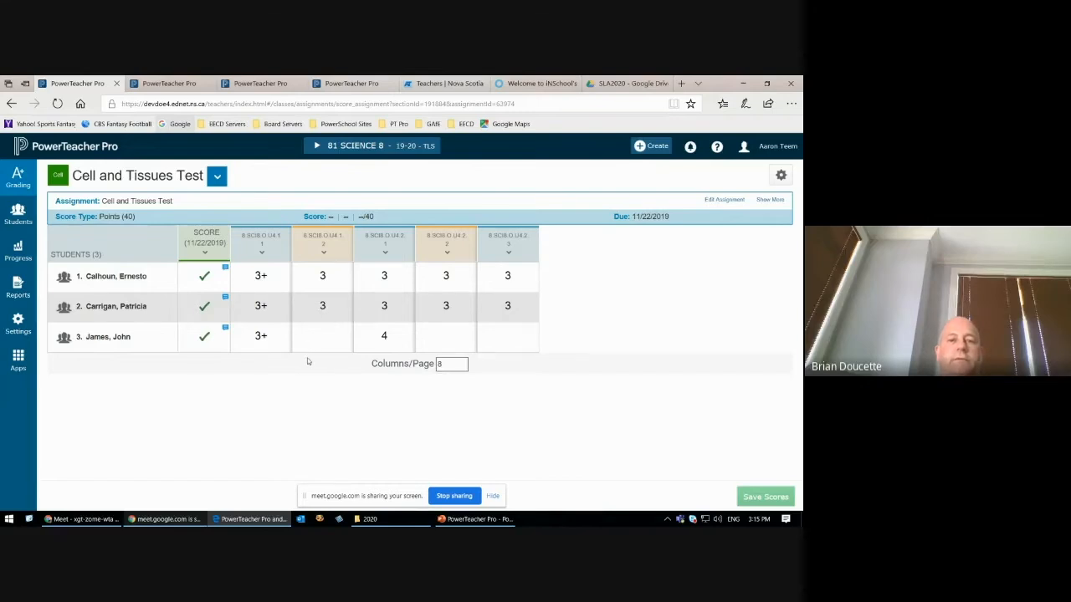
# Step: Enter scores of 35, 30 and 40 on the Cell and Tissues Test for the first, second and third students
pyautogui.click(204, 277)
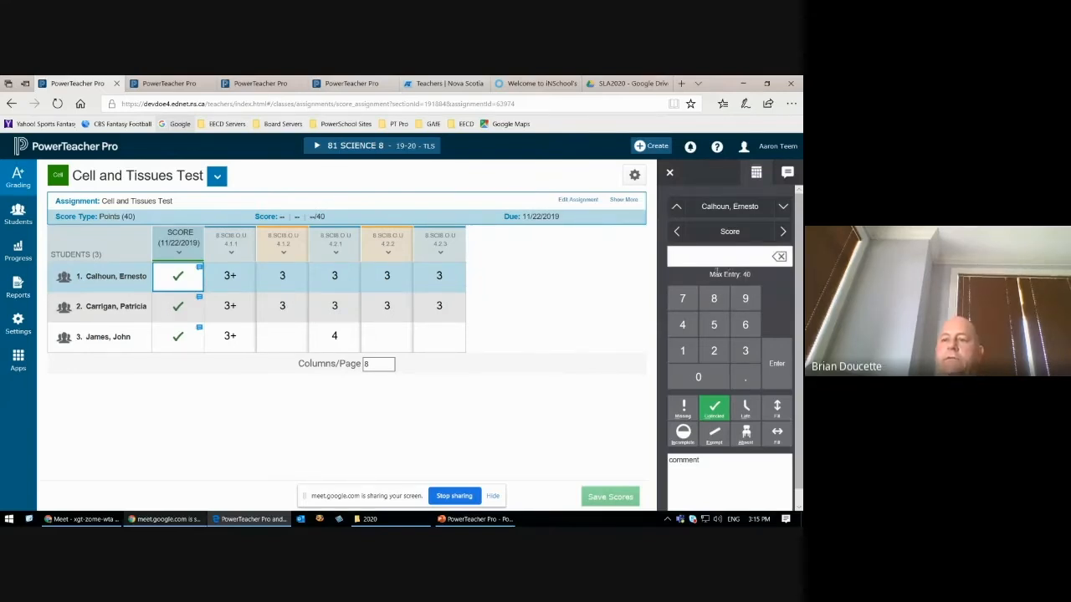
pyautogui.moveTo(709, 274); pyautogui.dragTo(751, 275)
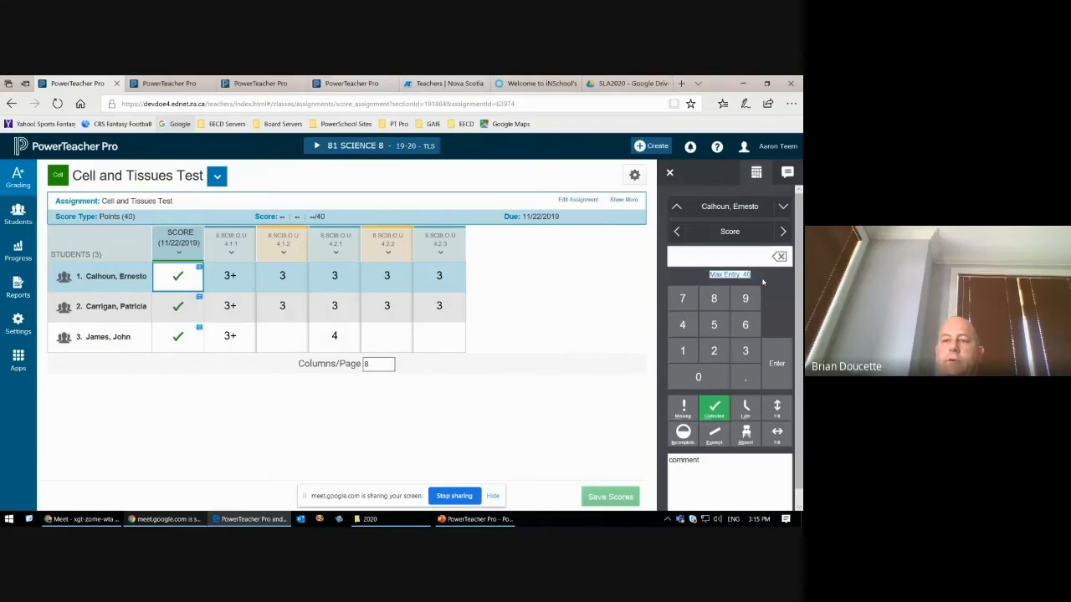
pyautogui.click(744, 350)
pyautogui.click(716, 325)
pyautogui.press('Return')
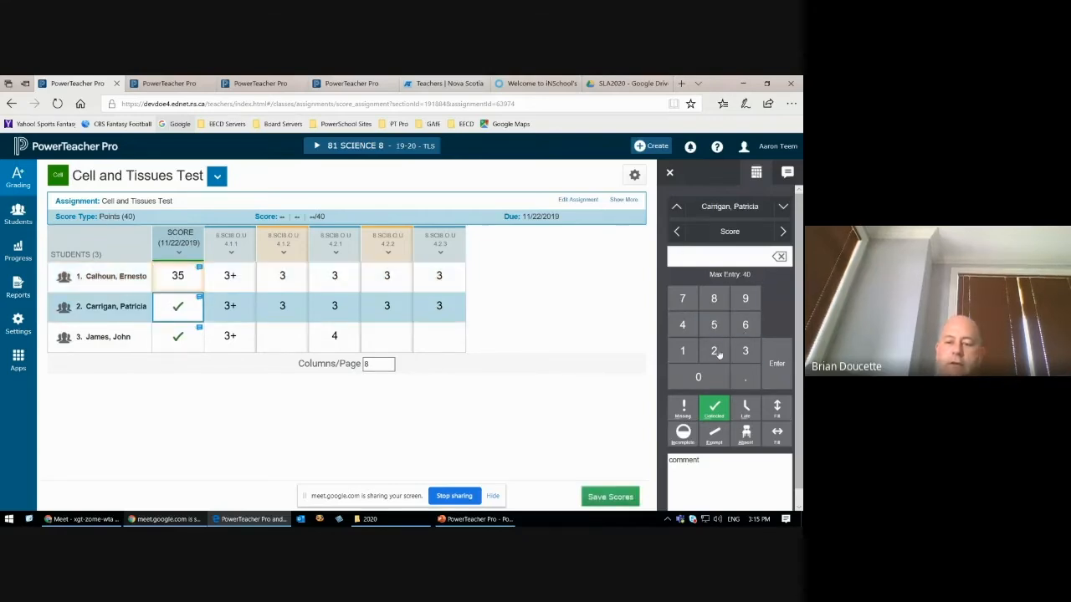
pyautogui.write('30')
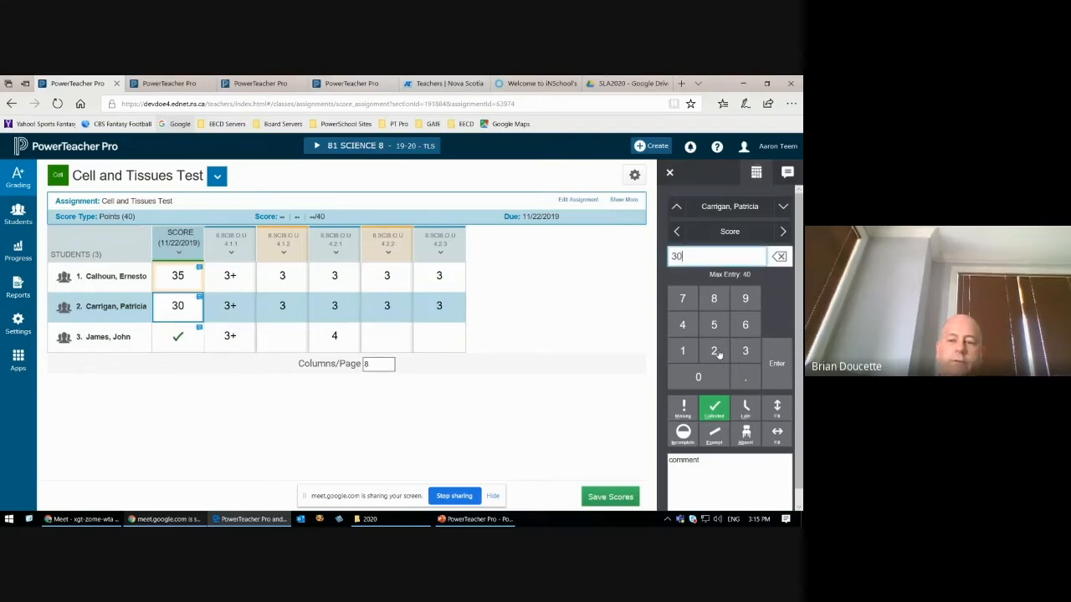
pyautogui.press('Return')
pyautogui.write('40')
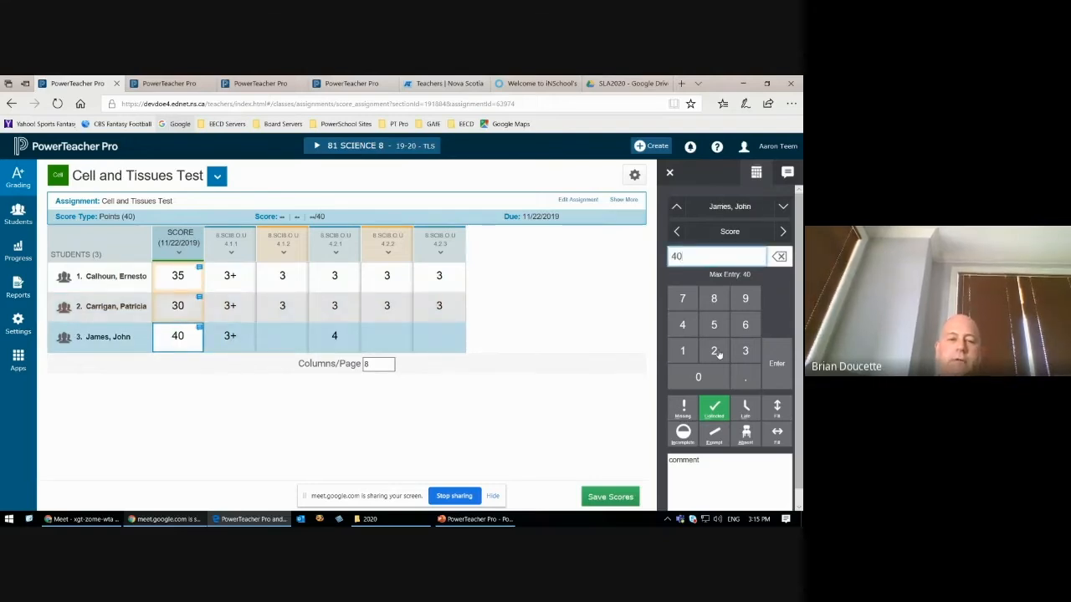
pyautogui.press('Return')
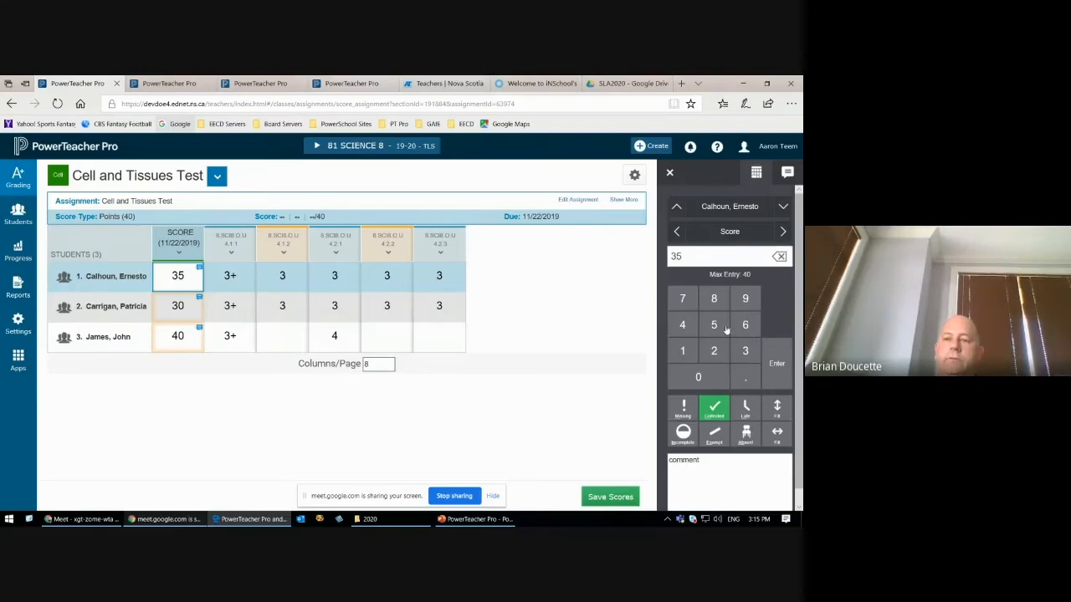
# Step: Change the first student's test score to 38, and clear the first two students' marks for outcome 8.SCI8.O.U4.2.3
pyautogui.click(741, 352)
pyautogui.click(713, 300)
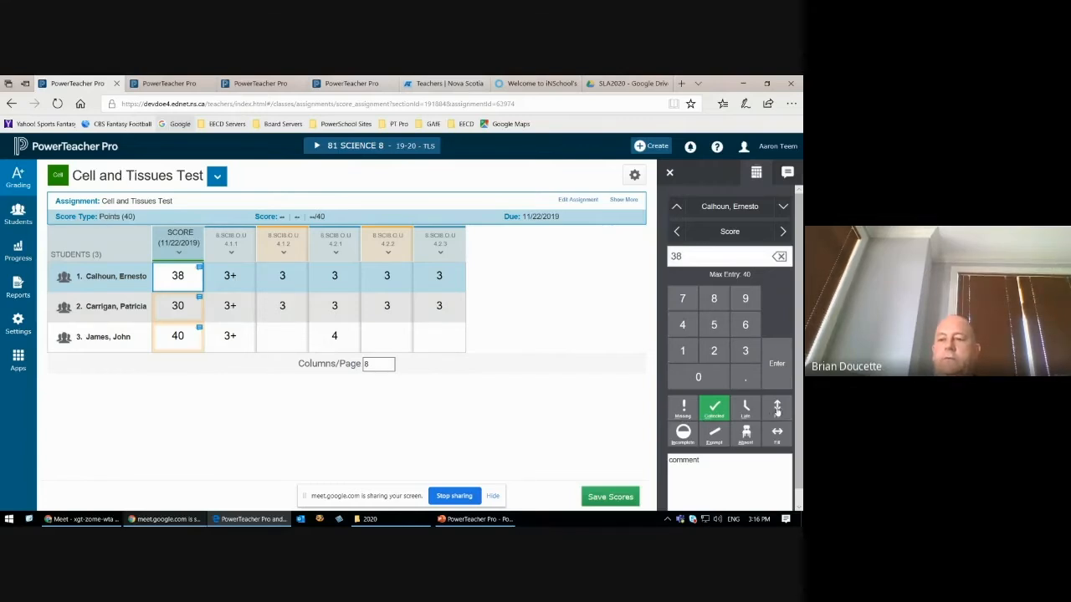
pyautogui.click(435, 285)
pyautogui.click(779, 260)
pyautogui.click(436, 316)
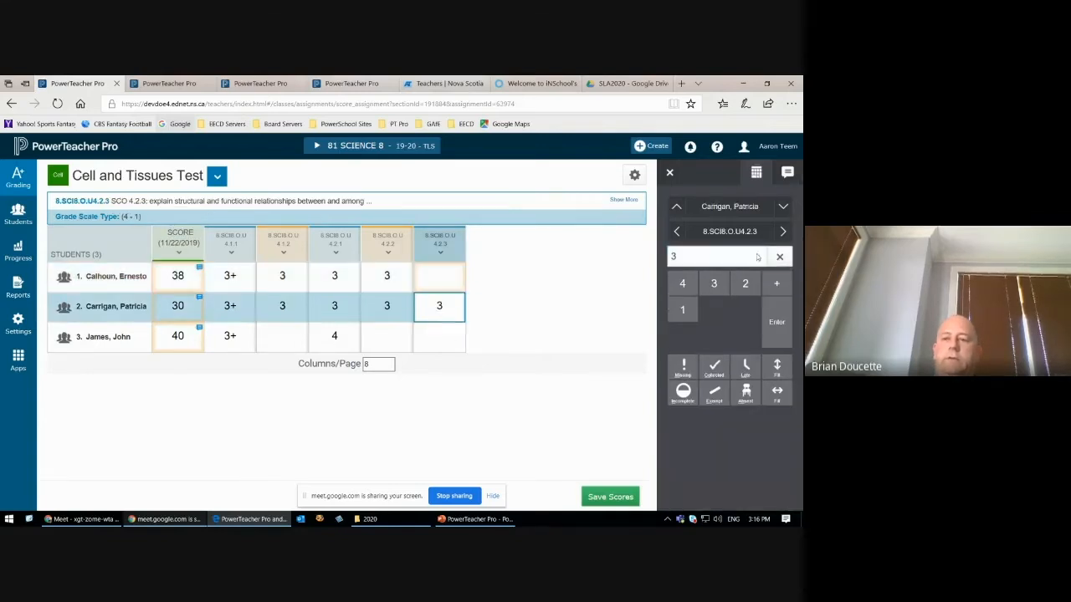
pyautogui.click(779, 257)
pyautogui.click(459, 273)
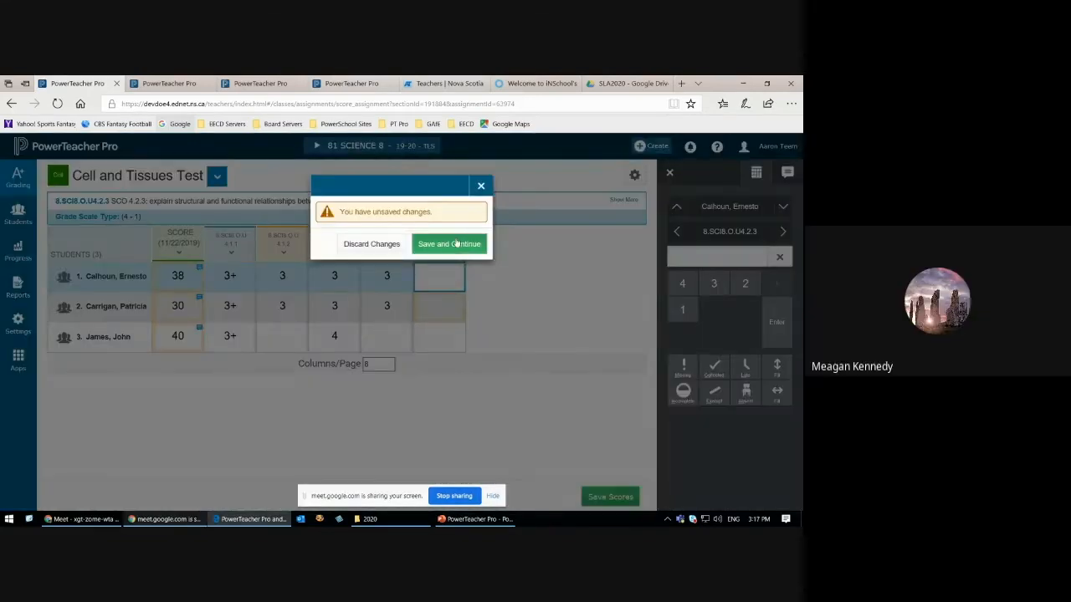
# Step: Open the Cell and Tissues Test from the assignment list, look over its score and due date settings, and close it unchanged
pyautogui.click(454, 244)
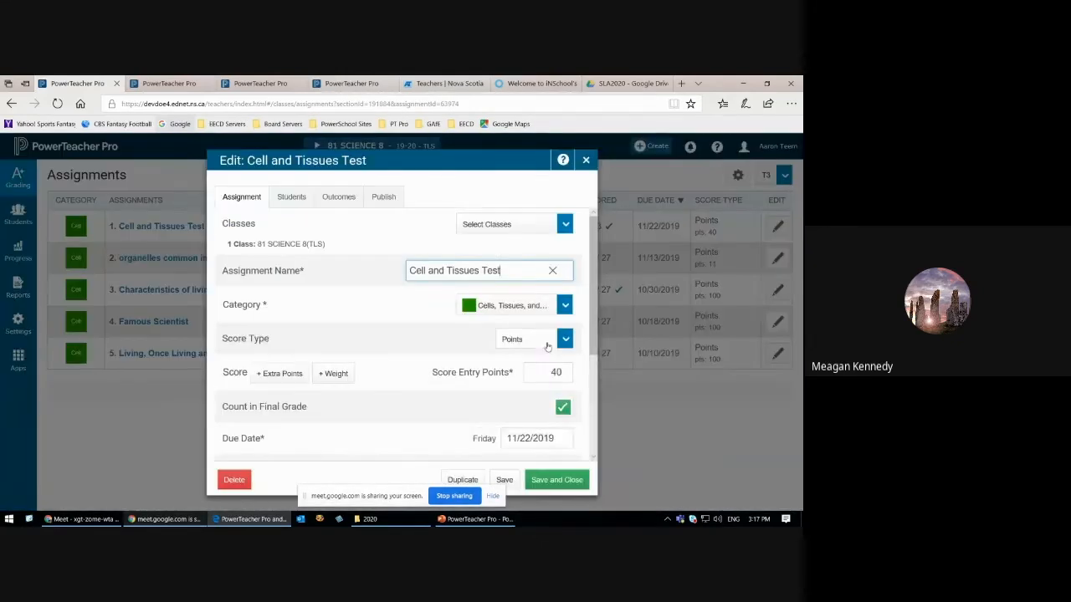
pyautogui.moveTo(599, 259); pyautogui.dragTo(597, 289)
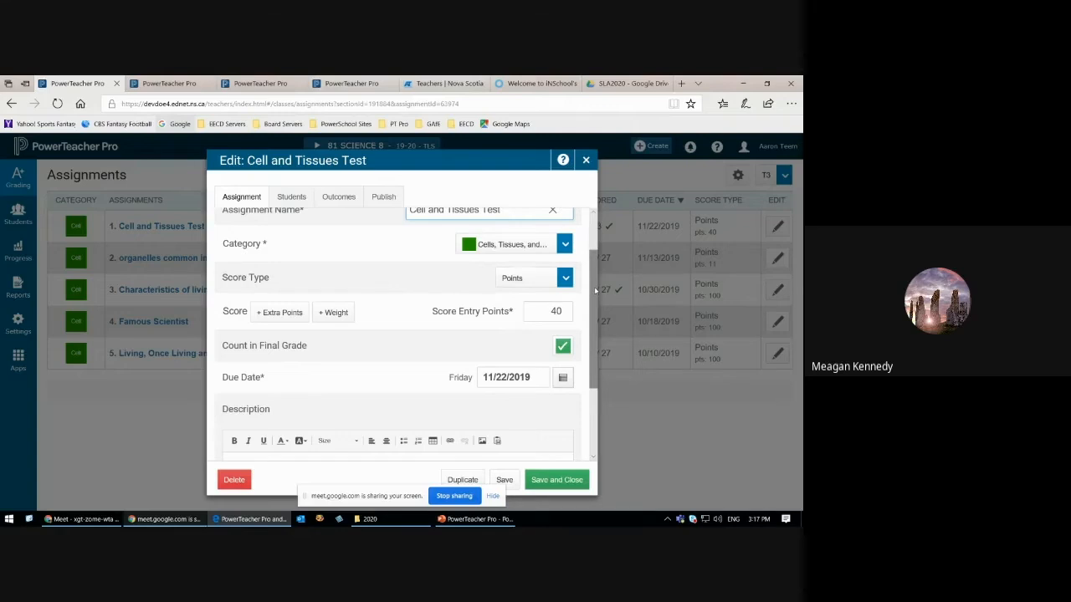
pyautogui.click(585, 160)
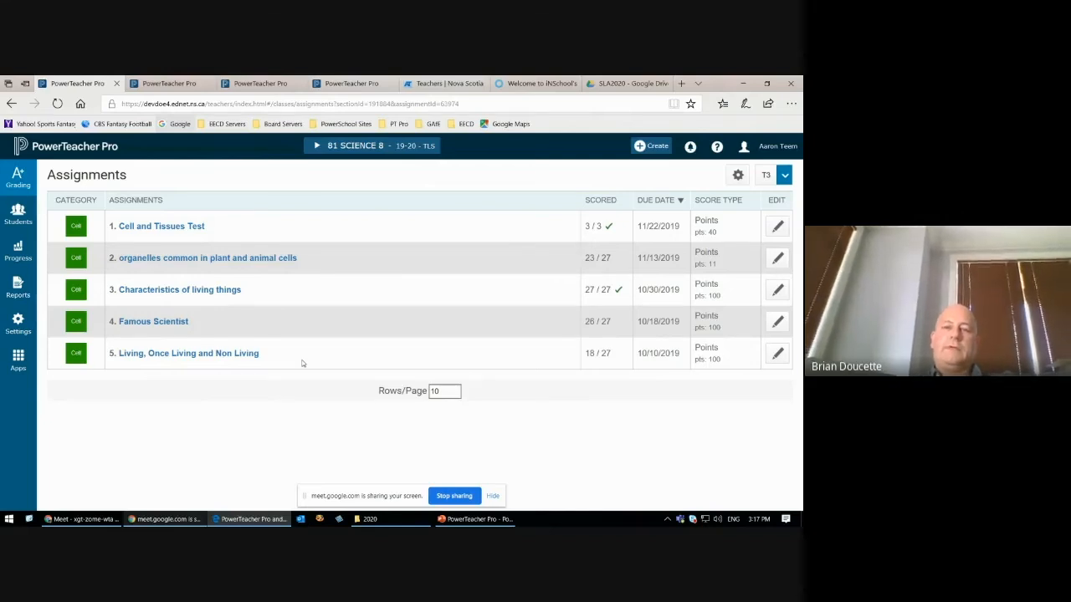
# Step: View the scores of the Cell and Tissues Test, and open the test for editing from the assignment list
pyautogui.click(186, 228)
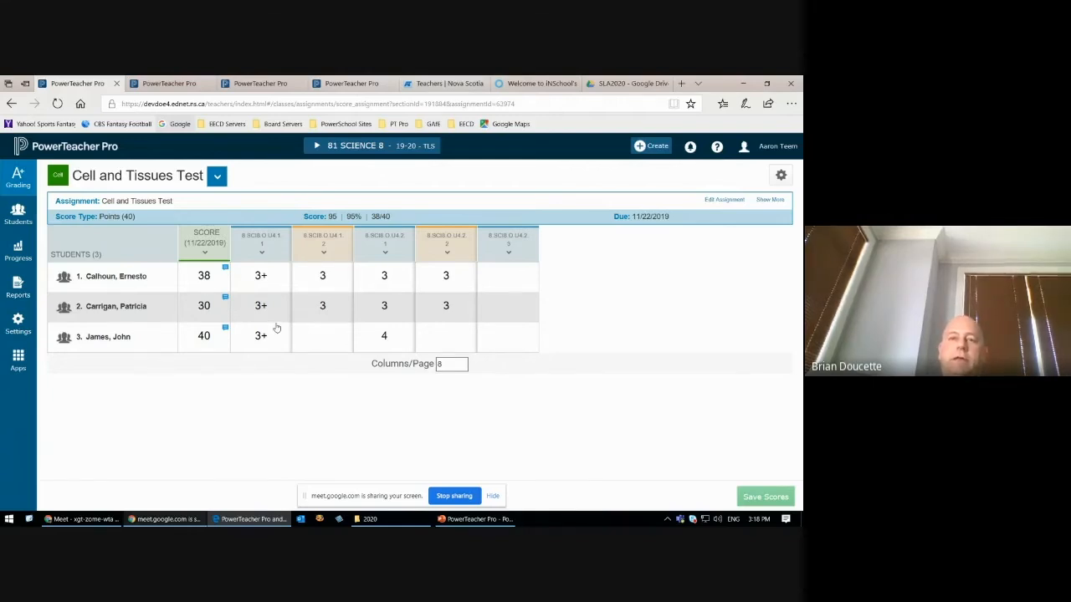
pyautogui.click(31, 181)
pyautogui.click(103, 208)
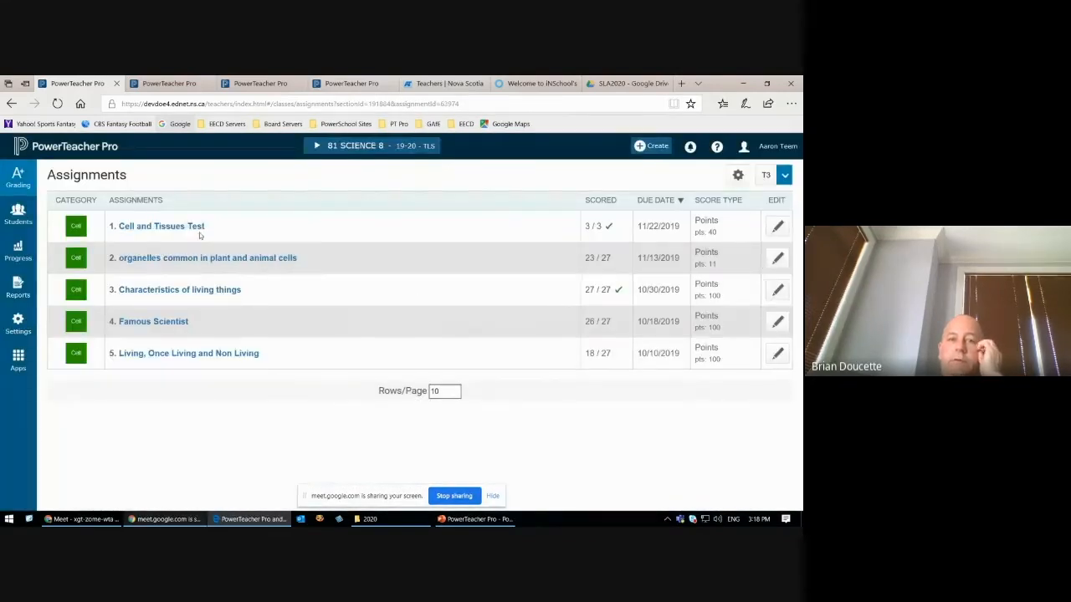
pyautogui.click(774, 232)
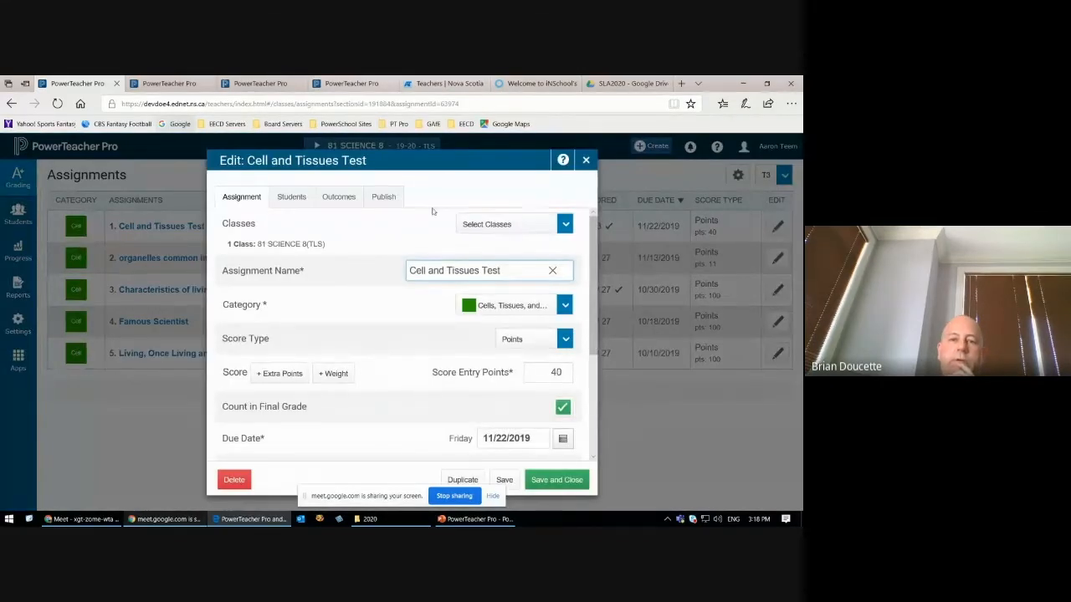
# Step: Try adding a weight to the test with a total value of 100, and remove the weight again
pyautogui.click(332, 374)
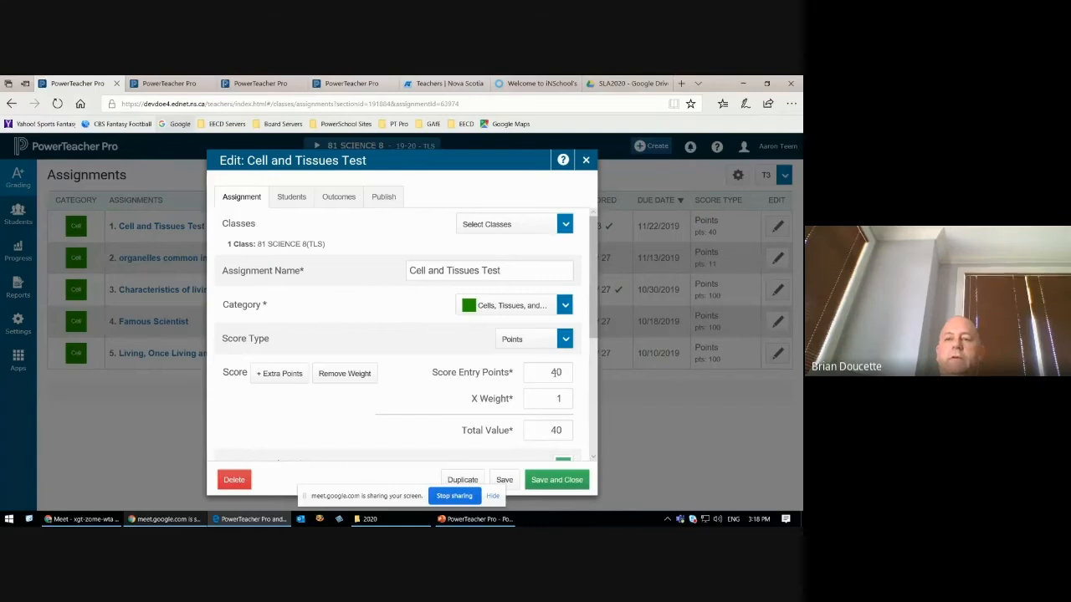
pyautogui.doubleClick(553, 430)
pyautogui.write('100')
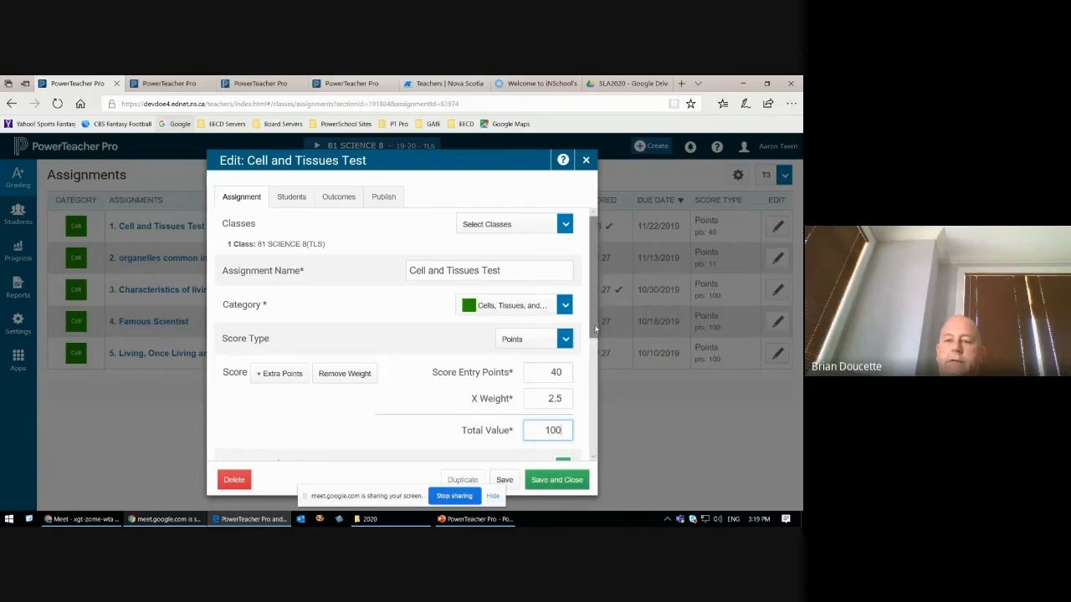
pyautogui.scroll(-2, 576, 334)
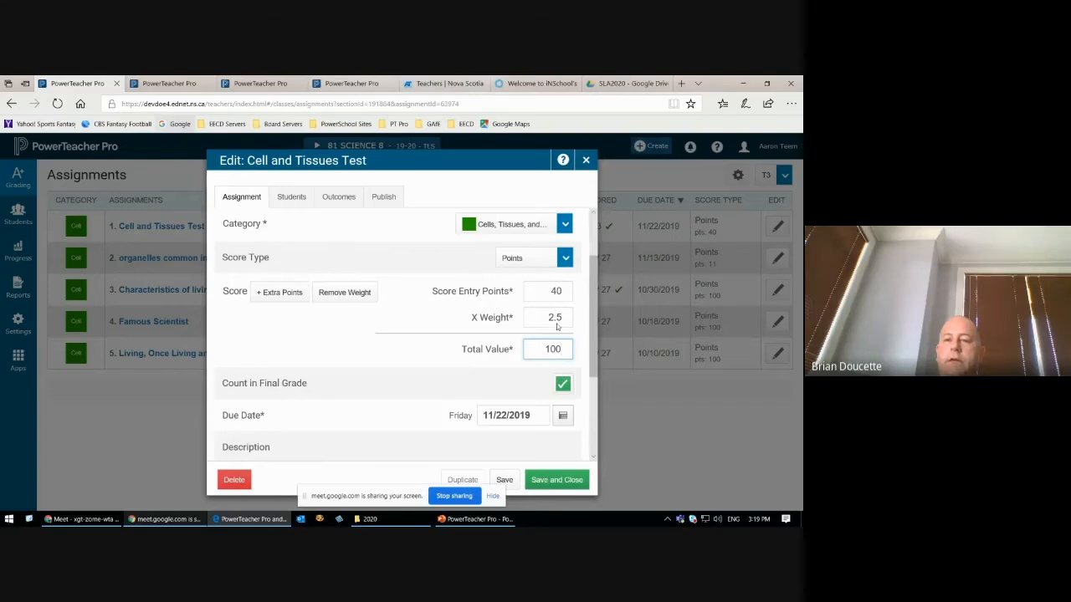
pyautogui.doubleClick(549, 318)
pyautogui.click(366, 296)
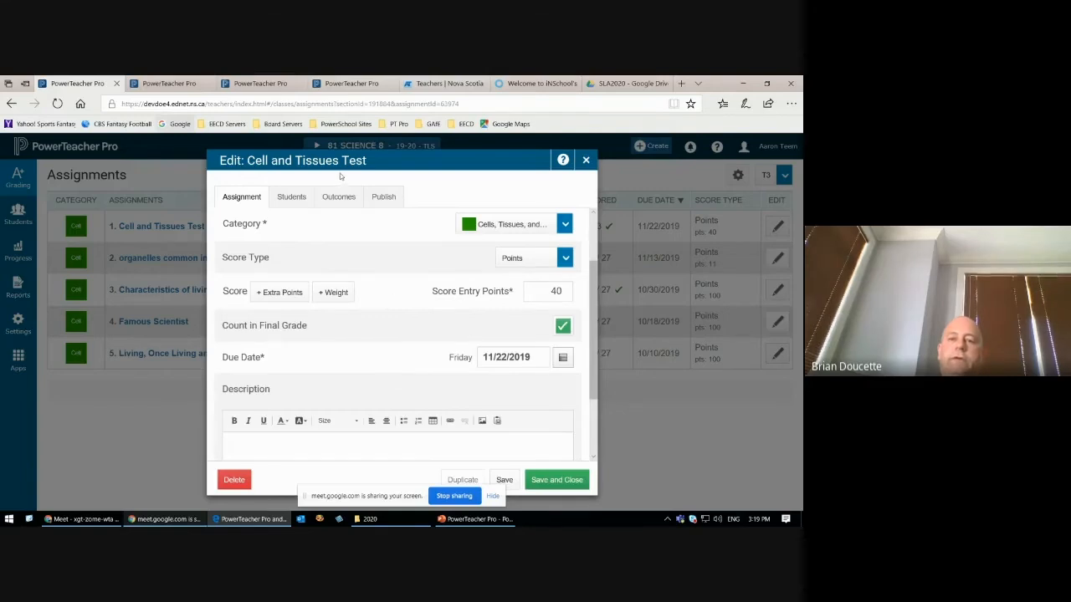
# Step: Add a weight to the Cell and Tissues Test with a total value of 100, and save and close the assignment
pyautogui.click(339, 293)
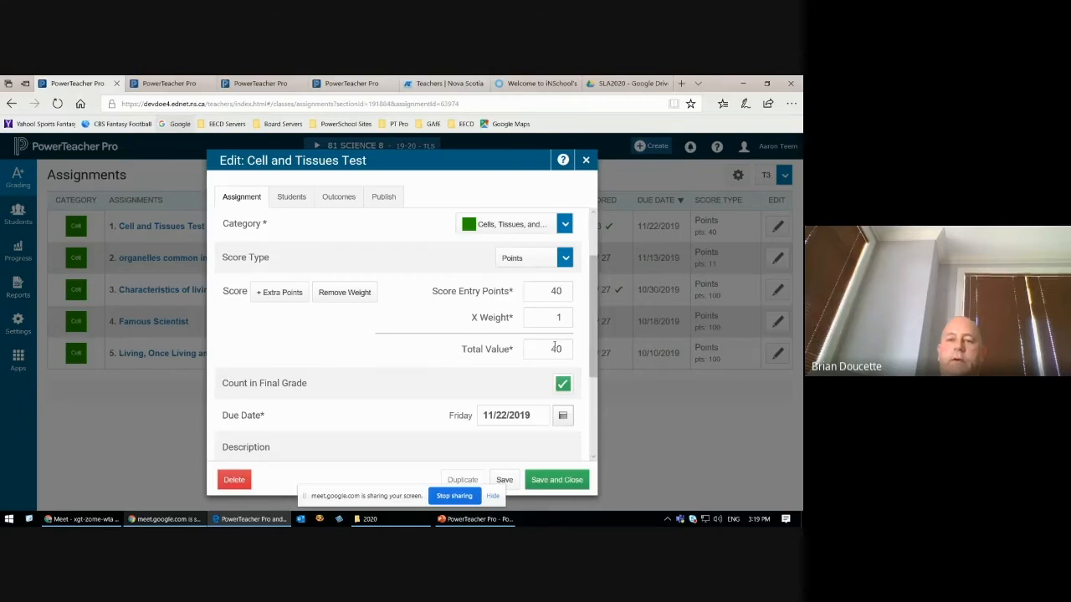
pyautogui.moveTo(550, 349); pyautogui.dragTo(567, 351)
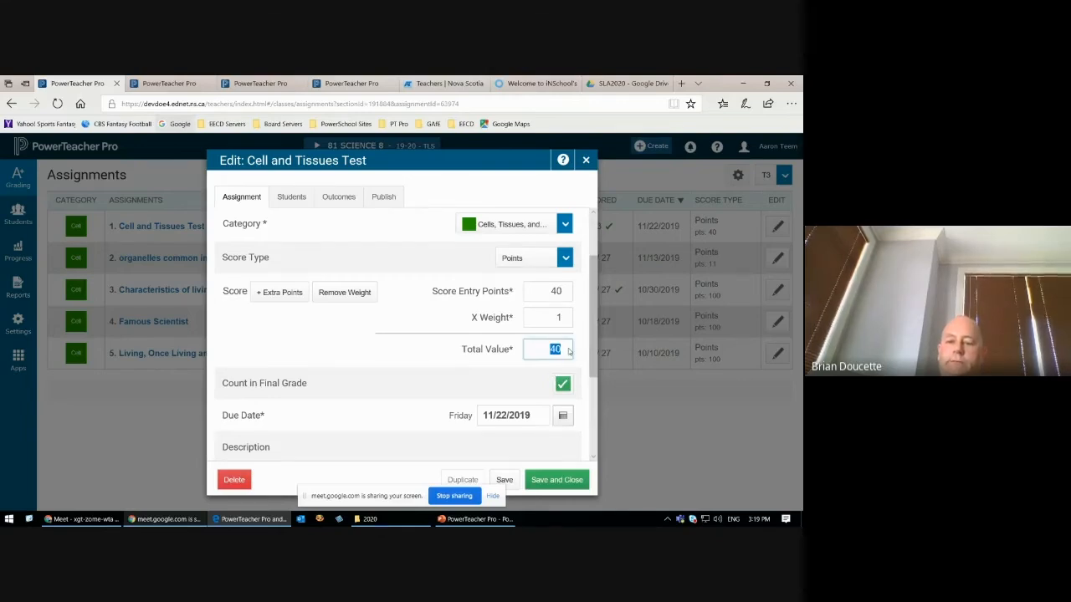
pyautogui.write('100')
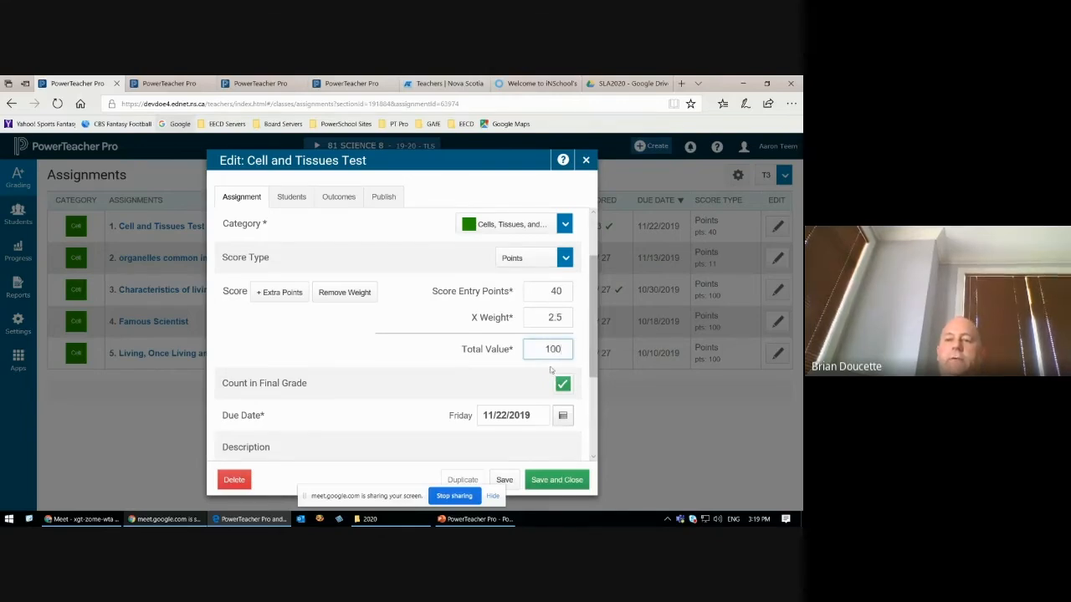
pyautogui.doubleClick(554, 290)
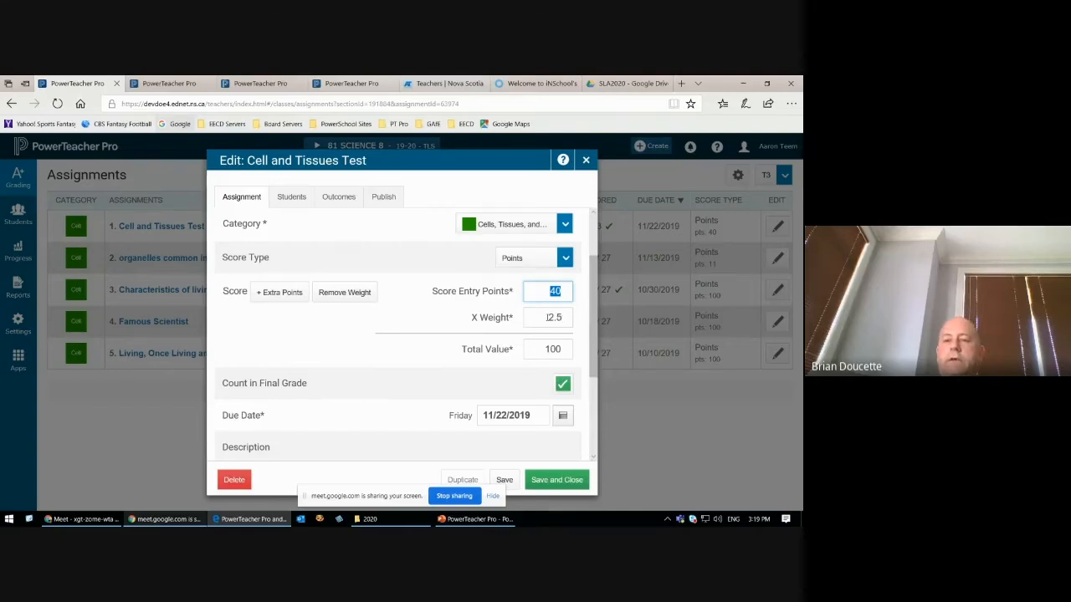
pyautogui.doubleClick(548, 317)
pyautogui.click(424, 324)
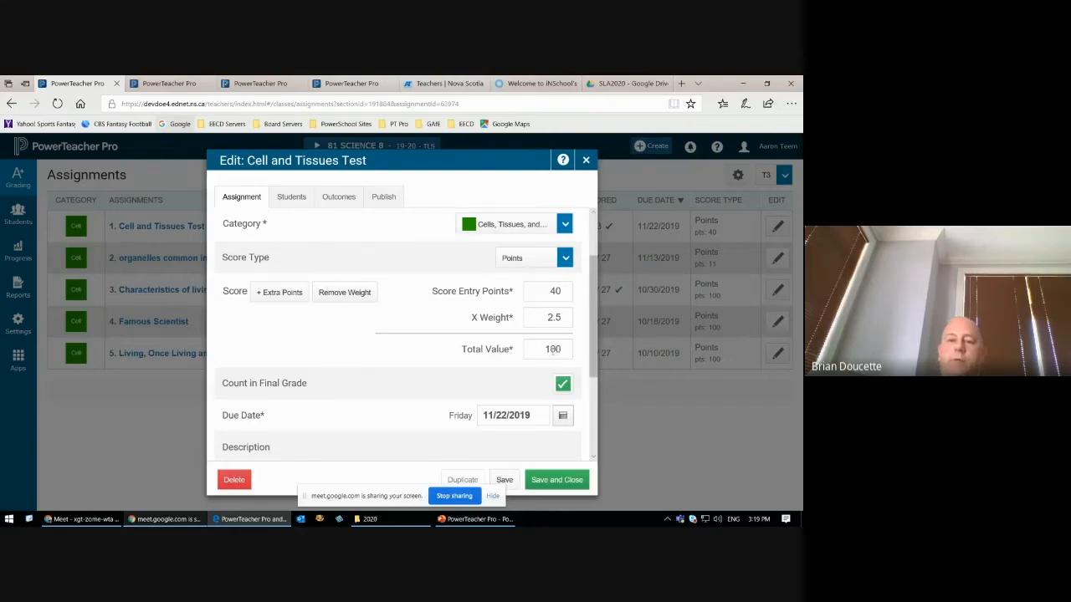
pyautogui.click(557, 480)
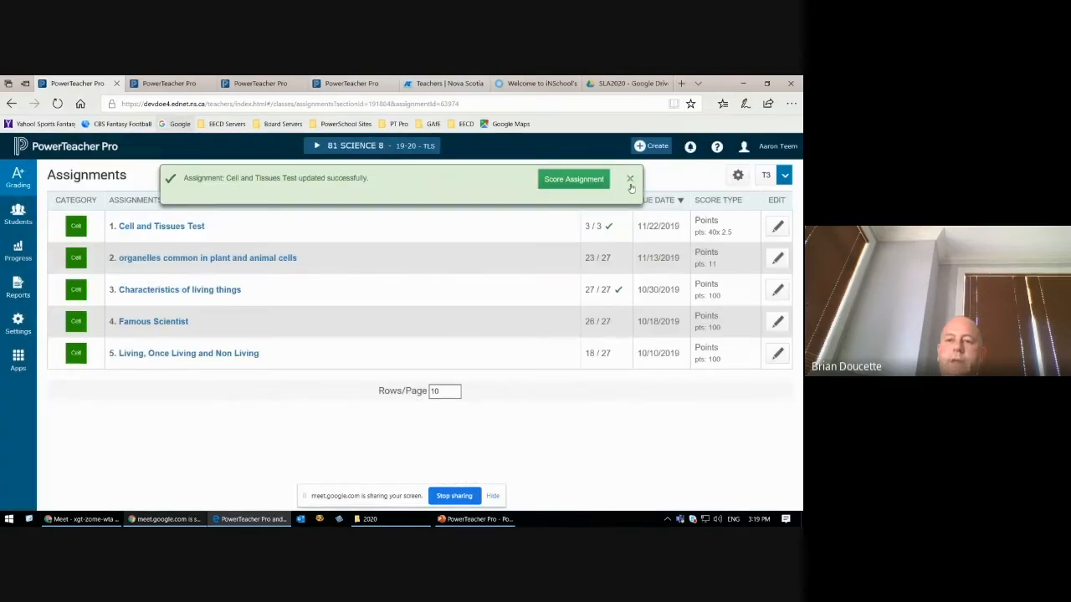
pyautogui.click(630, 181)
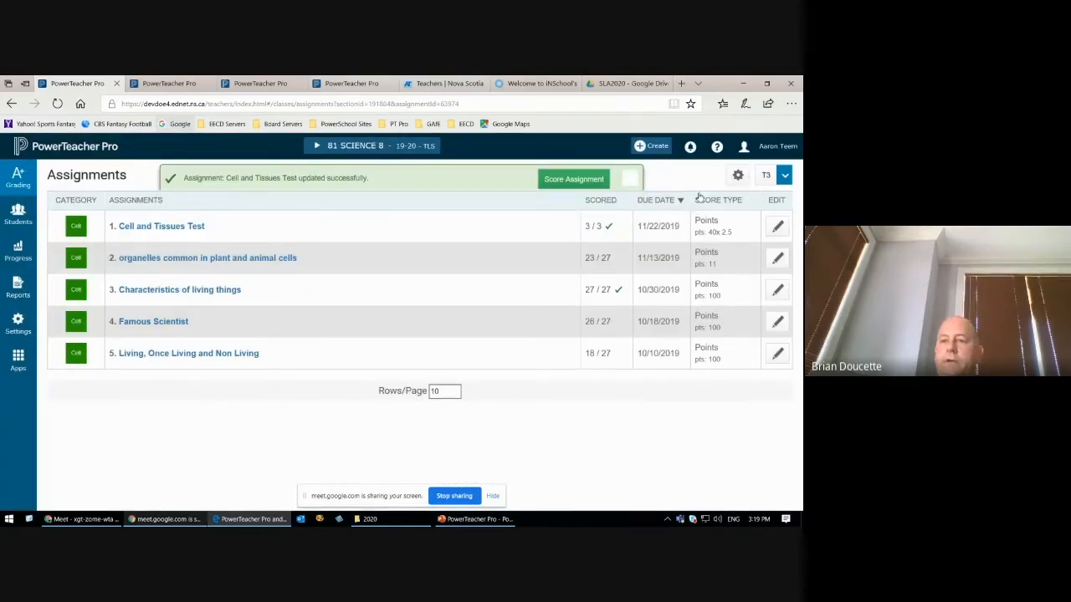
# Step: Compare the point values in the assignment list, highlighting those of the third, fourth and fifth assignments and the weighted test
pyautogui.moveTo(695, 219); pyautogui.dragTo(732, 377)
pyautogui.click(732, 377)
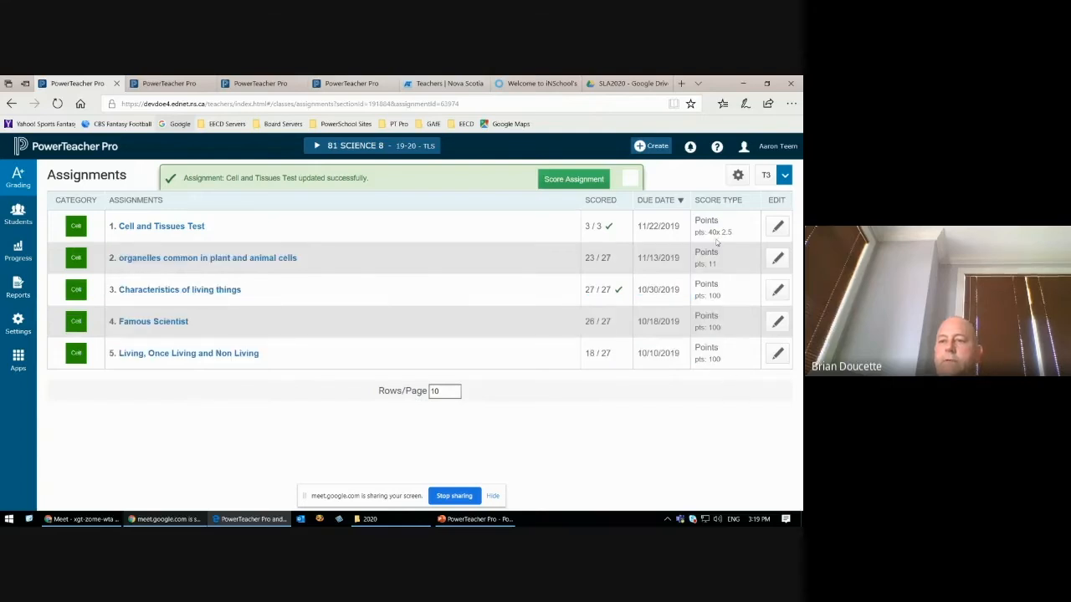
pyautogui.doubleClick(711, 295)
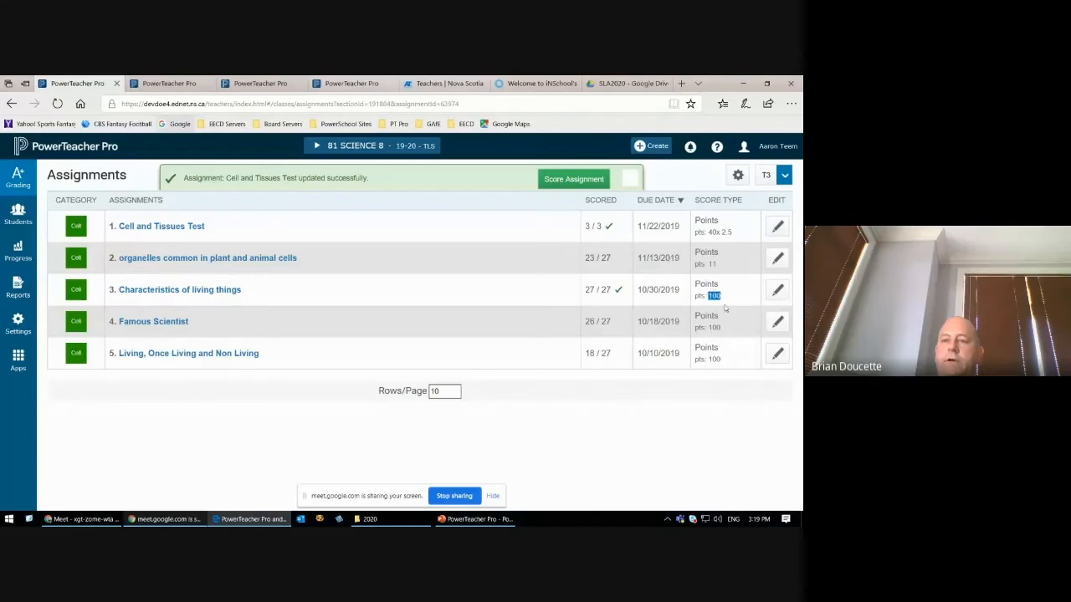
pyautogui.doubleClick(714, 328)
pyautogui.doubleClick(714, 359)
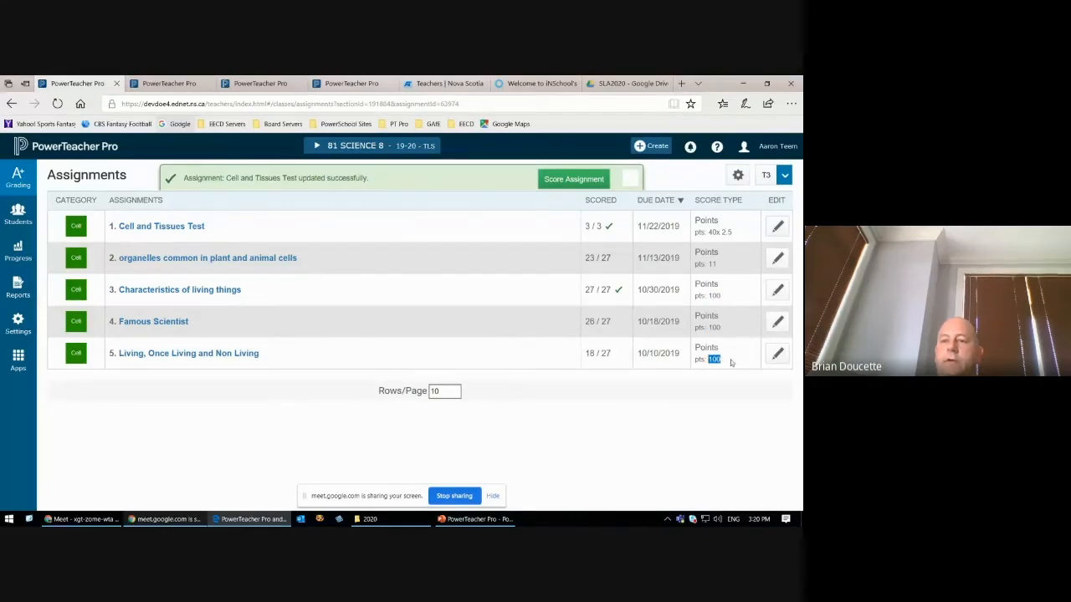
pyautogui.click(711, 233)
pyautogui.doubleClick(713, 232)
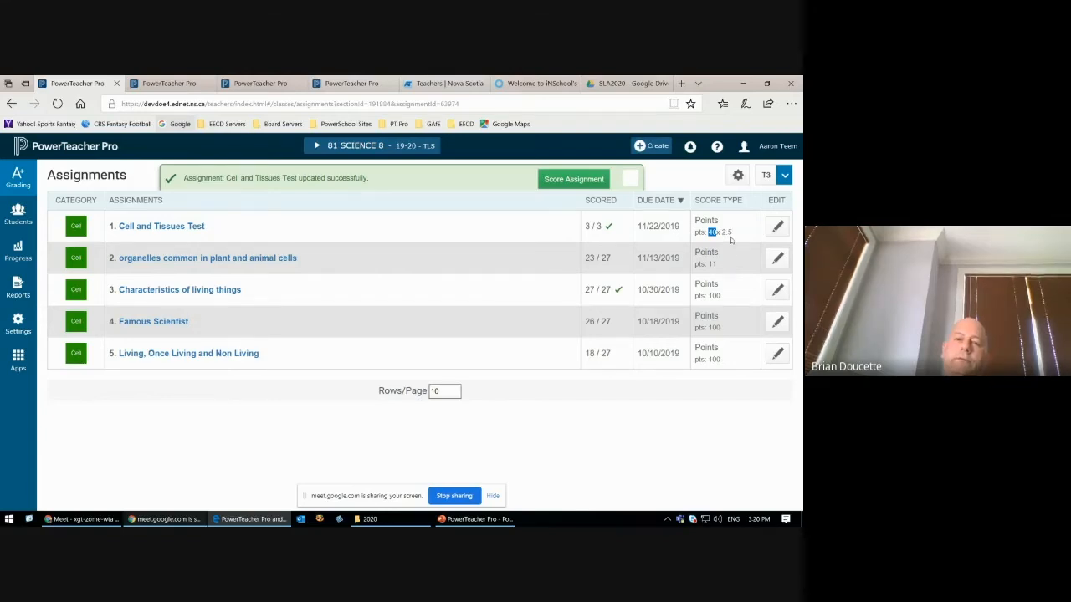
# Step: Examine the first student's weighted score for the Cell and Tissues Test in the scoresheet, and return to the assignment list
pyautogui.click(18, 175)
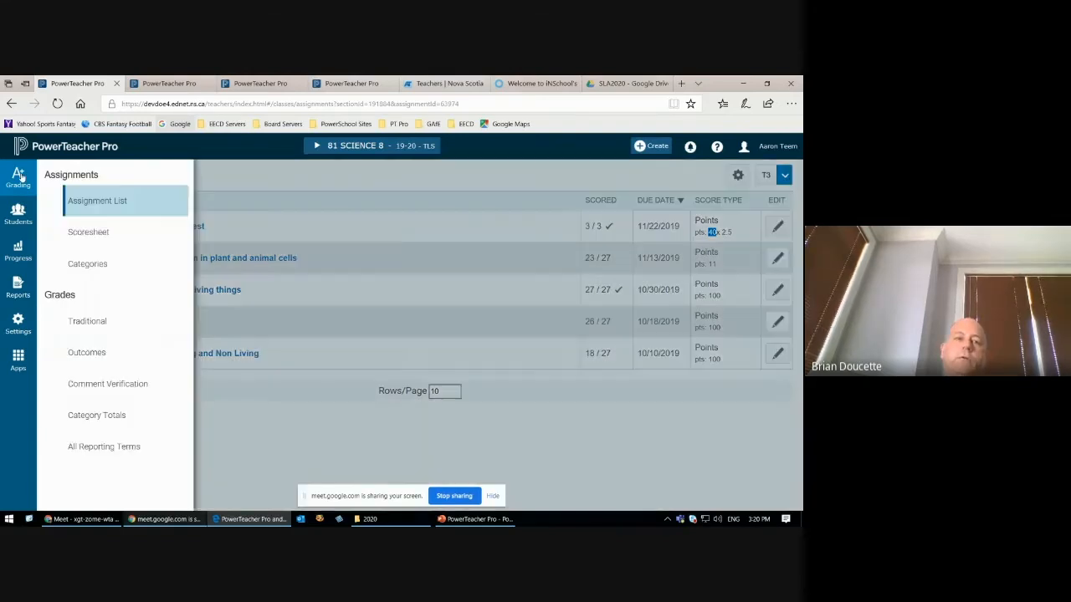
pyautogui.click(79, 233)
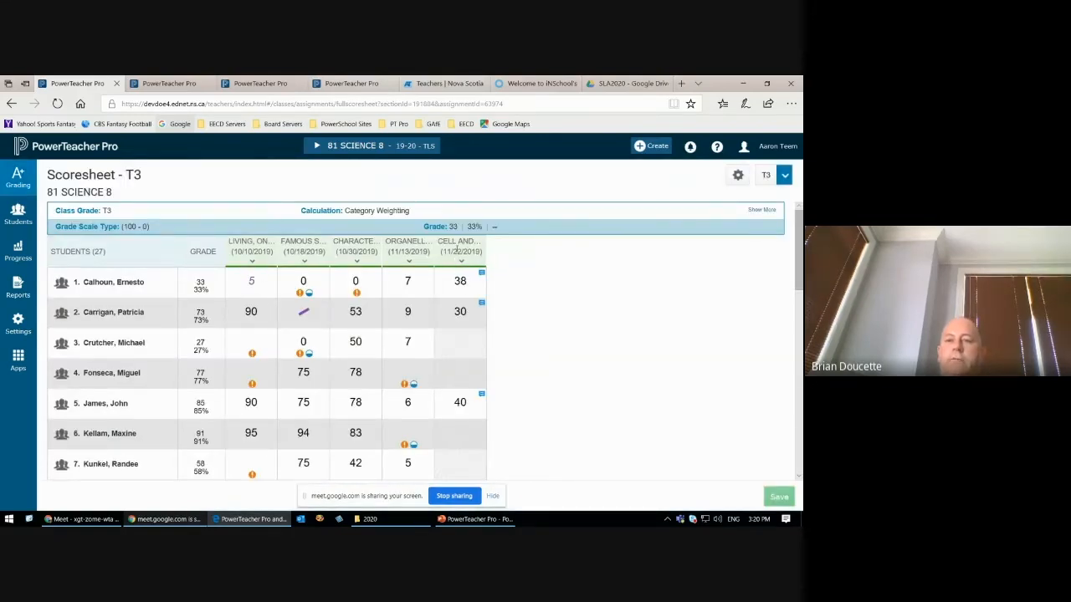
pyautogui.click(460, 285)
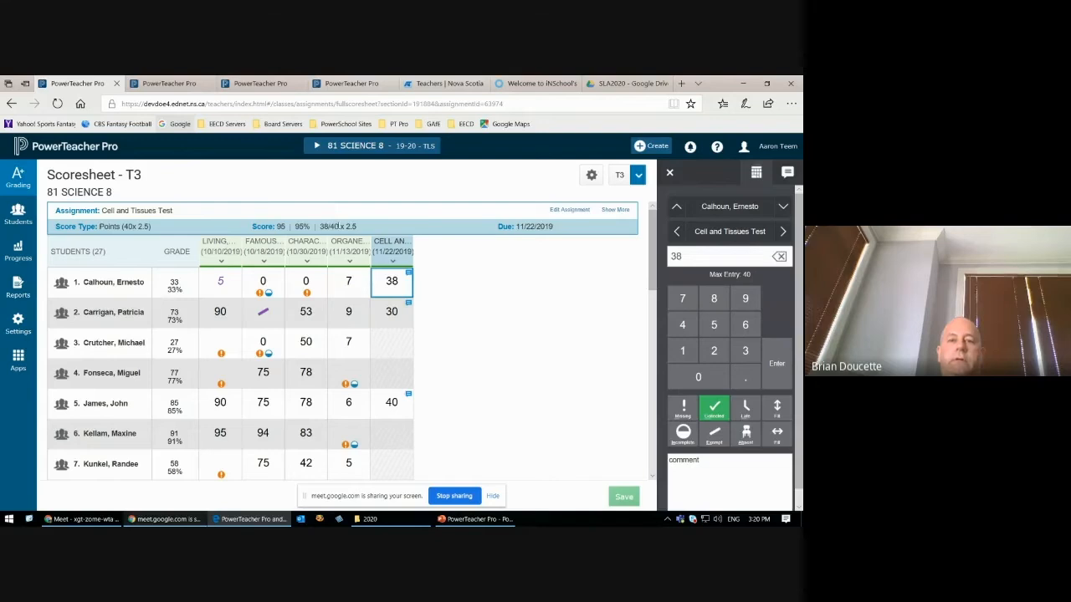
pyautogui.moveTo(318, 226); pyautogui.dragTo(361, 227)
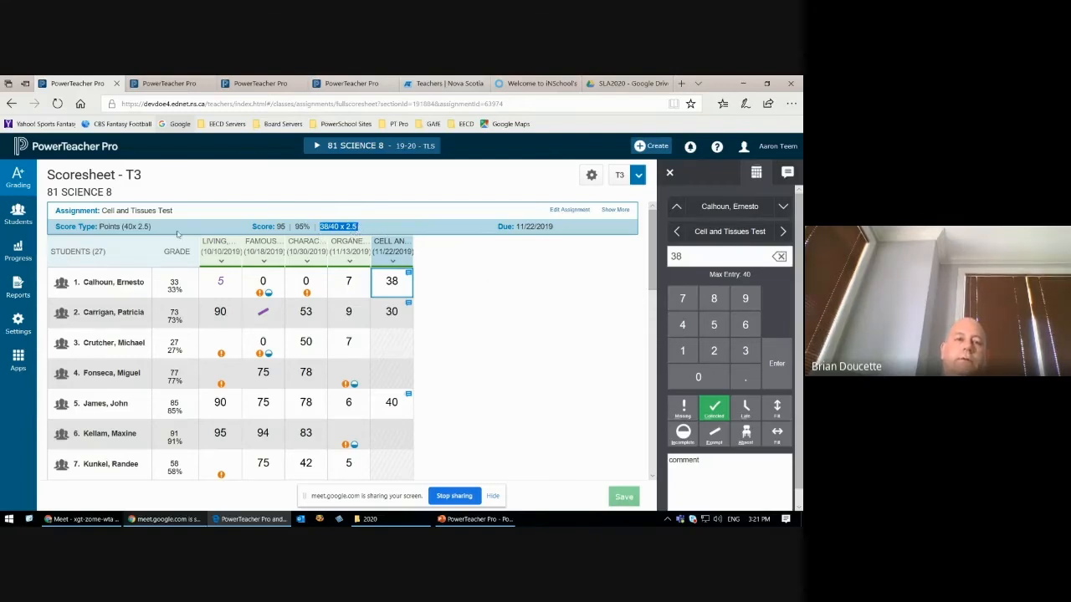
pyautogui.click(17, 178)
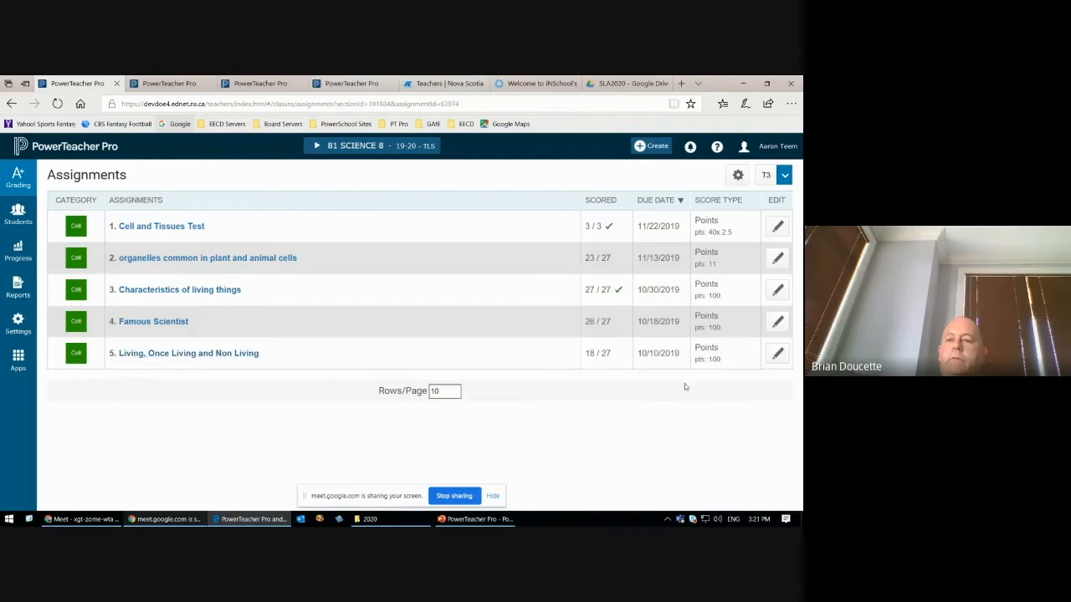
# Step: Set the weight of the Living, Once Living and Non Living assignment to 0.5, save and close it, and return to the assignment list
pyautogui.click(242, 357)
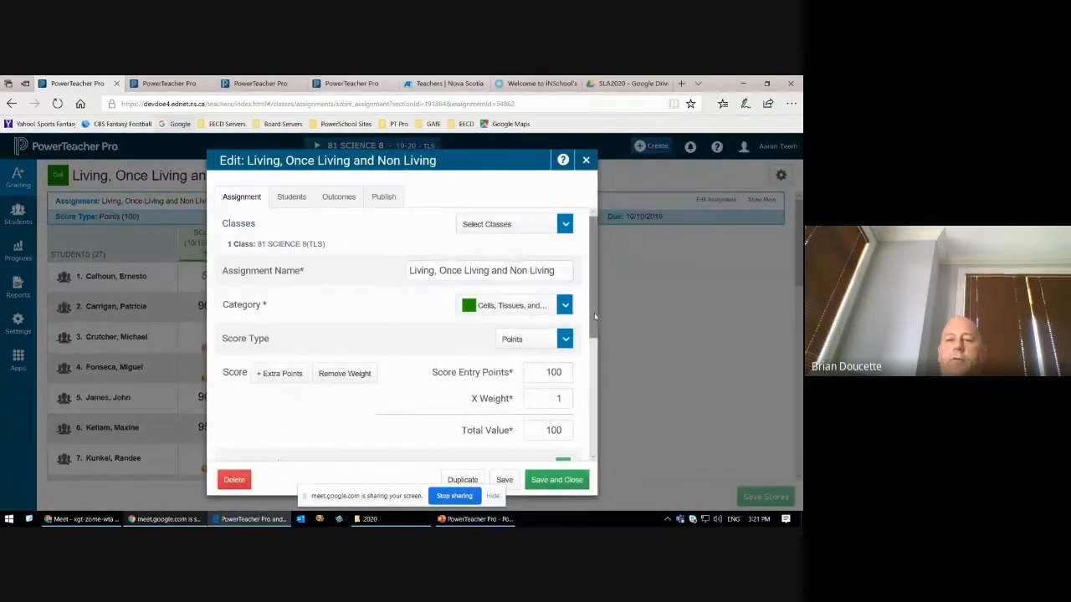
pyautogui.scroll(-1, 585, 334)
pyautogui.doubleClick(556, 304)
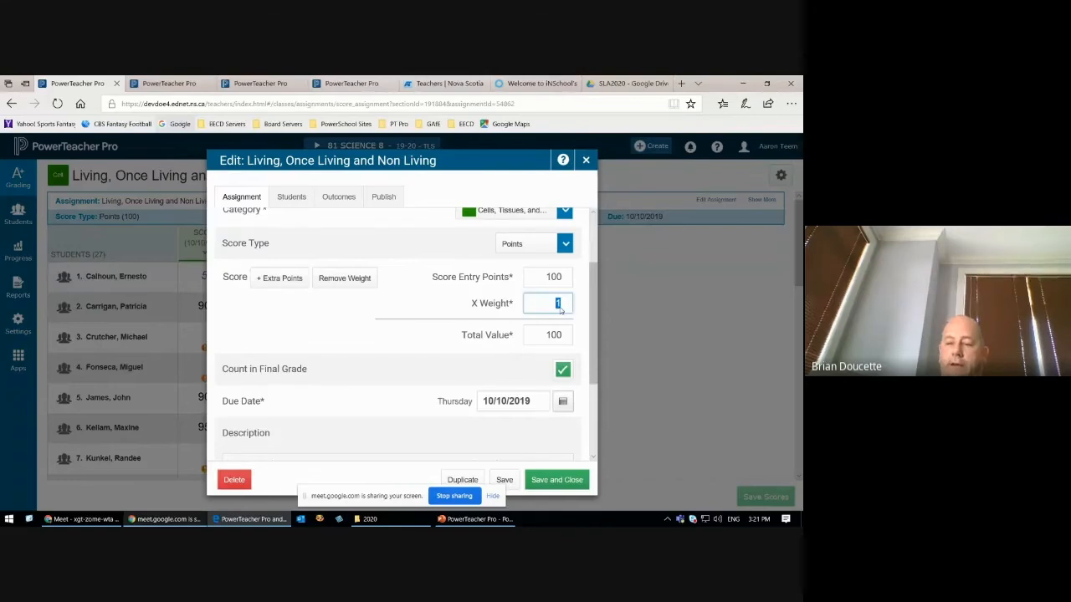
pyautogui.press('BackSpace')
pyautogui.write('.5')
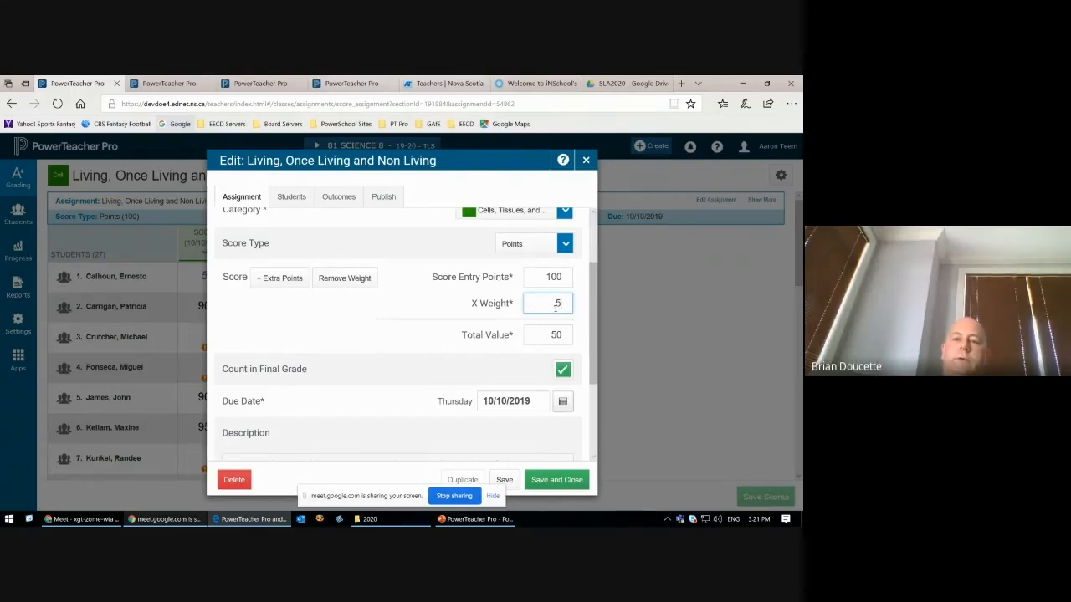
pyautogui.moveTo(460, 334); pyautogui.dragTo(509, 360)
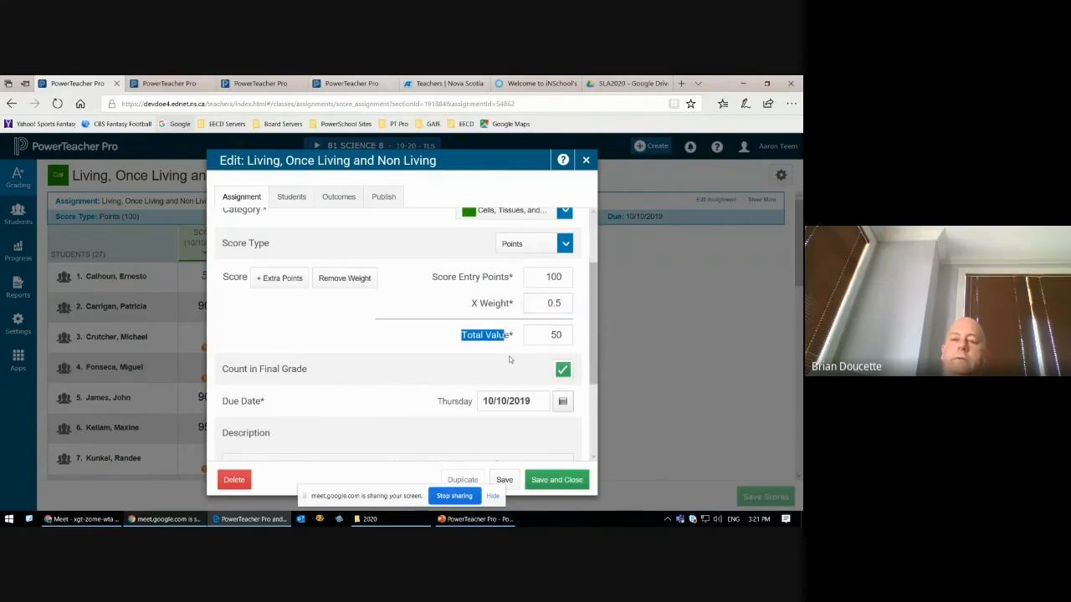
pyautogui.click(556, 479)
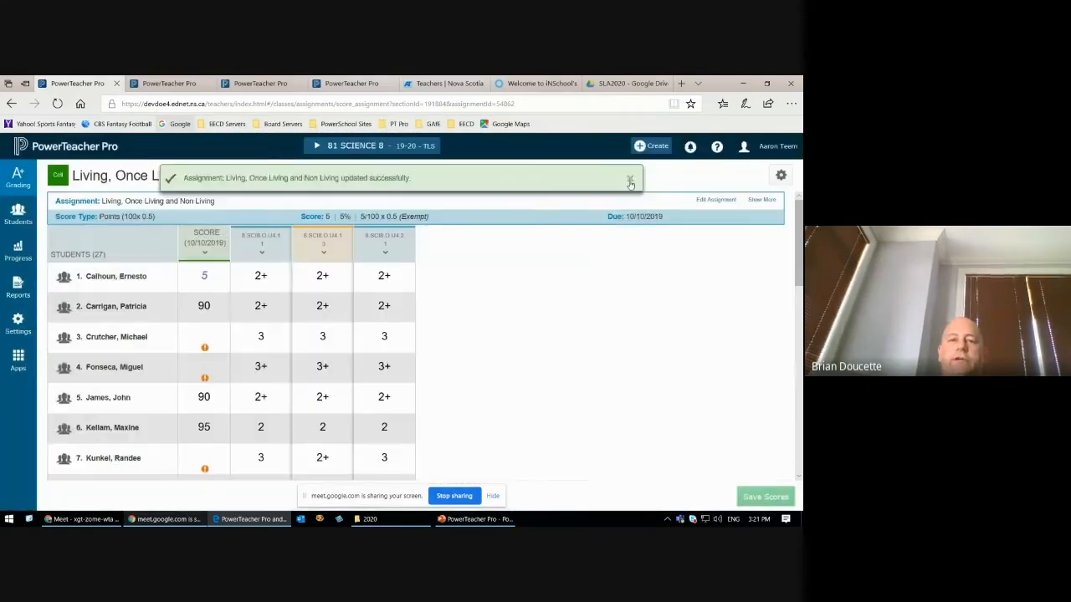
pyautogui.click(631, 182)
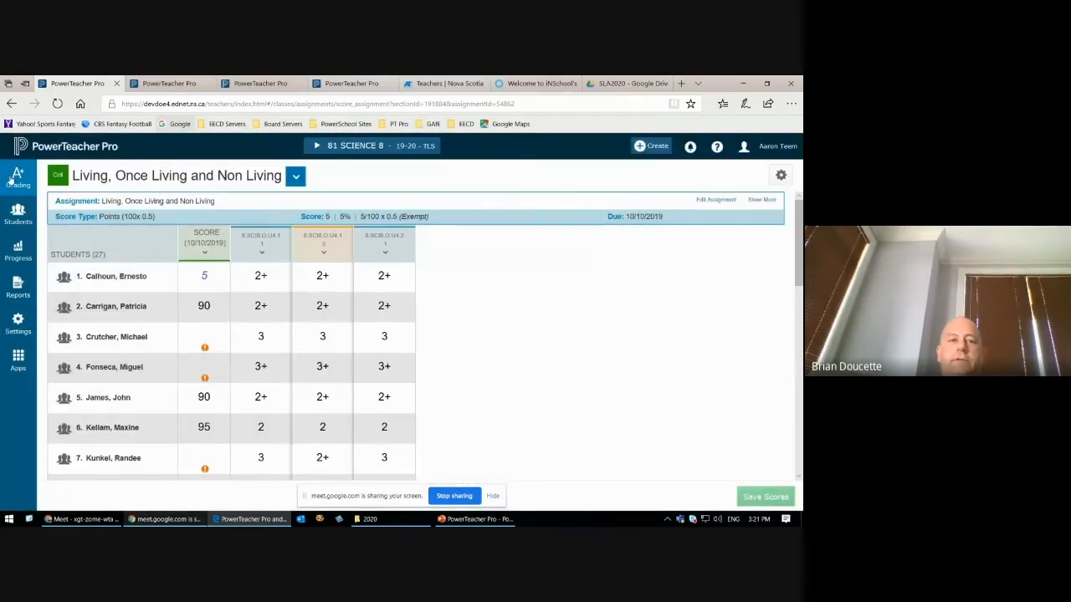
pyautogui.click(12, 180)
pyautogui.click(97, 201)
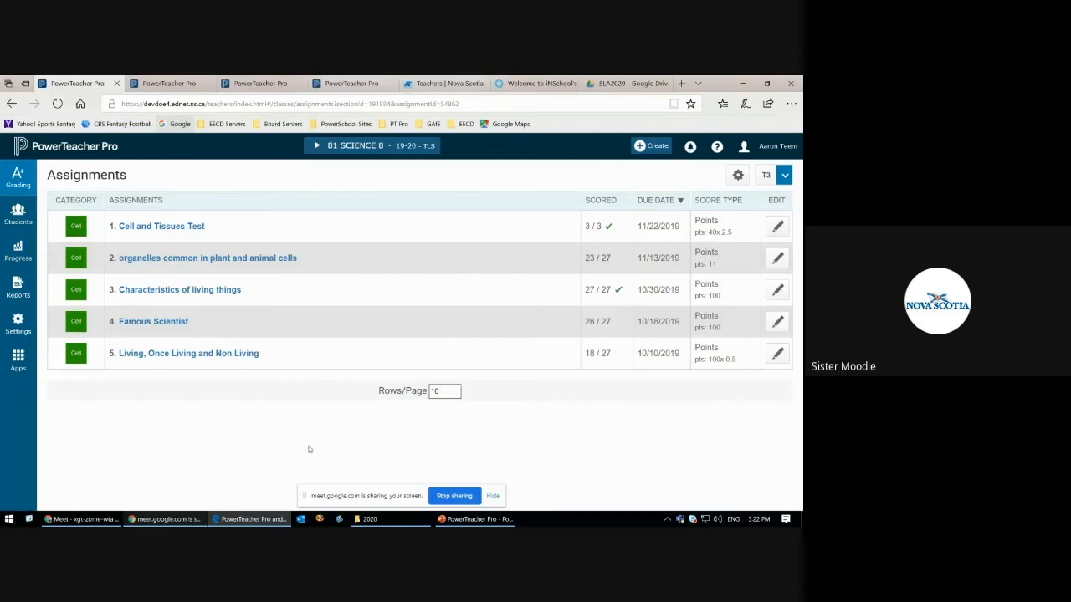
# Step: Read the latest Google Meet chat messages, and view the Characteristics of living things assignment's settings in PowerTeacher Pro
pyautogui.click(83, 521)
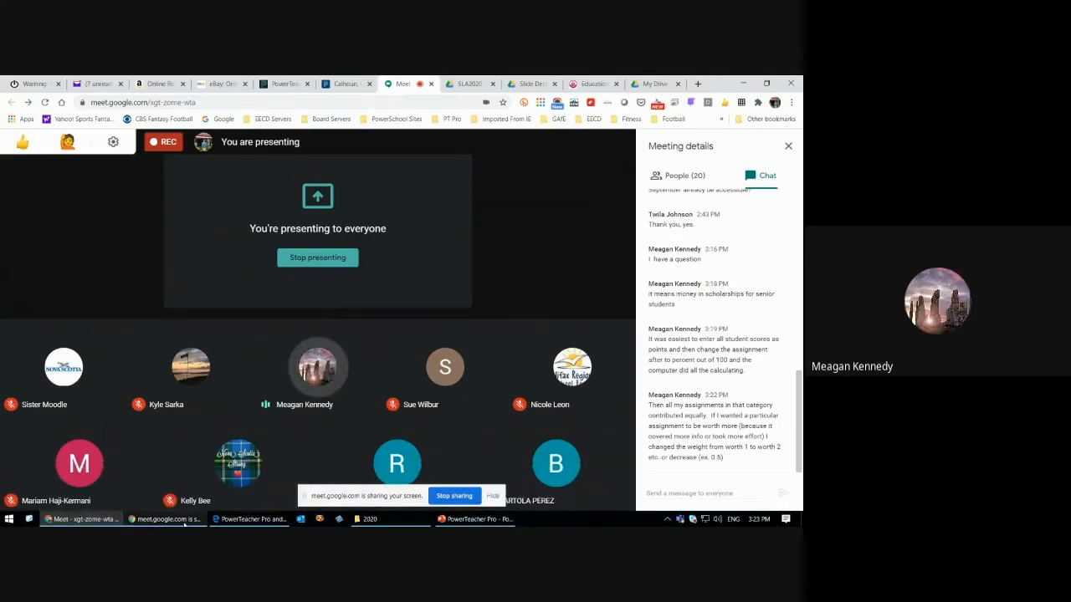
pyautogui.click(251, 519)
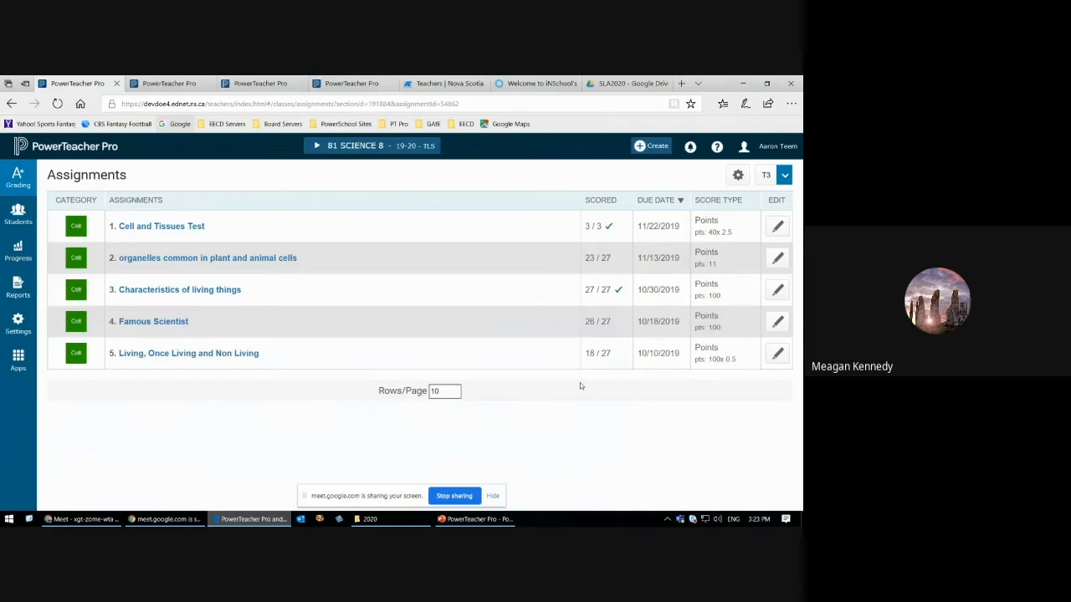
pyautogui.click(776, 291)
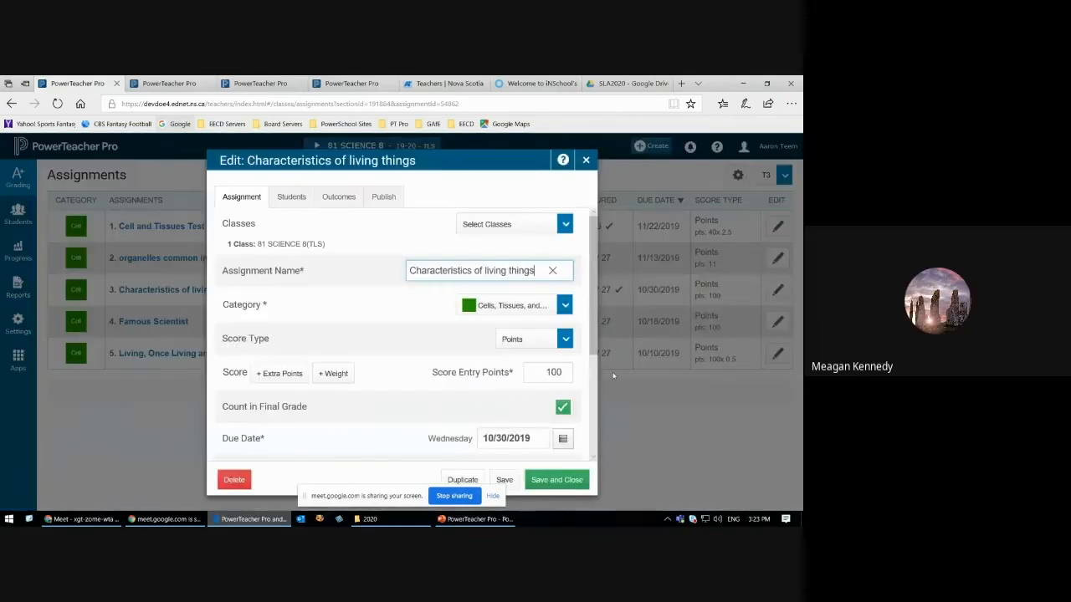
pyautogui.click(585, 160)
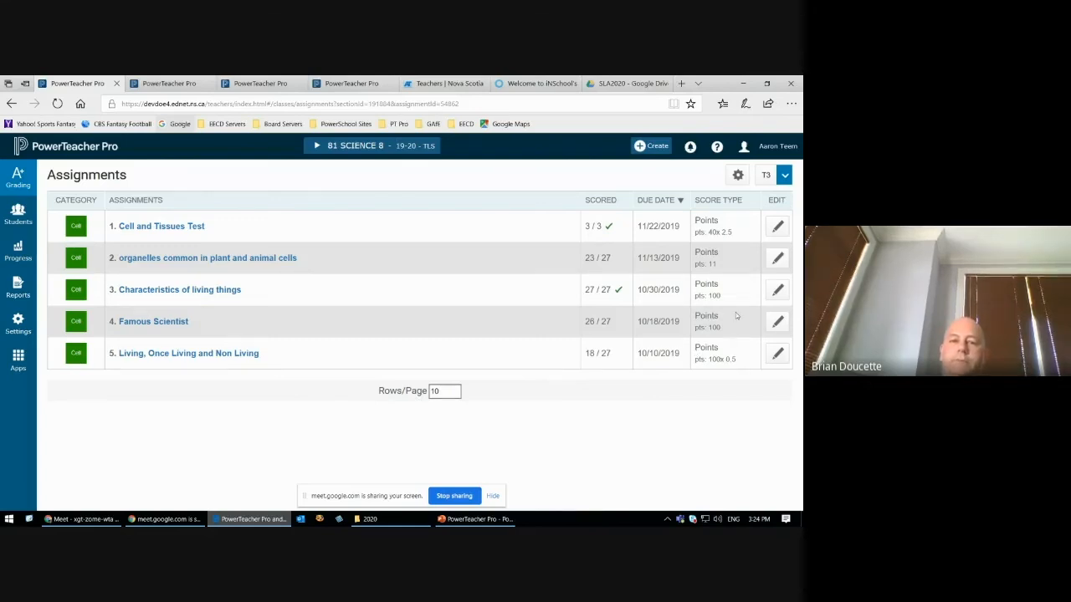
# Step: Set the score entry points of the Characteristics of living things assignment to 10 and save it, adjusting the existing scores
pyautogui.click(775, 291)
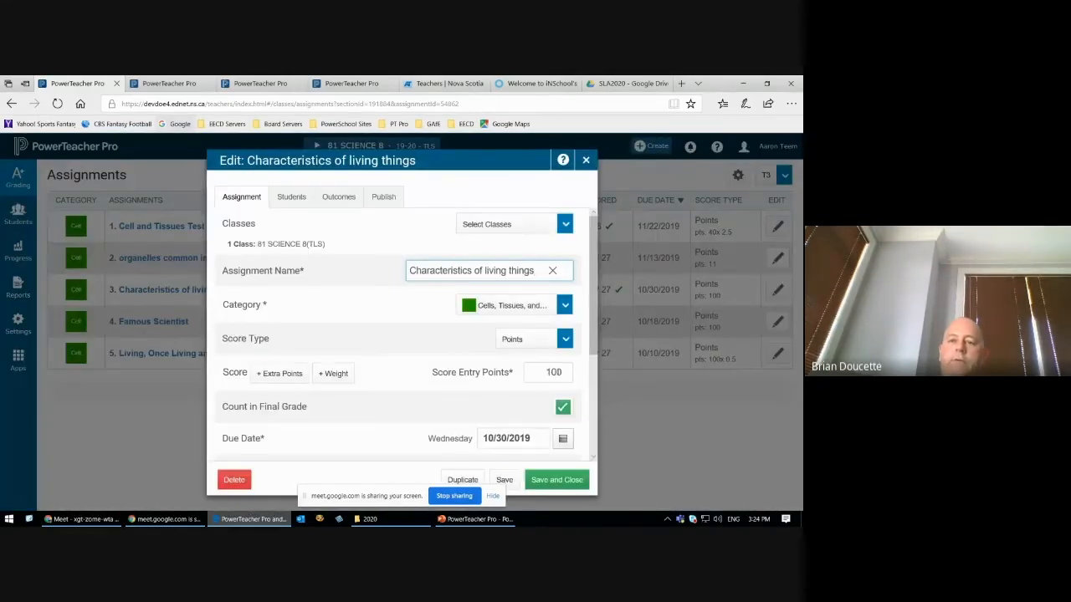
pyautogui.click(559, 372)
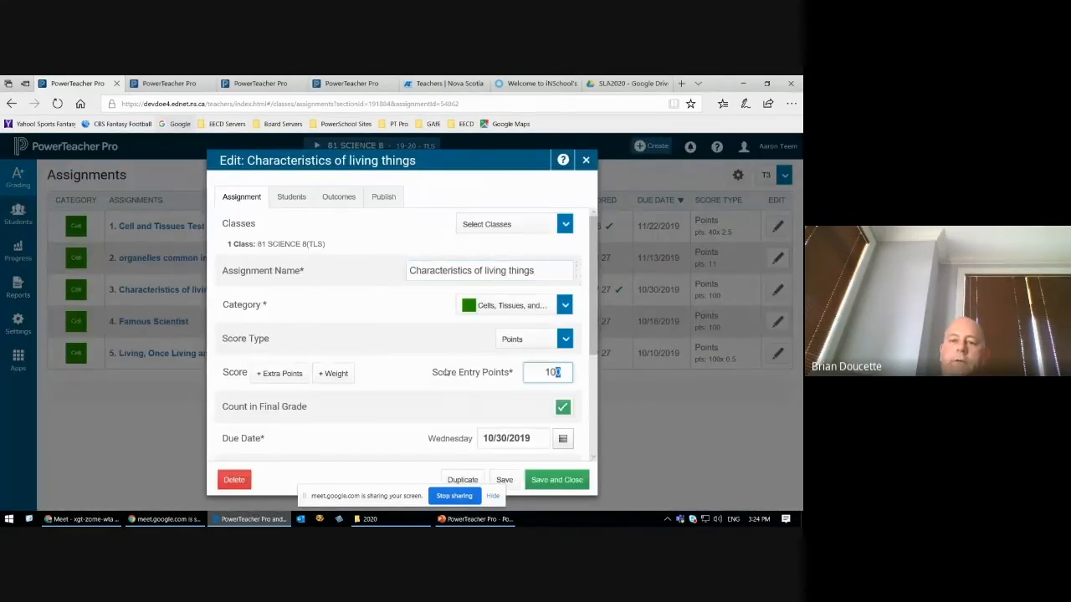
pyautogui.write('10')
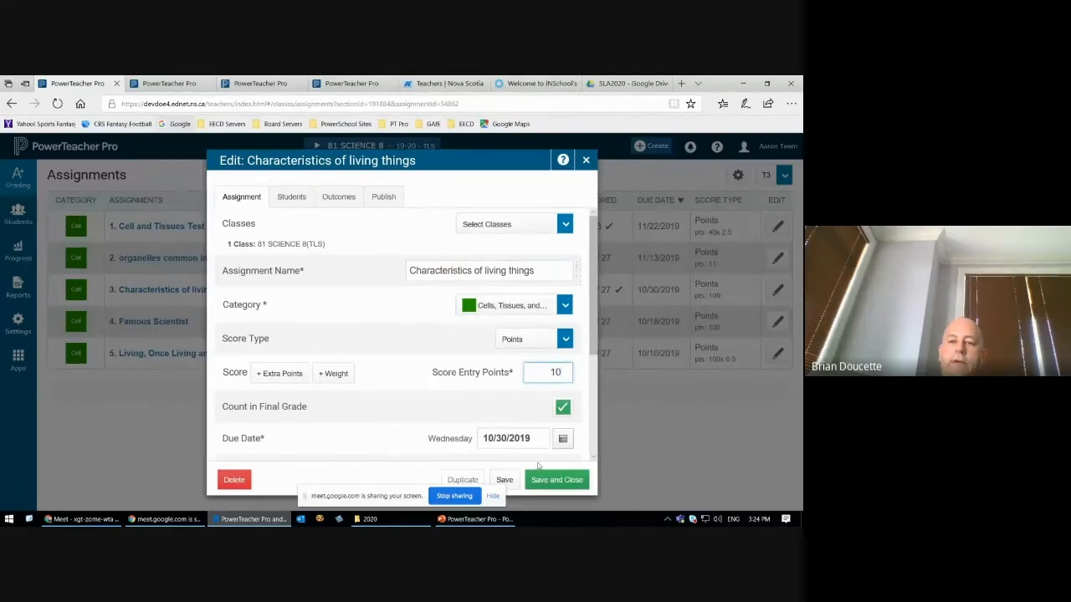
pyautogui.click(556, 479)
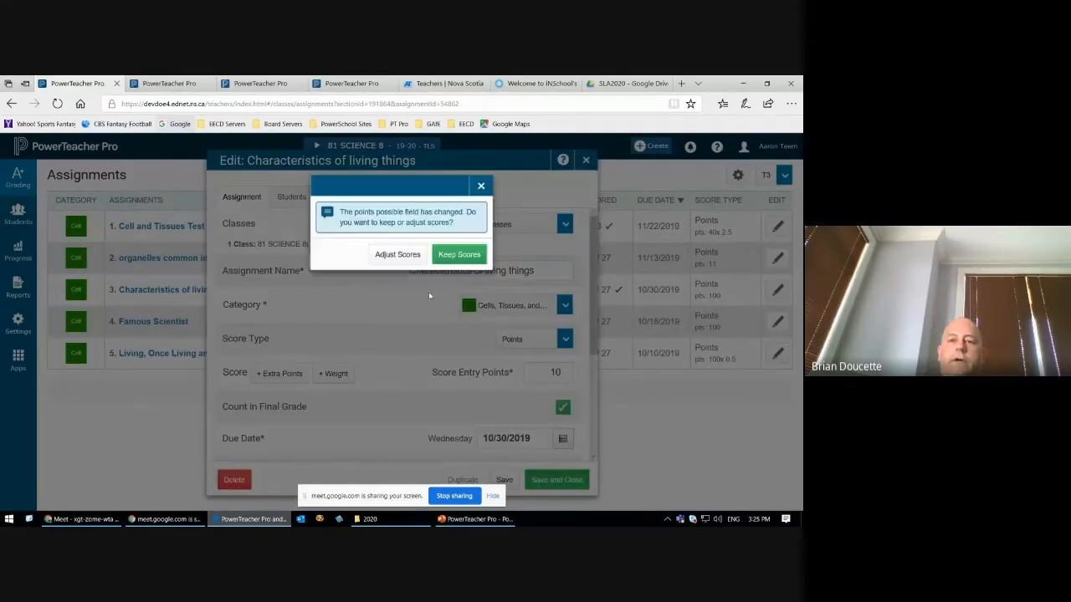
pyautogui.click(389, 255)
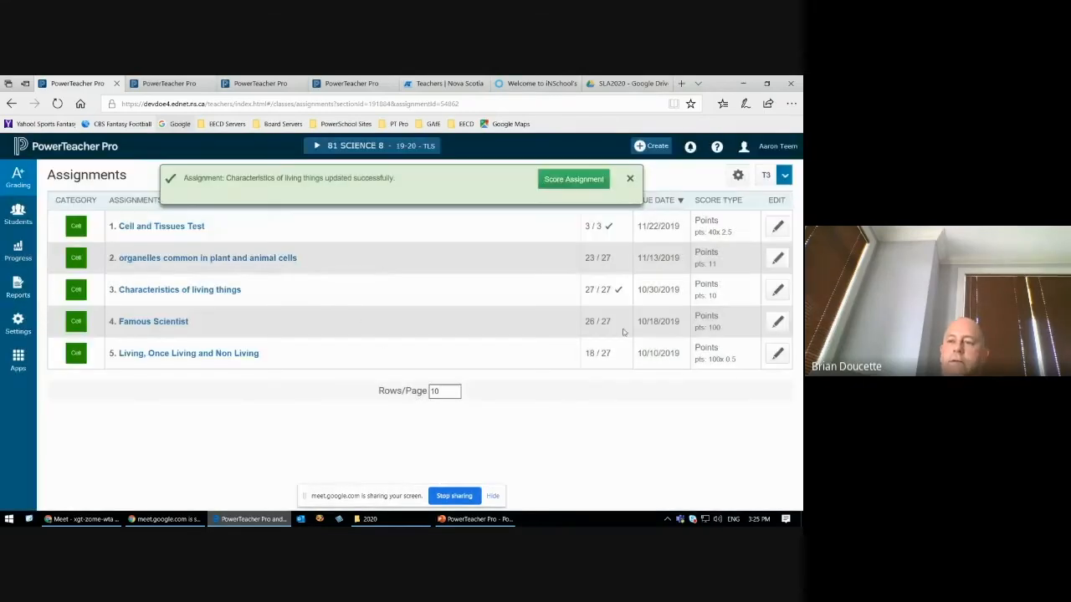
# Step: Set the score entry points of the Famous Scientist assignment to 20 and save it, adjusting the existing scores
pyautogui.click(777, 325)
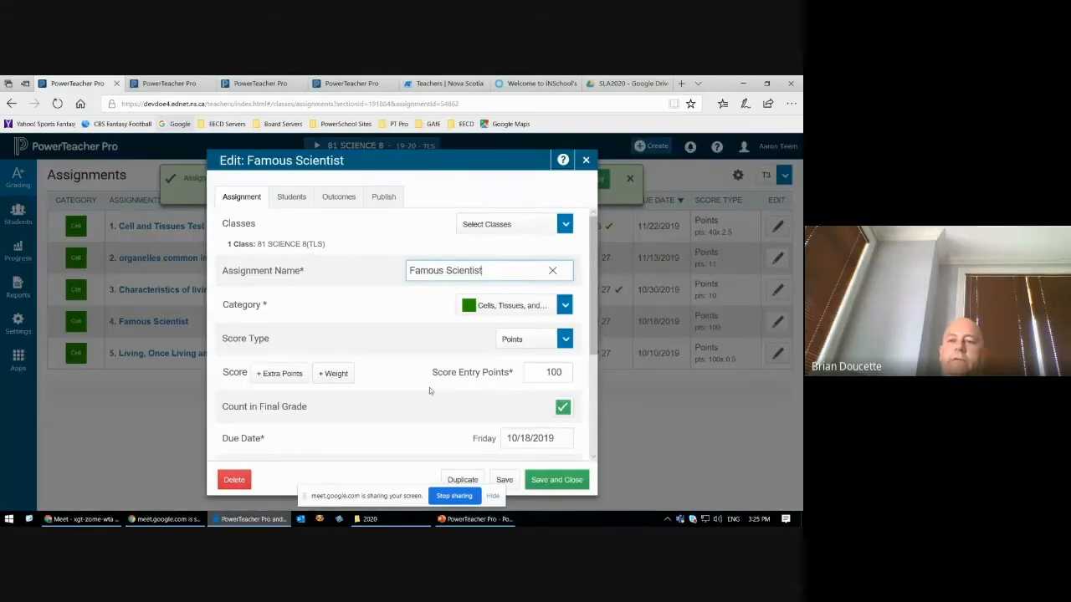
pyautogui.click(545, 372)
pyautogui.write('20')
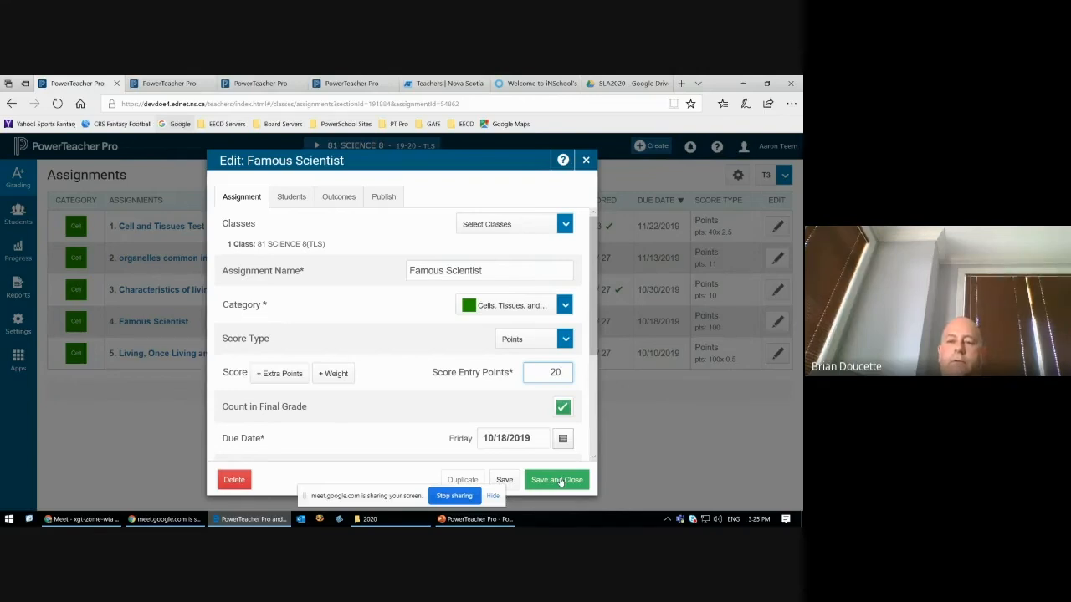
pyautogui.click(561, 483)
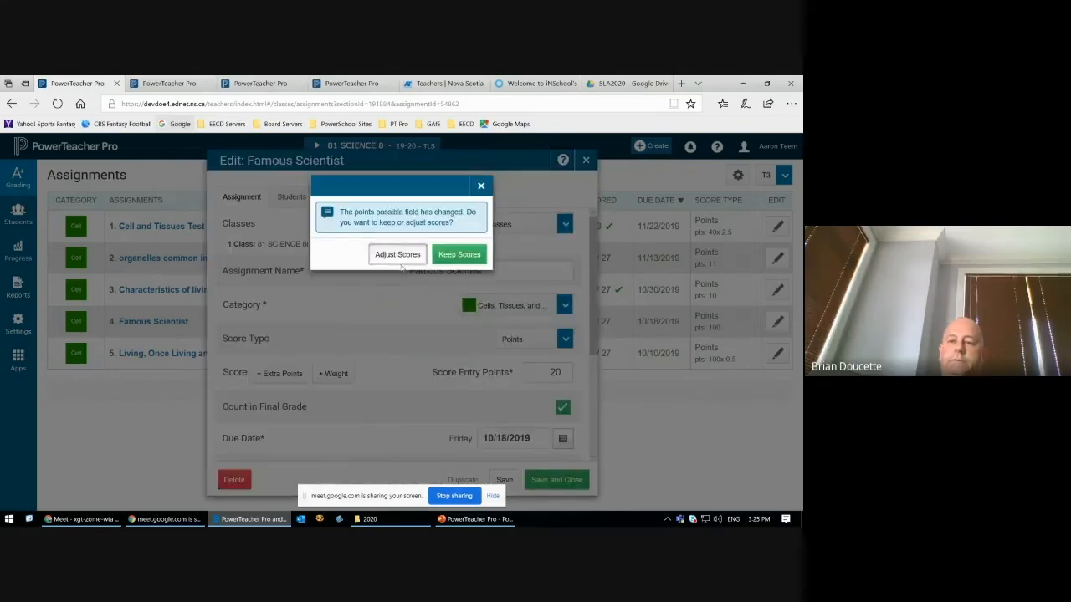
pyautogui.click(396, 253)
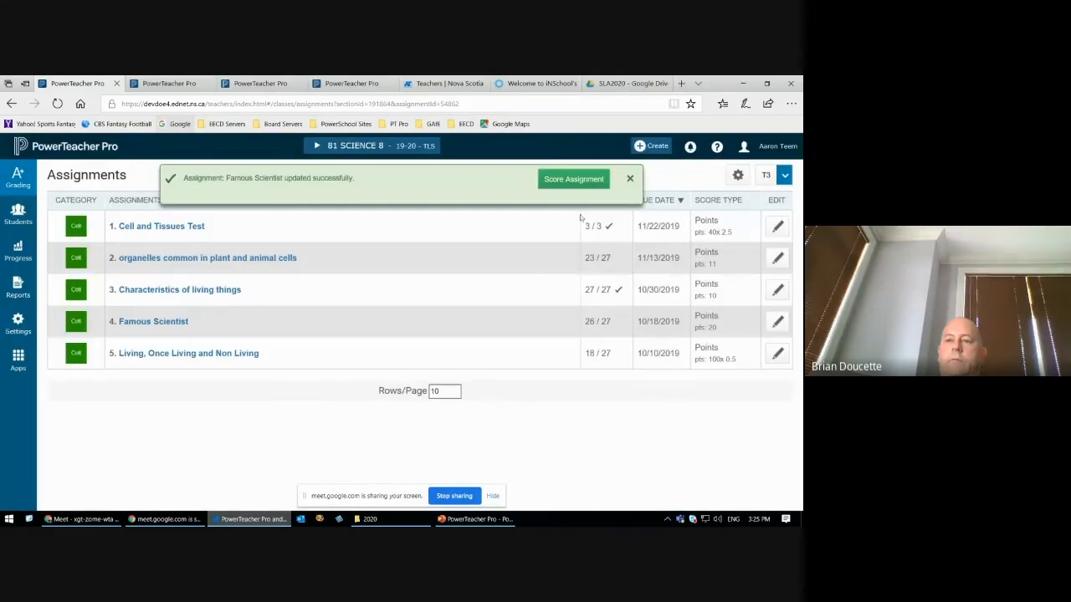
pyautogui.click(631, 179)
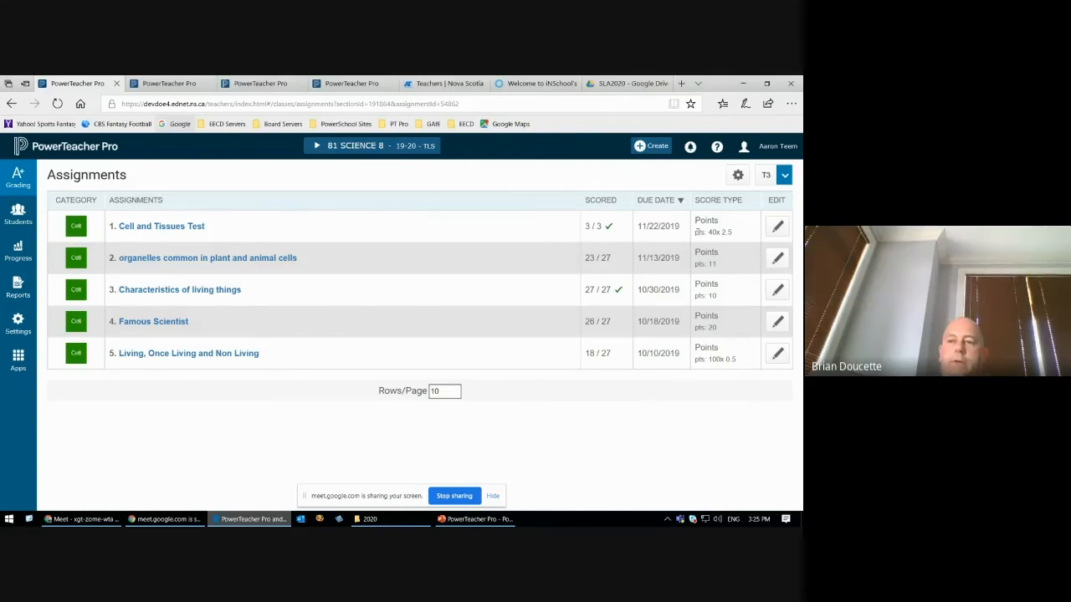
# Step: Compare the weighted point values of the first and fifth assignments in the assignment list, highlighting each
pyautogui.moveTo(696, 219); pyautogui.dragTo(725, 234)
pyautogui.moveTo(696, 348); pyautogui.dragTo(736, 362)
pyautogui.click(730, 403)
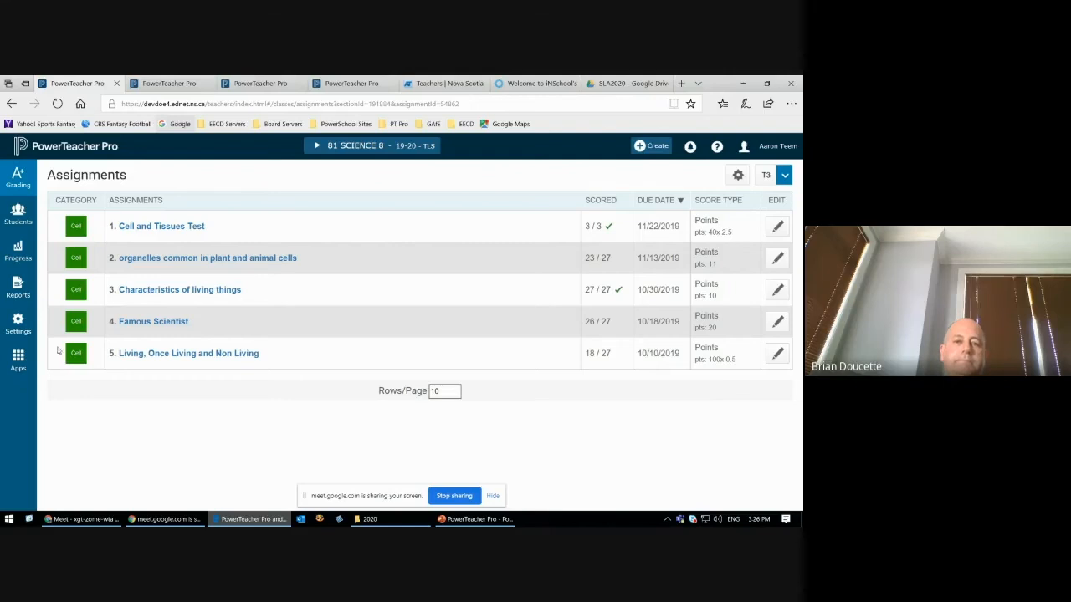
pyautogui.click(18, 327)
pyautogui.click(350, 438)
# Step: Switch to the PowerPoint presentation and review slides 20 to 24, from duplicating assignments to the student outcomes scoresheet
pyautogui.click(511, 521)
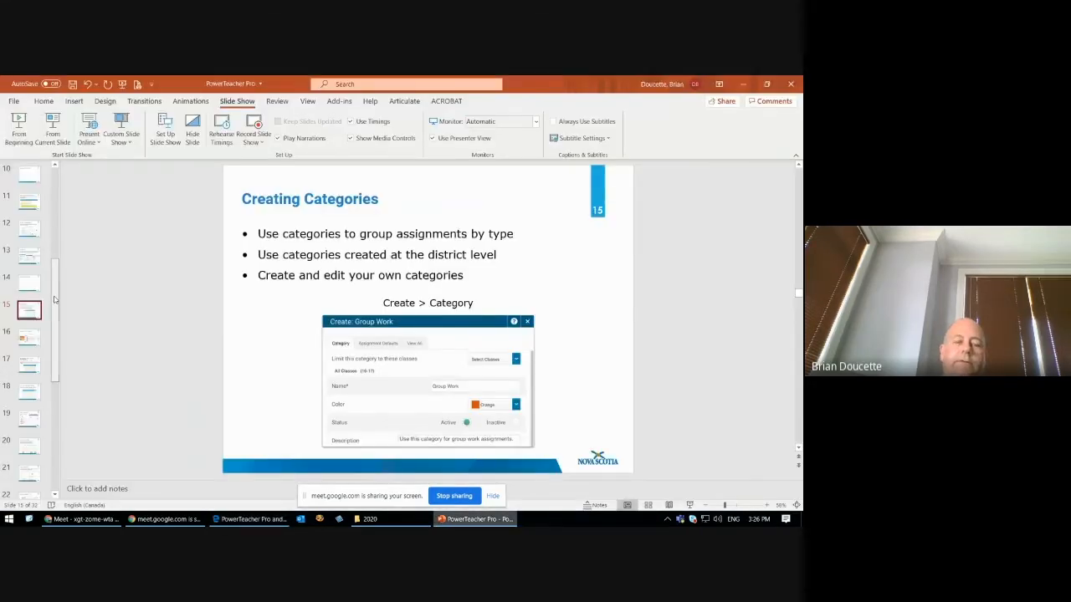
pyautogui.scroll(-3, 30, 243)
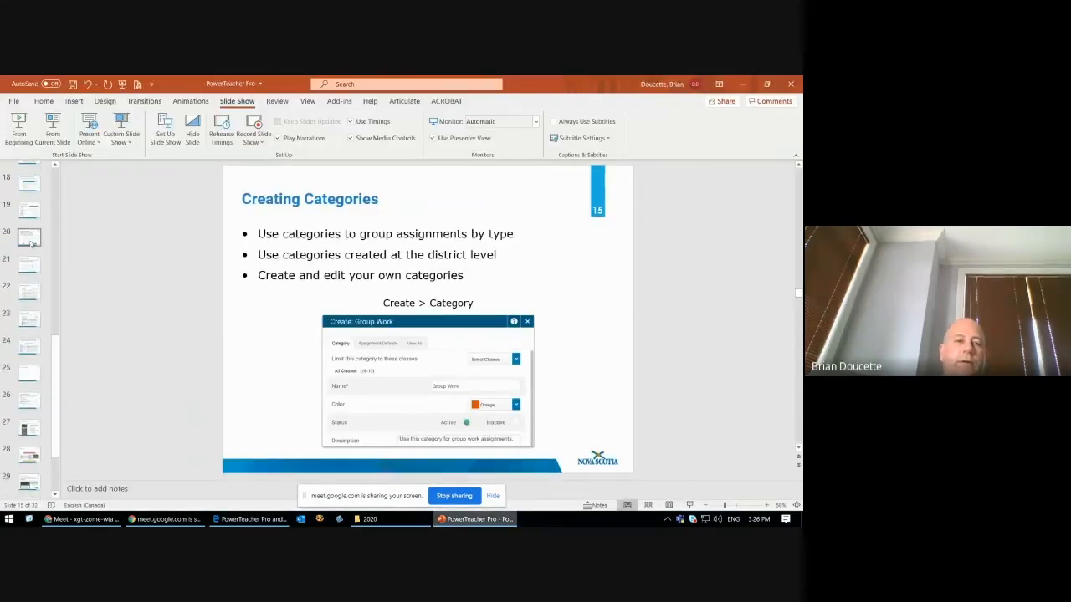
pyautogui.click(29, 238)
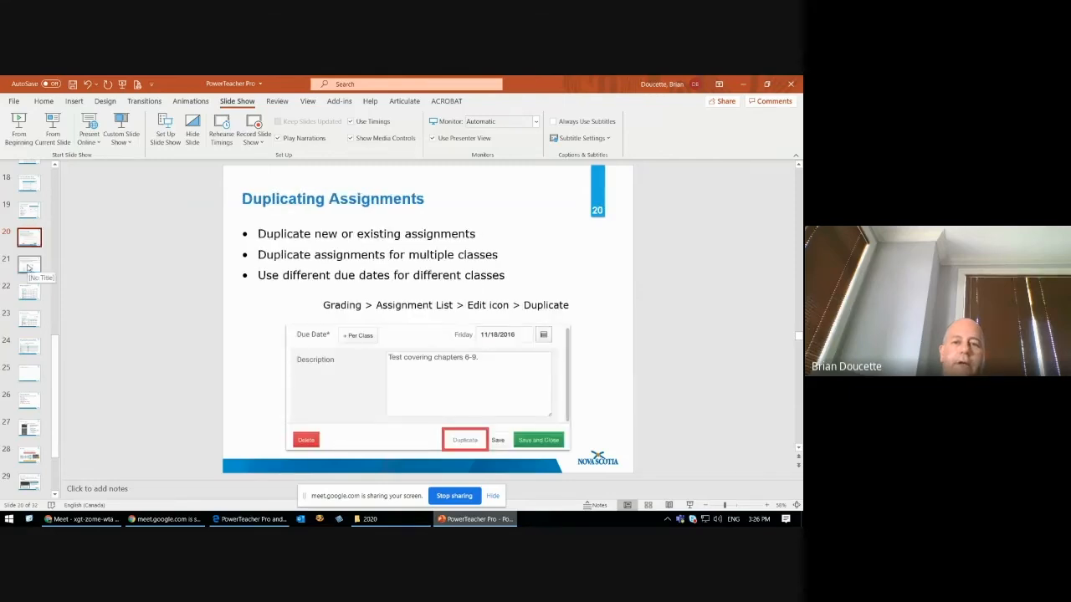
pyautogui.click(28, 264)
pyautogui.click(29, 294)
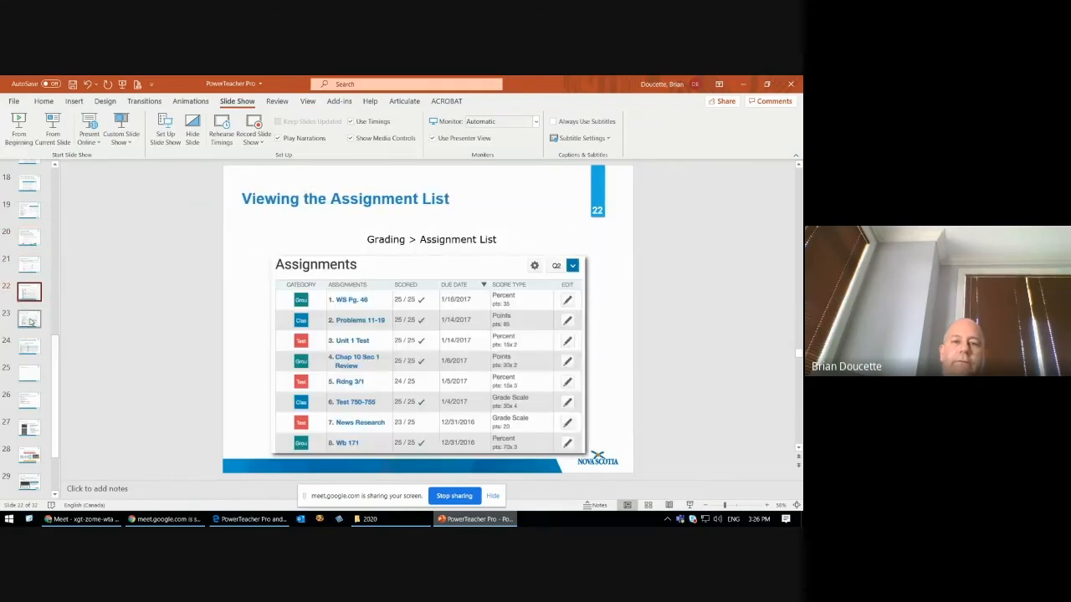
pyautogui.click(29, 321)
pyautogui.click(30, 347)
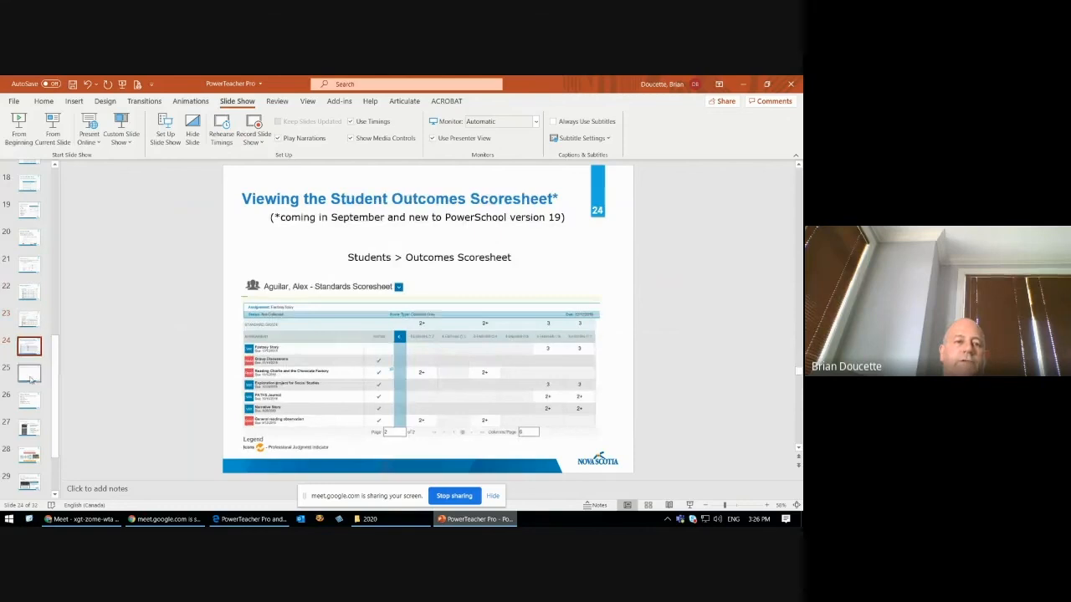
# Step: Review slides 25 to 31 on score entry options, the Score Inspector, filling scores, comments and marking methods, ending at the Resources slide
pyautogui.click(29, 374)
pyautogui.click(29, 402)
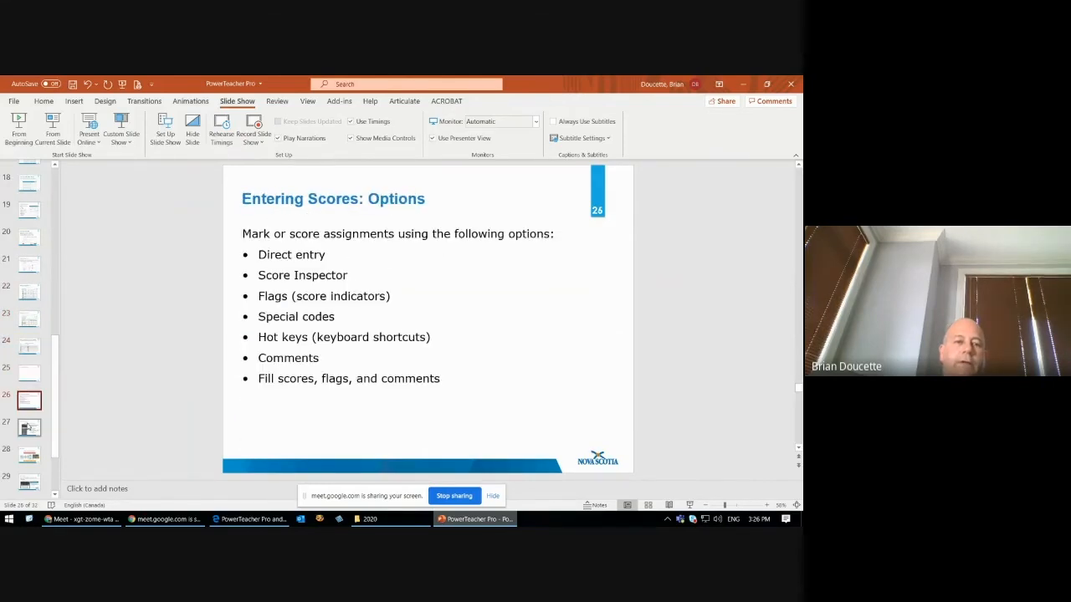
pyautogui.click(29, 428)
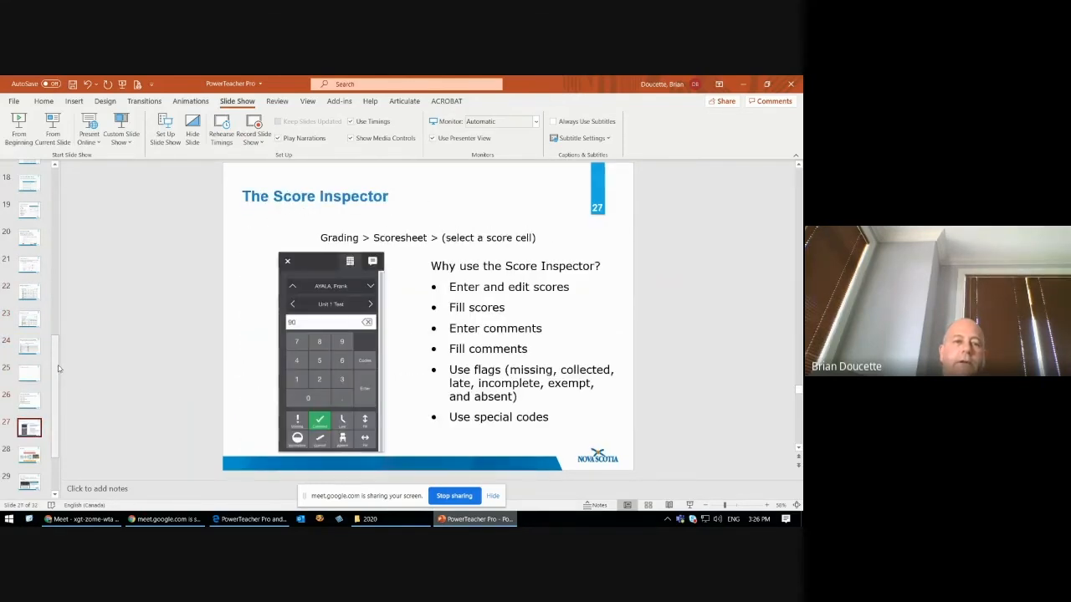
pyautogui.scroll(-3, 55, 377)
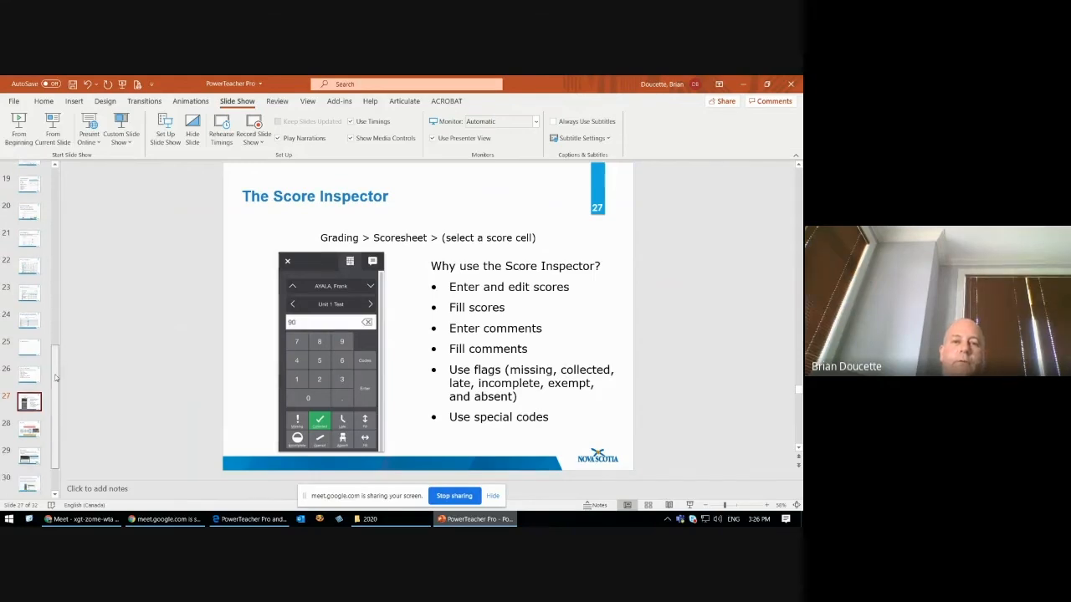
pyautogui.click(30, 366)
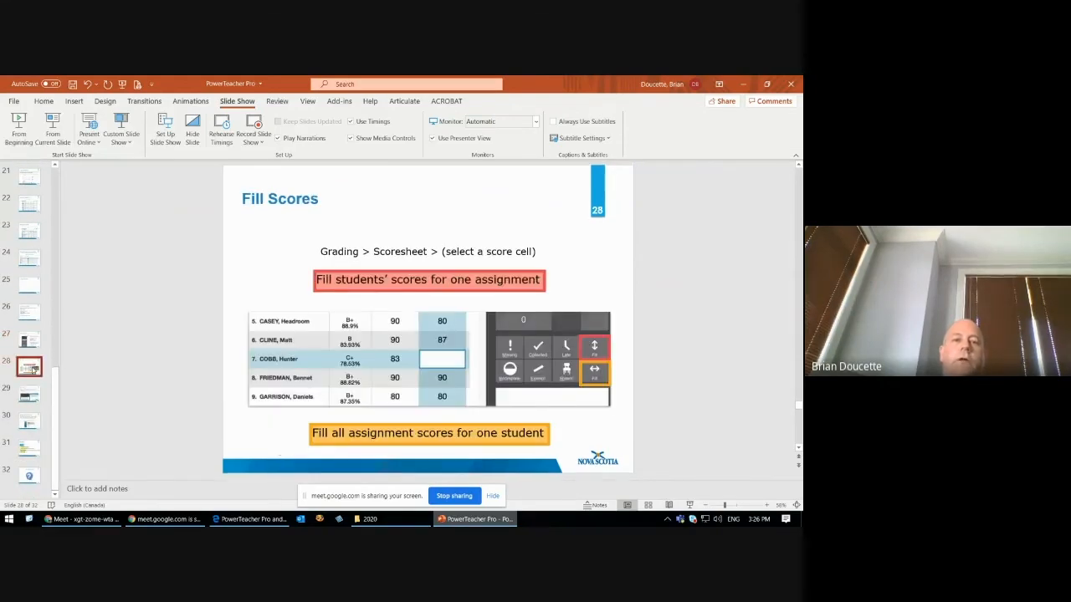
pyautogui.click(32, 394)
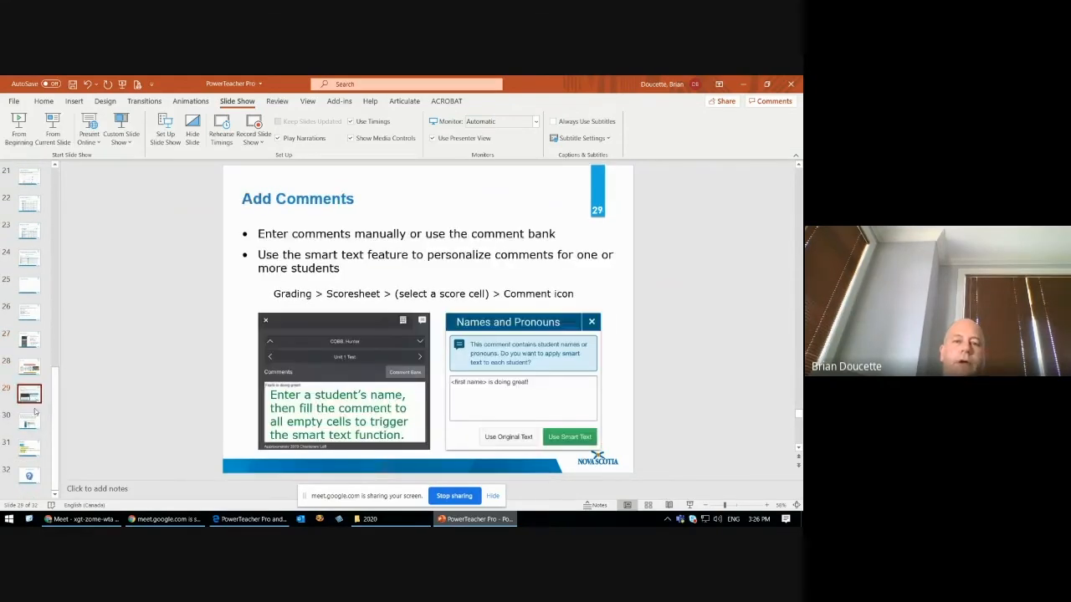
pyautogui.click(30, 422)
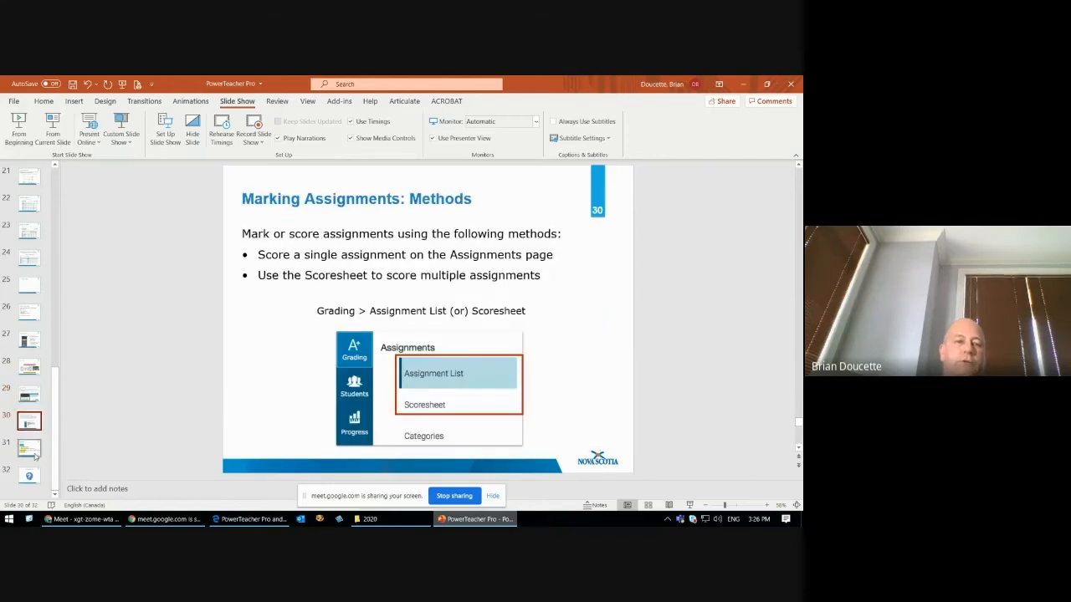
pyautogui.click(29, 451)
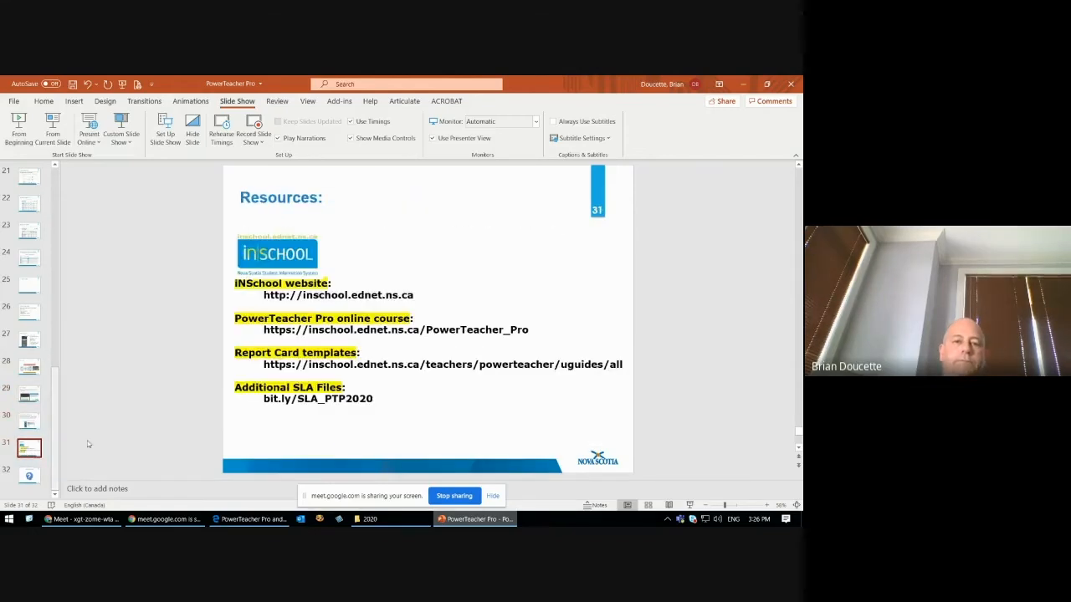